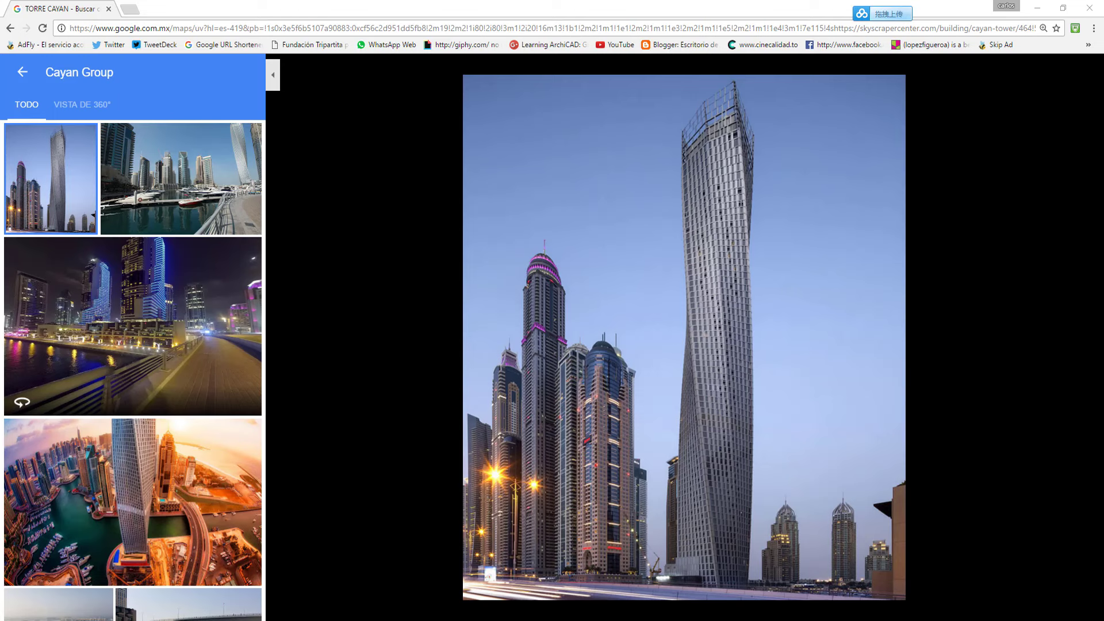
Minimise Chrome's Cayan Tower photo viewer to bring back the ARCHICAD floor plan.
{"action": "left_click", "coordinate": [1036, 7]}
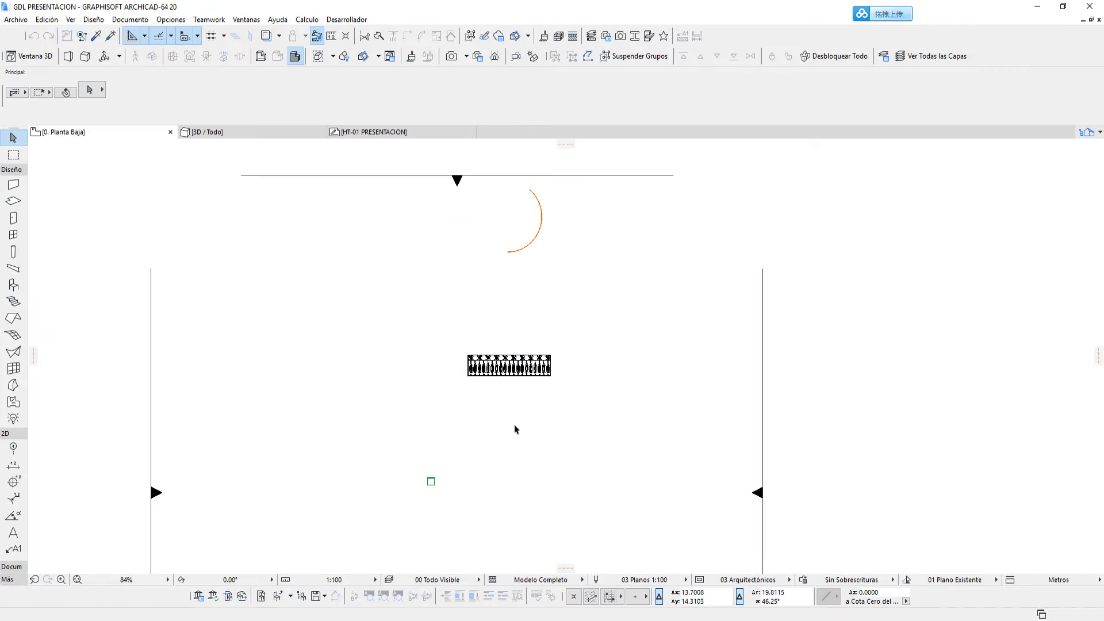
Pan the plan to empty space and pick the Fill tool from the widened toolbox.
{"action": "scroll", "coordinate": [518, 426], "scroll_direction": "down", "scroll_amount": 3}
{"action": "scroll", "coordinate": [569, 426], "scroll_direction": "down", "scroll_amount": 4}
{"action": "middle_click_drag", "start_coordinate": [615, 375], "coordinate": [501, 435]}
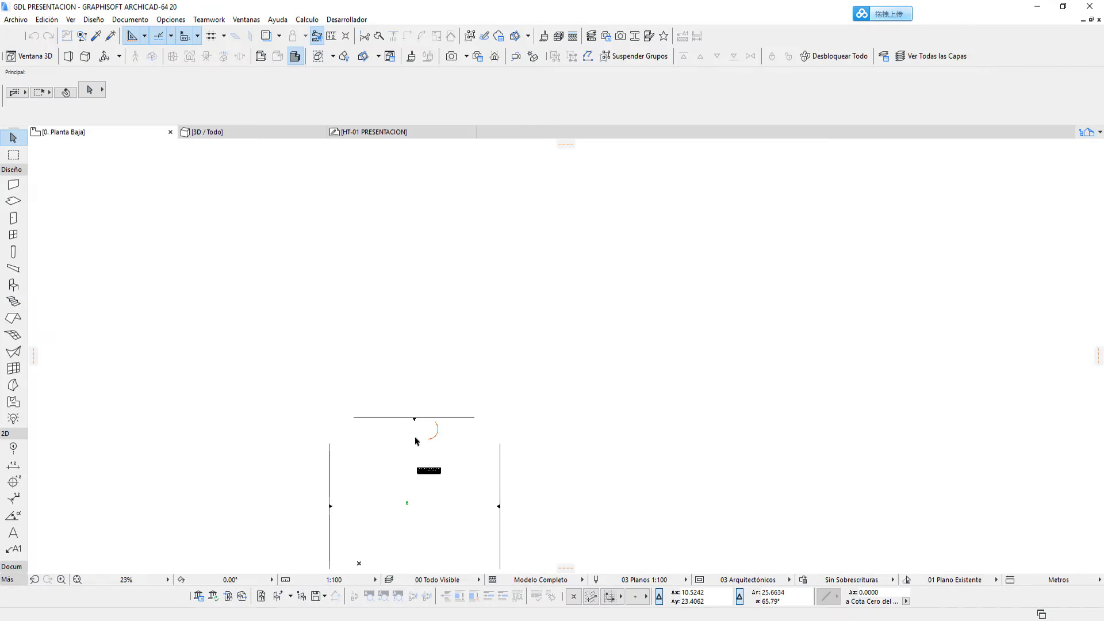
{"action": "middle_click_drag", "start_coordinate": [478, 320], "coordinate": [460, 353]}
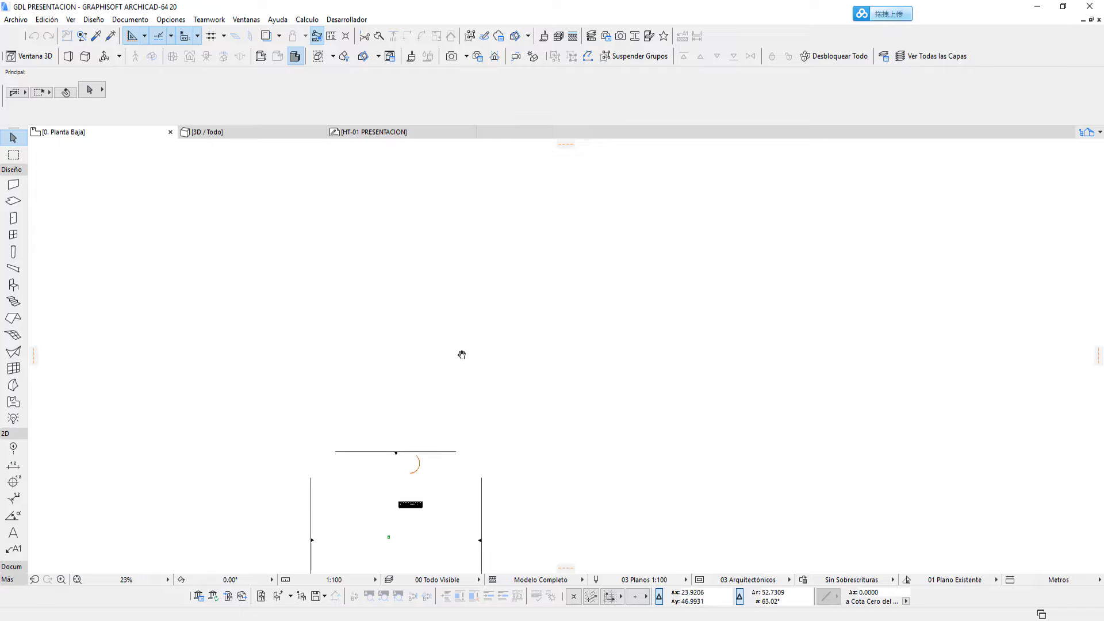
{"action": "scroll", "coordinate": [191, 473], "scroll_direction": "down", "scroll_amount": 2}
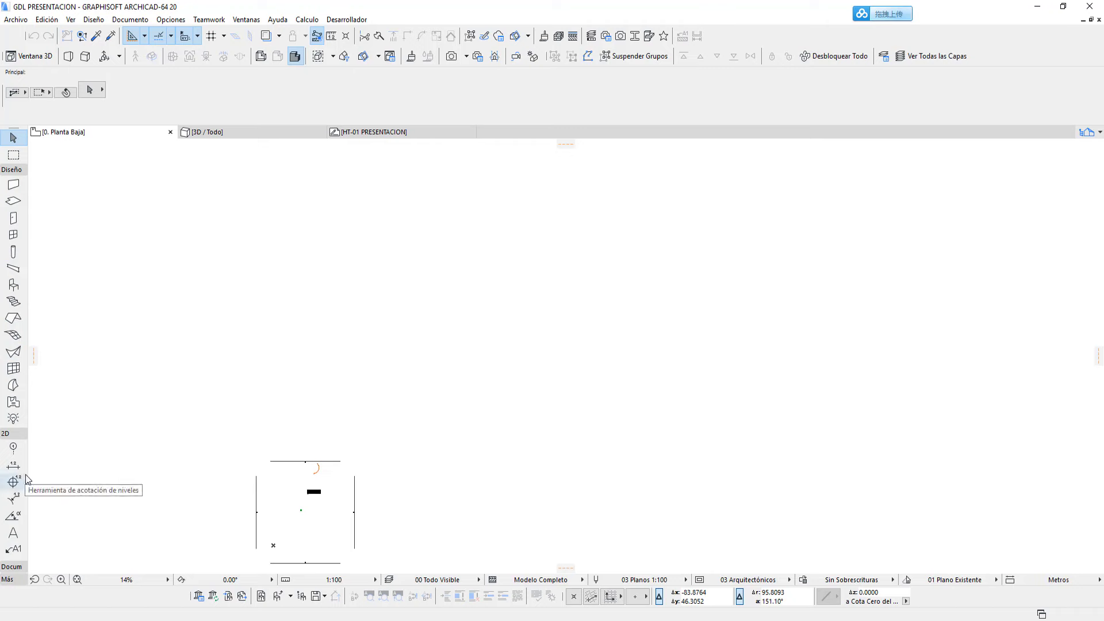
{"action": "left_click_drag", "start_coordinate": [28, 462], "coordinate": [67, 462]}
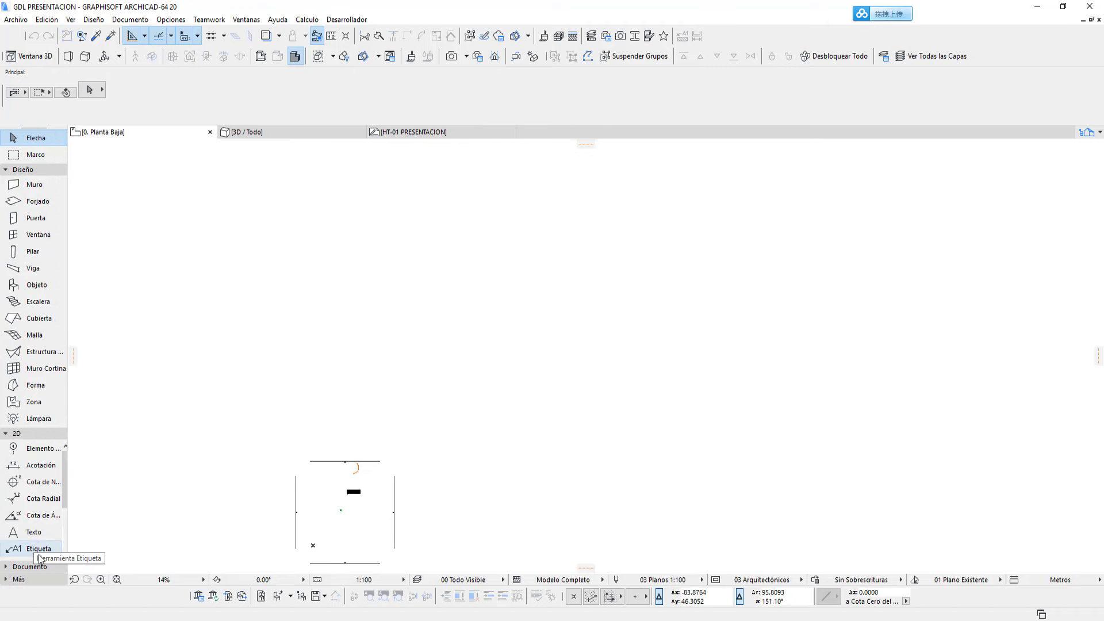
{"action": "scroll", "coordinate": [60, 518], "scroll_direction": "down", "scroll_amount": 3}
{"action": "left_click", "coordinate": [34, 482]}
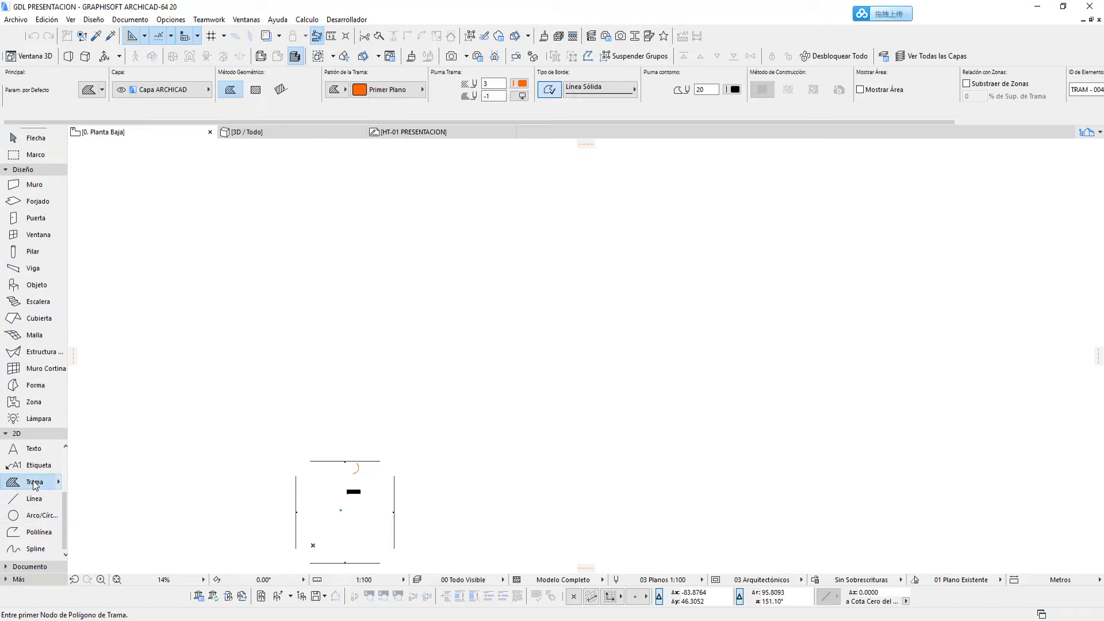
Draw a 50 by 50 rectangular orange fill in empty plan space.
{"action": "scroll", "coordinate": [343, 379], "scroll_direction": "down", "scroll_amount": 2}
{"action": "middle_click_drag", "start_coordinate": [515, 328], "coordinate": [424, 401]}
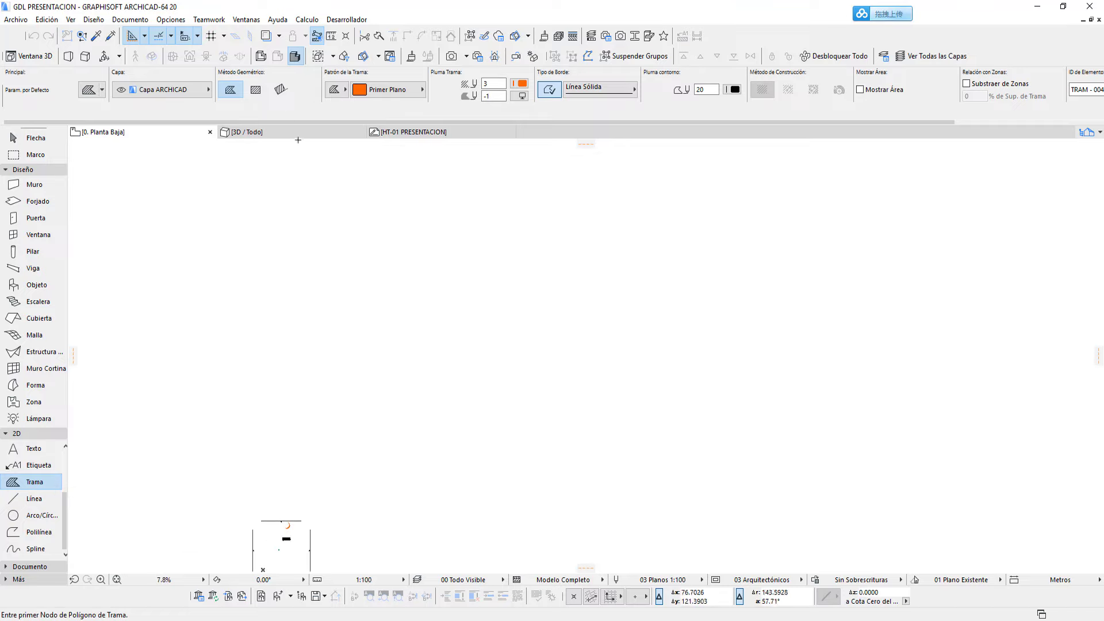
{"action": "left_click", "coordinate": [255, 89]}
{"action": "scroll", "coordinate": [436, 273], "scroll_direction": "down", "scroll_amount": 1}
{"action": "middle_click_drag", "start_coordinate": [437, 274], "coordinate": [437, 357]}
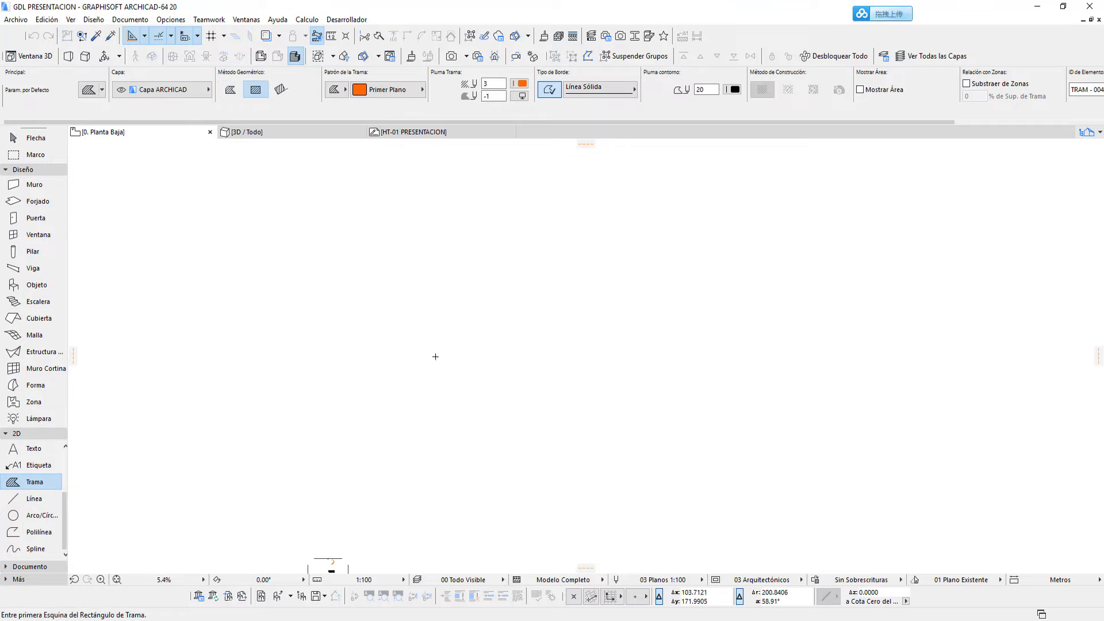
{"action": "left_click", "coordinate": [439, 223]}
{"action": "type", "text": "50"}
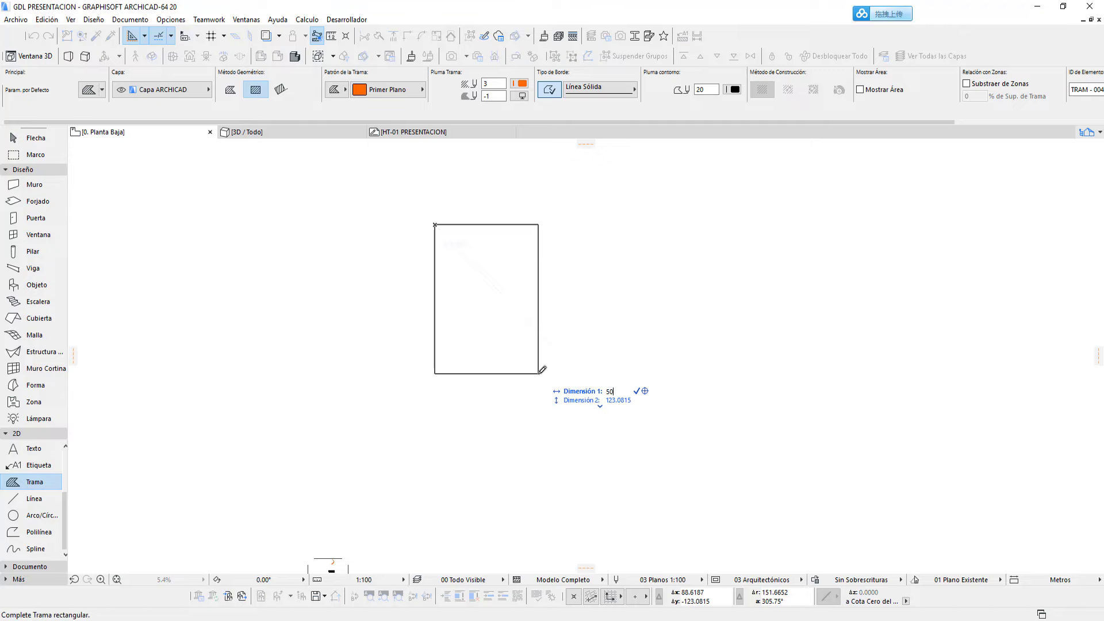
{"action": "key", "text": "Tab"}
{"action": "type", "text": "50"}
{"action": "key", "text": "Return"}
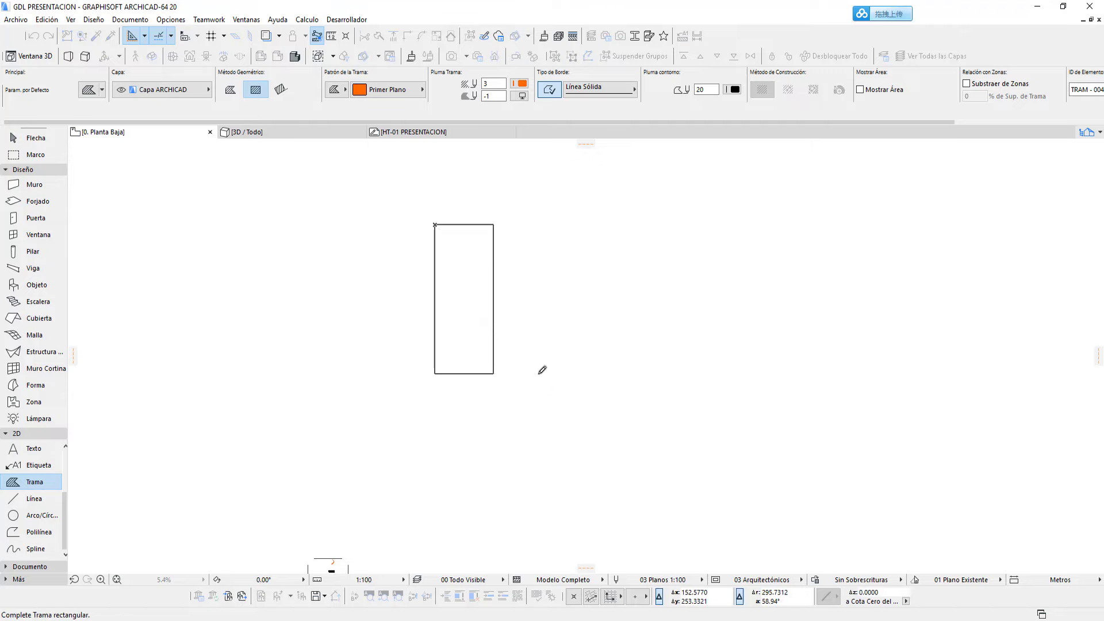
{"action": "scroll", "coordinate": [466, 236], "scroll_direction": "up", "scroll_amount": 2}
{"action": "scroll", "coordinate": [466, 237], "scroll_direction": "up", "scroll_amount": 3}
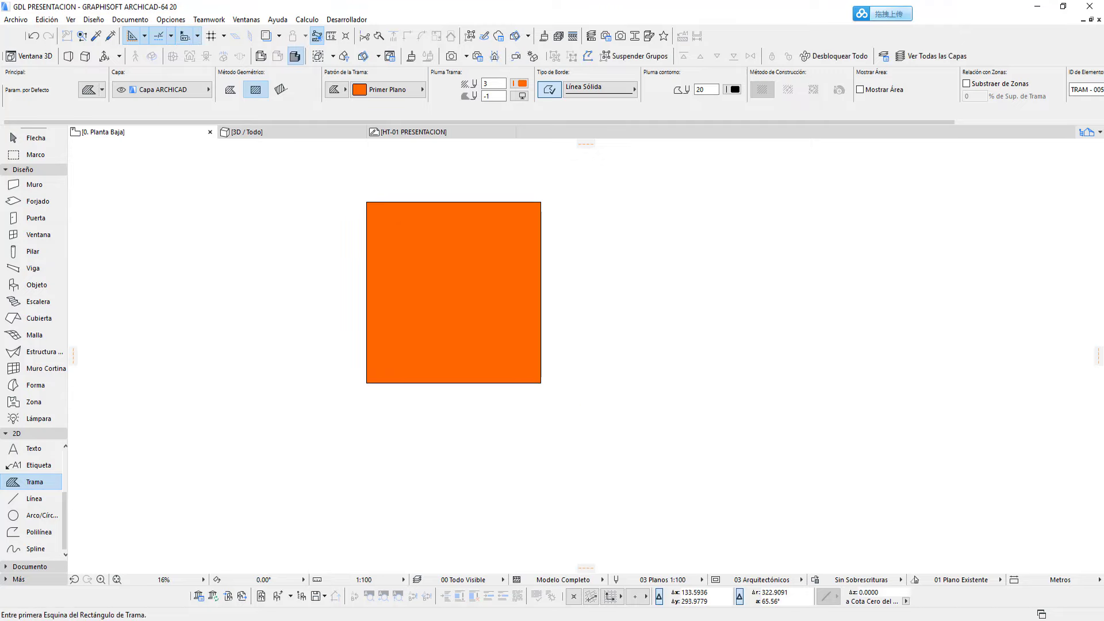
Select the orange square fill with the Arrow tool.
{"action": "left_click", "coordinate": [28, 139]}
{"action": "middle_click_drag", "start_coordinate": [386, 199], "coordinate": [308, 241]}
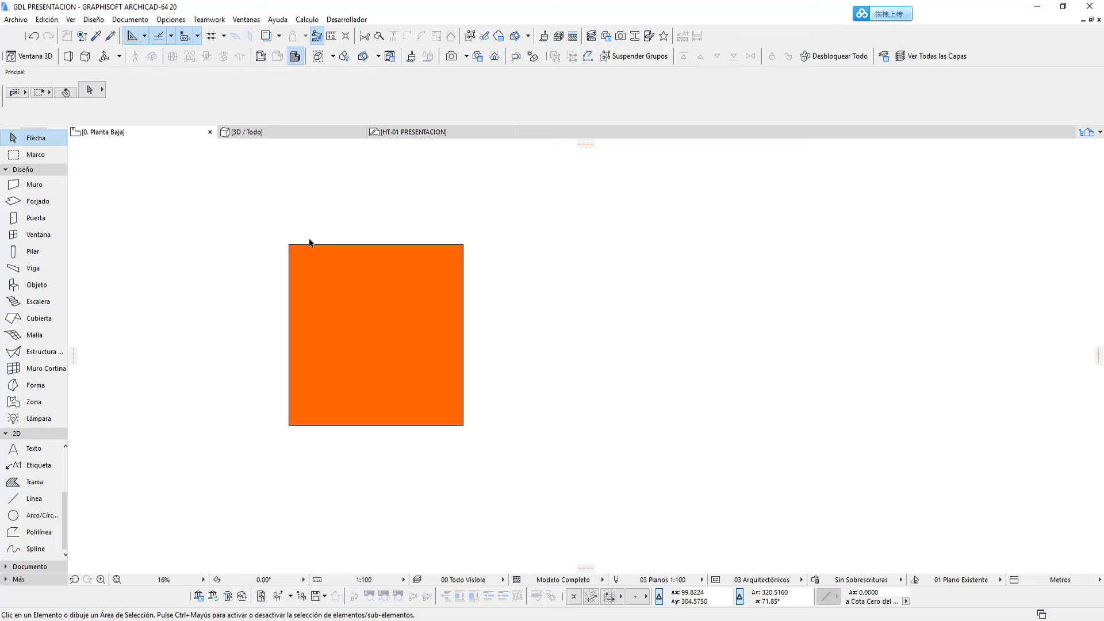
{"action": "left_click", "coordinate": [379, 248]}
{"action": "scroll", "coordinate": [380, 248], "scroll_direction": "up", "scroll_amount": 1}
{"action": "scroll", "coordinate": [378, 248], "scroll_direction": "up", "scroll_amount": 2}
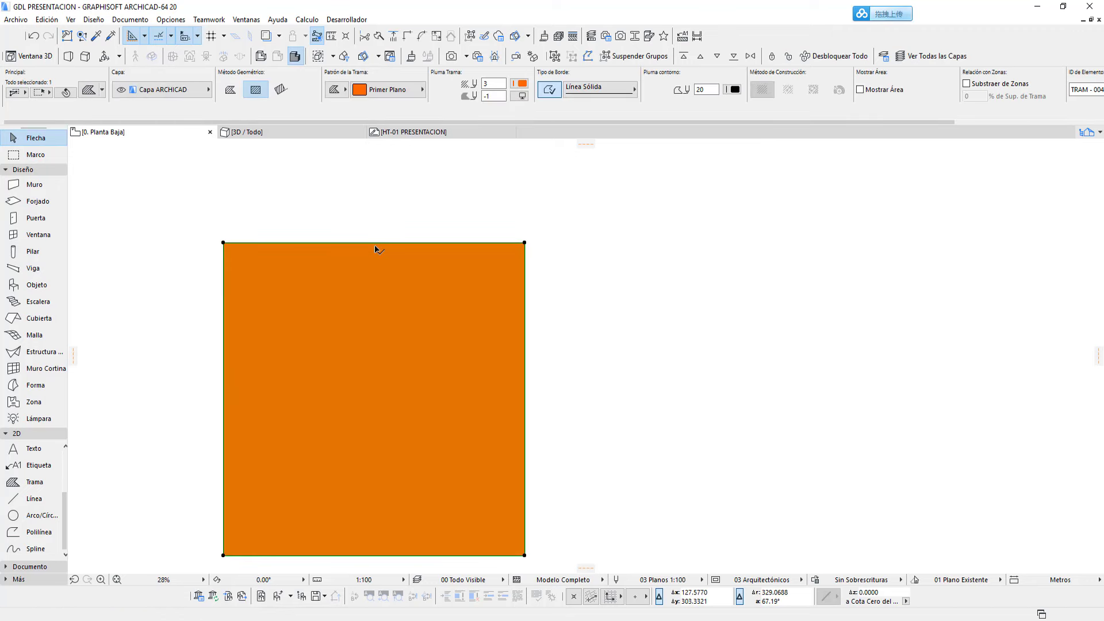
Peak the square's top edge with a raised mid-edge node, then bring back the Chrome photos.
{"action": "left_click", "coordinate": [374, 245]}
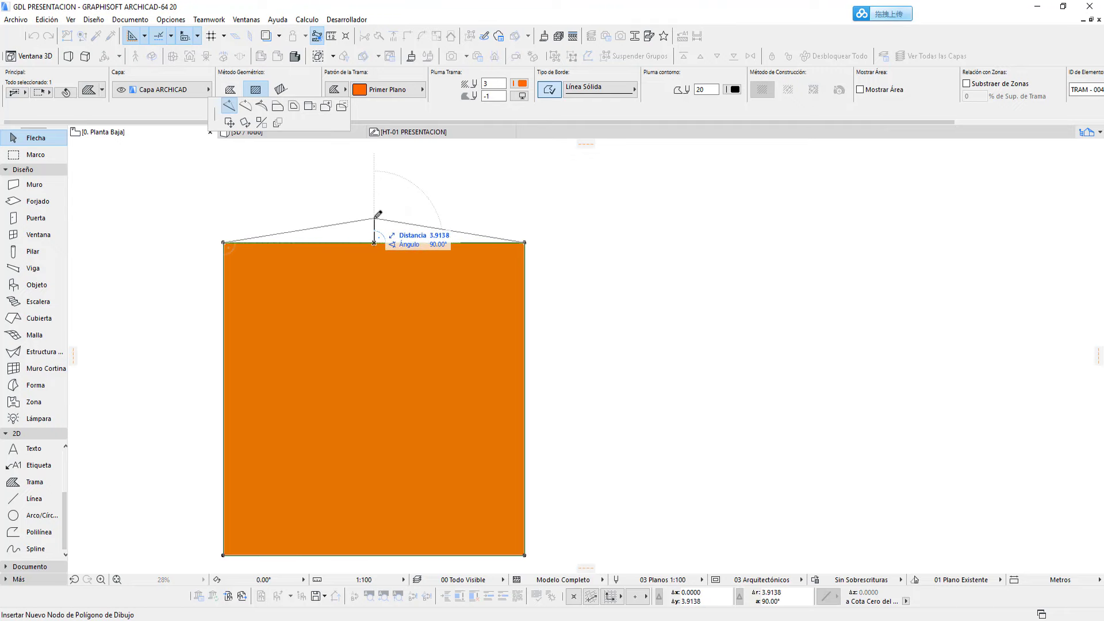
{"action": "left_click", "coordinate": [374, 218]}
{"action": "scroll", "coordinate": [374, 343], "scroll_direction": "down", "scroll_amount": 1}
{"action": "scroll", "coordinate": [374, 342], "scroll_direction": "down", "scroll_amount": 1}
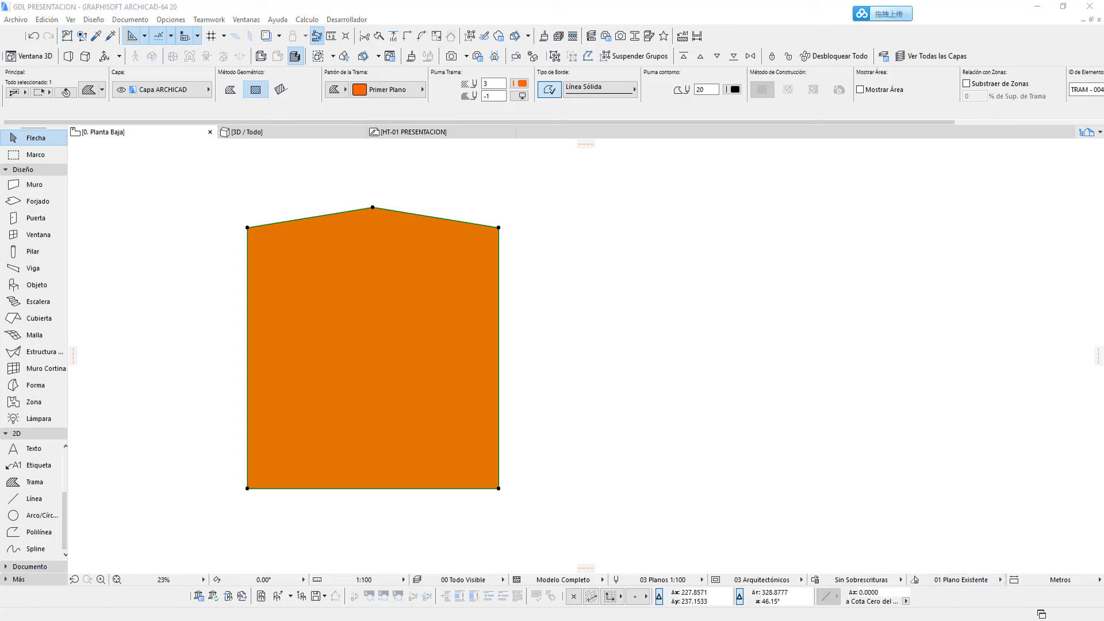
{"action": "left_click", "coordinate": [574, 586]}
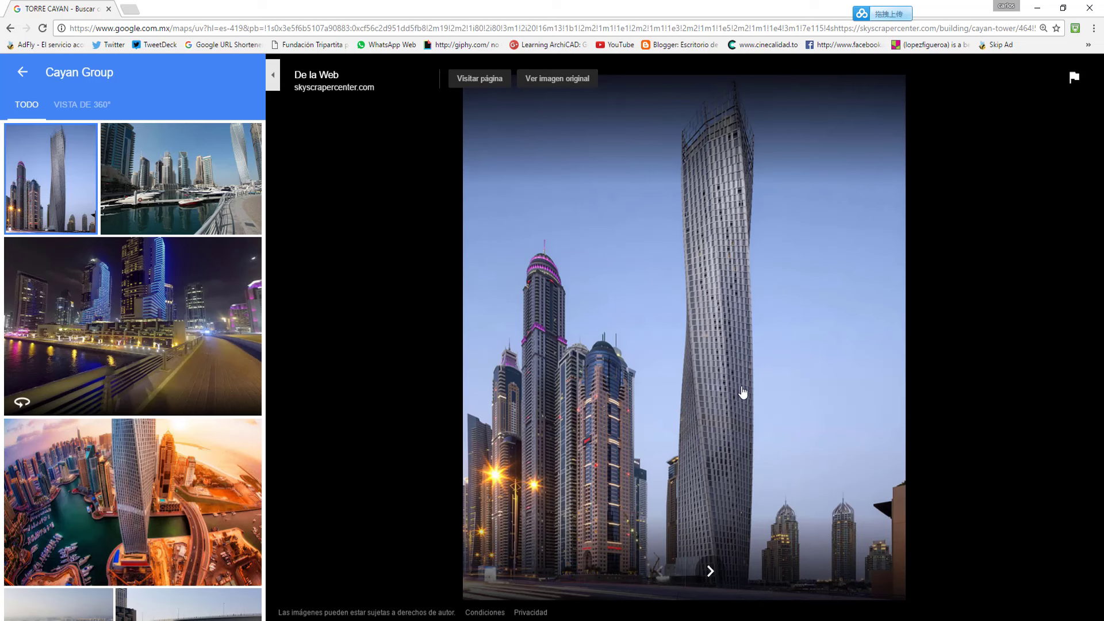
Search Google for 'torre cayan planos' and open SOM's Cayan Tower project page.
{"action": "left_click", "coordinate": [10, 28]}
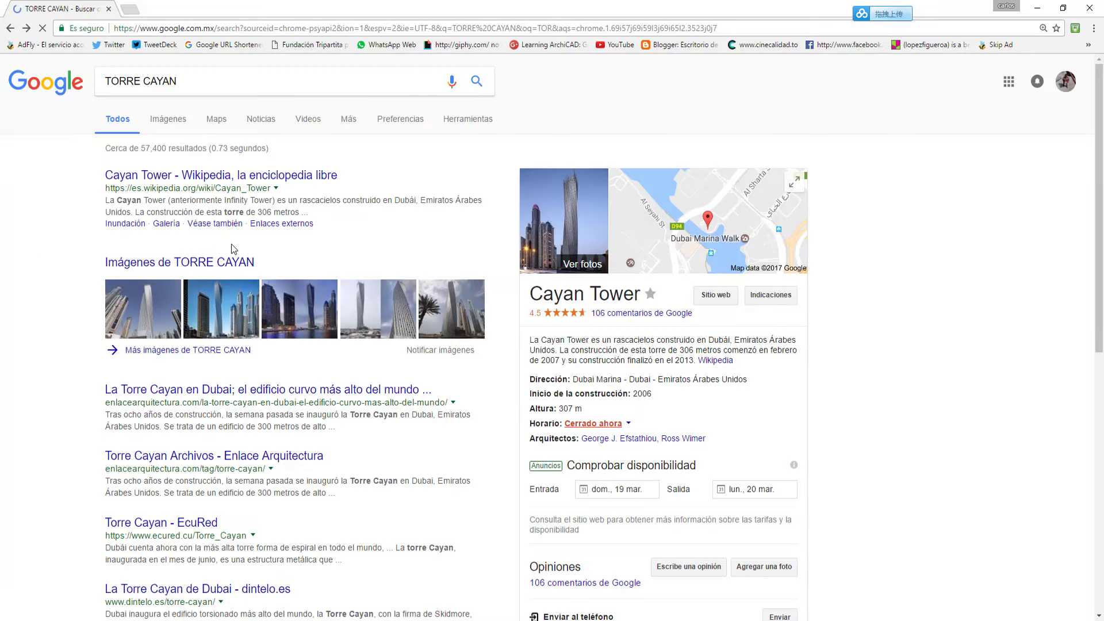
{"action": "left_click", "coordinate": [239, 78]}
{"action": "left_click", "coordinate": [240, 102]}
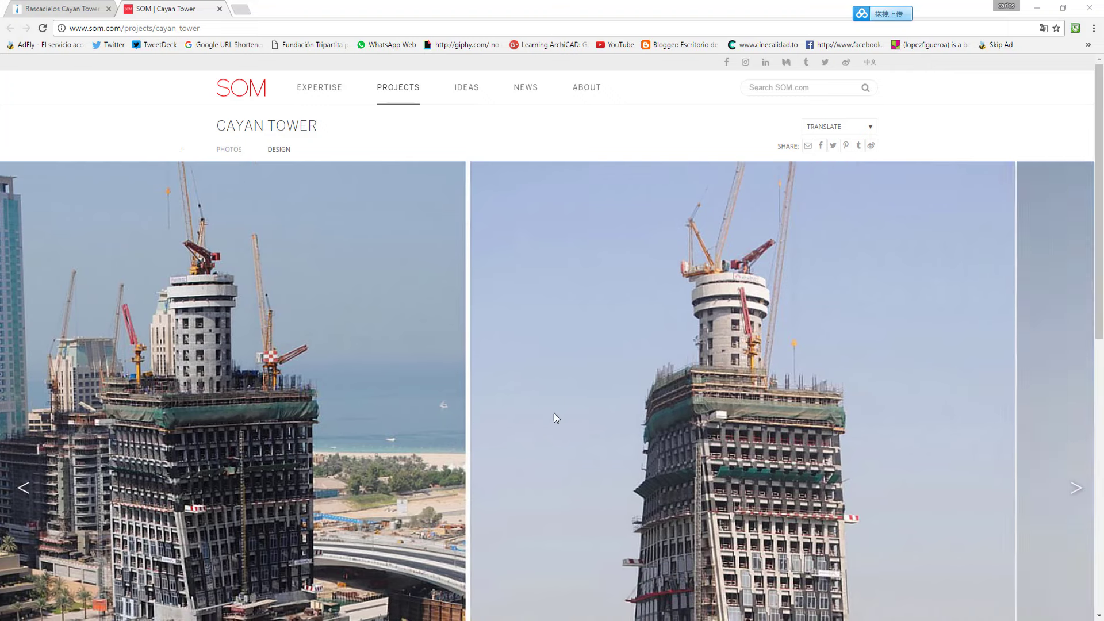
Scroll through SOM's Cayan Tower project page.
{"action": "scroll", "coordinate": [553, 413], "scroll_direction": "down", "scroll_amount": 2}
{"action": "scroll", "coordinate": [554, 413], "scroll_direction": "down", "scroll_amount": 2}
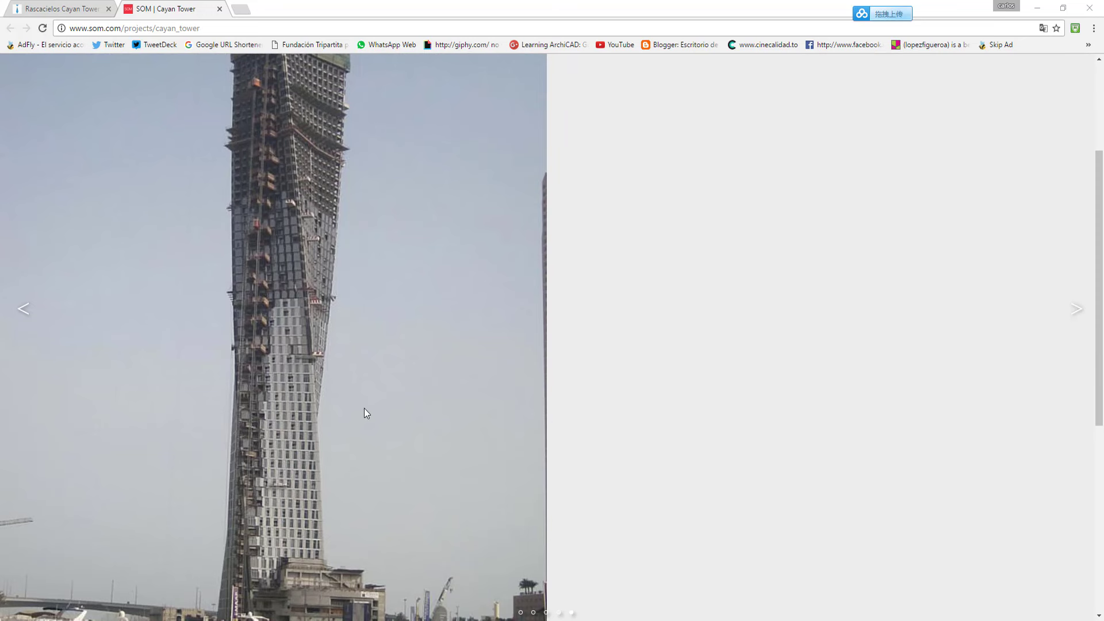
{"action": "scroll", "coordinate": [364, 408], "scroll_direction": "down", "scroll_amount": 1}
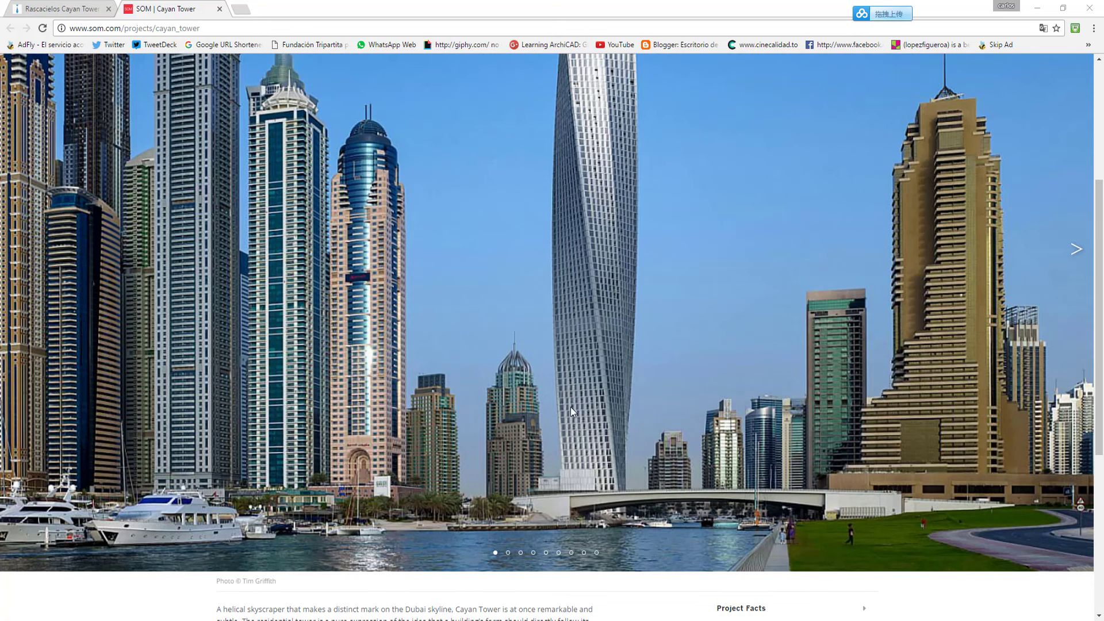
{"action": "scroll", "coordinate": [571, 410], "scroll_direction": "up", "scroll_amount": 1}
{"action": "scroll", "coordinate": [573, 408], "scroll_direction": "up", "scroll_amount": 1}
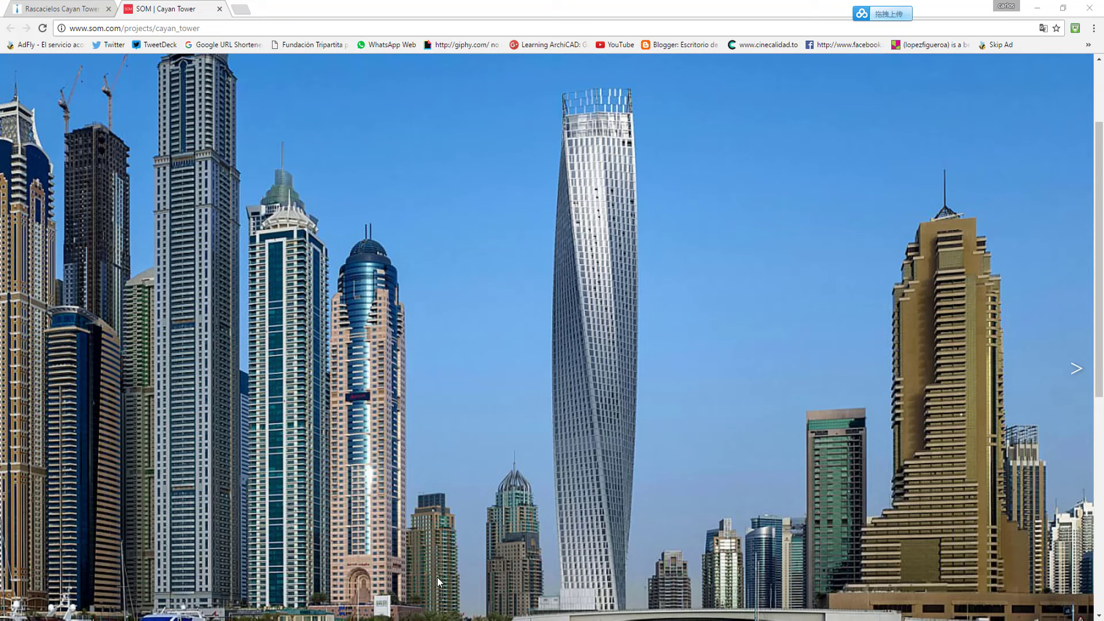
{"action": "scroll", "coordinate": [738, 193], "scroll_direction": "down", "scroll_amount": 2}
{"action": "scroll", "coordinate": [732, 215], "scroll_direction": "up", "scroll_amount": 1}
{"action": "scroll", "coordinate": [739, 213], "scroll_direction": "up", "scroll_amount": 3}
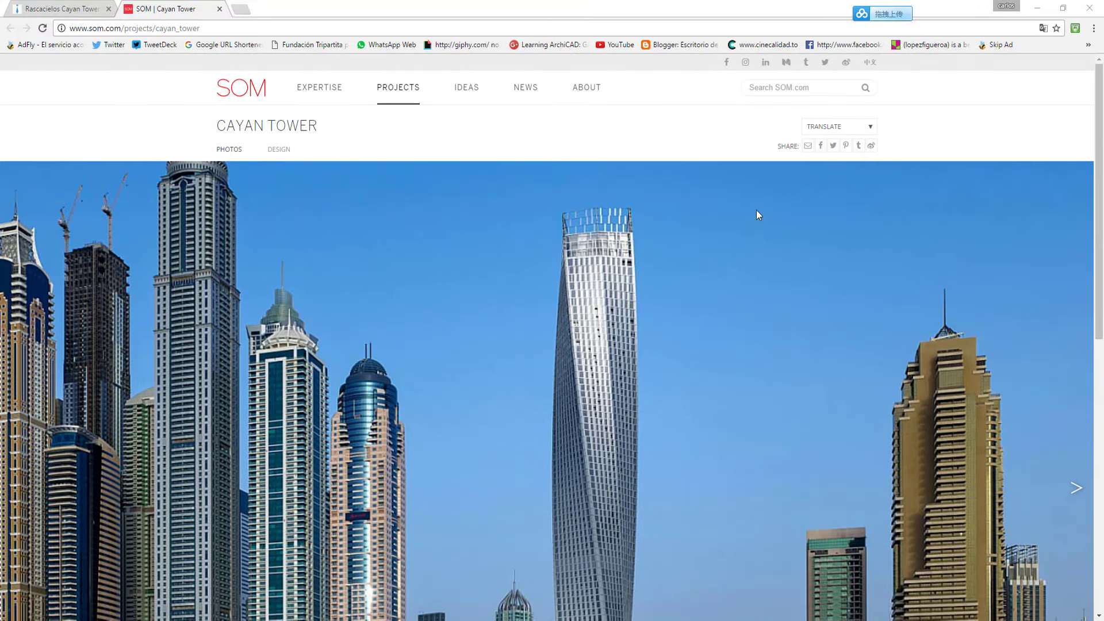
Page the gallery to the dusk skyline photo, then minimise Chrome back to ARCHICAD.
{"action": "left_click", "coordinate": [1075, 487]}
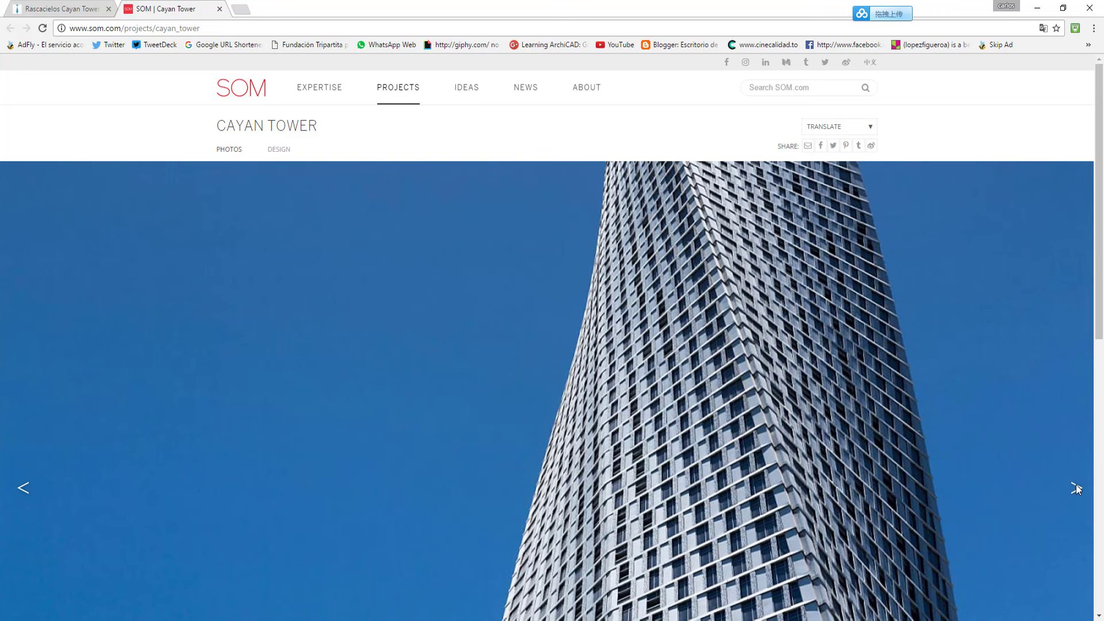
{"action": "left_click", "coordinate": [1074, 487]}
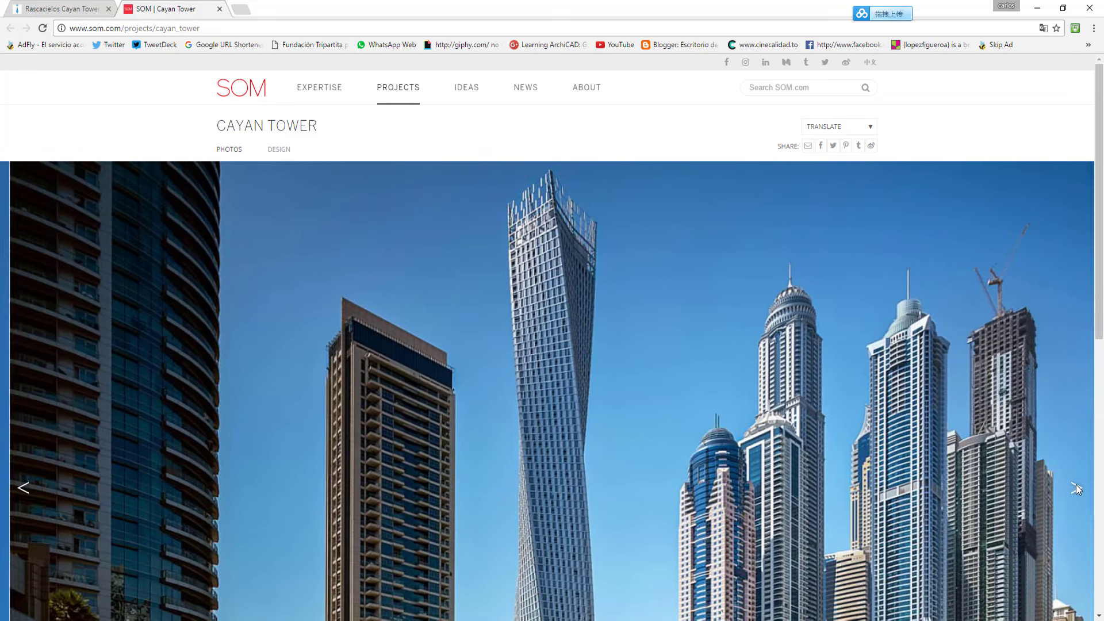
{"action": "left_click", "coordinate": [1075, 488]}
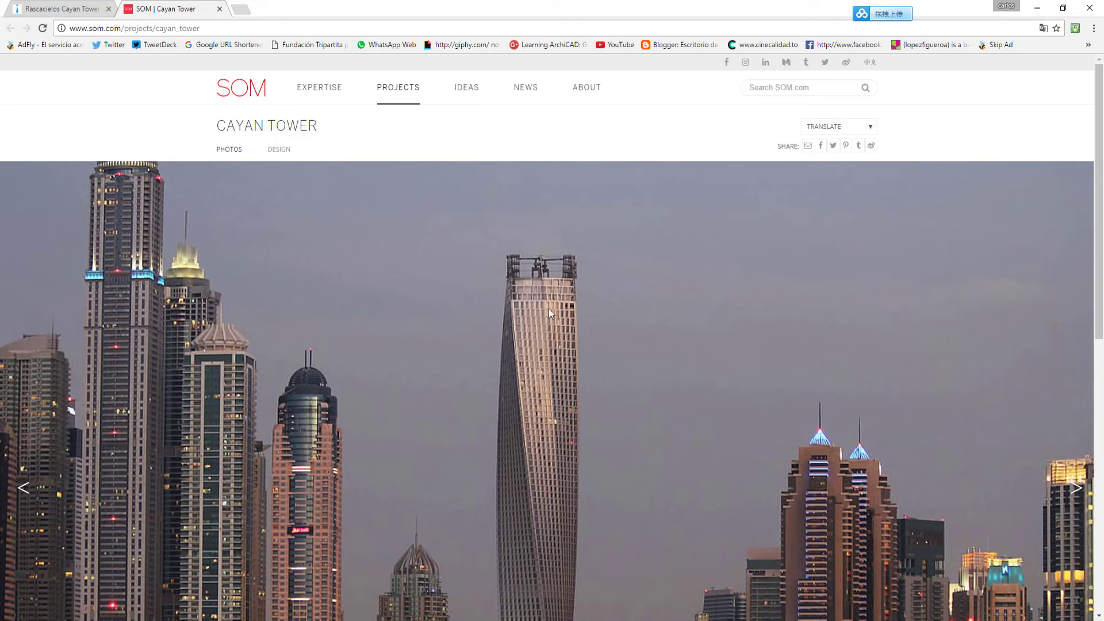
{"action": "left_click", "coordinate": [1037, 8]}
{"action": "middle_click_drag", "start_coordinate": [364, 493], "coordinate": [406, 394]}
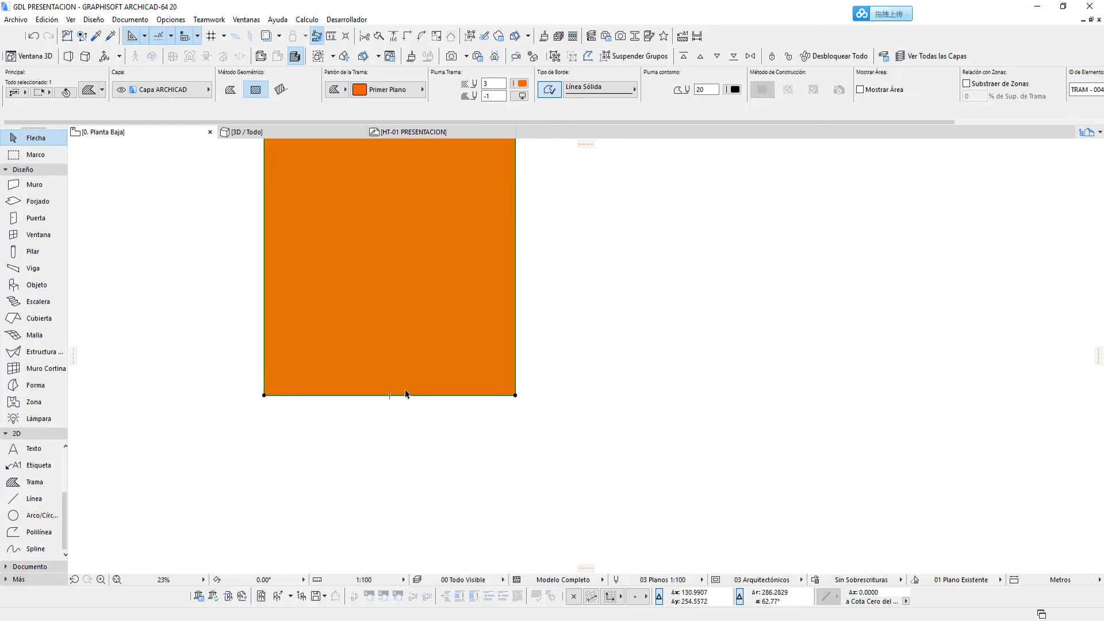
{"action": "left_click", "coordinate": [400, 395]}
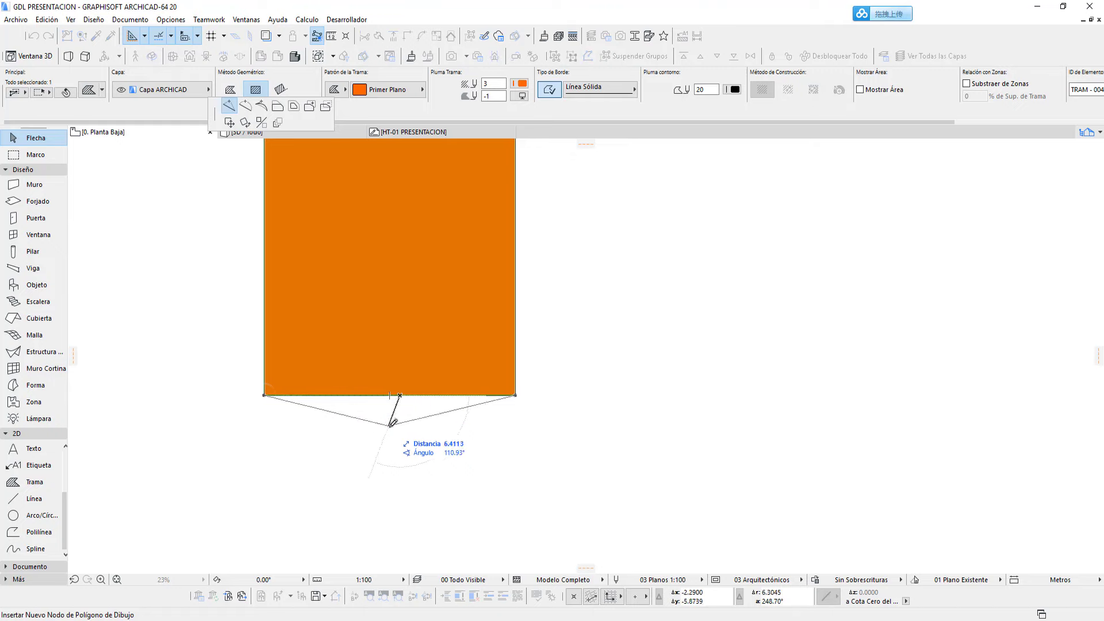
{"action": "key", "text": "Escape"}
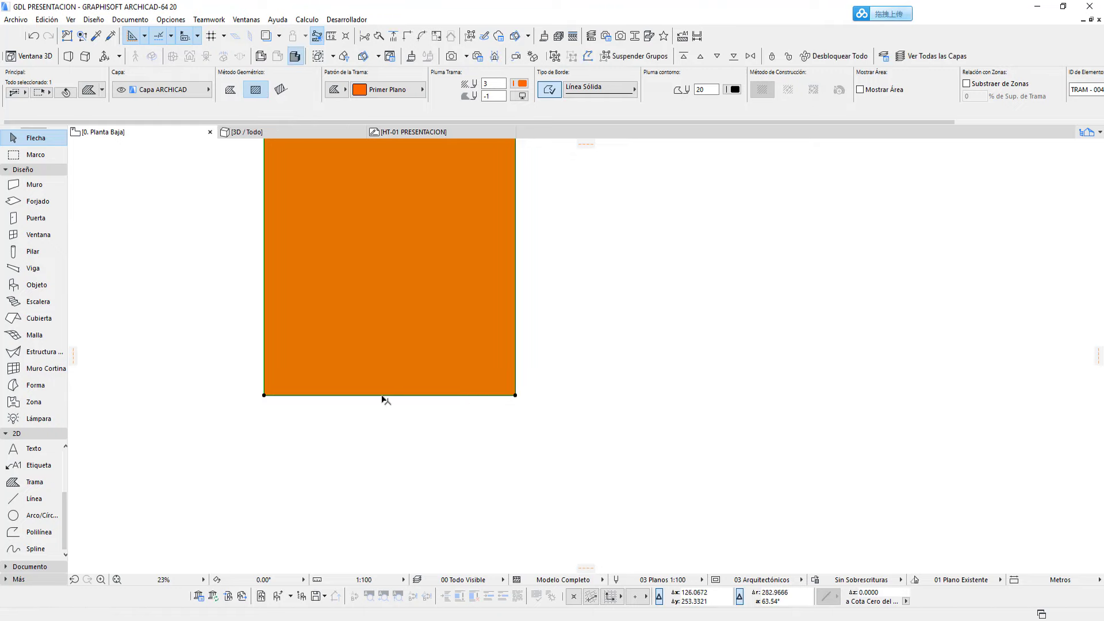
{"action": "left_click", "coordinate": [389, 395]}
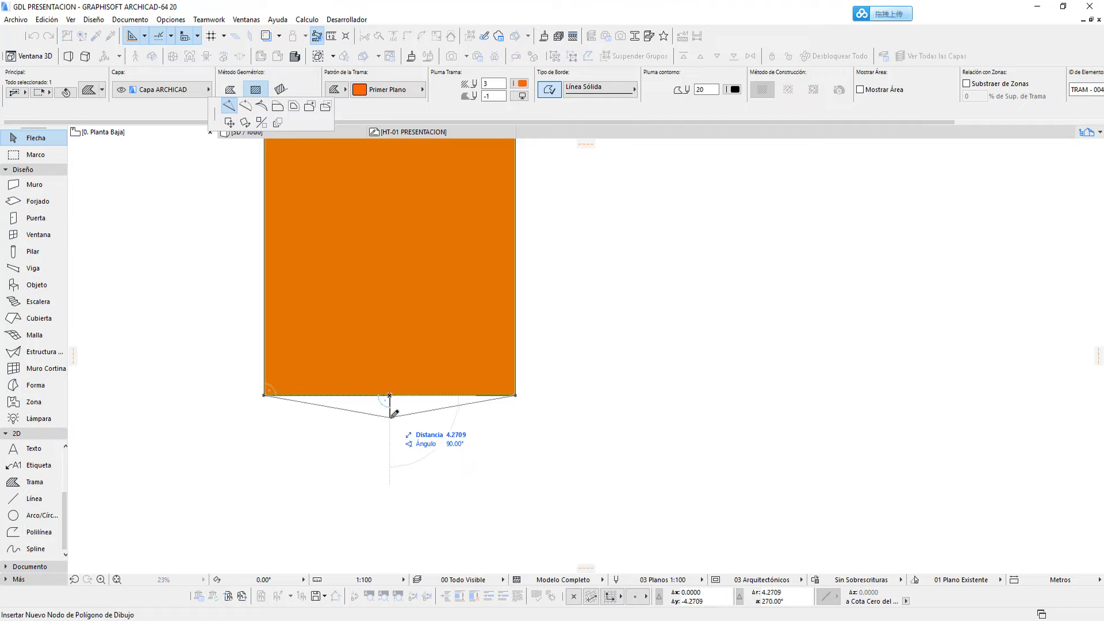
{"action": "left_click", "coordinate": [391, 415]}
{"action": "scroll", "coordinate": [448, 408], "scroll_direction": "down", "scroll_amount": 2}
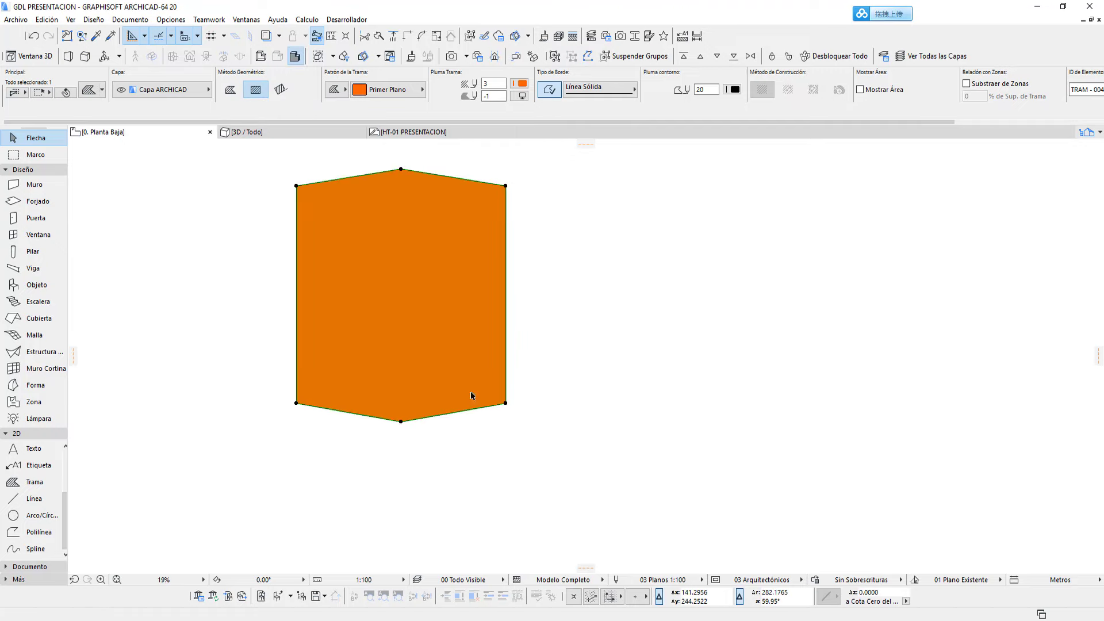
{"action": "left_click", "coordinate": [567, 348]}
{"action": "middle_click_drag", "start_coordinate": [567, 349], "coordinate": [522, 363]}
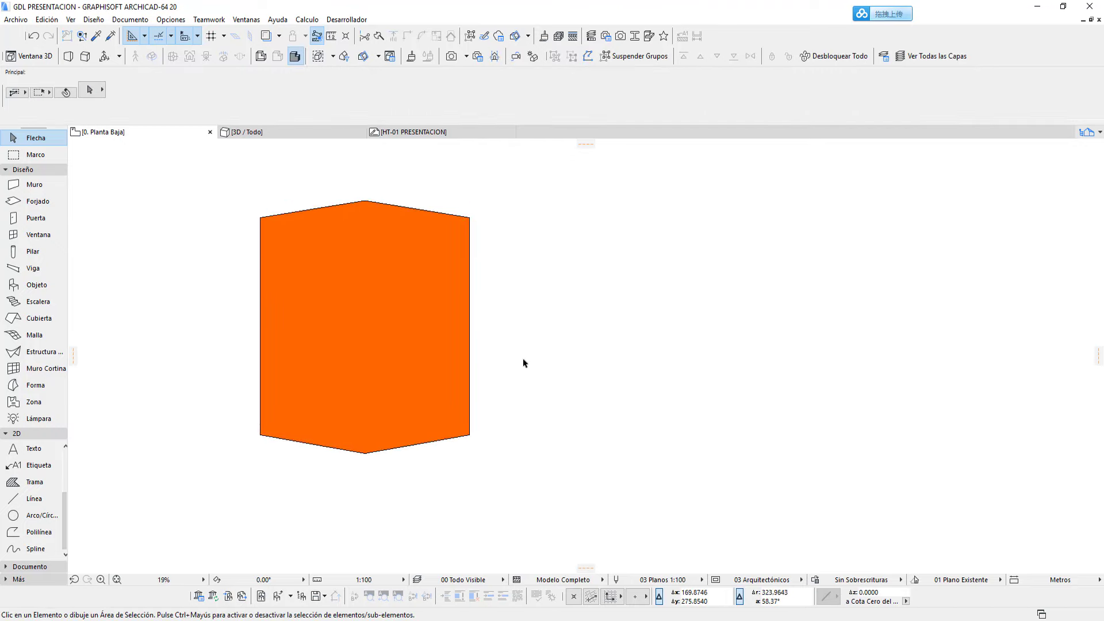
{"action": "left_click_drag", "start_coordinate": [525, 463], "coordinate": [216, 202]}
{"action": "middle_click_drag", "start_coordinate": [547, 219], "coordinate": [530, 233]}
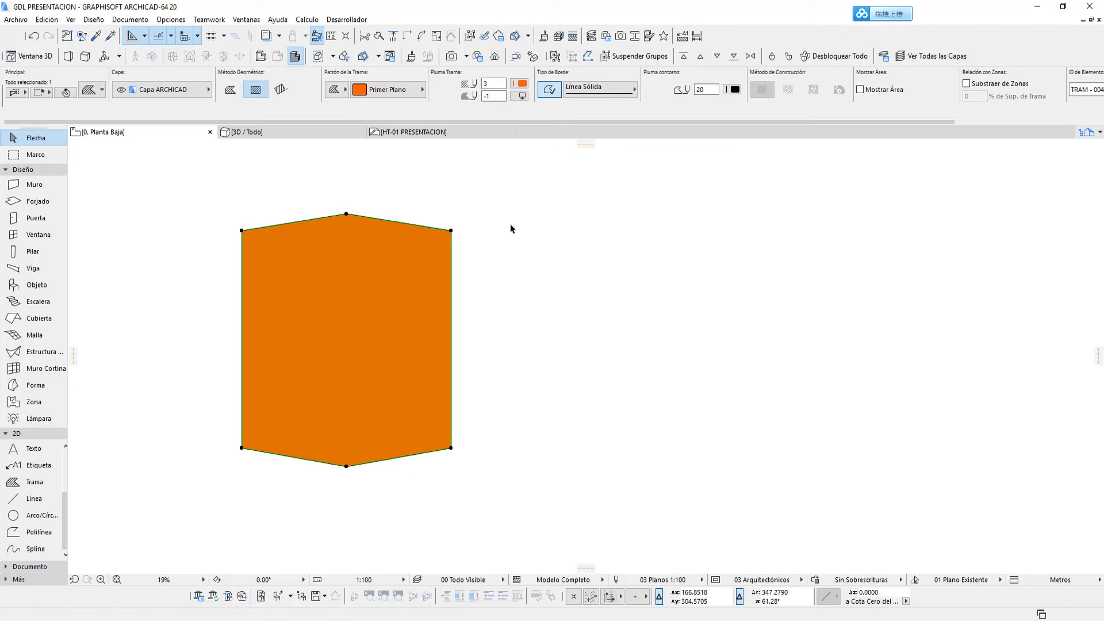
{"action": "middle_click_drag", "start_coordinate": [596, 257], "coordinate": [542, 299]}
{"action": "mouse_move", "coordinate": [483, 362]}
{"action": "middle_mouse_down"}
{"action": "mouse_move", "coordinate": [525, 315]}
{"action": "mouse_move", "coordinate": [646, 273]}
{"action": "mouse_move", "coordinate": [662, 285]}
{"action": "middle_mouse_up"}
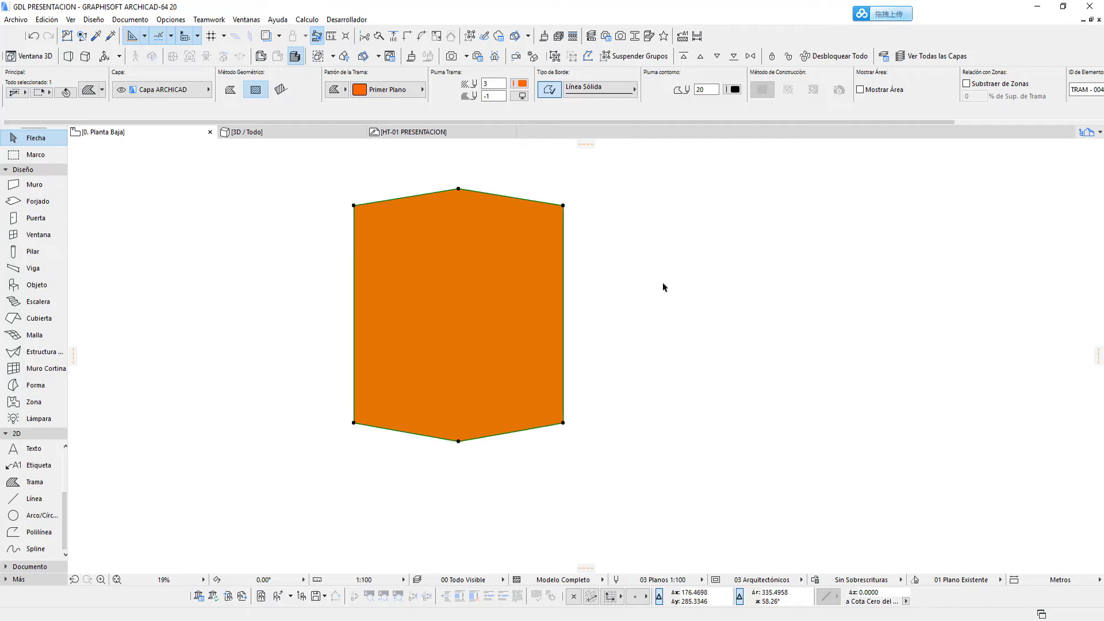
{"action": "left_click", "coordinate": [663, 286]}
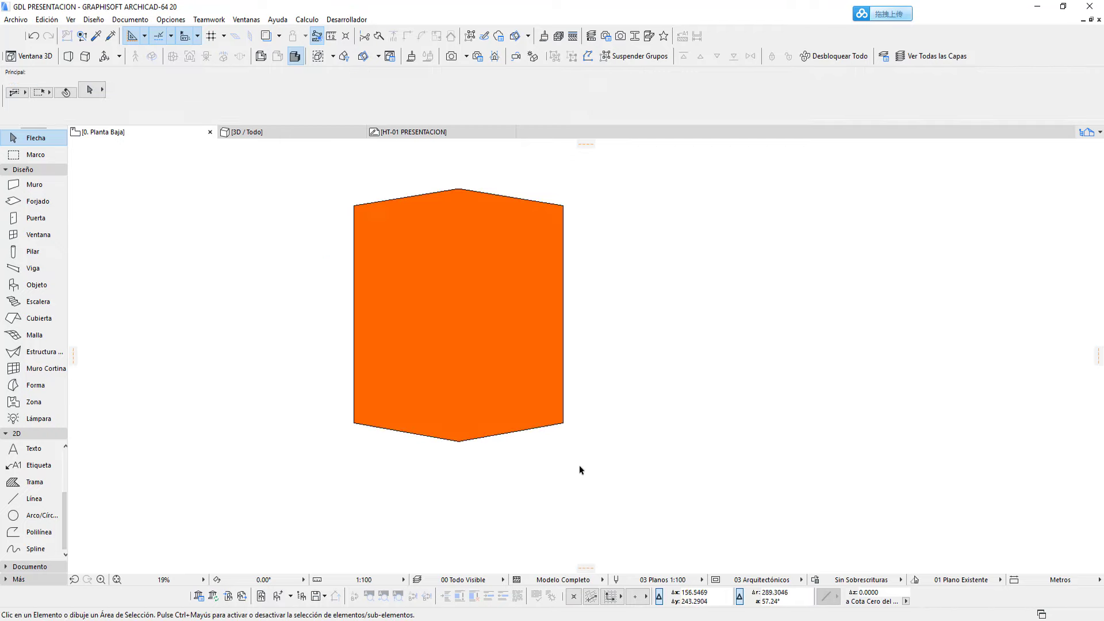
Create new object Sin Título-1 with subtype Elemento Modelo and show its Parámetros list.
{"action": "left_click", "coordinate": [262, 596]}
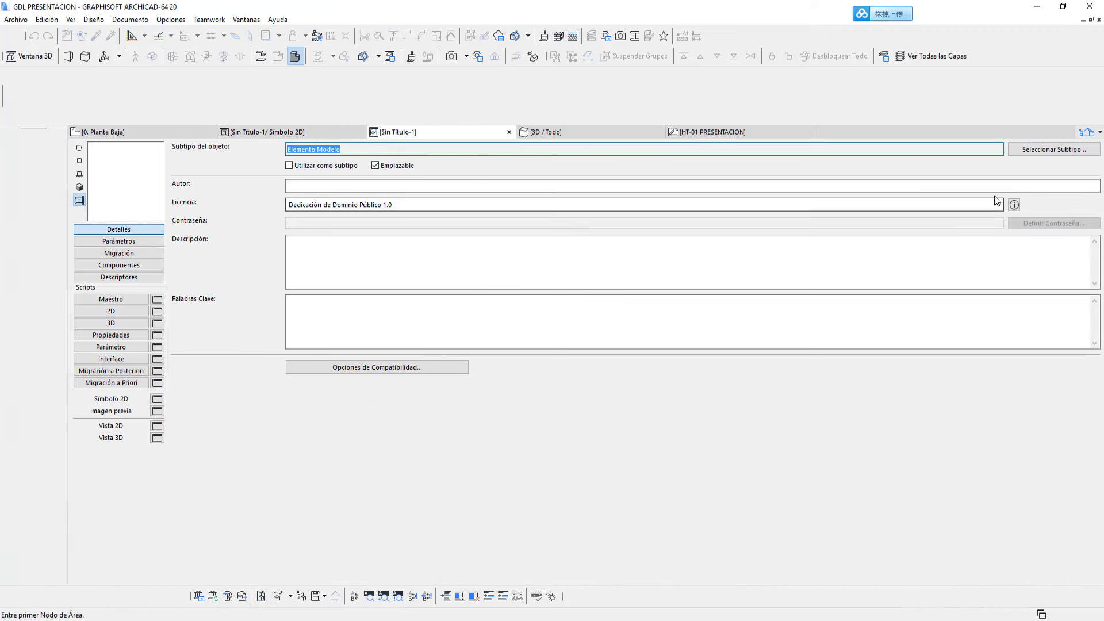
{"action": "left_click", "coordinate": [1010, 153]}
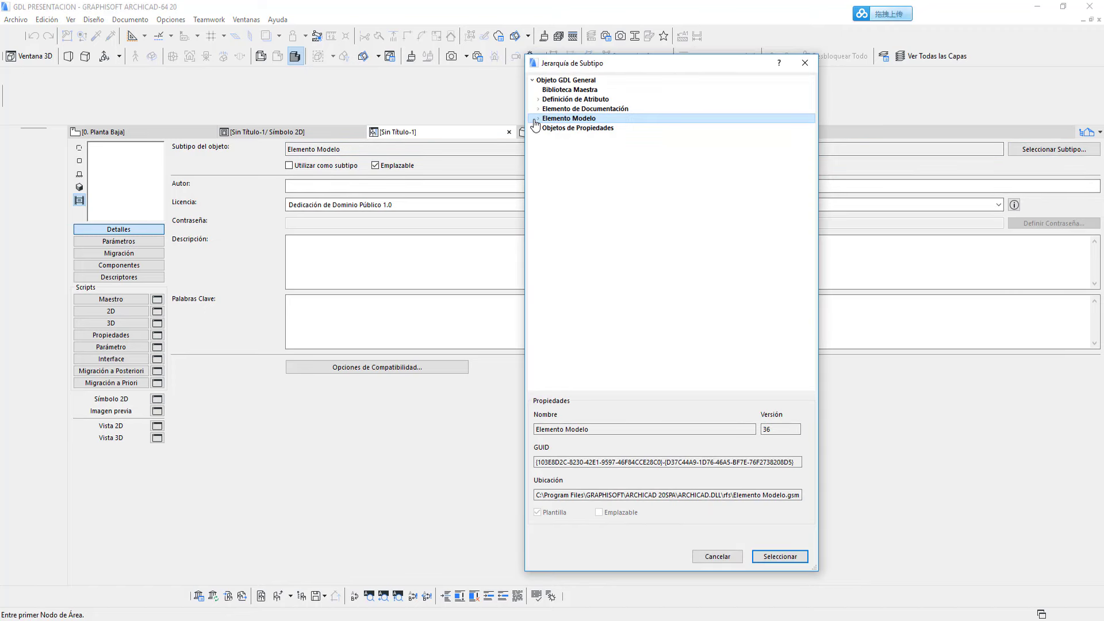
{"action": "left_click", "coordinate": [536, 119]}
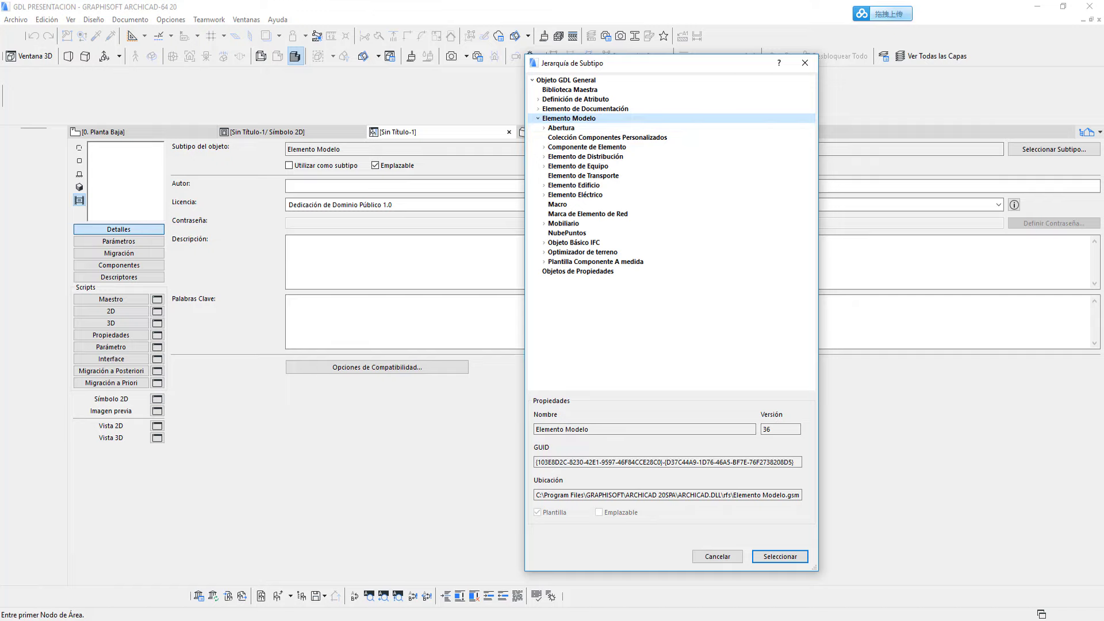
{"action": "left_click", "coordinate": [592, 122]}
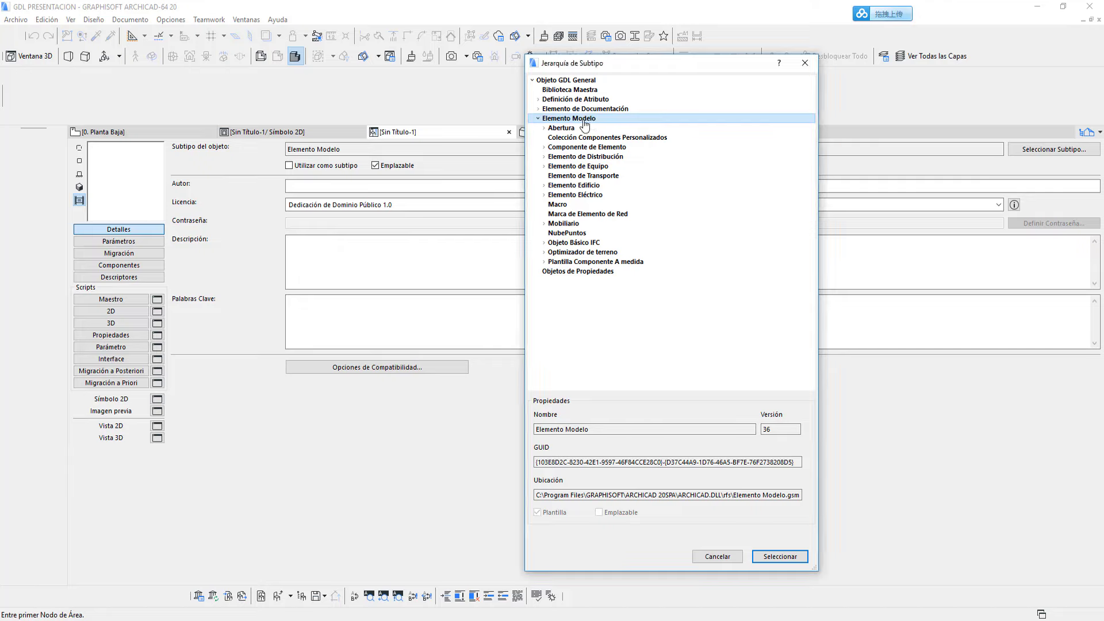
{"action": "left_click", "coordinate": [772, 556]}
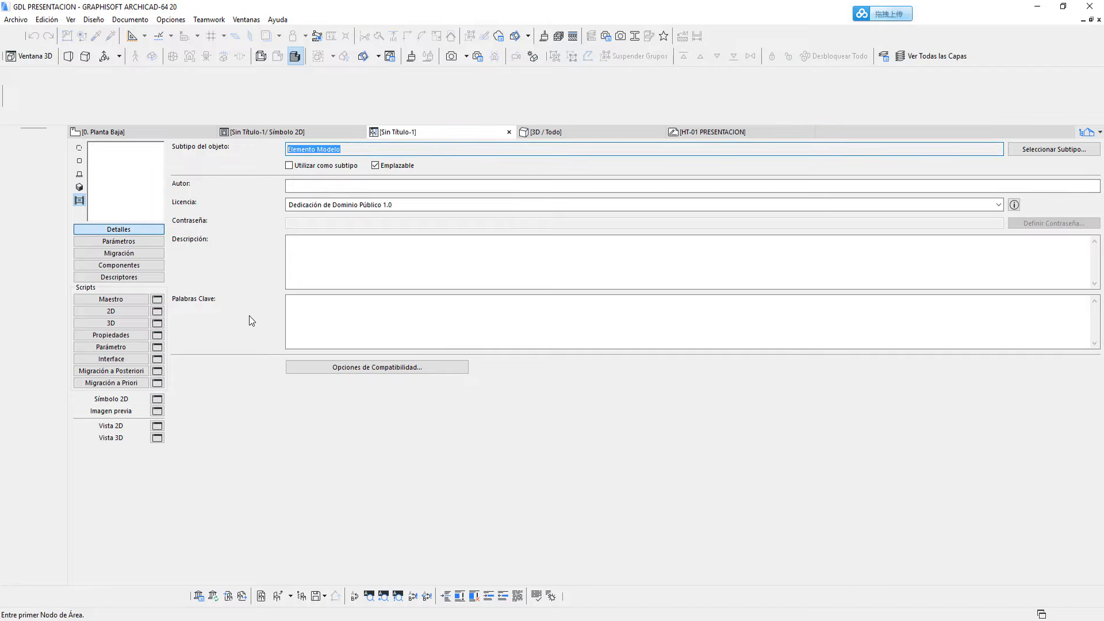
{"action": "left_click", "coordinate": [144, 242]}
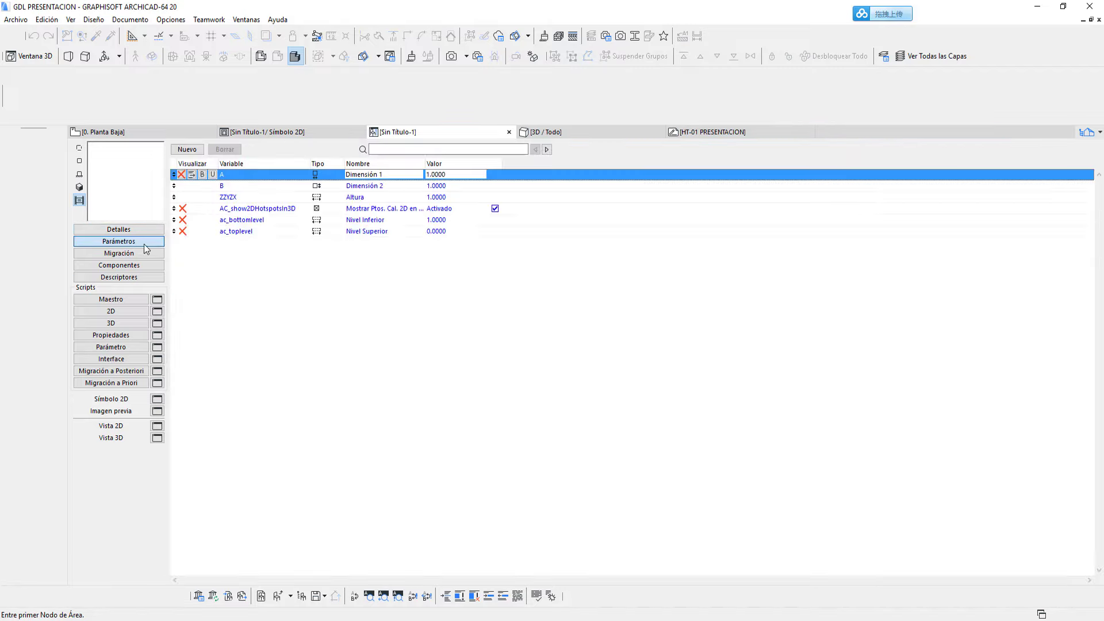
Add a title heading 'PARAMETROS DEL EDIFICIO' below ac_toplevel.
{"action": "left_click", "coordinate": [270, 233]}
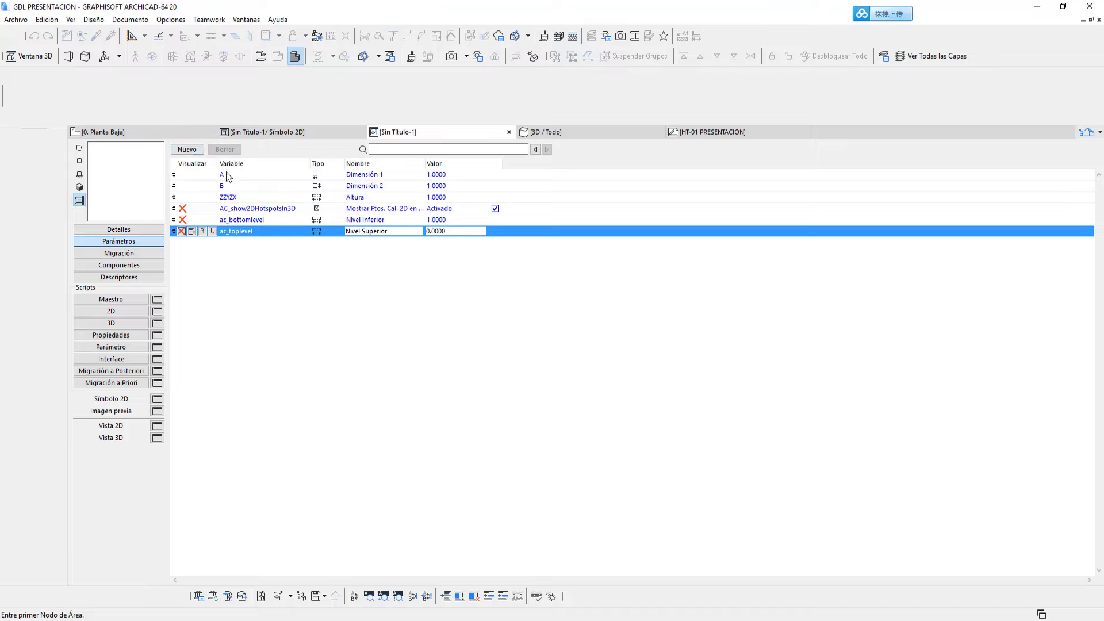
{"action": "left_click", "coordinate": [186, 149]}
{"action": "left_click", "coordinate": [315, 243]}
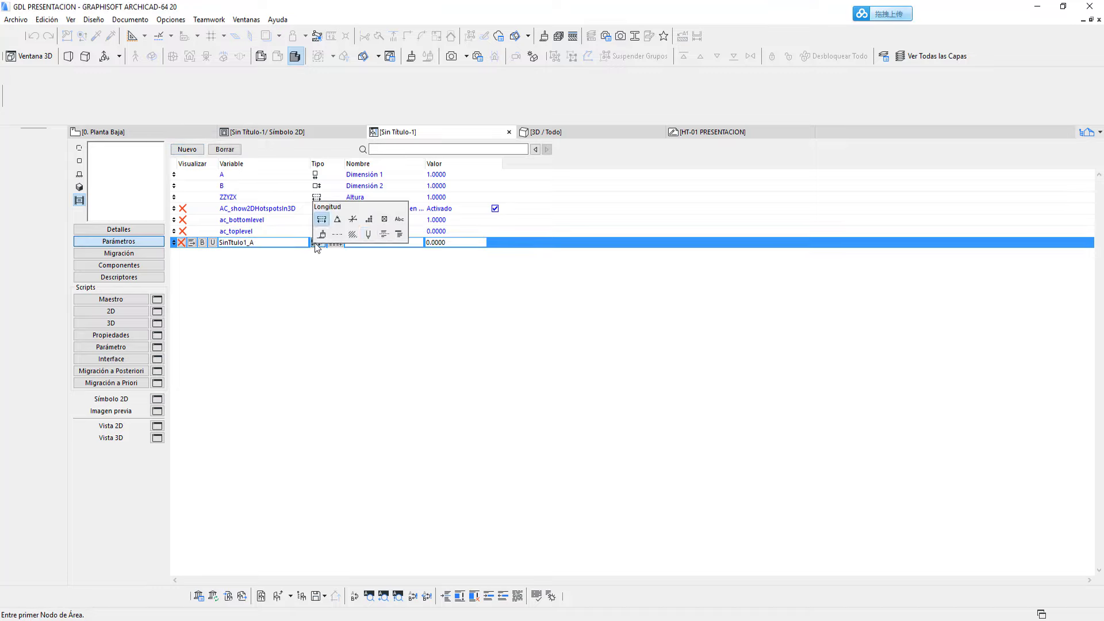
{"action": "left_click", "coordinate": [402, 235]}
{"action": "type", "text": "PR"}
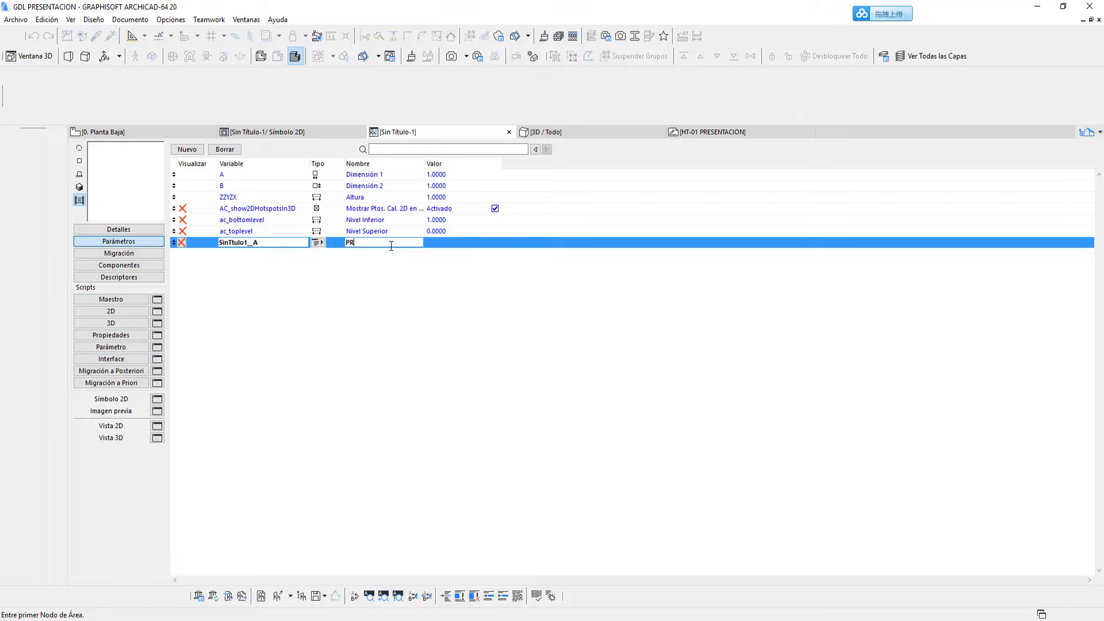
{"action": "type", "text": "AM"}
{"action": "key", "text": "BackSpace"}
{"action": "key", "text": "BackSpace"}
{"action": "key", "text": "BackSpace"}
{"action": "type", "text": "ARAMETRO"}
{"action": "type", "text": "S DE"}
{"action": "type", "text": "IO"}
Add integer parameter NUMERODEPISOS with value 50.
{"action": "left_click", "coordinate": [187, 150]}
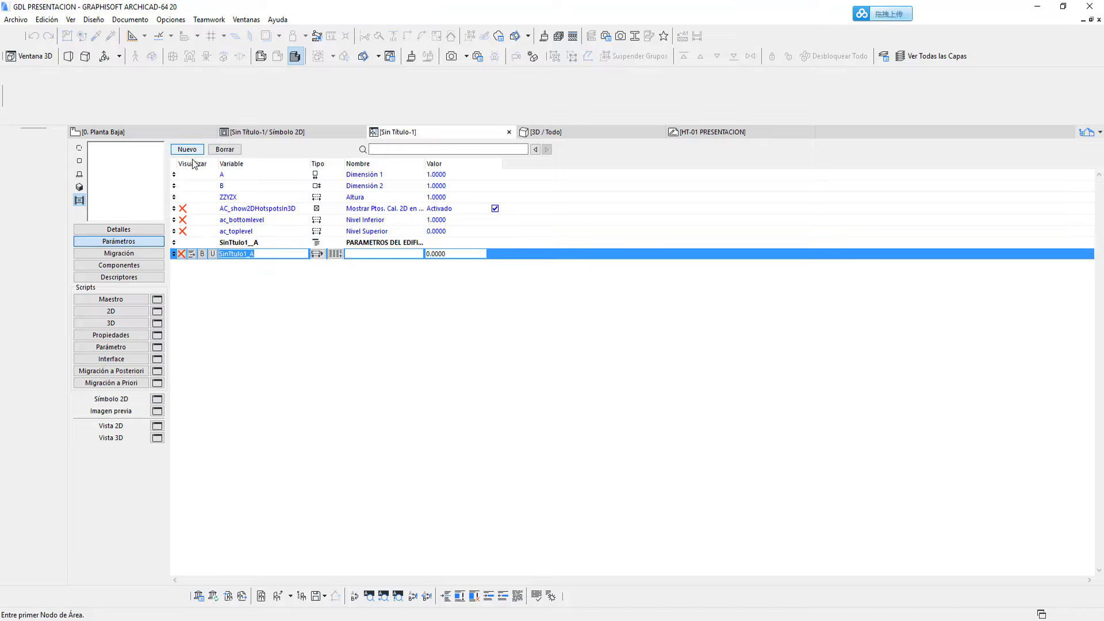
{"action": "type", "text": "N"}
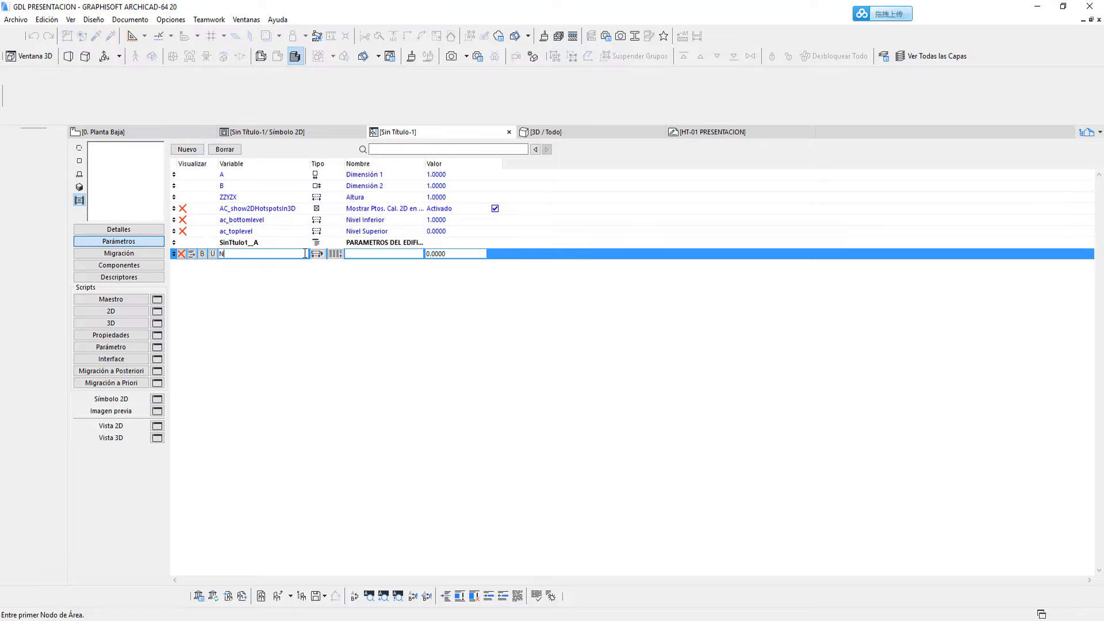
{"action": "type", "text": "UMERO"}
{"action": "type", "text": "DEPISOS"}
{"action": "type", "text": "UMERO"}
{"action": "type", "text": "E PSIS"}
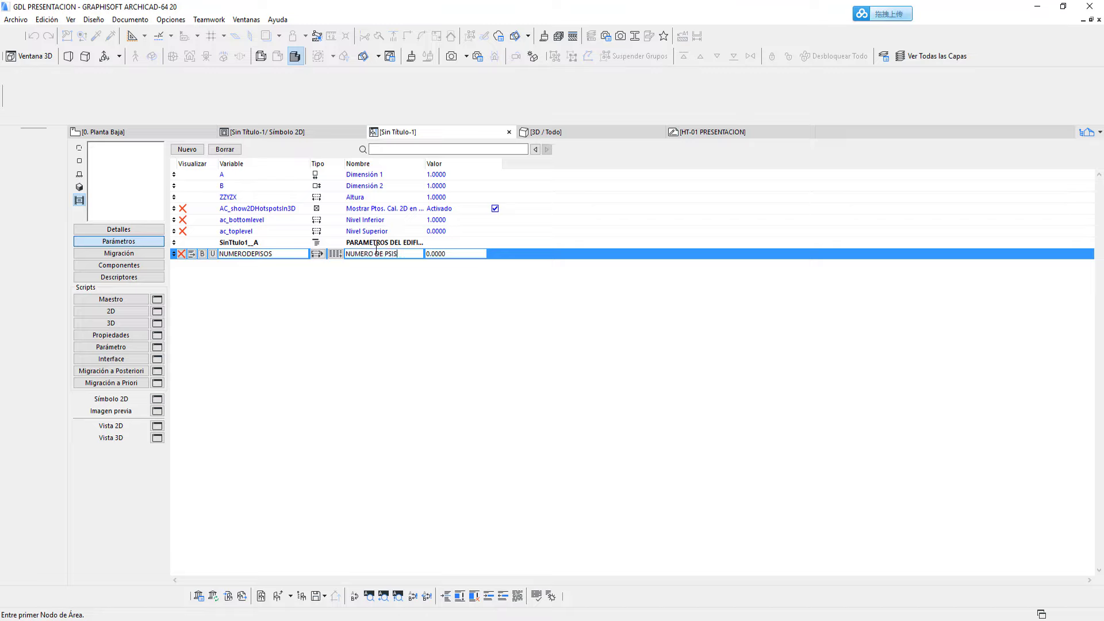
{"action": "key", "text": "BackSpace"}
{"action": "key", "text": "BackSpace"}
{"action": "key", "text": "BackSpace"}
{"action": "key", "text": "BackSpace"}
{"action": "type", "text": "SOS"}
{"action": "left_click", "coordinate": [318, 253]}
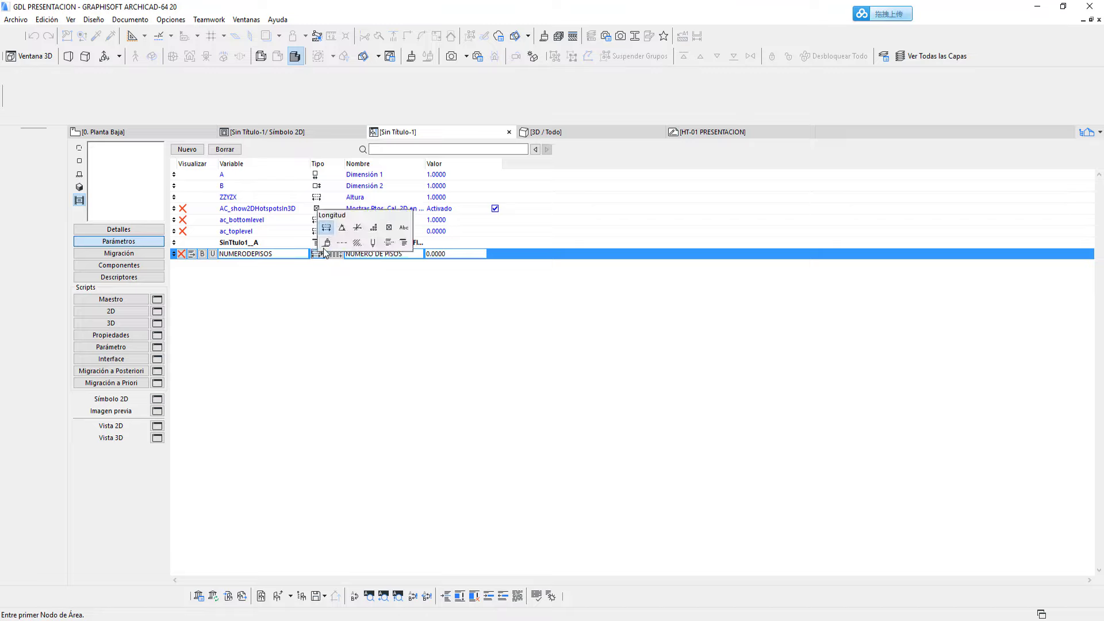
{"action": "left_click", "coordinate": [372, 229]}
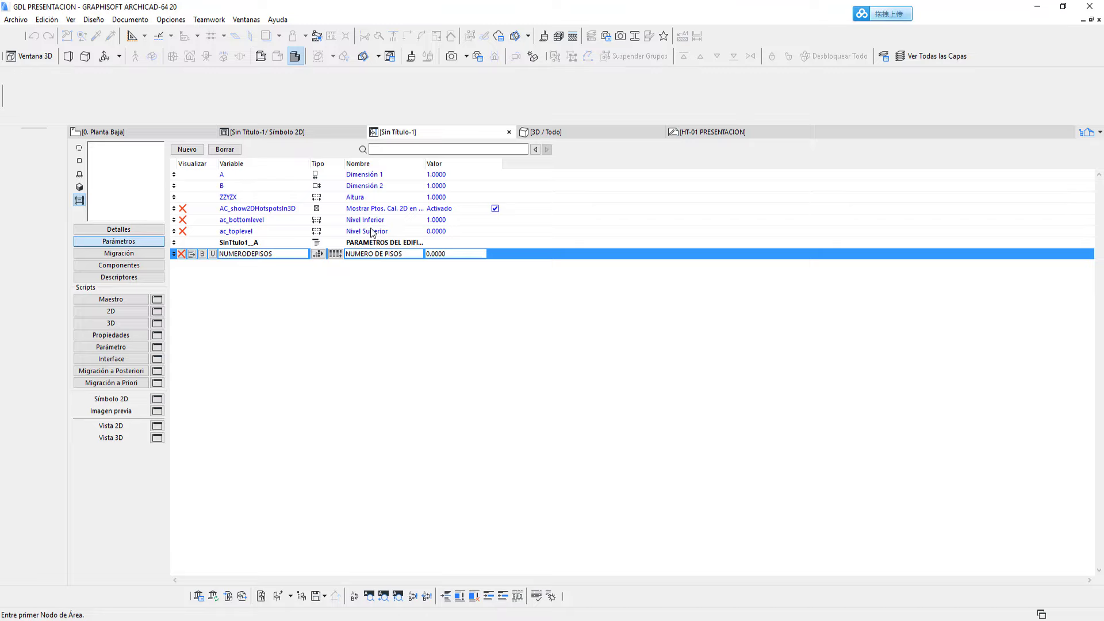
{"action": "left_click", "coordinate": [318, 253]}
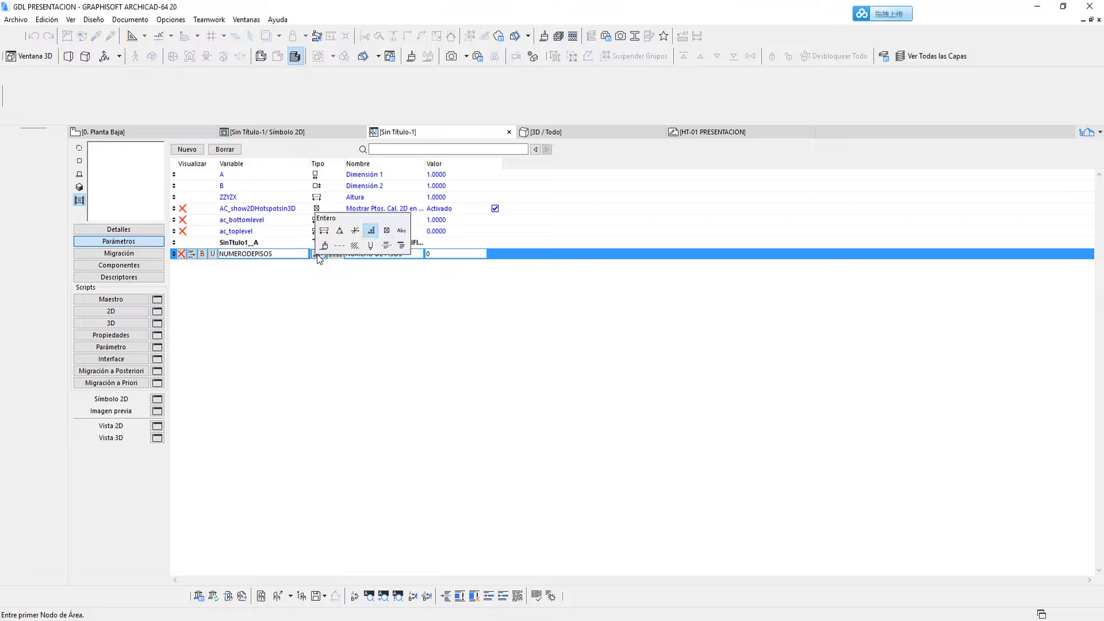
{"action": "left_click", "coordinate": [372, 230]}
{"action": "left_click", "coordinate": [432, 253]}
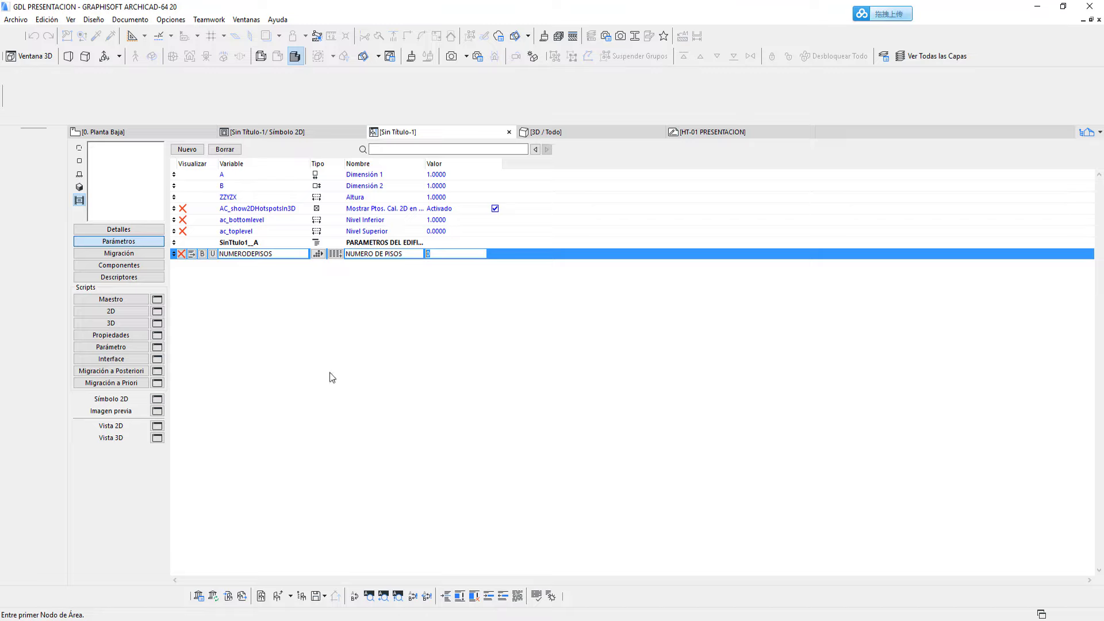
{"action": "type", "text": "50"}
Add length parameter ALTURADEENTREPISO for the floor-to-floor height.
{"action": "left_click", "coordinate": [187, 149]}
{"action": "type", "text": "A"}
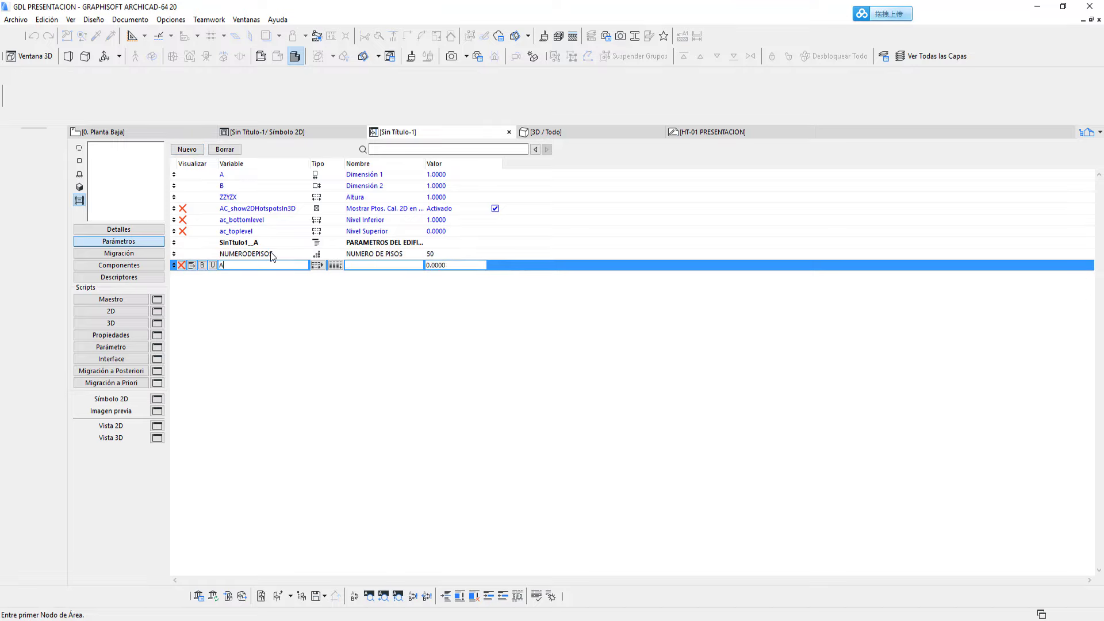
{"action": "type", "text": "LTURADEPISO"}
{"action": "left_click", "coordinate": [316, 265]}
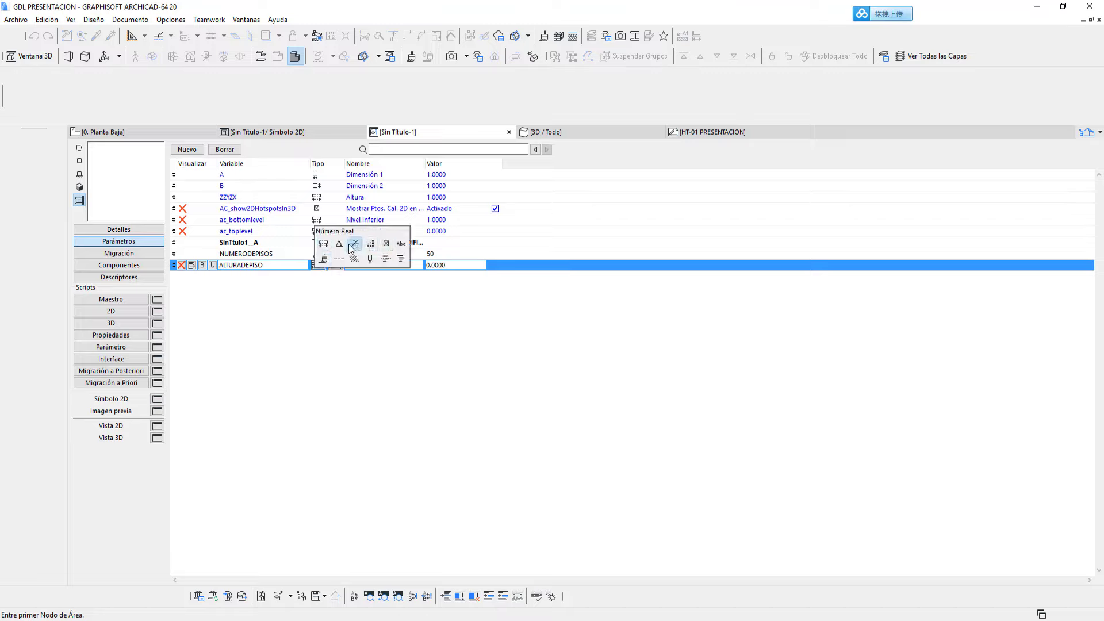
{"action": "left_click", "coordinate": [322, 246]}
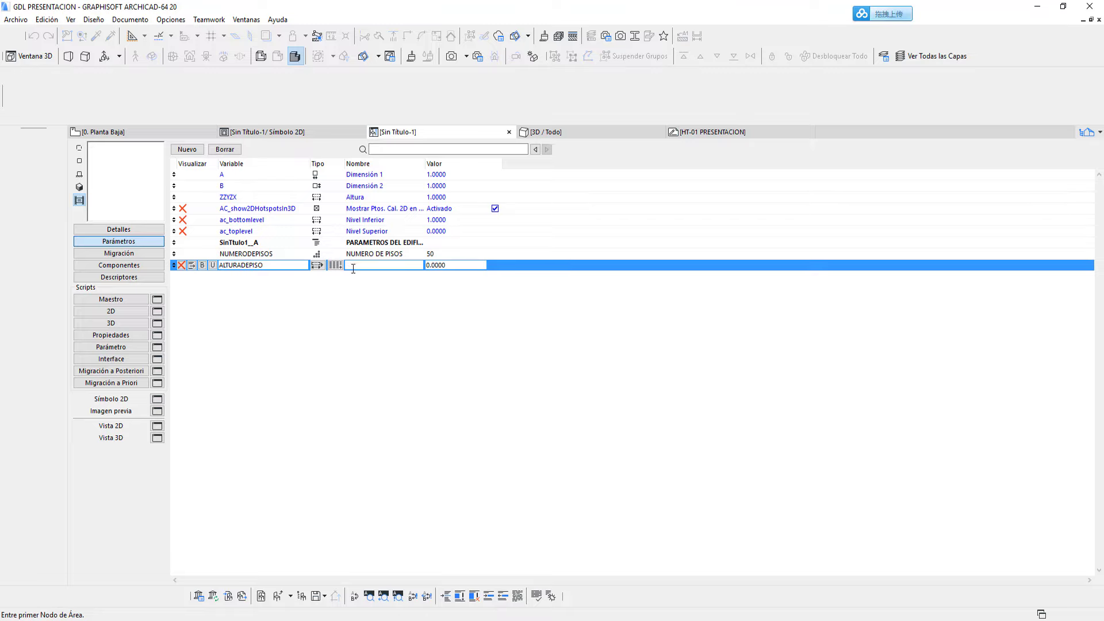
{"action": "type", "text": "ALTURA DE "}
{"action": "type", "text": "ENTRE"}
{"action": "type", "text": "E"}
{"action": "type", "text": "NTRE"}
Add angle parameter ANGULODEROTACION labelled 'ANGULO DE ROTACION', then begin a MATERIAL row.
{"action": "left_click", "coordinate": [186, 151]}
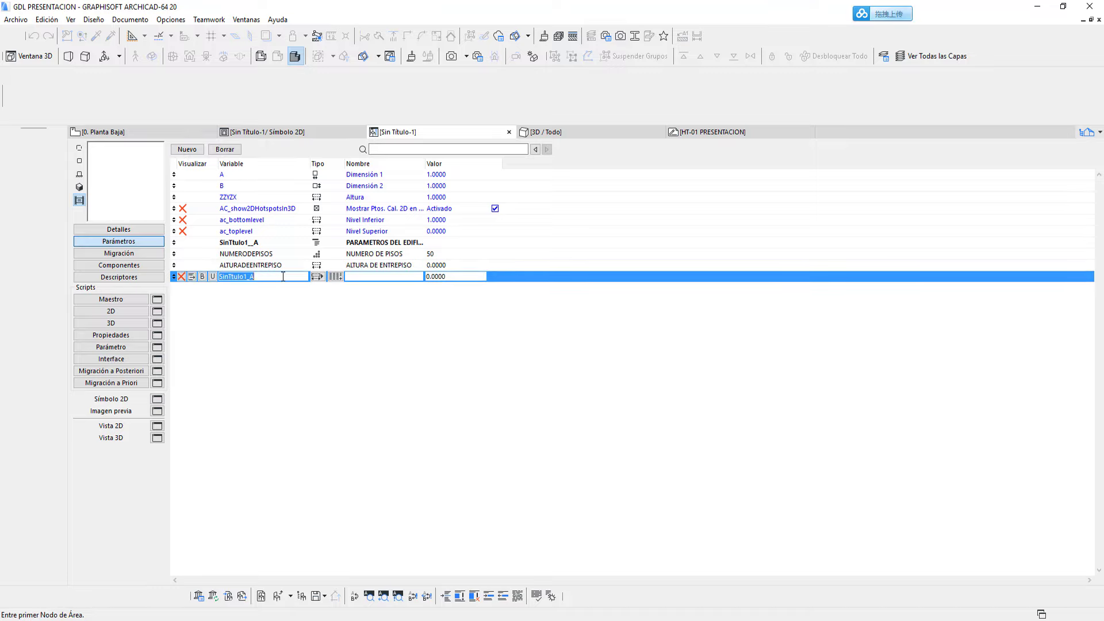
{"action": "type", "text": "ANGULODEROTA"}
{"action": "type", "text": "CION"}
{"action": "left_click", "coordinate": [317, 277]}
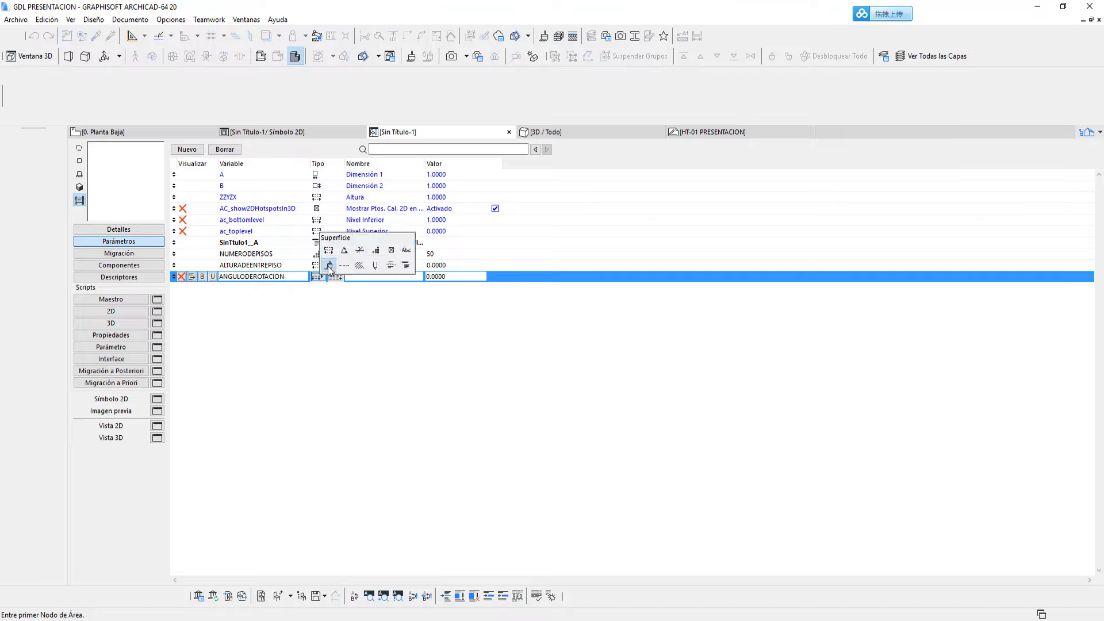
{"action": "left_click", "coordinate": [329, 266]}
{"action": "type", "text": "A"}
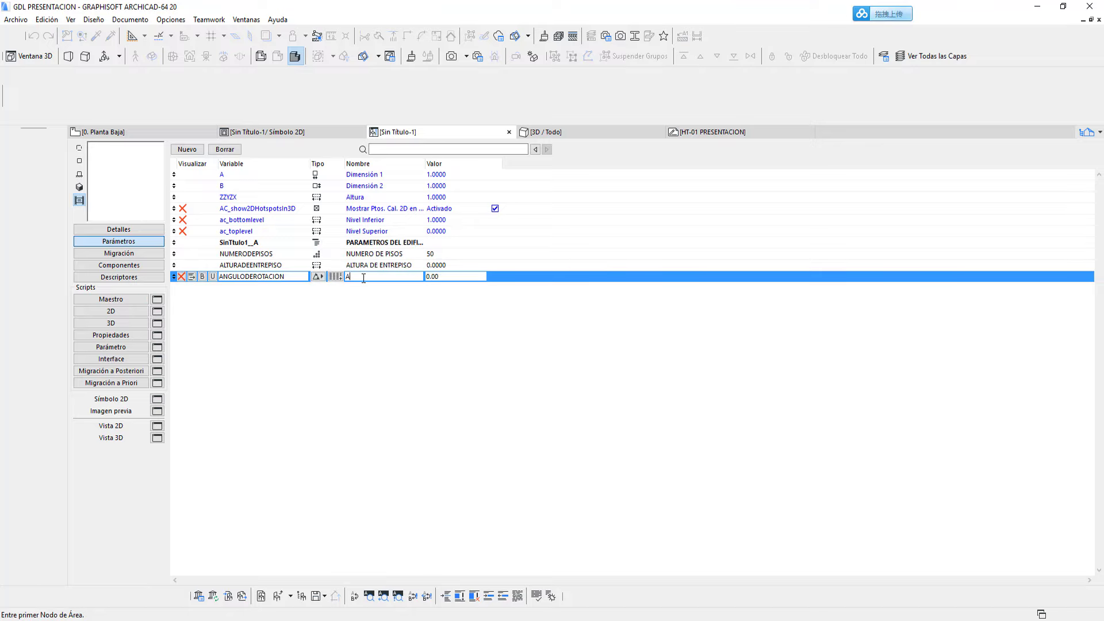
{"action": "type", "text": "NGULO DE ROTA"}
{"action": "type", "text": "CION"}
{"action": "left_click", "coordinate": [190, 150]}
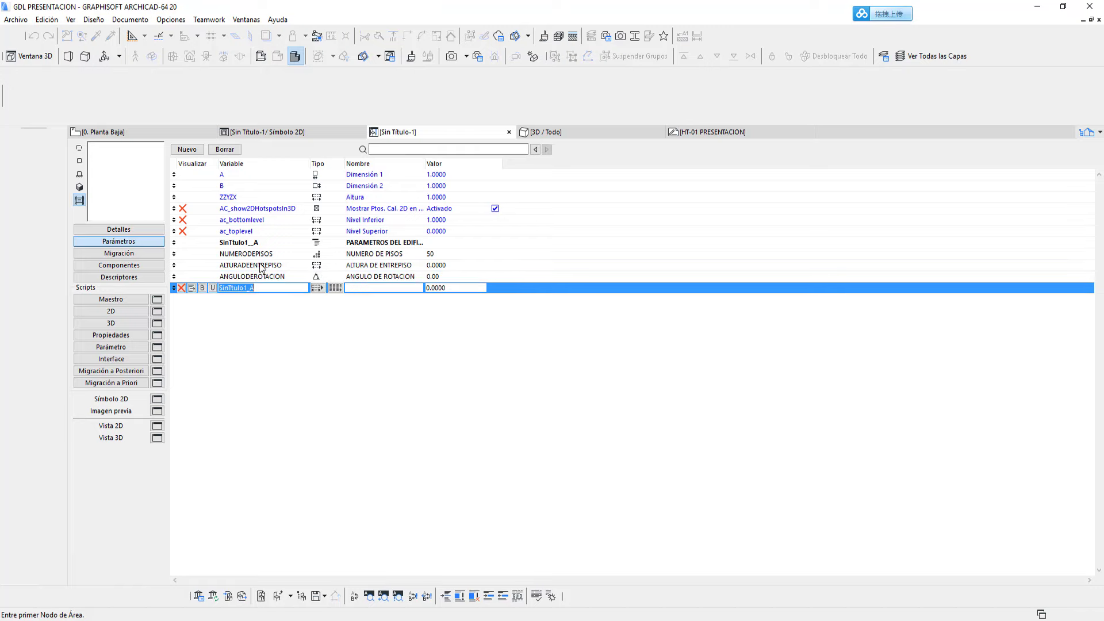
{"action": "type", "text": "MATERIALA"}
Make MATERIALA a Material parameter labelled 'MATERIAL DE PISO' with material 60.
{"action": "left_click", "coordinate": [383, 287]}
{"action": "type", "text": "ATERIAL DE"}
{"action": "type", "text": " PSI"}
{"action": "type", "text": "ISO"}
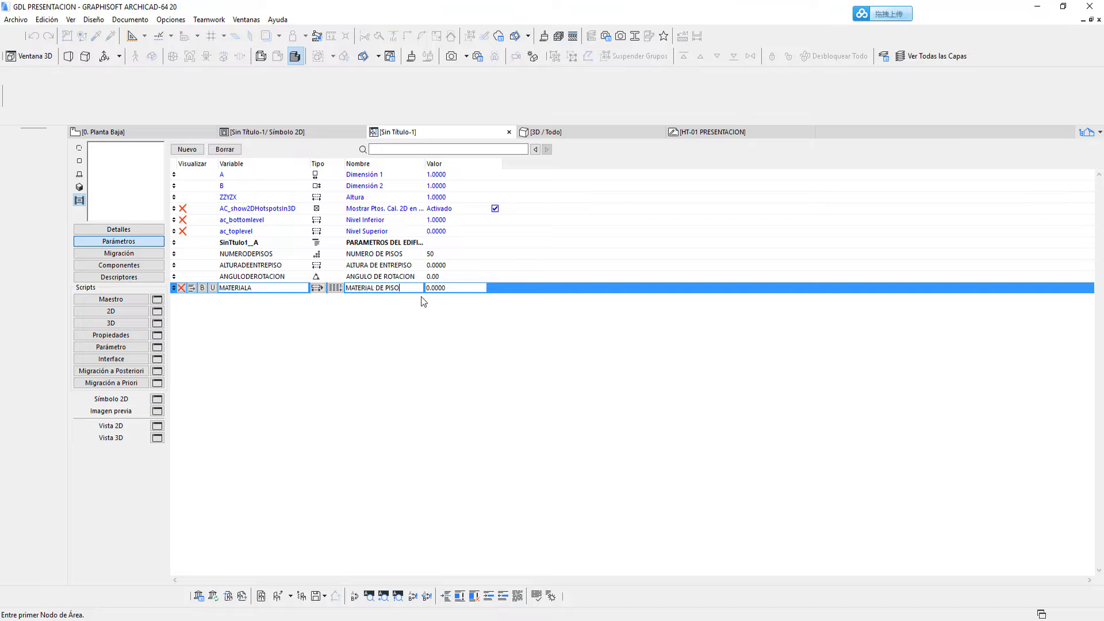
{"action": "left_click", "coordinate": [319, 287]}
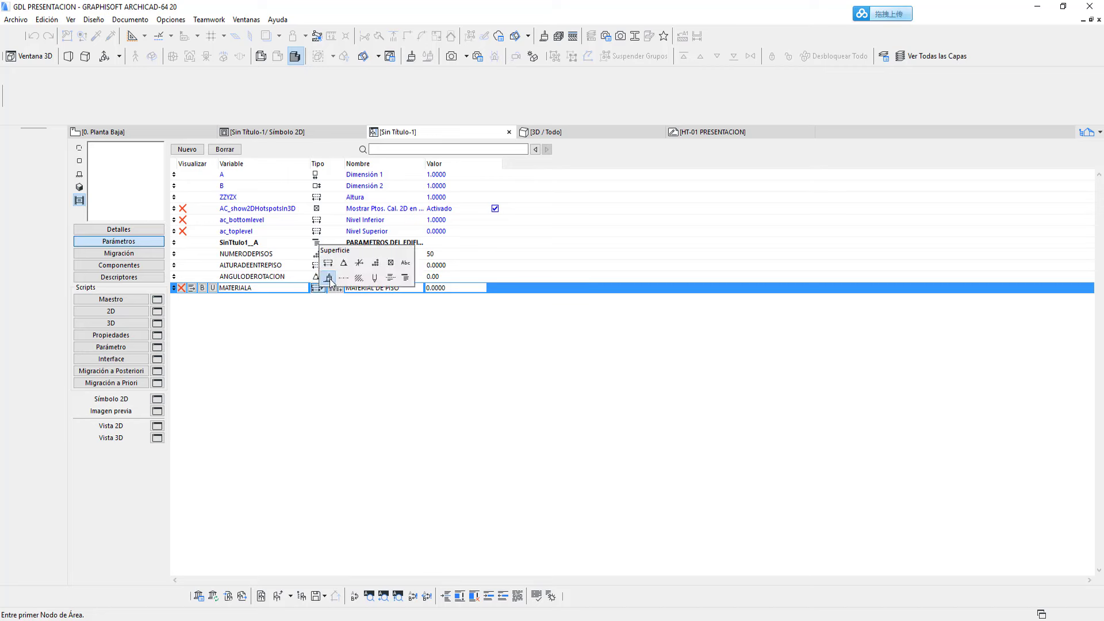
{"action": "left_click", "coordinate": [330, 279]}
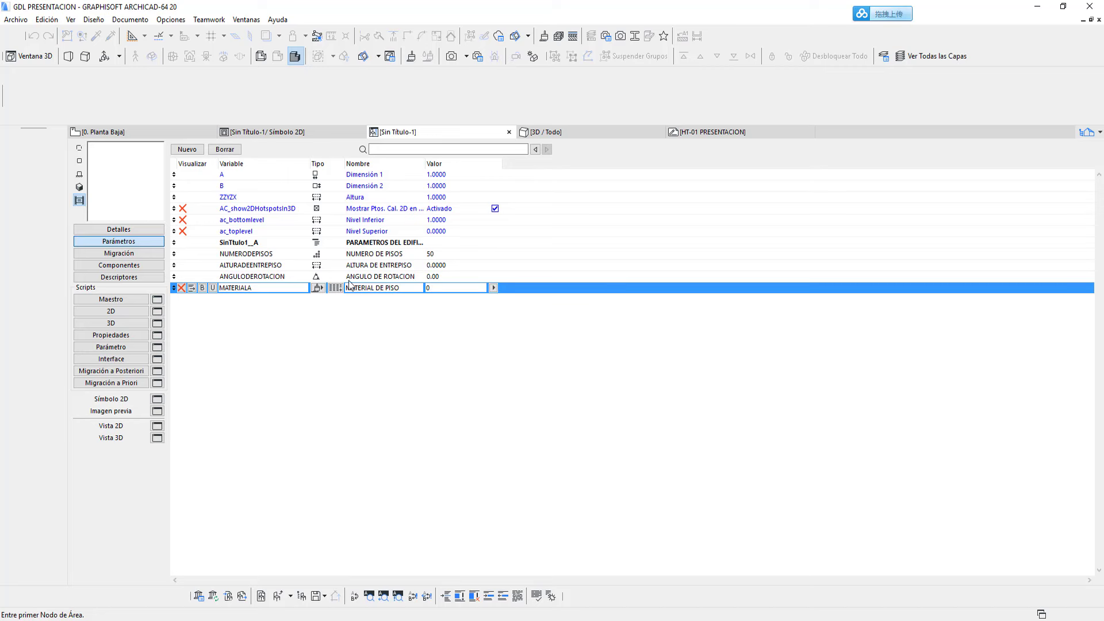
{"action": "left_click", "coordinate": [494, 288]}
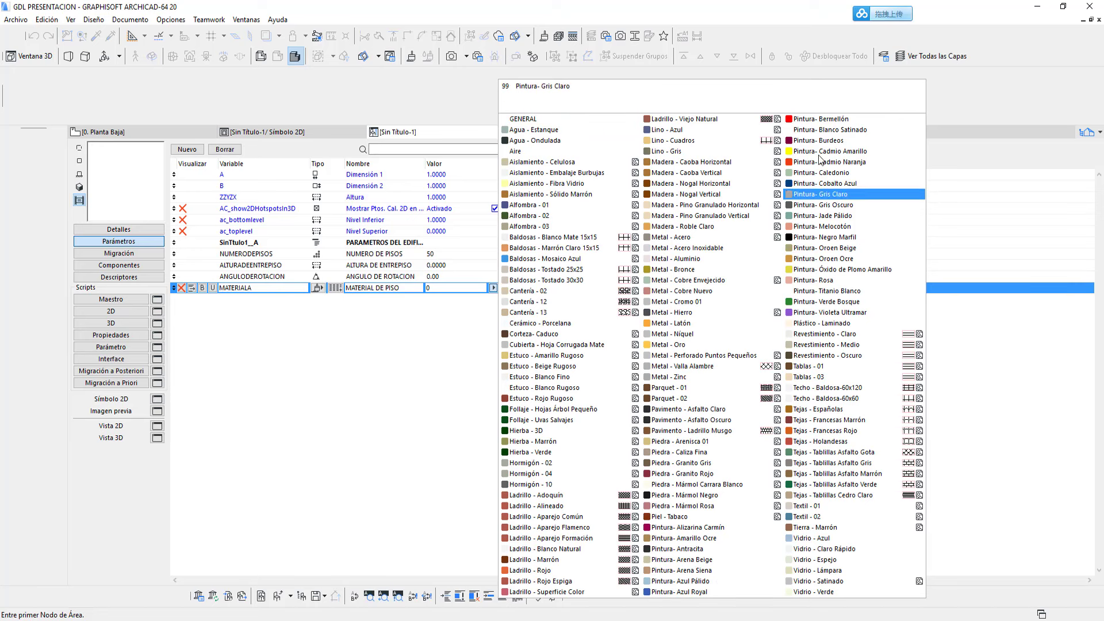
{"action": "left_click", "coordinate": [830, 131]}
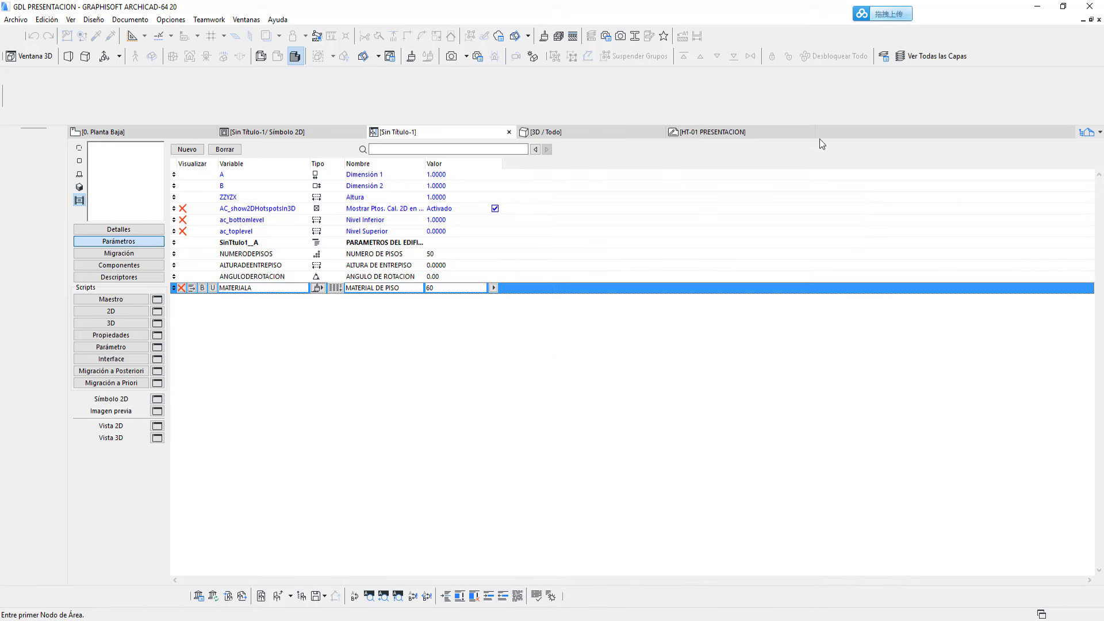
Add Material parameter MATERIALB labelled 'MATERIAL PIEL' with material 29.
{"action": "left_click", "coordinate": [188, 149]}
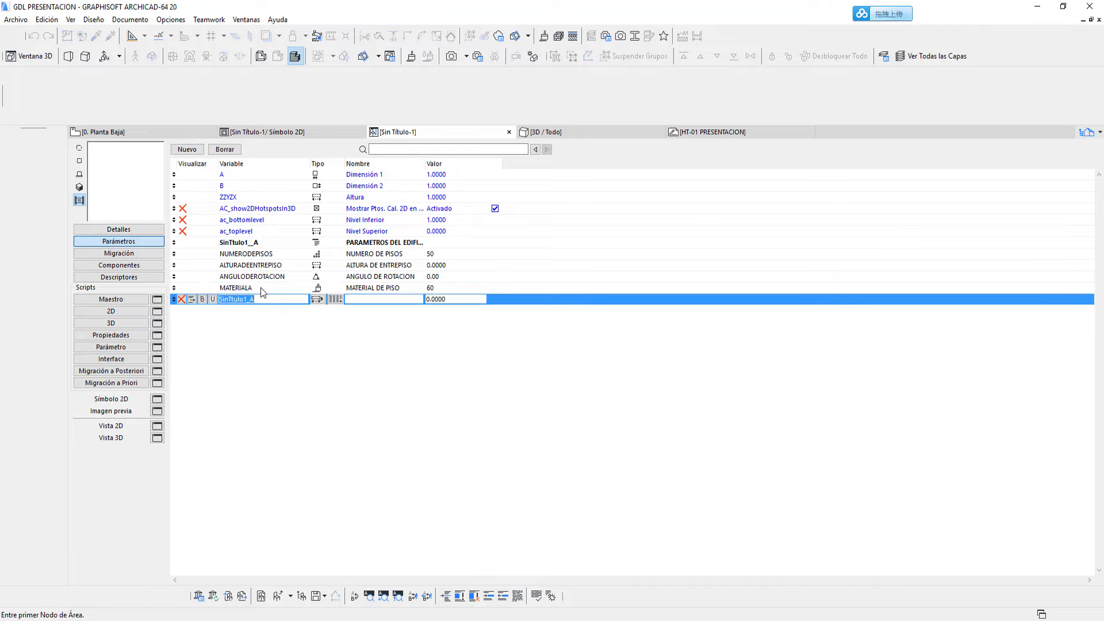
{"action": "type", "text": "MATERIALB"}
{"action": "left_click", "coordinate": [317, 299]}
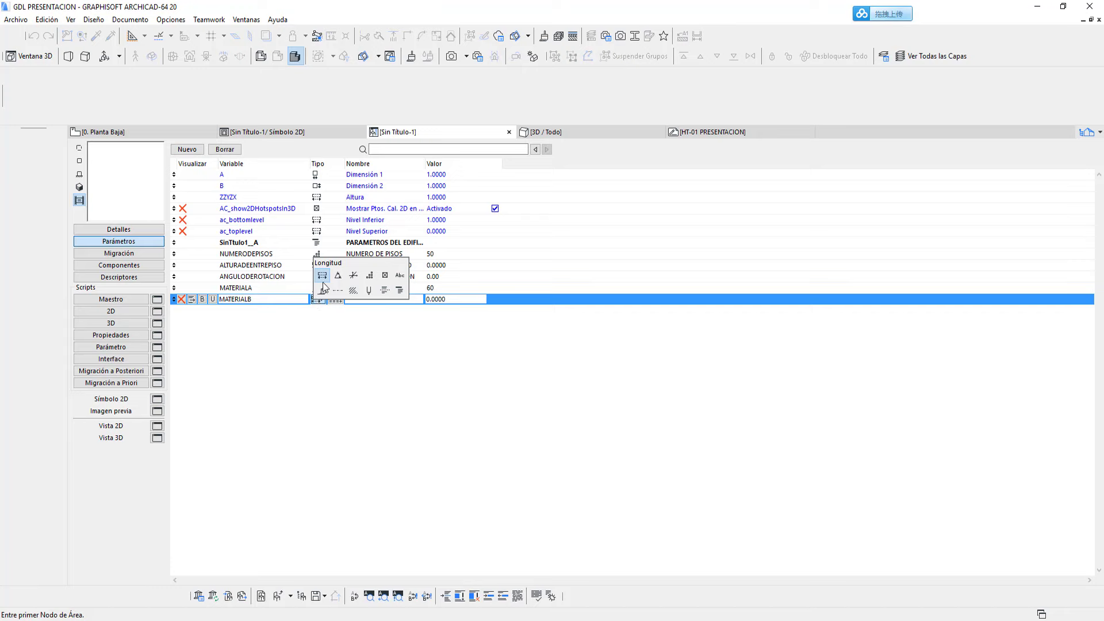
{"action": "left_click", "coordinate": [323, 291]}
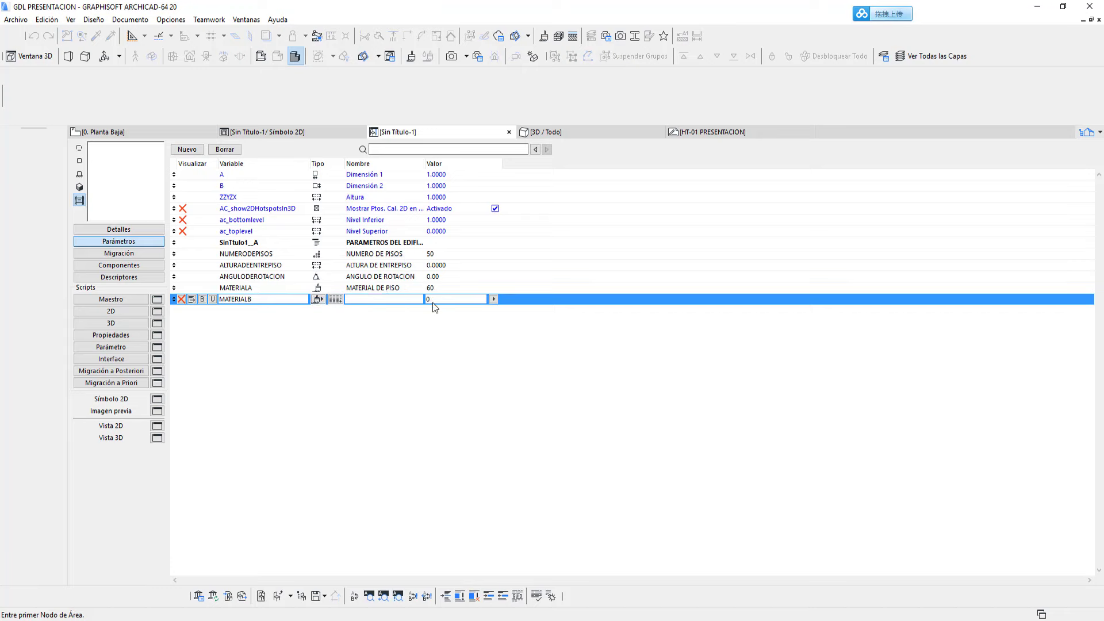
{"action": "left_click", "coordinate": [492, 299]}
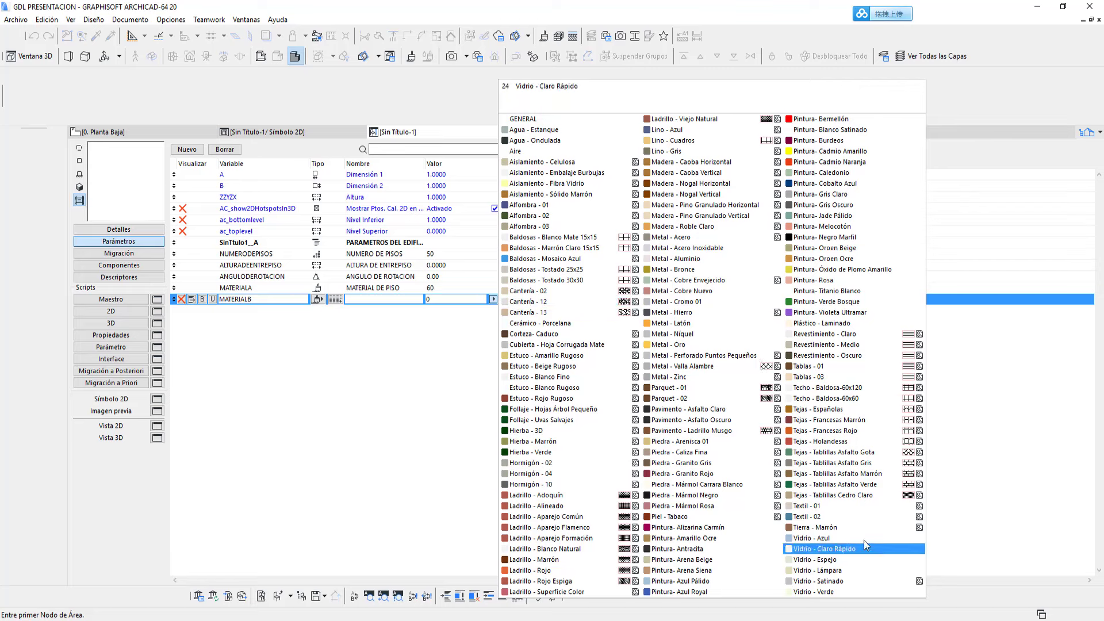
{"action": "left_click", "coordinate": [816, 548]}
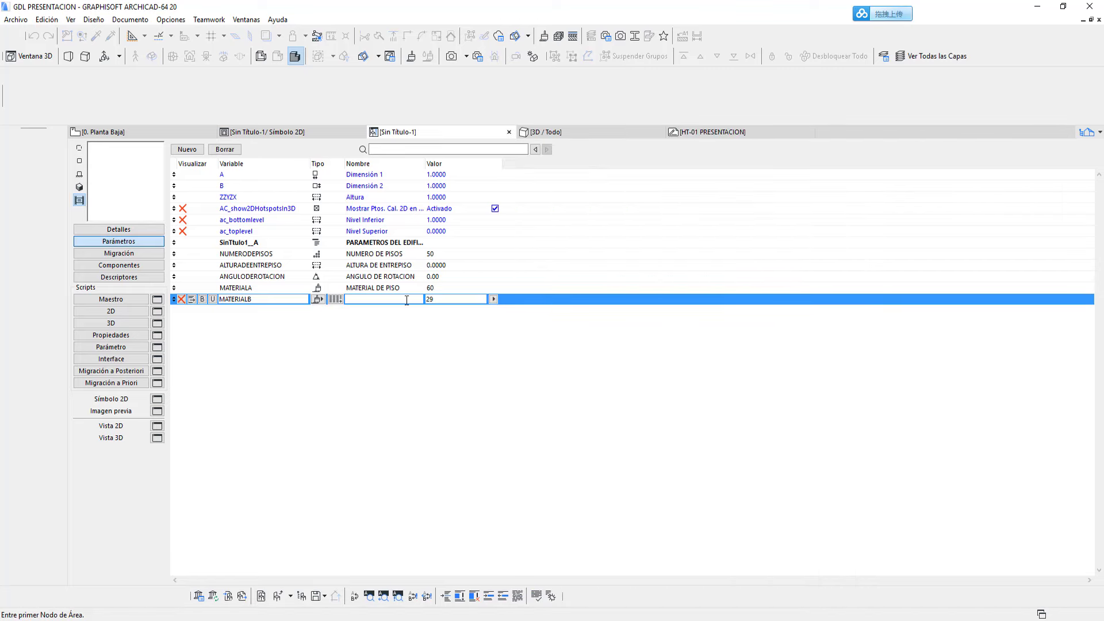
{"action": "type", "text": "MATERIAL PIEL"}
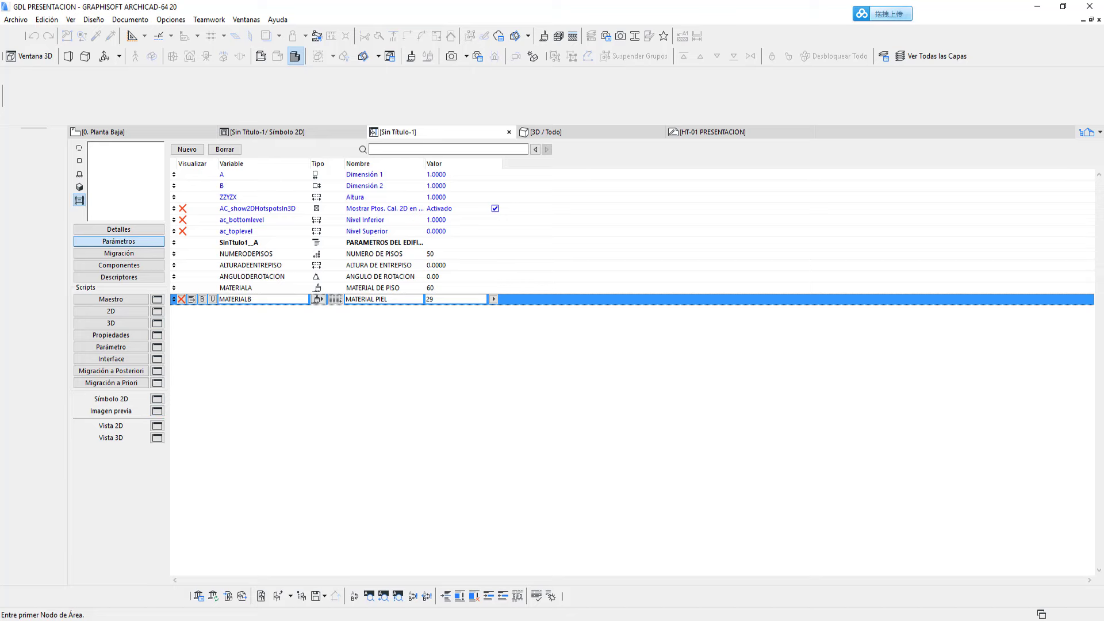
Move the object editor aside and marquee-select the orange fill on the Planta Baja plan.
{"action": "left_click", "coordinate": [1091, 20]}
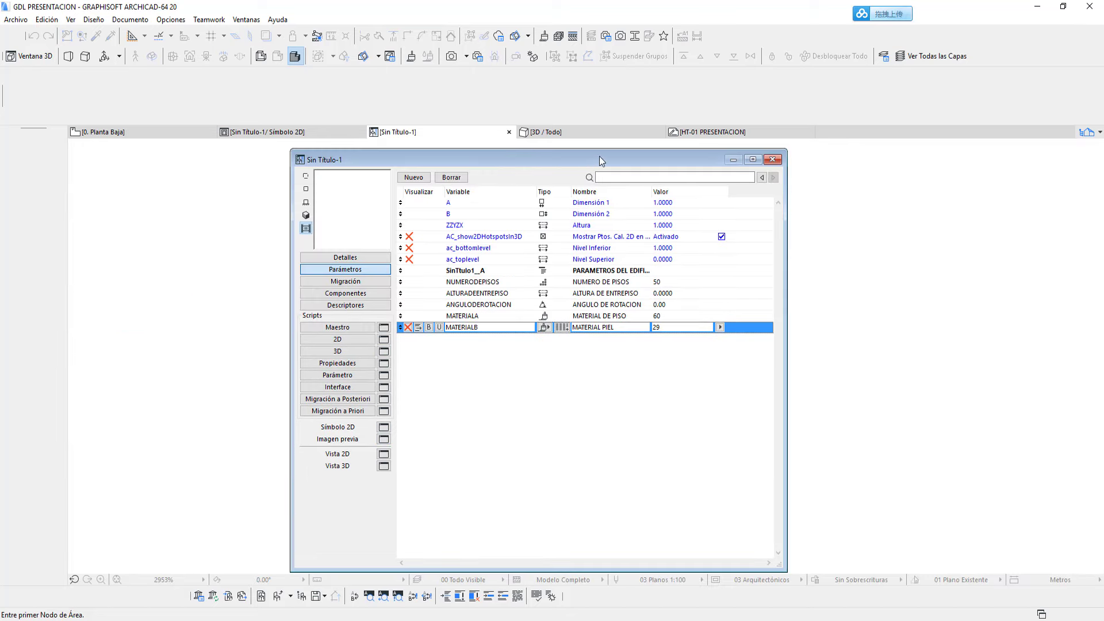
{"action": "left_click_drag", "start_coordinate": [599, 161], "coordinate": [804, 171]}
{"action": "left_click", "coordinate": [127, 134]}
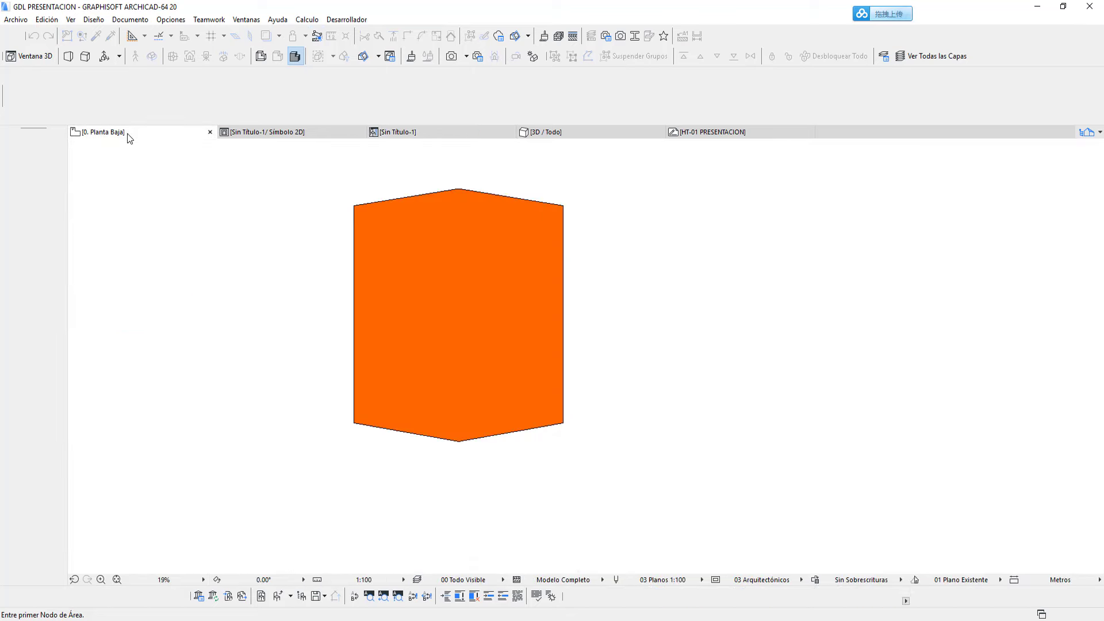
{"action": "left_click", "coordinate": [34, 138]}
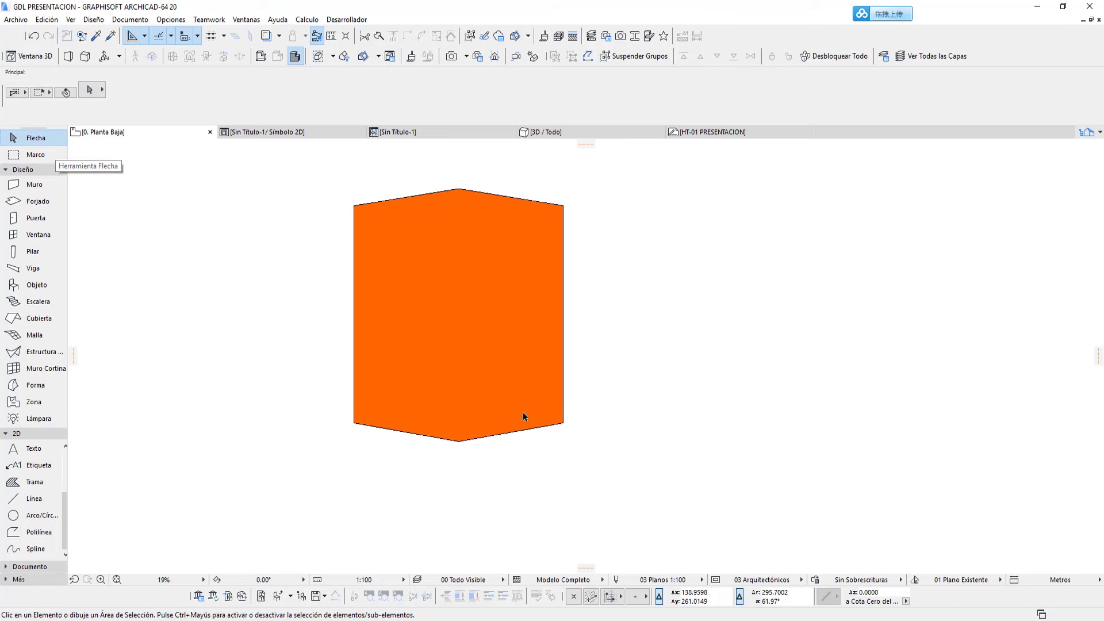
{"action": "left_click", "coordinate": [634, 482]}
{"action": "left_click", "coordinate": [330, 170]}
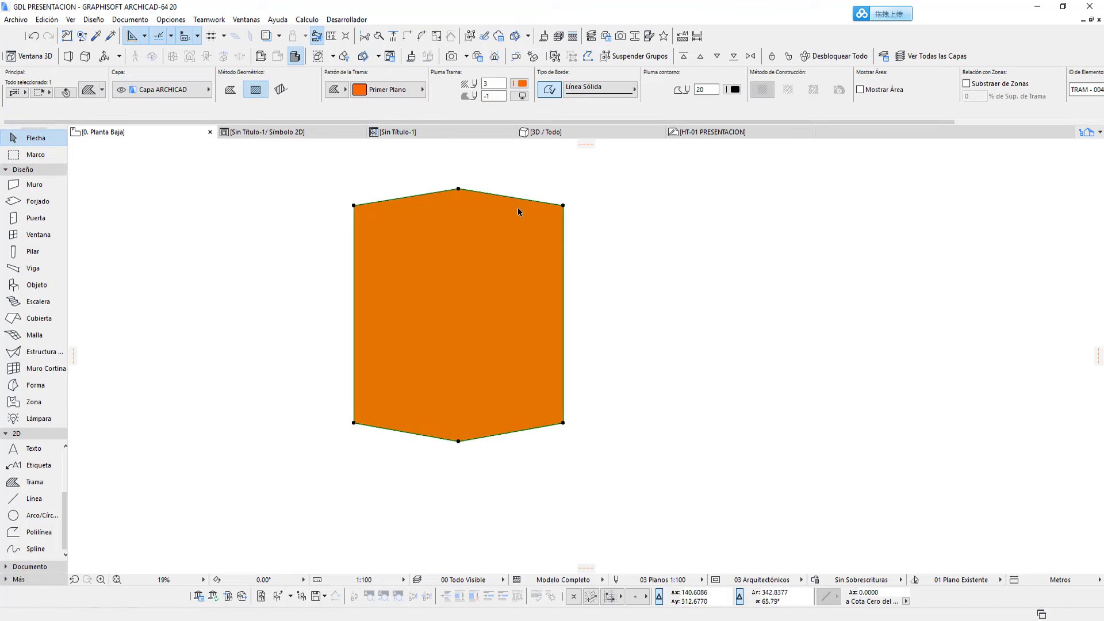
Paste the orange fill at the centre of the object's Símbolo 2D window.
{"action": "left_click", "coordinate": [398, 137]}
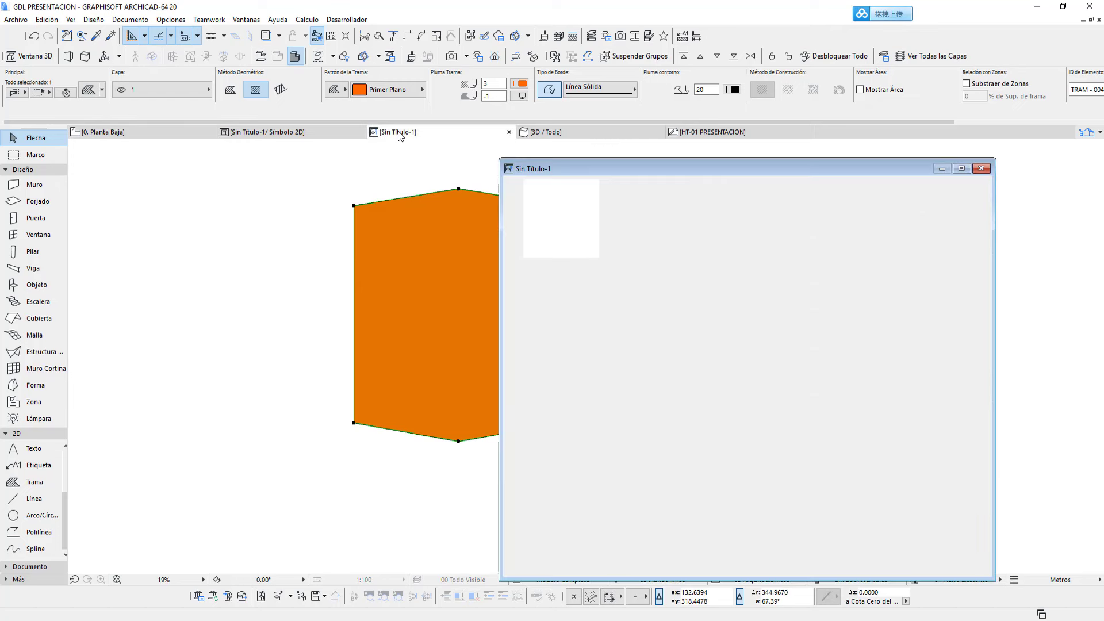
{"action": "left_click_drag", "start_coordinate": [660, 168], "coordinate": [564, 147]}
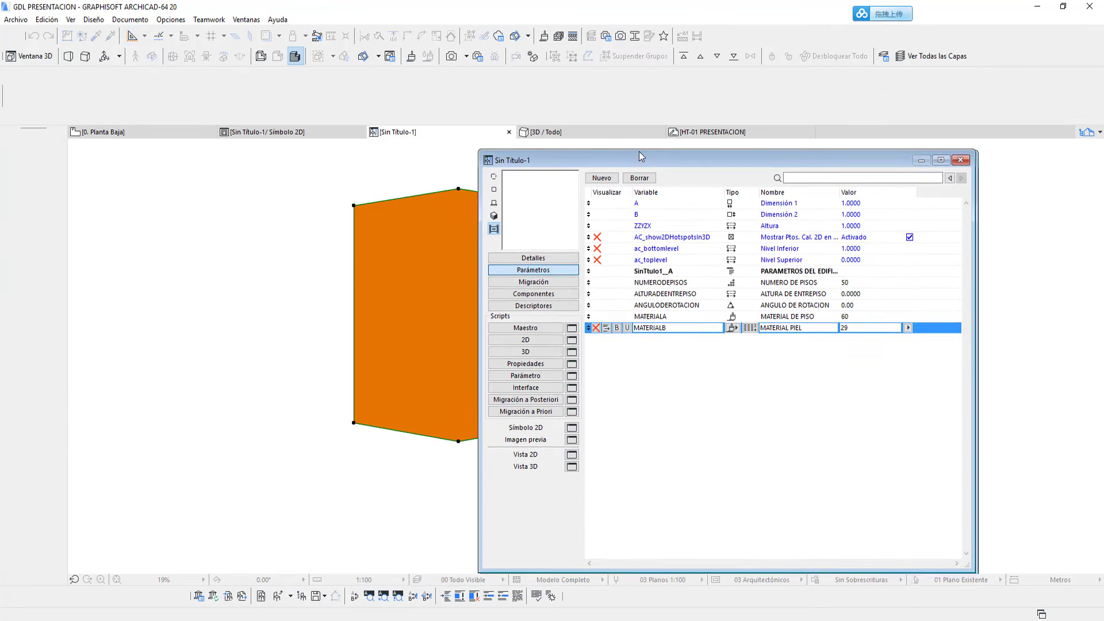
{"action": "left_click", "coordinate": [496, 416]}
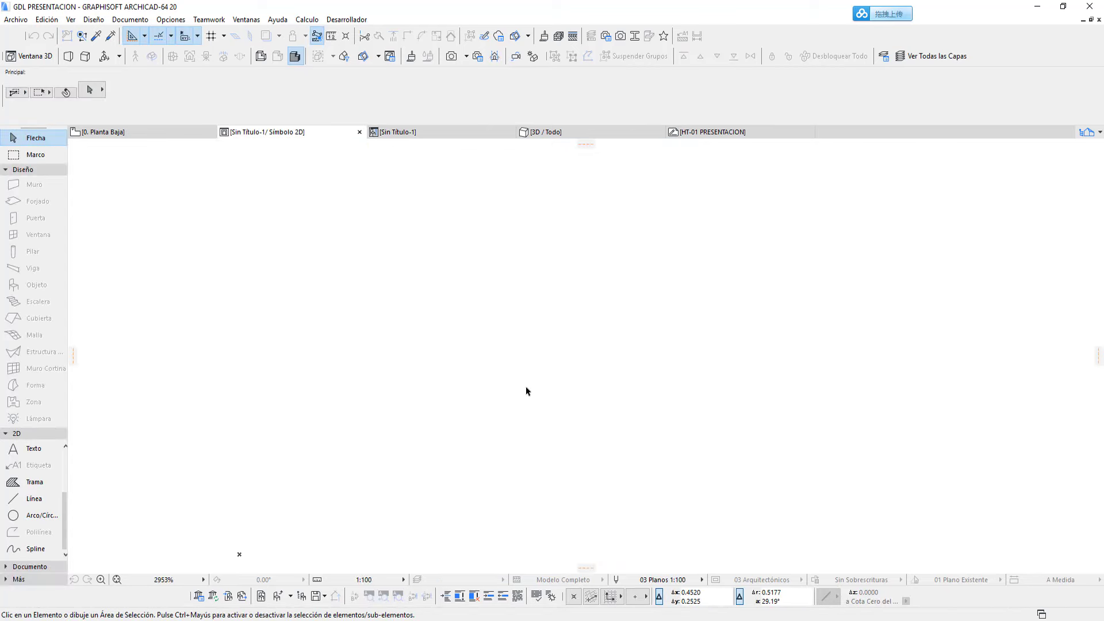
{"action": "key", "text": "ctrl+v"}
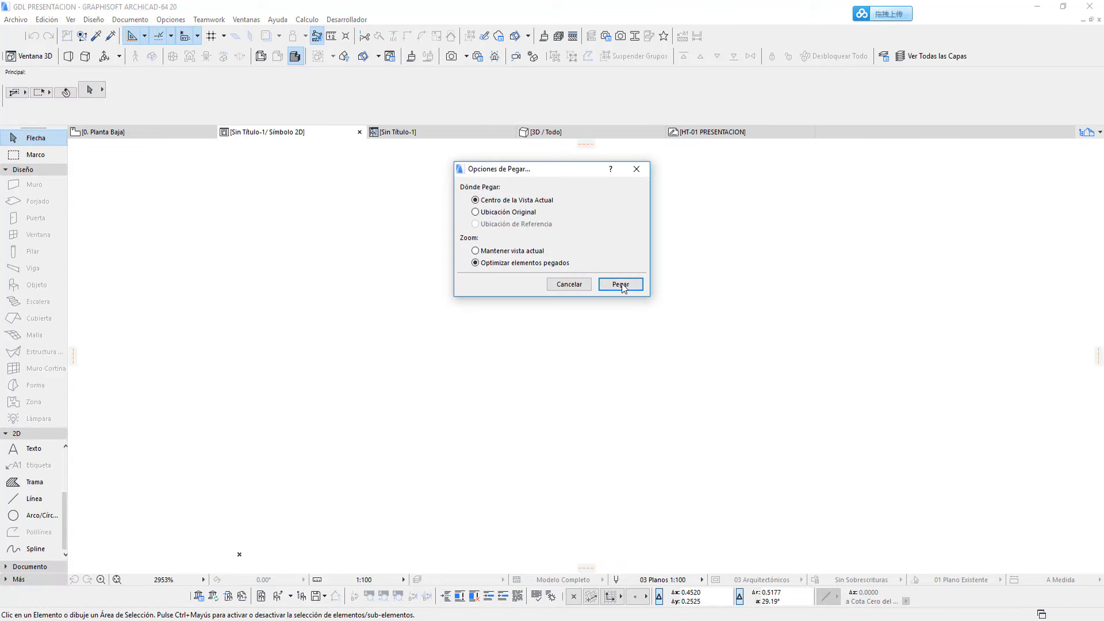
{"action": "left_click", "coordinate": [621, 285]}
{"action": "left_click", "coordinate": [817, 439]}
Center the pasted hexagon in the 2D symbol view and select it.
{"action": "scroll", "coordinate": [802, 438], "scroll_direction": "down", "scroll_amount": 2}
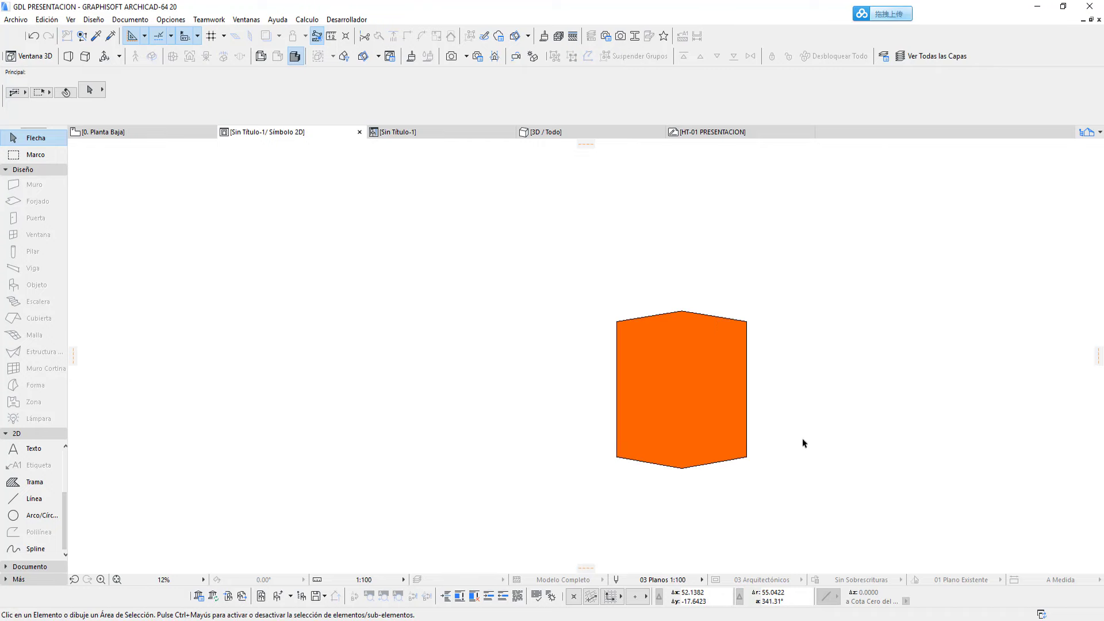
{"action": "middle_click_drag", "start_coordinate": [778, 469], "coordinate": [697, 380]}
{"action": "scroll", "coordinate": [722, 431], "scroll_direction": "down", "scroll_amount": 2}
{"action": "left_click_drag", "start_coordinate": [749, 438], "coordinate": [548, 269]}
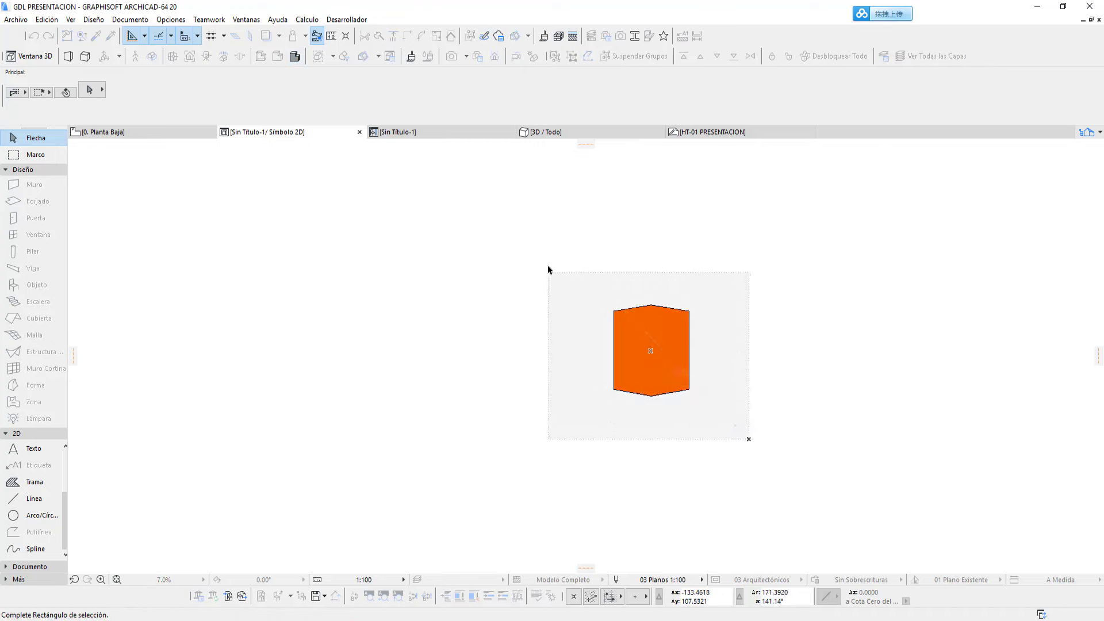
{"action": "left_click", "coordinate": [548, 269]}
{"action": "scroll", "coordinate": [690, 344], "scroll_direction": "up", "scroll_amount": 3}
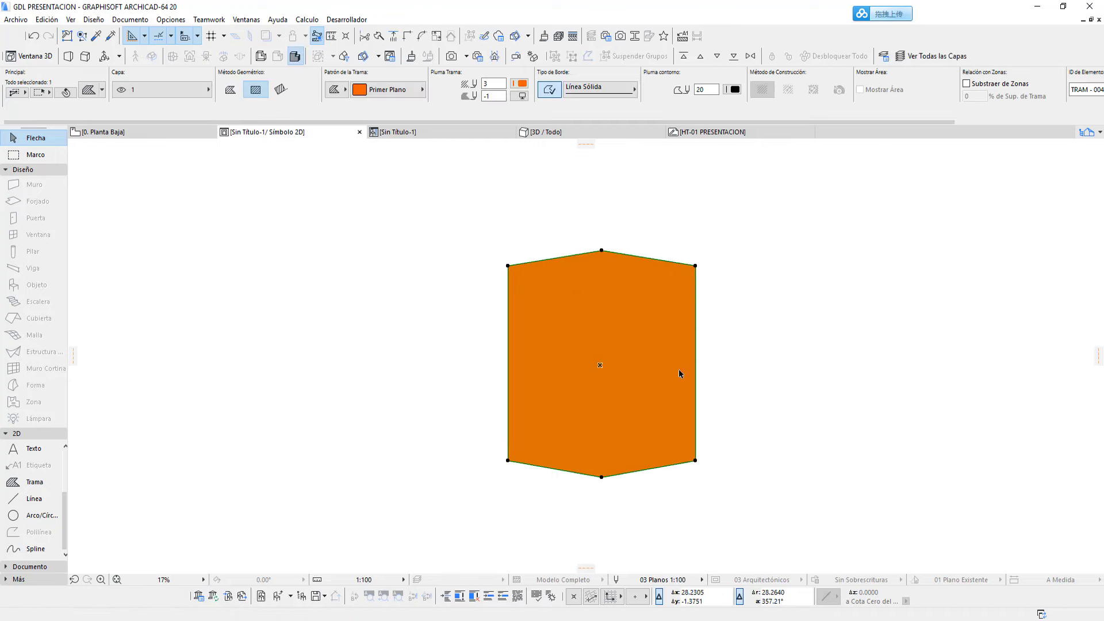
{"action": "scroll", "coordinate": [620, 375], "scroll_direction": "up", "scroll_amount": 1}
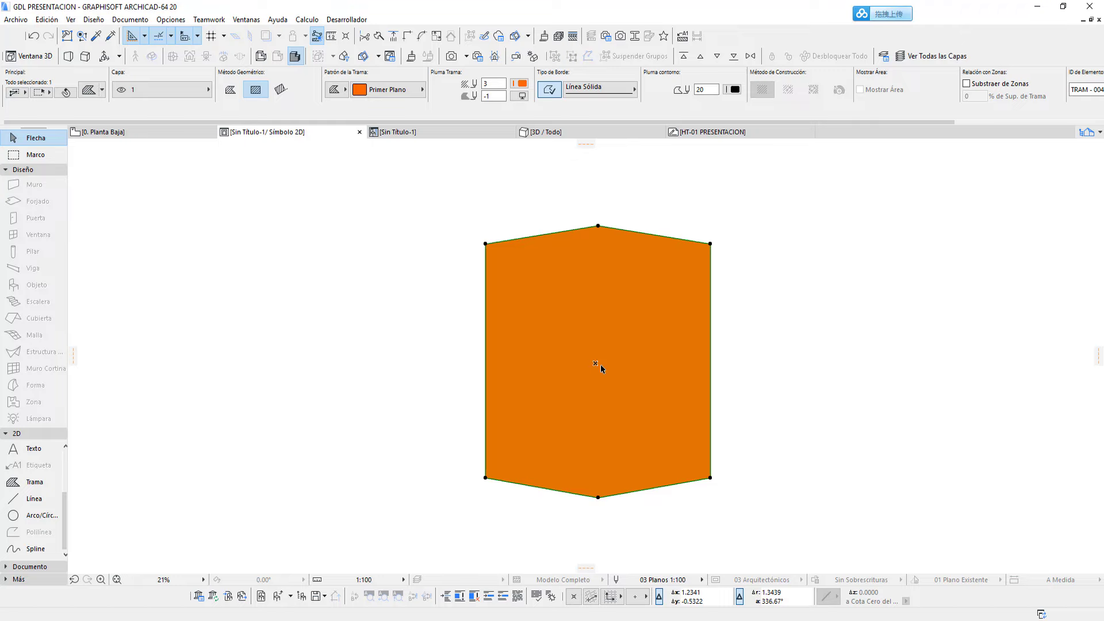
Restore floating windows and place an enlarged Símbolo 2D window left of the GDL editor.
{"action": "left_click", "coordinate": [752, 518]}
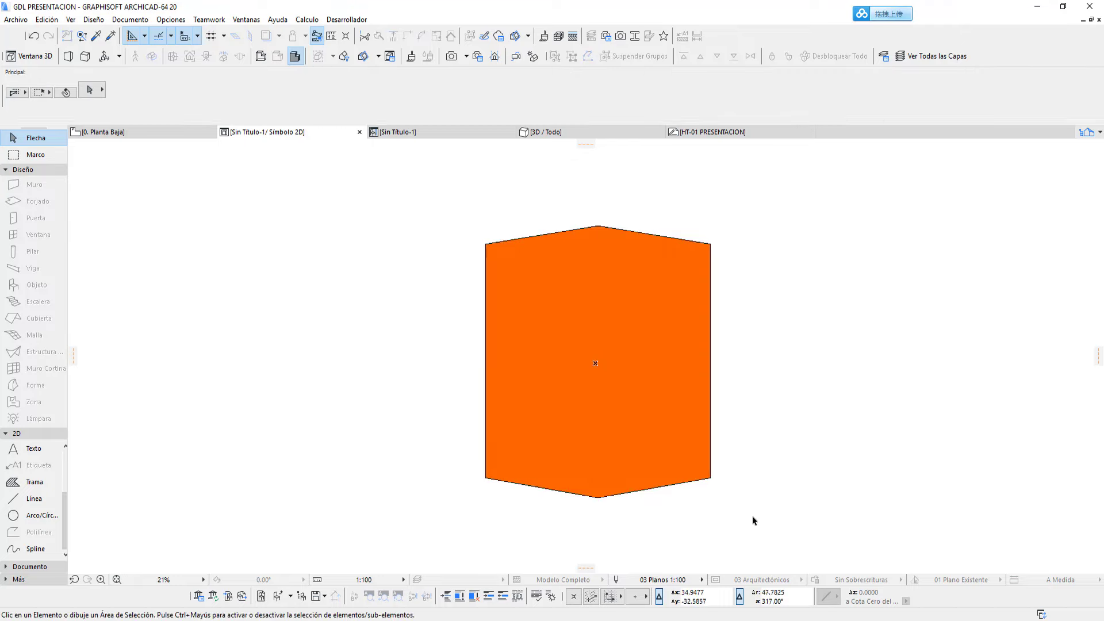
{"action": "left_click_drag", "start_coordinate": [751, 518], "coordinate": [402, 223]}
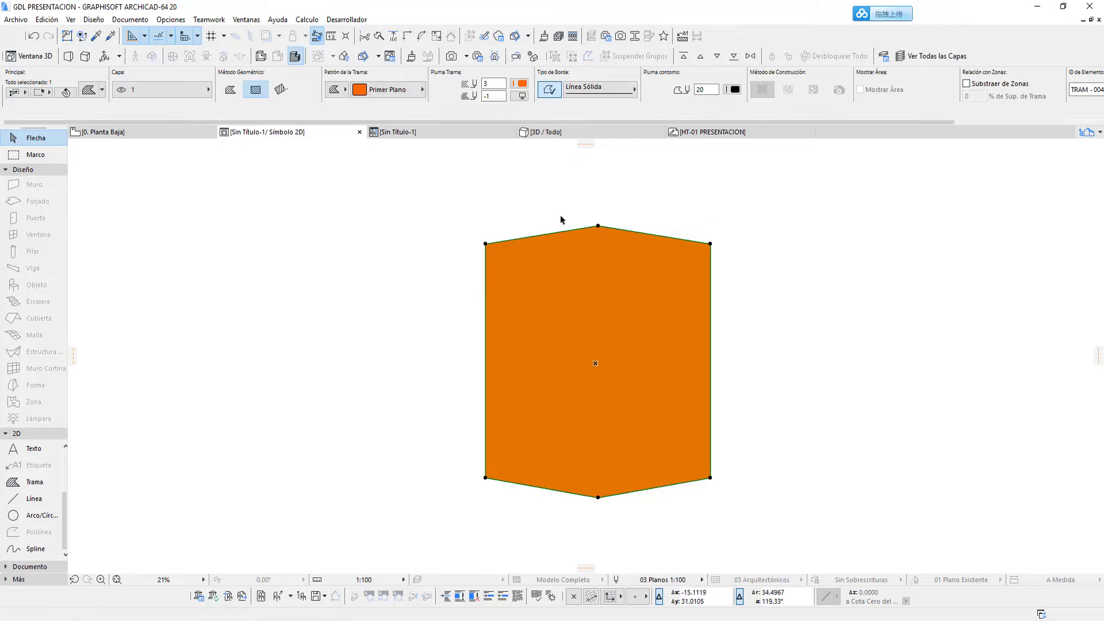
{"action": "left_click", "coordinate": [437, 234]}
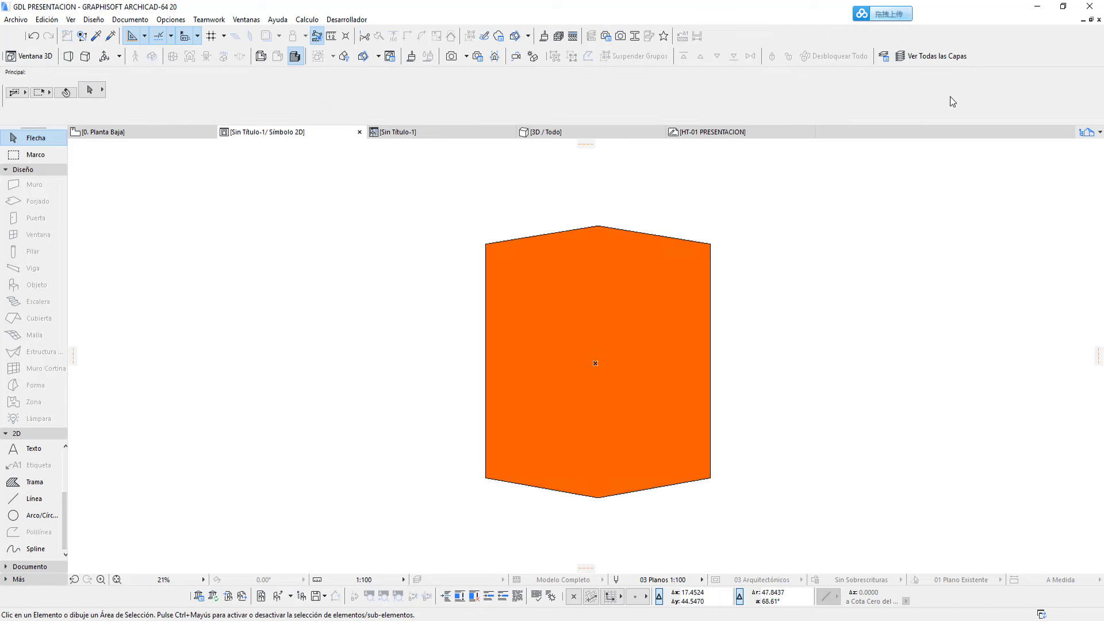
{"action": "left_click", "coordinate": [1091, 21]}
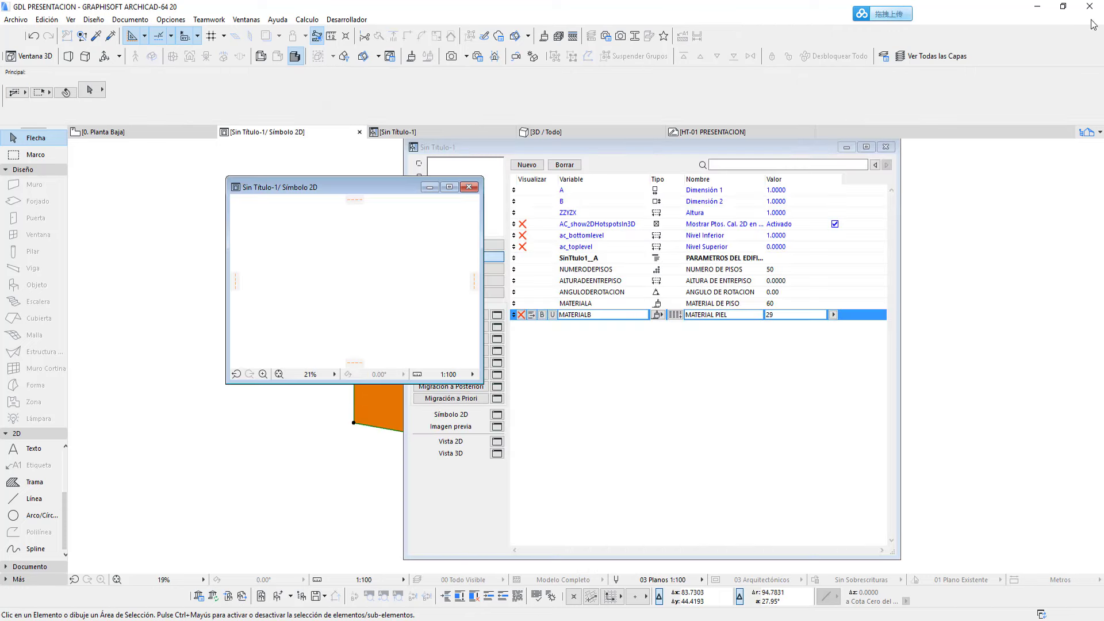
{"action": "left_click_drag", "start_coordinate": [388, 185], "coordinate": [239, 158]}
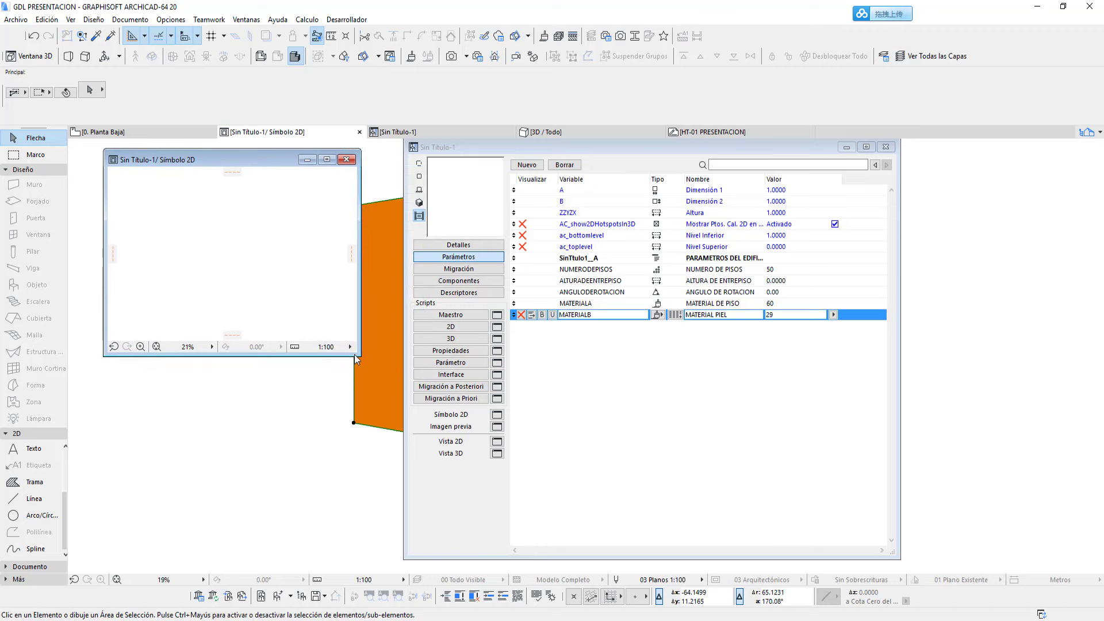
{"action": "left_click_drag", "start_coordinate": [365, 371], "coordinate": [390, 546]}
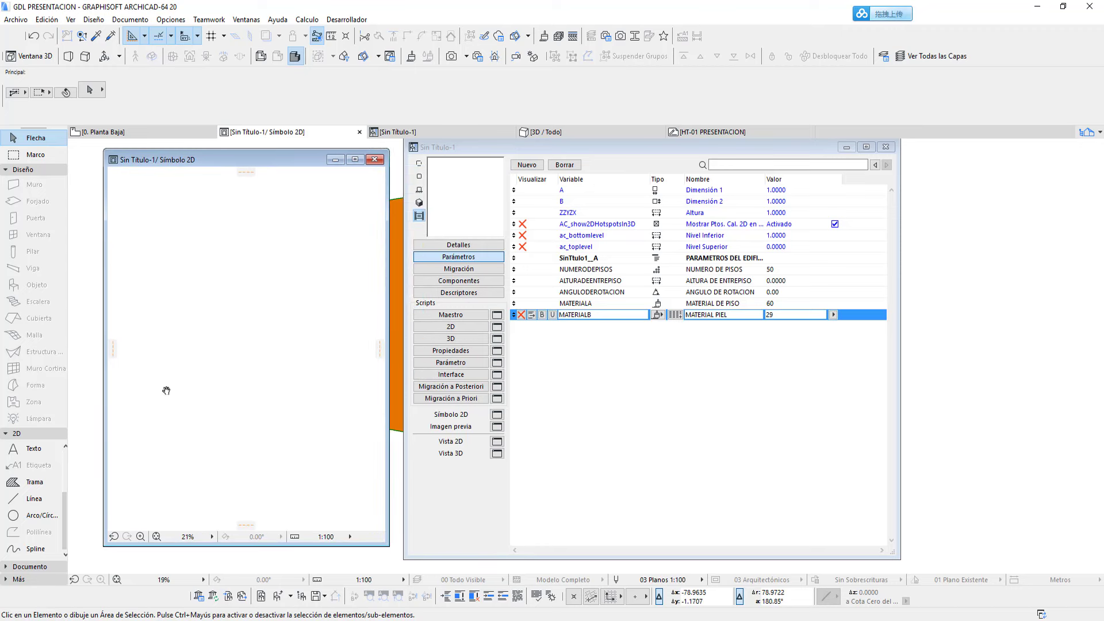
Center the orange hexagon in the 2D symbol window and select it.
{"action": "scroll", "coordinate": [280, 393], "scroll_direction": "down", "scroll_amount": 5}
{"action": "mouse_move", "coordinate": [350, 392]}
{"action": "middle_mouse_down"}
{"action": "mouse_move", "coordinate": [260, 354]}
{"action": "mouse_move", "coordinate": [257, 319]}
{"action": "middle_mouse_up"}
{"action": "scroll", "coordinate": [239, 323], "scroll_direction": "up", "scroll_amount": 3}
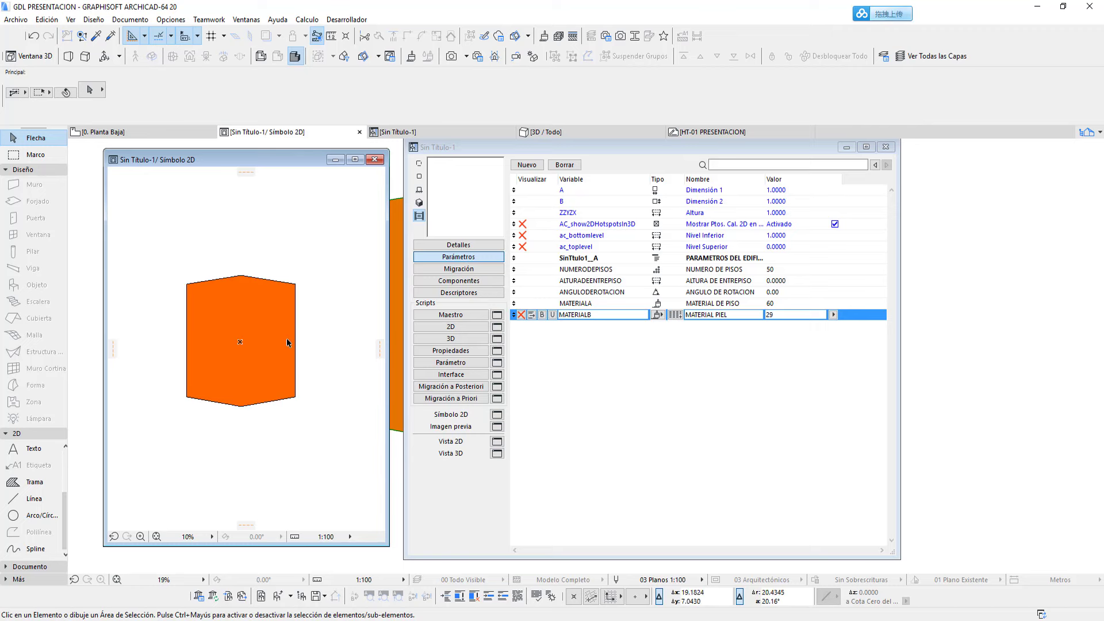
{"action": "left_click", "coordinate": [363, 445]}
{"action": "left_click", "coordinate": [159, 252]}
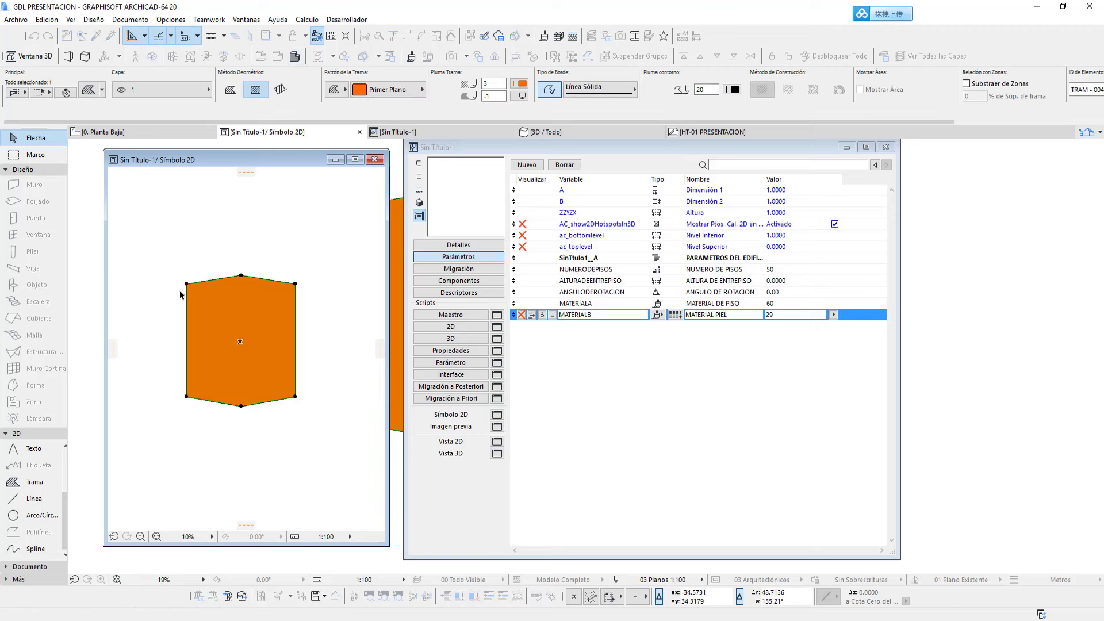
{"action": "left_click", "coordinate": [295, 396]}
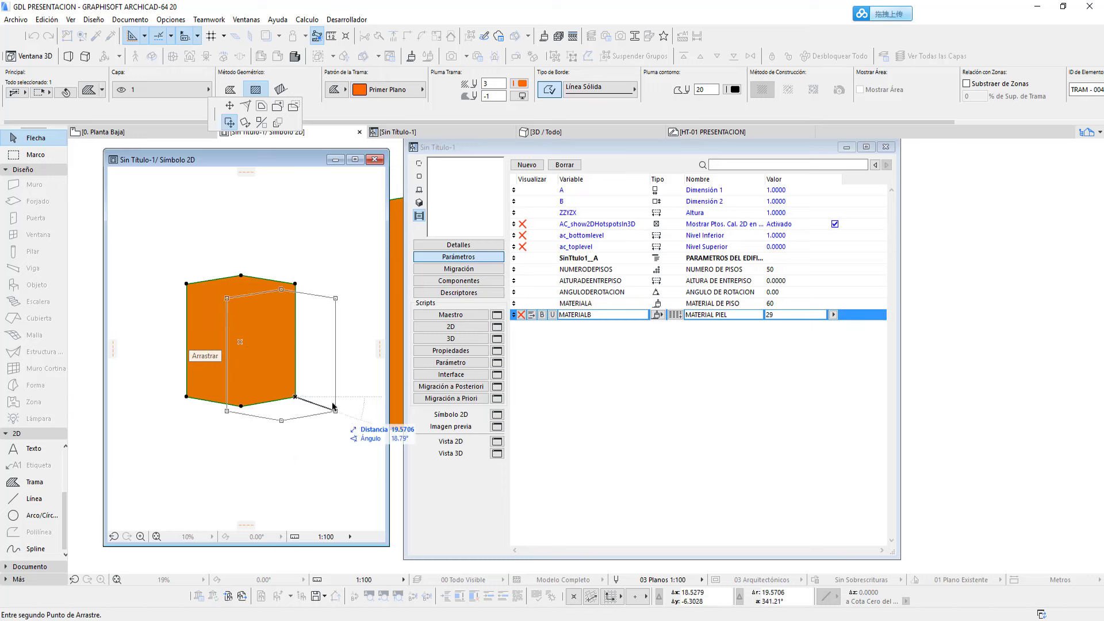
{"action": "key", "text": "Escape"}
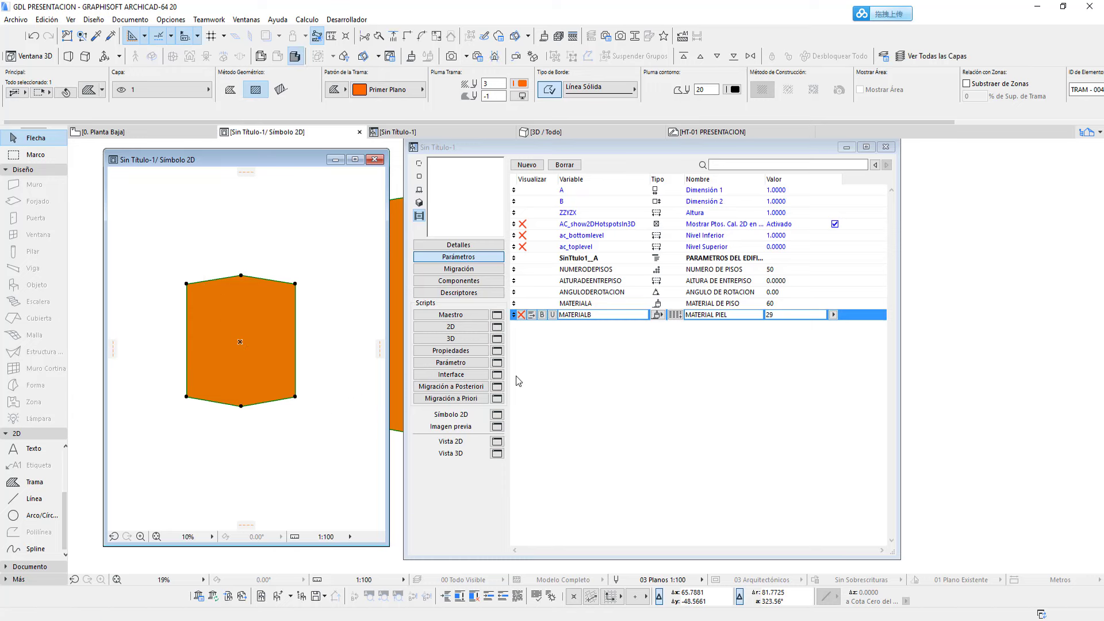
Drag the orange hexagon fill into the 2D script to generate pen 20, fill "Primer Plano" and poly2_b code.
{"action": "left_click", "coordinate": [472, 328]}
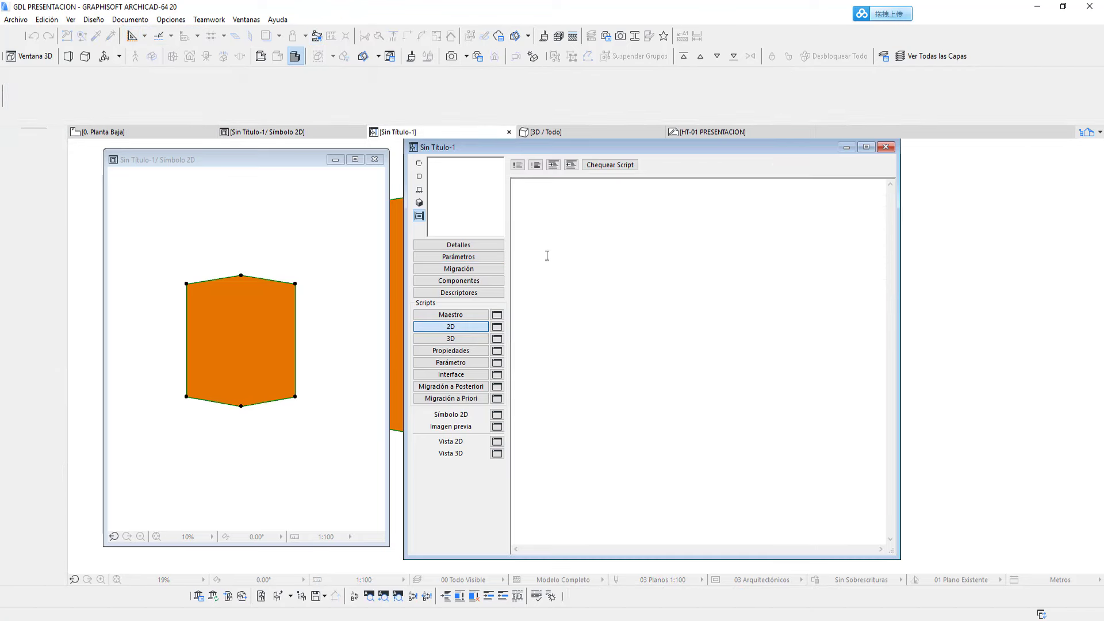
{"action": "left_click", "coordinate": [308, 293]}
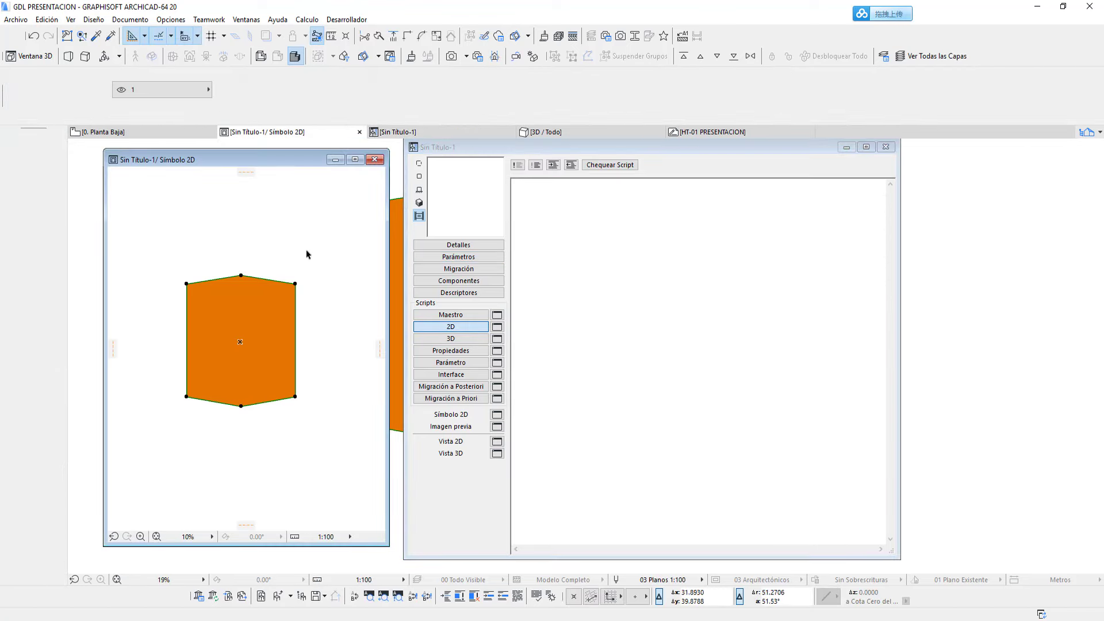
{"action": "left_click", "coordinate": [295, 284]}
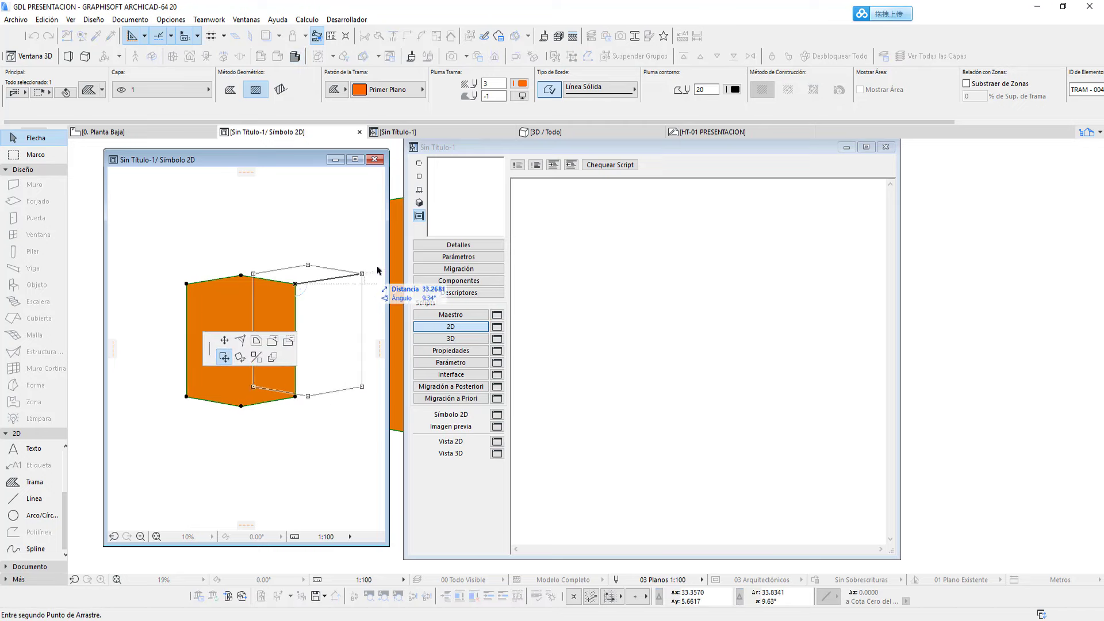
{"action": "left_click", "coordinate": [594, 234]}
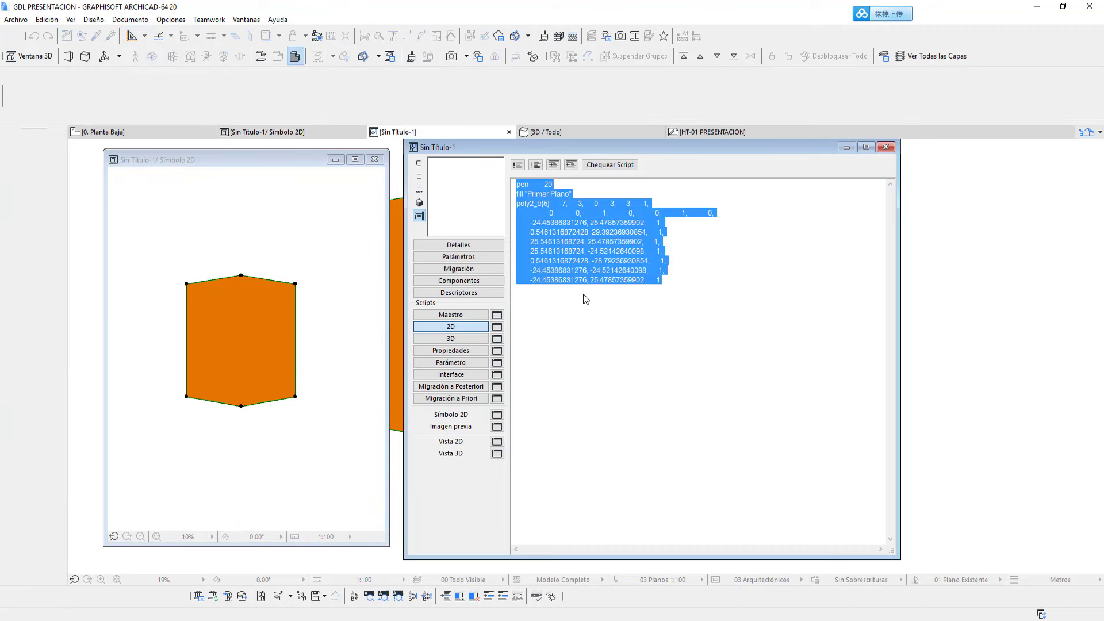
Review the generated coordinate lines and select the pen, fill and poly2_b header lines.
{"action": "left_click", "coordinate": [593, 307]}
{"action": "left_click_drag", "start_coordinate": [672, 279], "coordinate": [512, 221]}
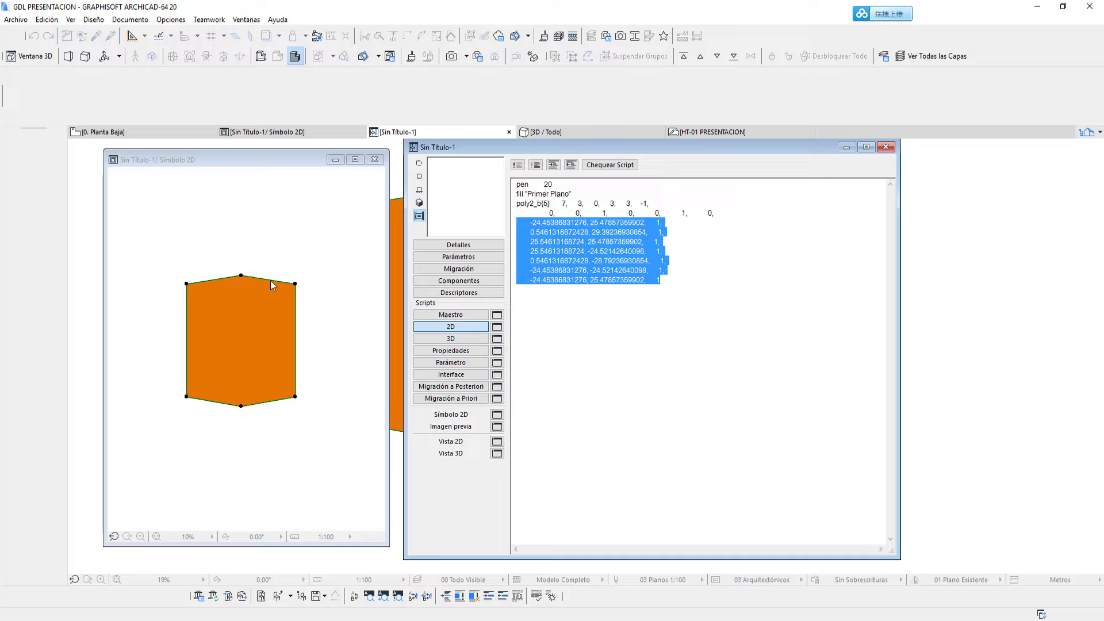
{"action": "left_click", "coordinate": [712, 289]}
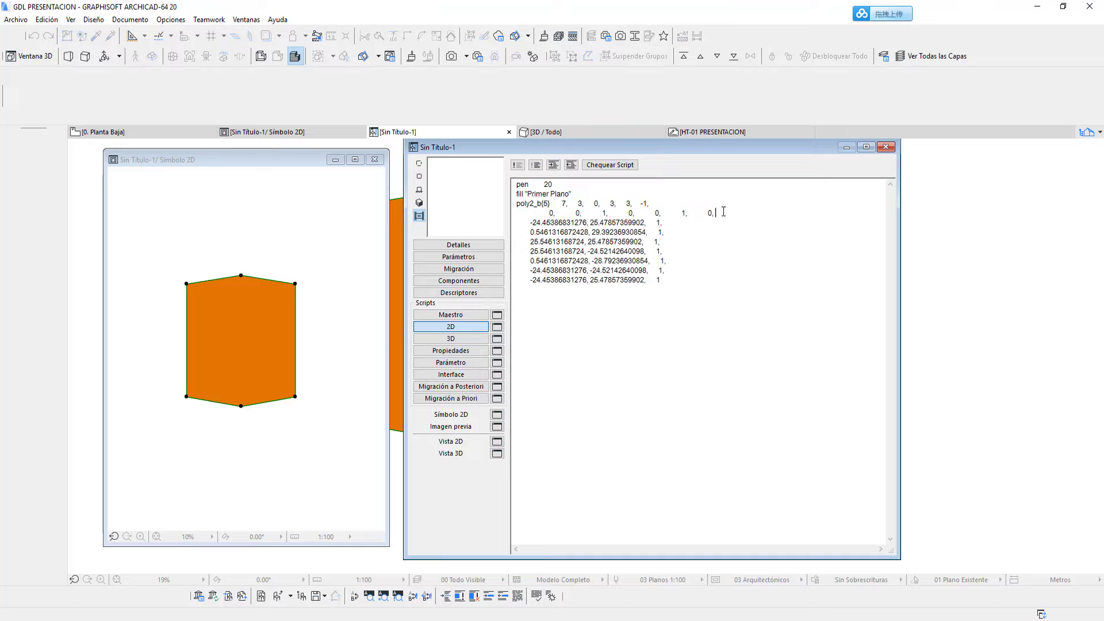
{"action": "left_click_drag", "start_coordinate": [725, 212], "coordinate": [517, 203]}
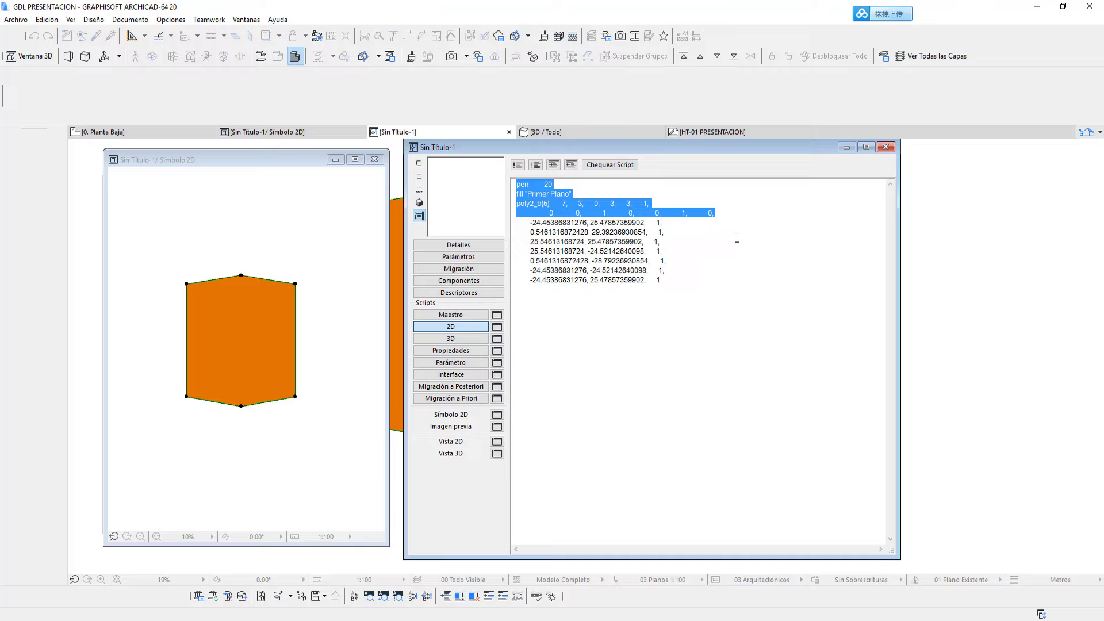
Delete the four pen, fill and poly2_b header lines, leaving the seven hexagon coordinate lines selected.
{"action": "key", "text": "Delete"}
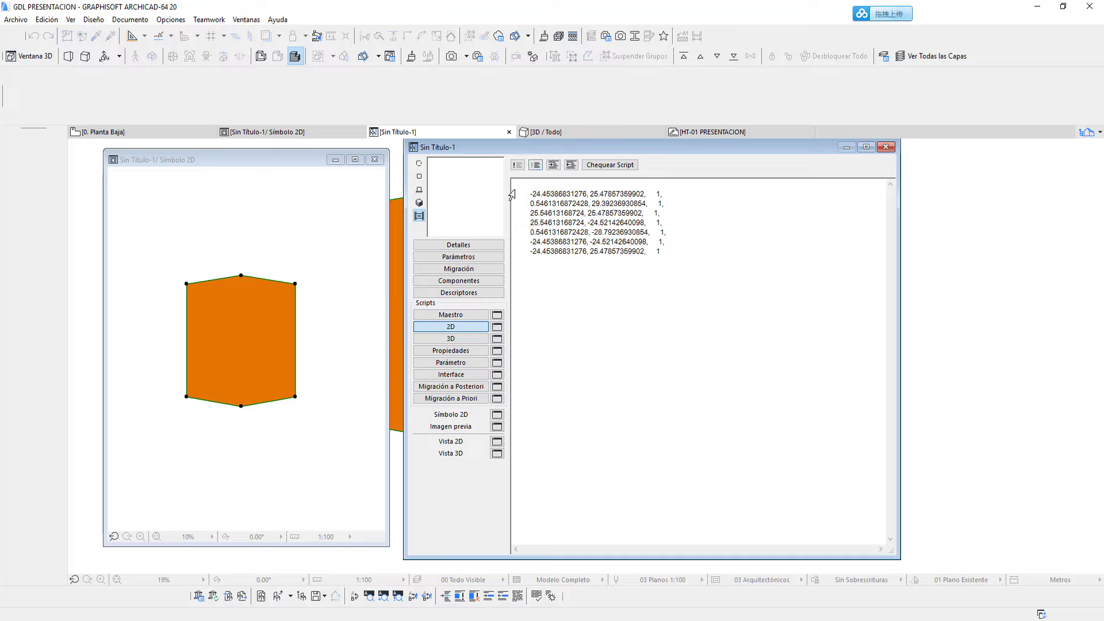
{"action": "key", "text": "ctrl+z"}
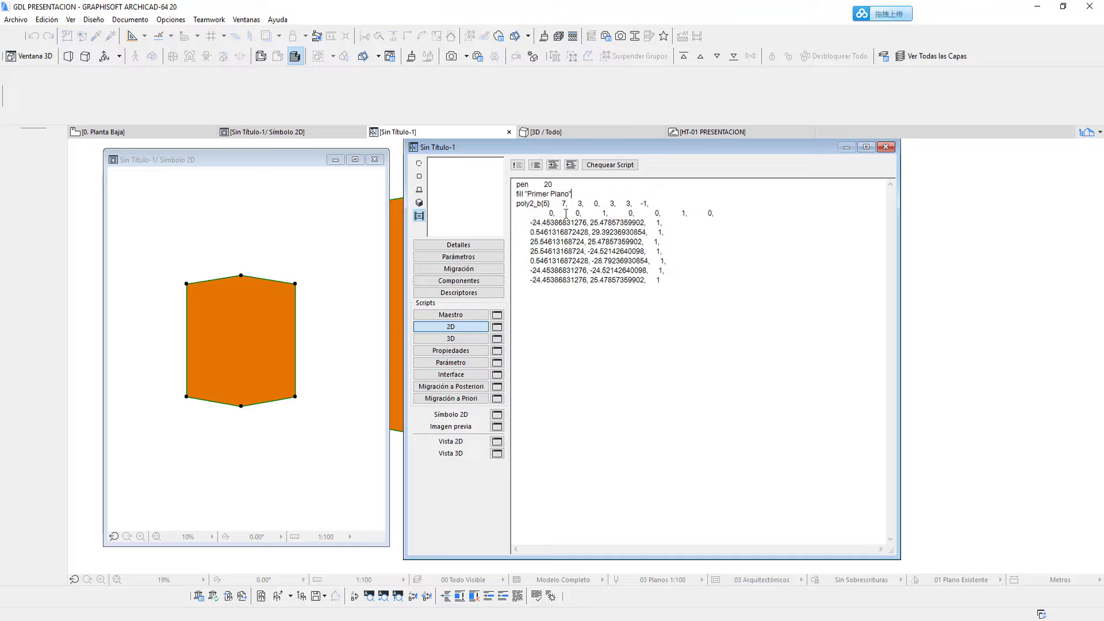
{"action": "double_click", "coordinate": [564, 203]}
{"action": "left_click_drag", "start_coordinate": [716, 213], "coordinate": [493, 181]}
{"action": "key", "text": "Delete"}
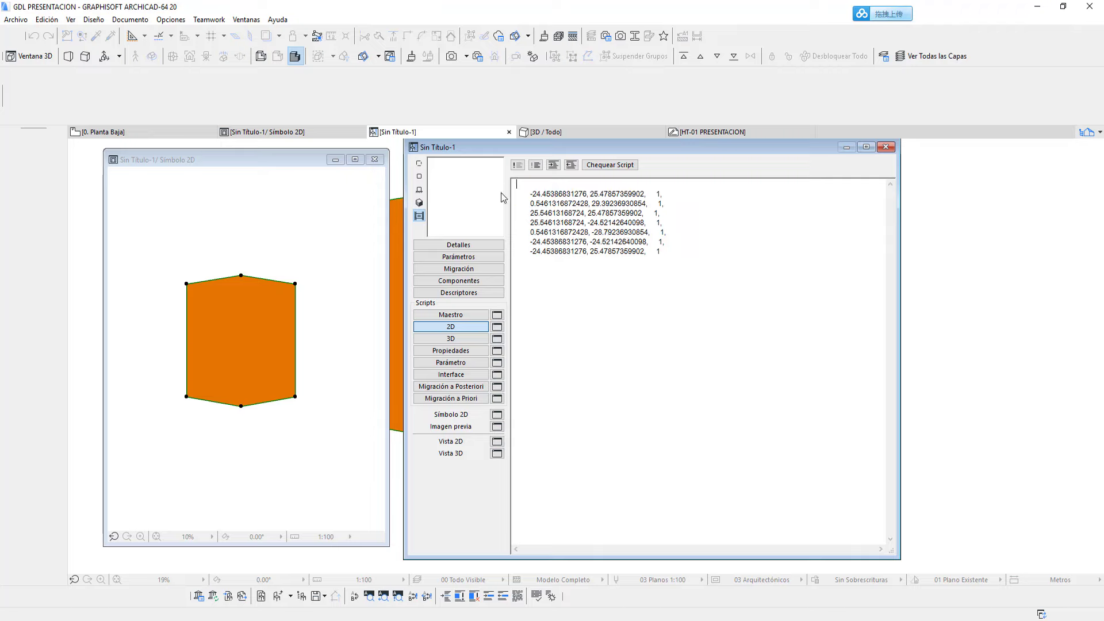
{"action": "mouse_move", "coordinate": [661, 251]}
{"action": "left_mouse_down"}
{"action": "mouse_move", "coordinate": [551, 223]}
{"action": "mouse_move", "coordinate": [517, 191]}
{"action": "left_mouse_up"}
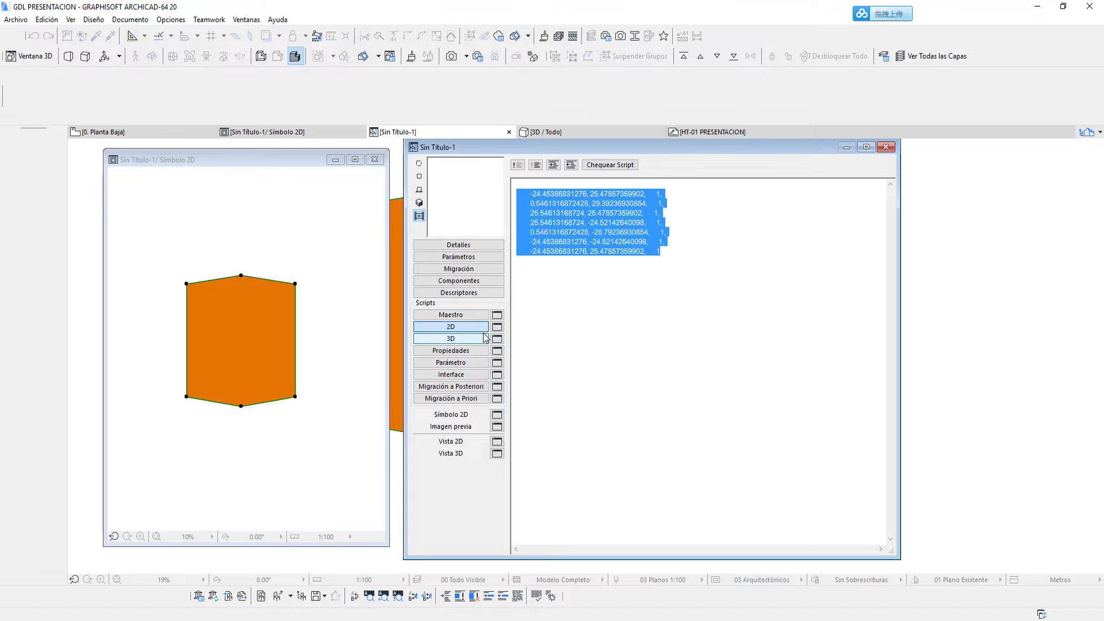
Move the hexagon coordinates from the 2D script into the 3D script with blank lines above.
{"action": "key", "text": "ctrl+x"}
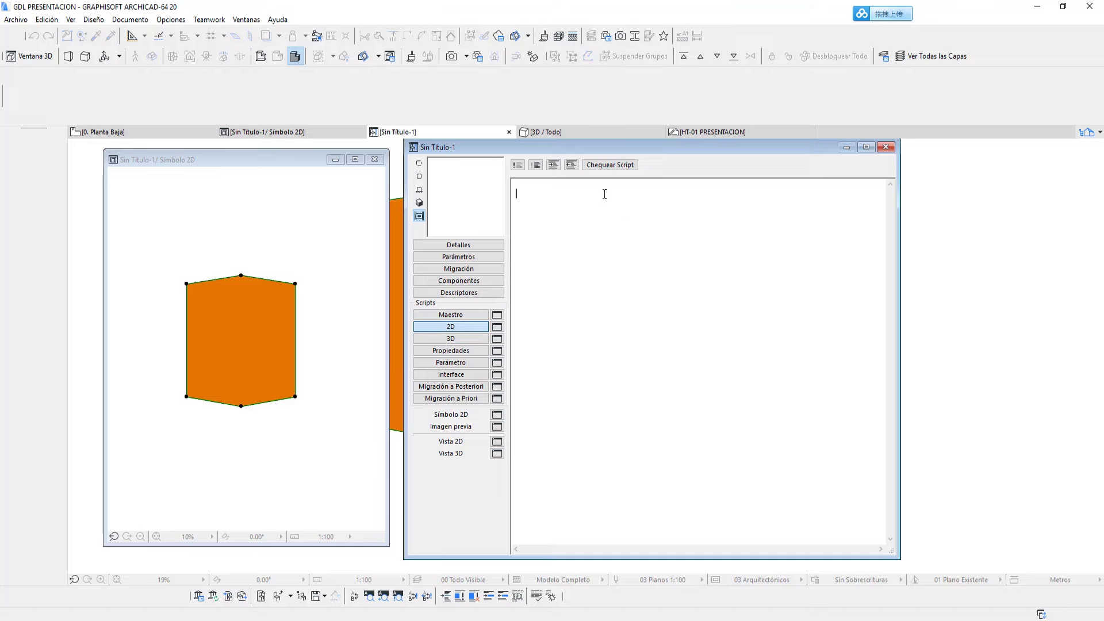
{"action": "left_click", "coordinate": [473, 339]}
{"action": "key", "text": "ctrl+v"}
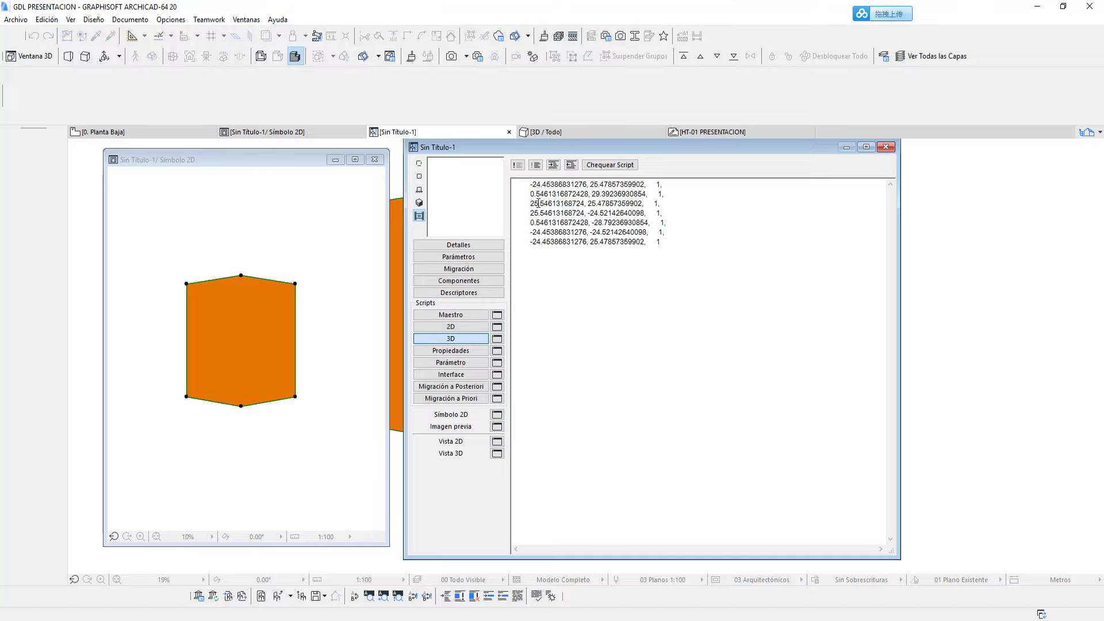
{"action": "key", "text": "Return"}
{"action": "key", "text": "Return"}
{"action": "key", "text": "Return"}
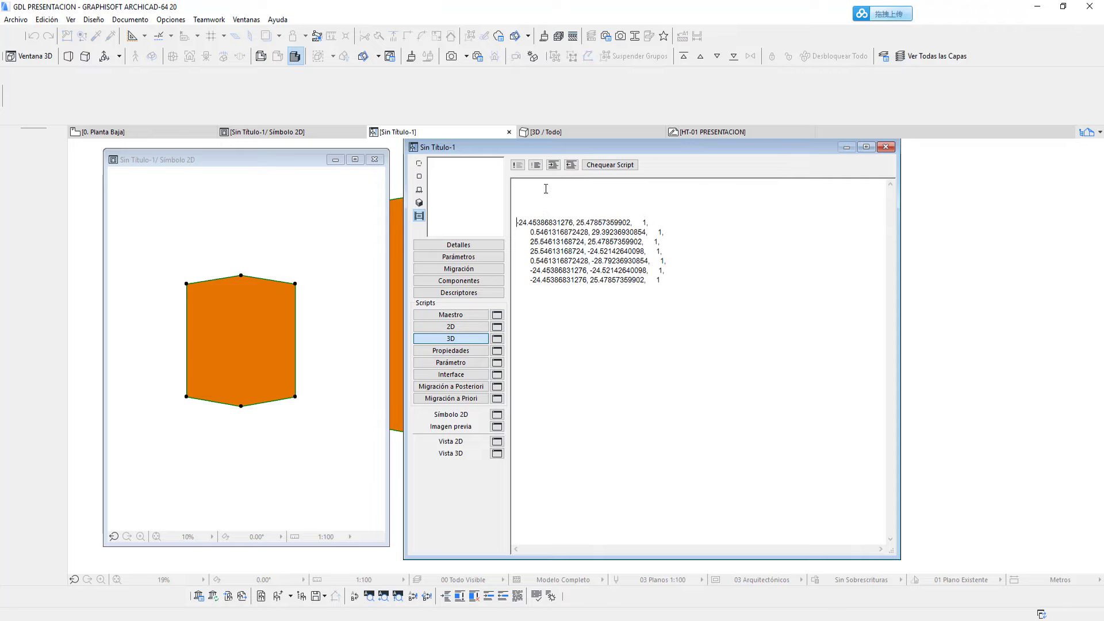
{"action": "key", "text": "Return"}
{"action": "key", "text": "Return"}
{"action": "key", "text": "Return"}
{"action": "key", "text": "Return"}
{"action": "key", "text": "Return"}
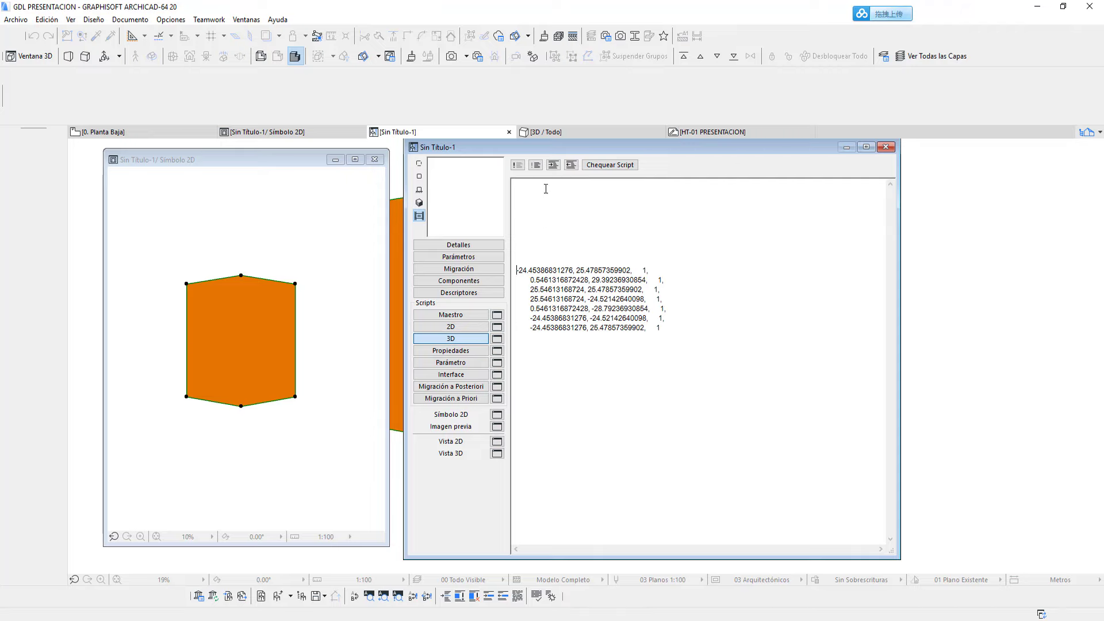
Label the coordinate block with a "COORDENADAS" subroutine label.
{"action": "left_click", "coordinate": [564, 256]}
{"action": "type", "text": "COORDEN"}
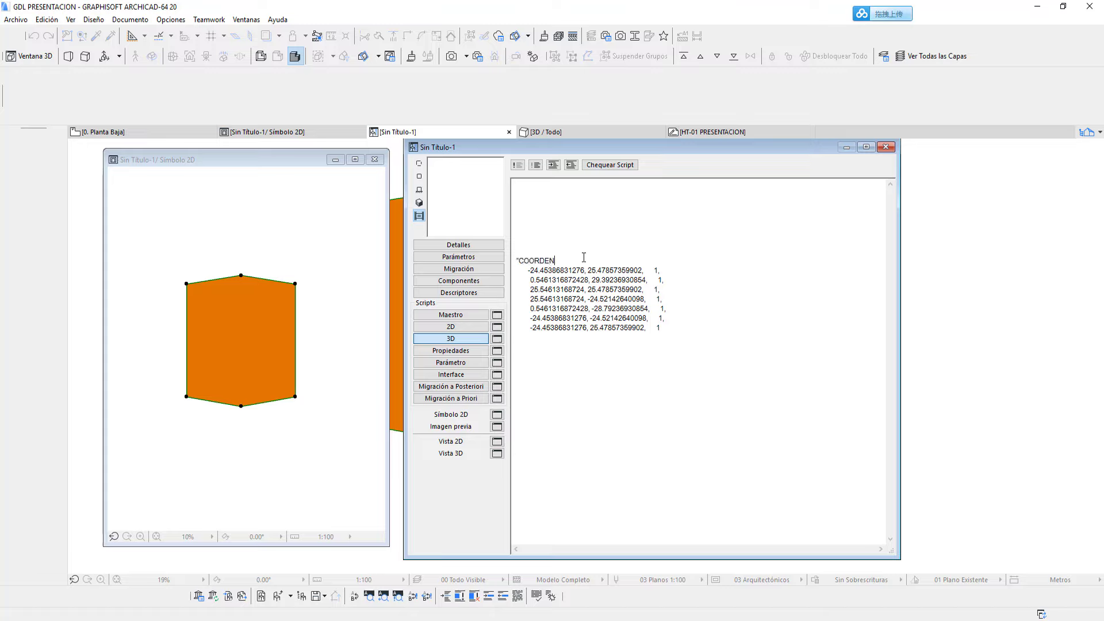
{"action": "type", "text": "ADAS\":"}
{"action": "left_click", "coordinate": [509, 263]}
{"action": "left_click", "coordinate": [596, 262]}
{"action": "left_click_drag", "start_coordinate": [517, 260], "coordinate": [592, 258]}
{"action": "left_click", "coordinate": [598, 259]}
{"action": "left_click", "coordinate": [508, 262]}
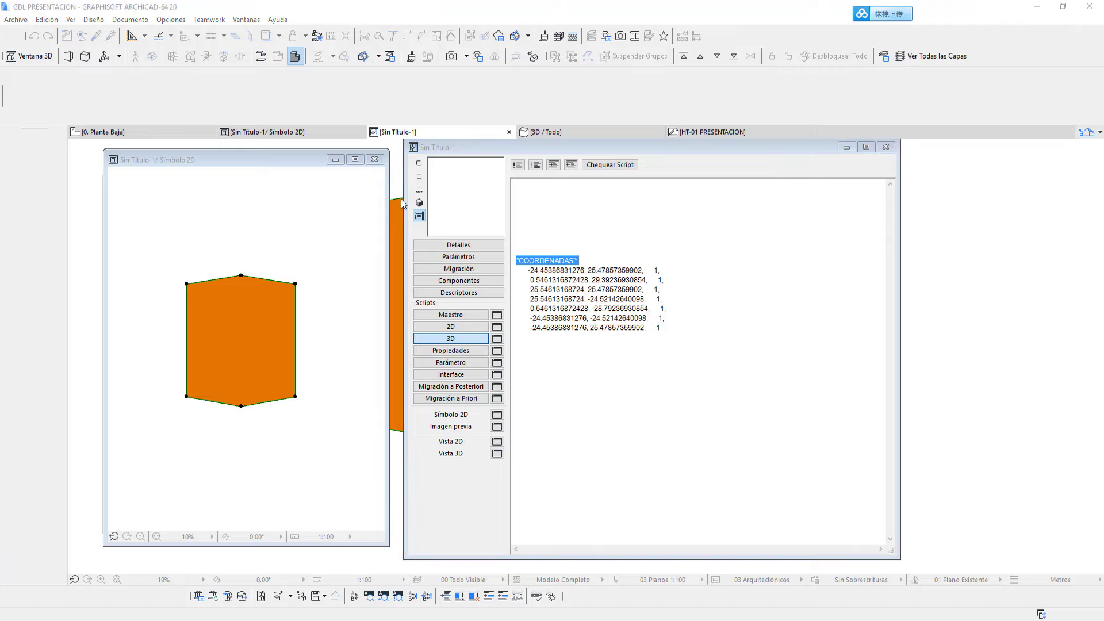
{"action": "left_click", "coordinate": [535, 188]}
Add a PRISM_ line at the top of the 3D script.
{"action": "left_click", "coordinate": [539, 189]}
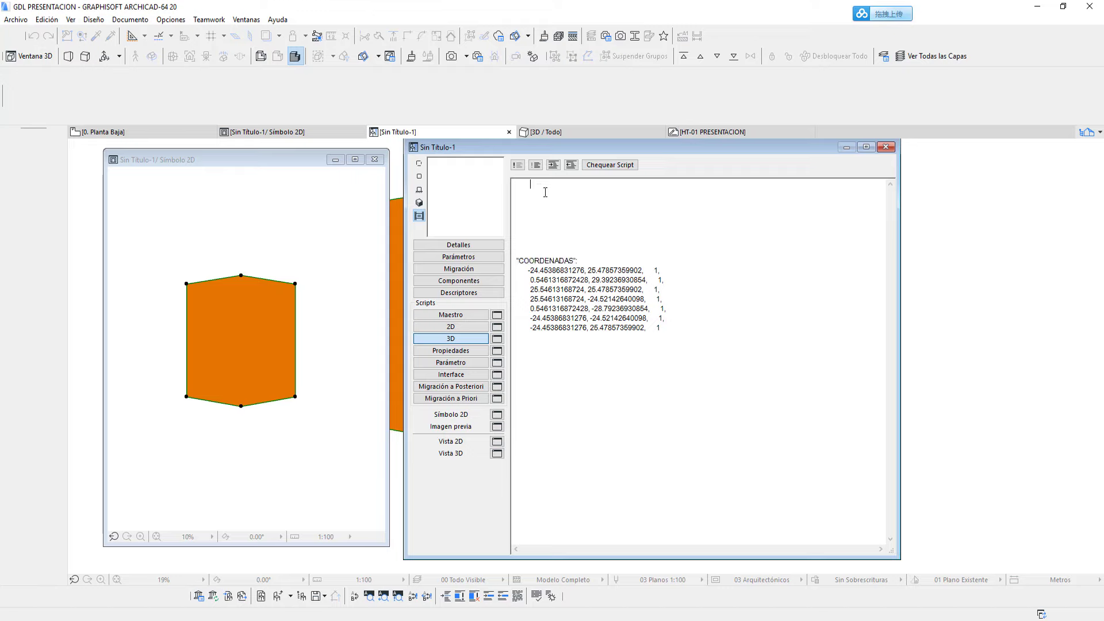
{"action": "key", "text": "Return"}
{"action": "key", "text": "Return"}
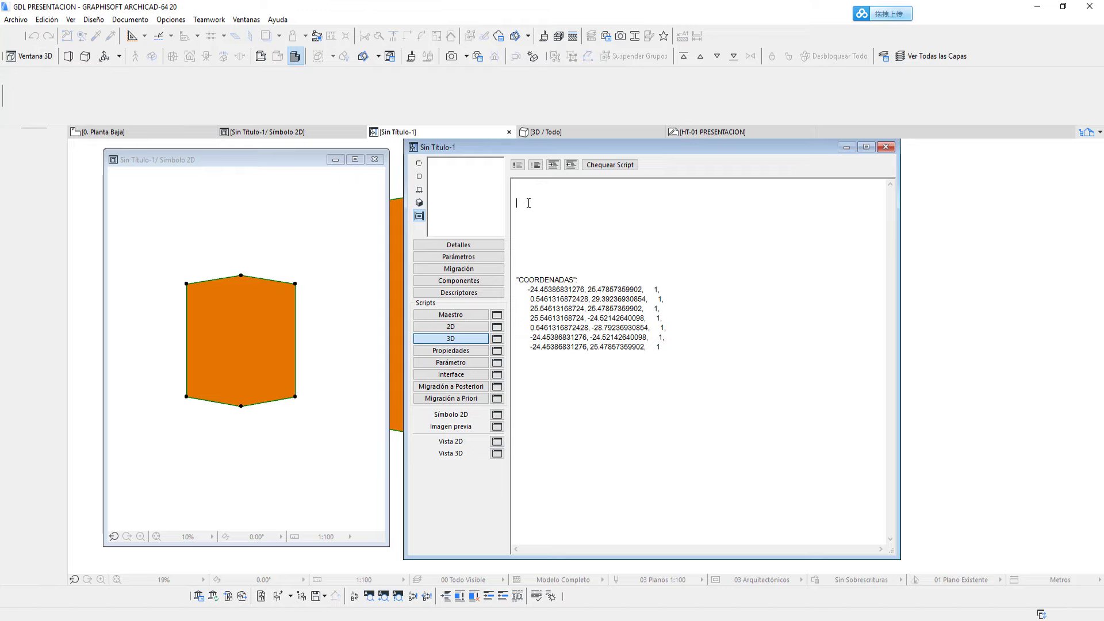
{"action": "type", "text": "P"}
{"action": "type", "text": "RISM"}
{"action": "type", "text": "_"}
{"action": "key", "text": "alt+Tab"}
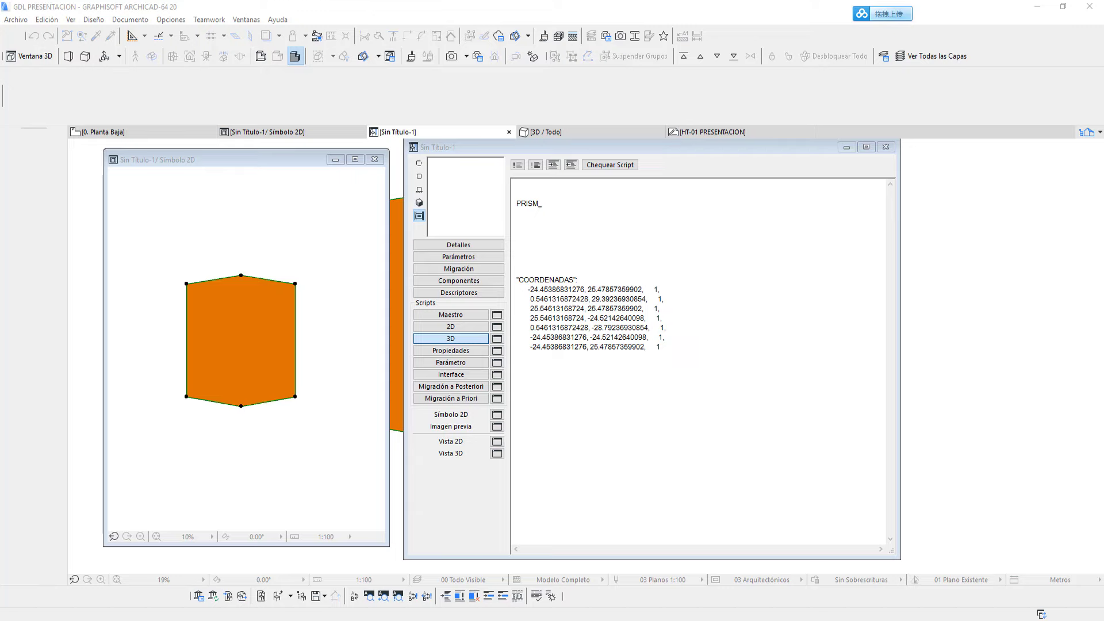
{"action": "left_click", "coordinate": [540, 206]}
{"action": "type", "text": "_"}
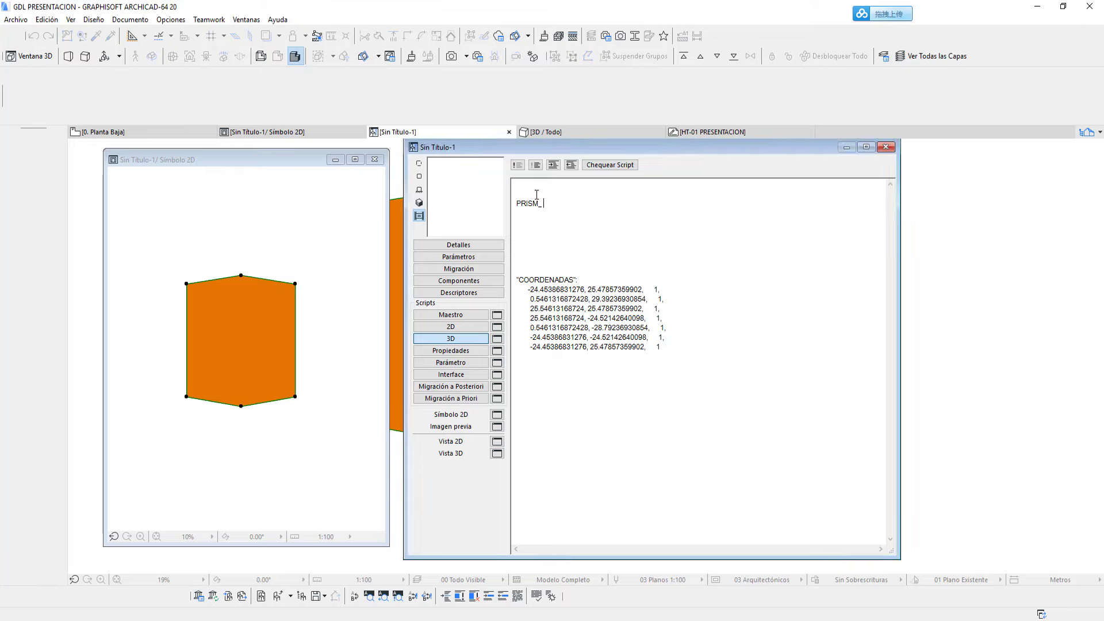
Insert GOSUB "COORDENADAS" as the first line above PRISM_.
{"action": "left_click", "coordinate": [517, 205]}
{"action": "key", "text": "Return"}
{"action": "left_click", "coordinate": [535, 199]}
{"action": "type", "text": "G"}
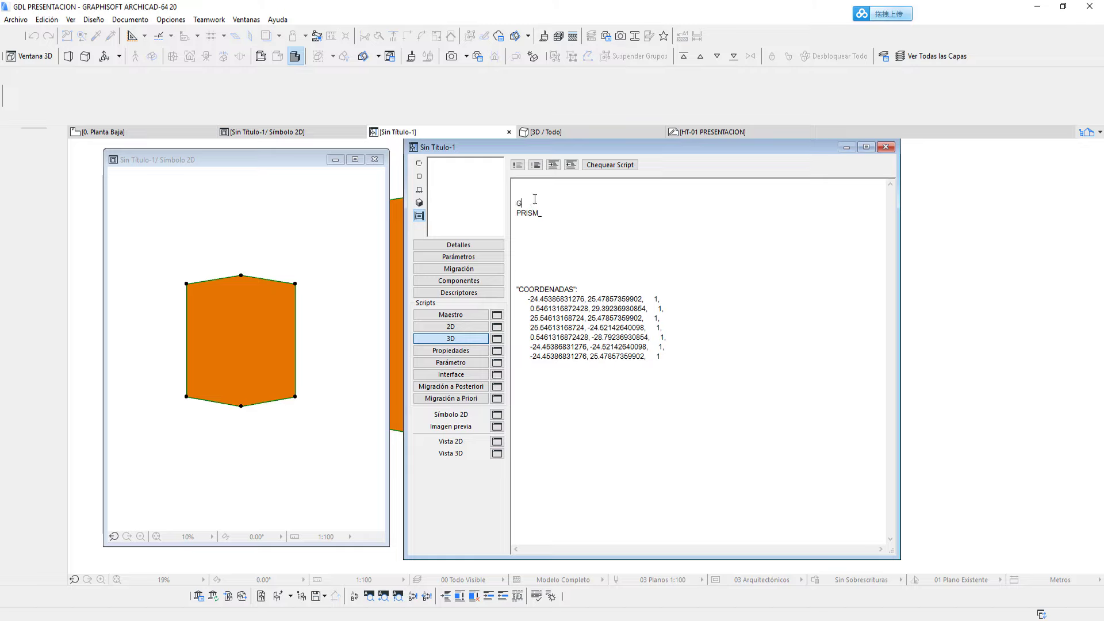
{"action": "type", "text": "OSUB \""}
{"action": "type", "text": "COORDE"}
{"action": "type", "text": "NAS"}
{"action": "key", "text": "BackSpace"}
{"action": "type", "text": "DA"}
{"action": "type", "text": "S"}
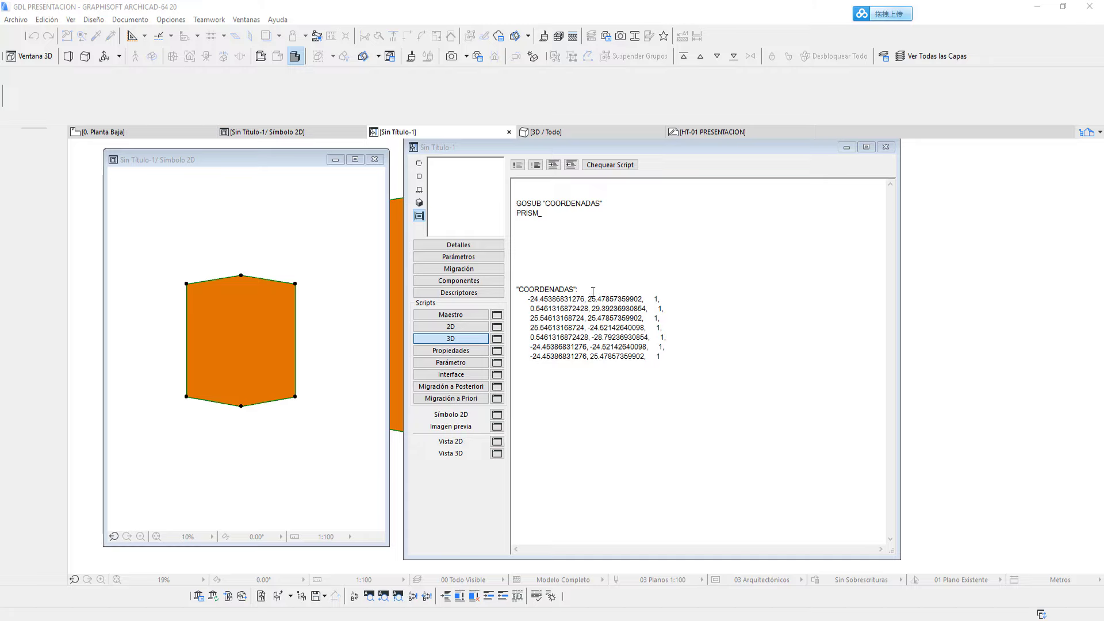
Prefix the first hexagon coordinate with PUT.
{"action": "left_click", "coordinate": [528, 298]}
{"action": "left_click", "coordinate": [529, 299]}
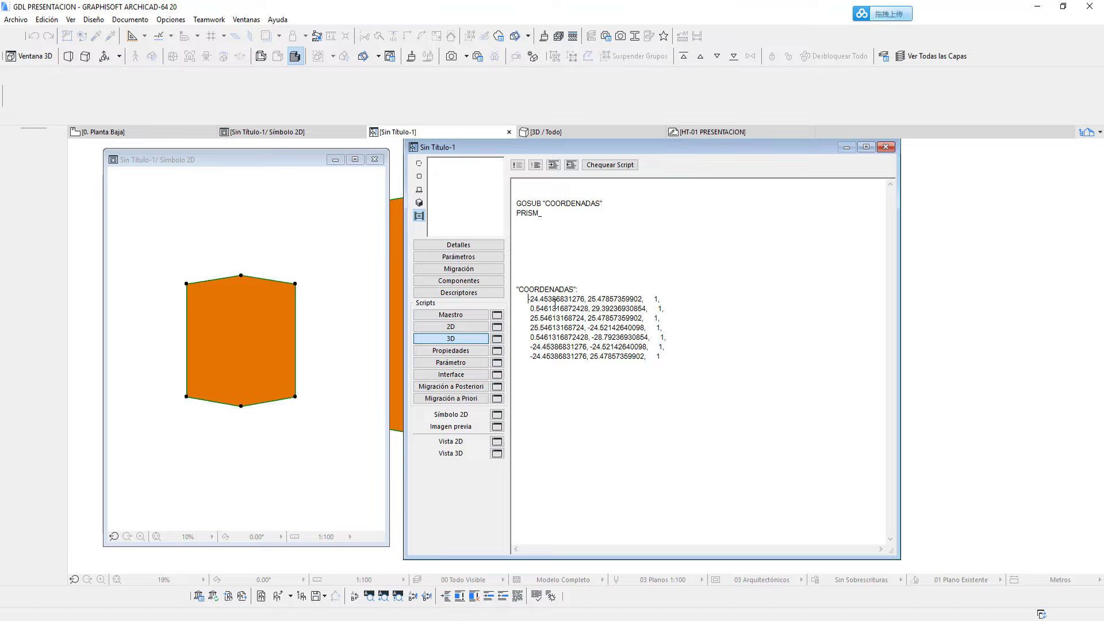
{"action": "type", "text": "PUT"}
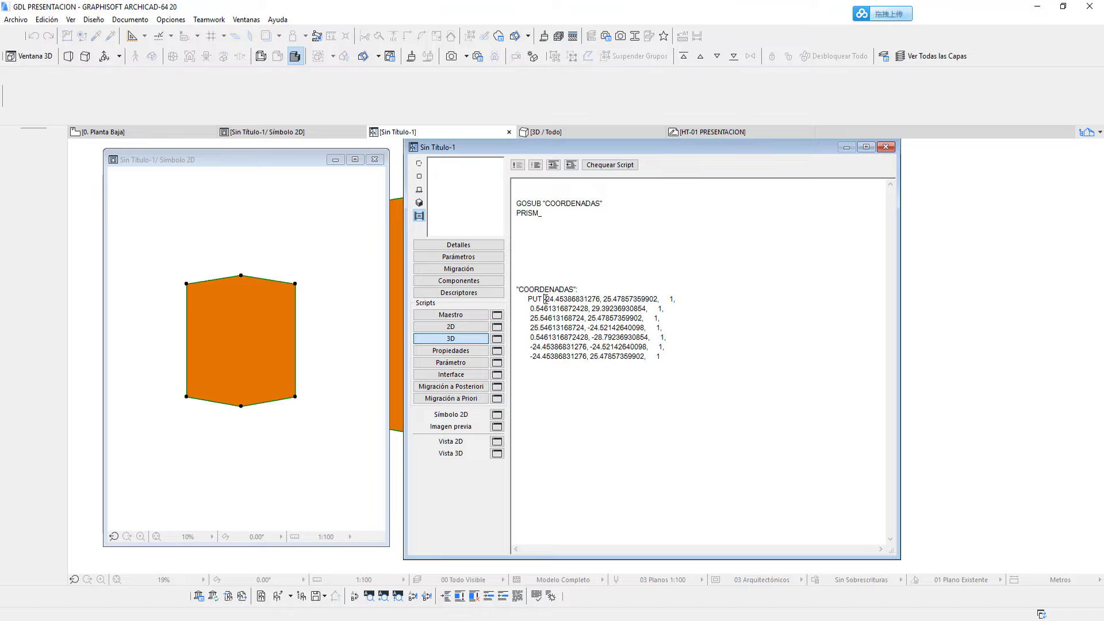
{"action": "left_click_drag", "start_coordinate": [543, 299], "coordinate": [675, 366]}
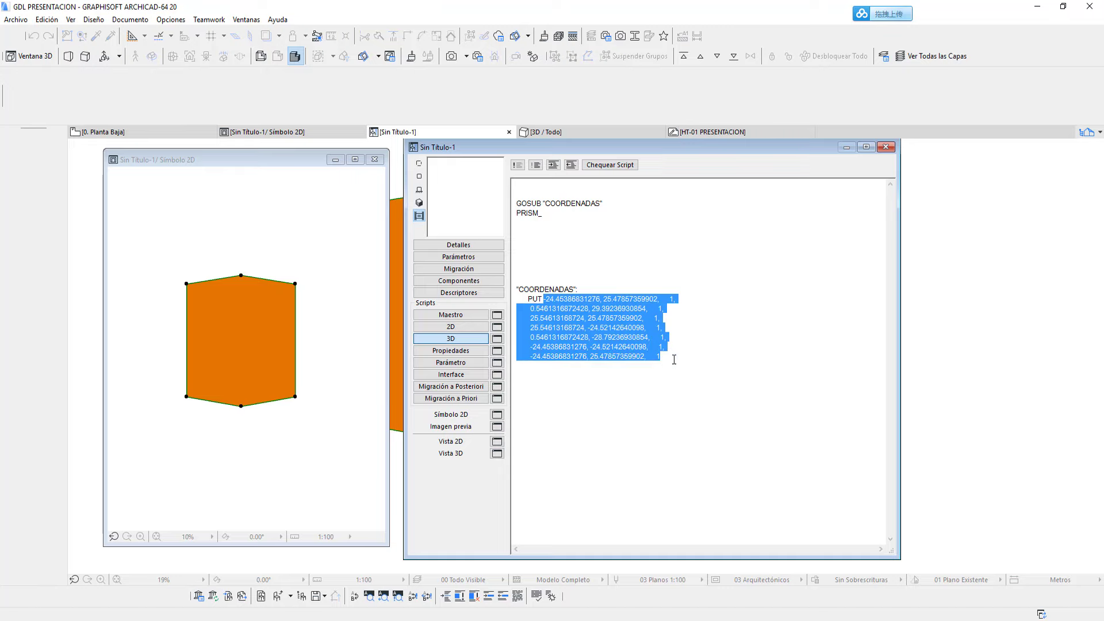
{"action": "key", "text": "alt+Tab"}
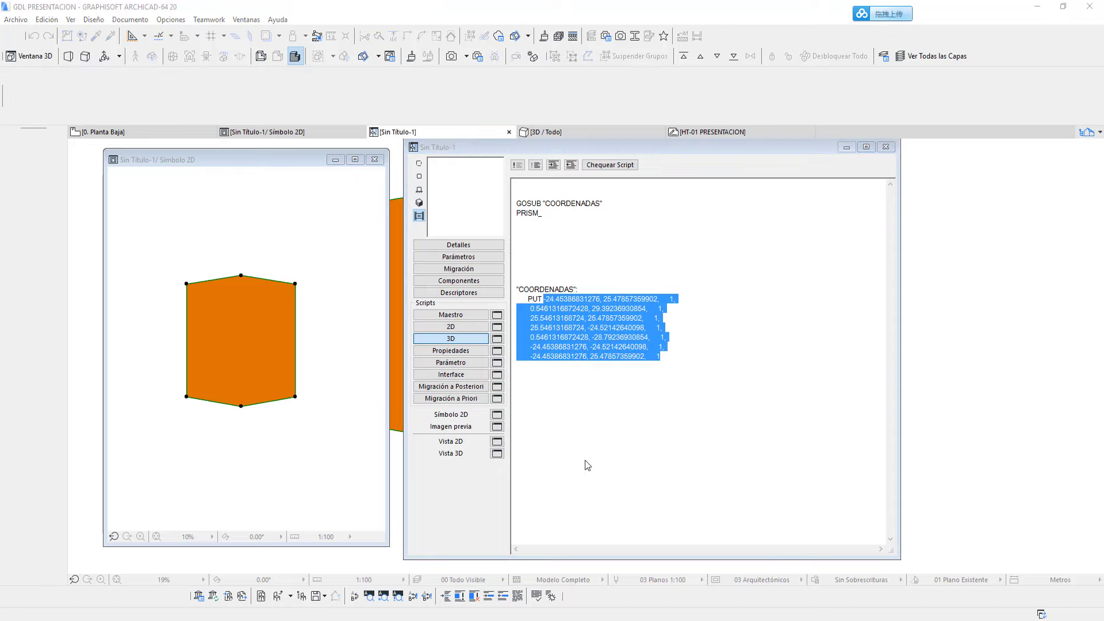
Close the COORDENADAS subroutine with RETURN after the last coordinate.
{"action": "left_click", "coordinate": [671, 359]}
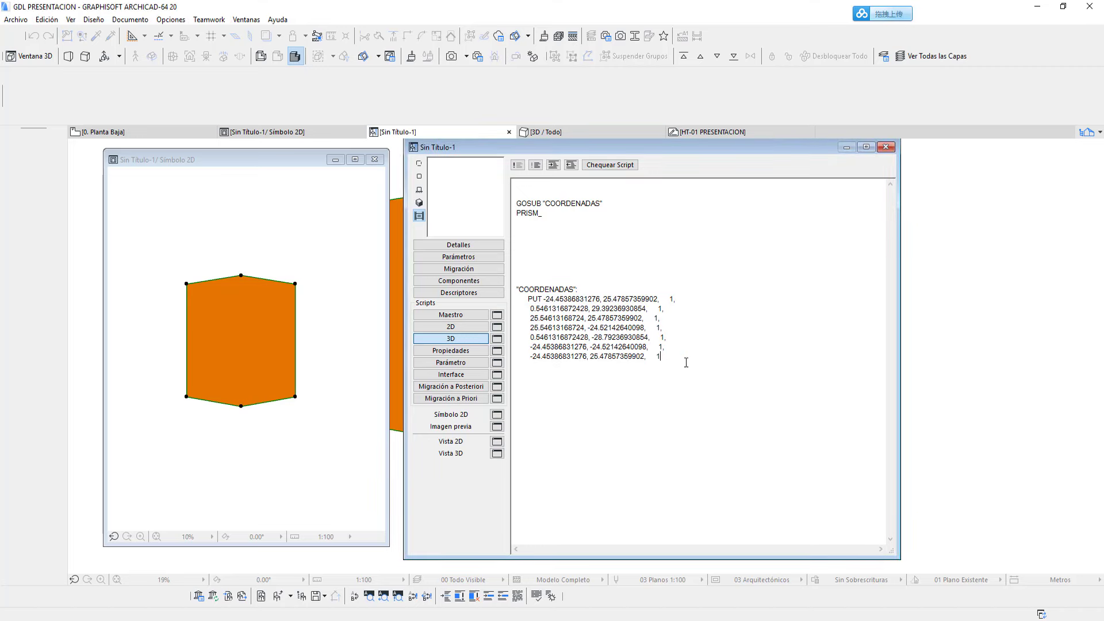
{"action": "left_click", "coordinate": [676, 360]}
{"action": "key", "text": "Return"}
{"action": "type", "text": "RET"}
{"action": "type", "text": "URN"}
{"action": "mouse_move", "coordinate": [543, 299]}
{"action": "left_mouse_down"}
{"action": "mouse_move", "coordinate": [666, 314]}
{"action": "mouse_move", "coordinate": [563, 366]}
{"action": "left_mouse_up"}
{"action": "left_click", "coordinate": [562, 367]}
{"action": "left_click", "coordinate": [509, 217]}
{"action": "left_click", "coordinate": [558, 213]}
Search the GDL Reference Guide for PRISM_ and open its entry on page 25.
{"action": "key", "text": "alt+Tab"}
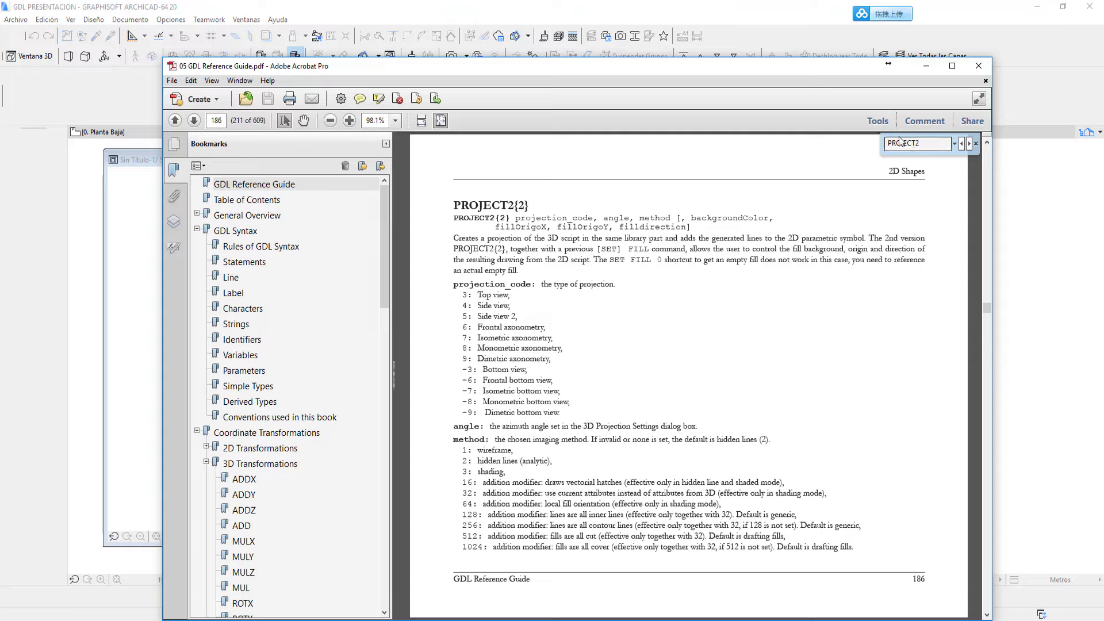
{"action": "left_click", "coordinate": [286, 185]}
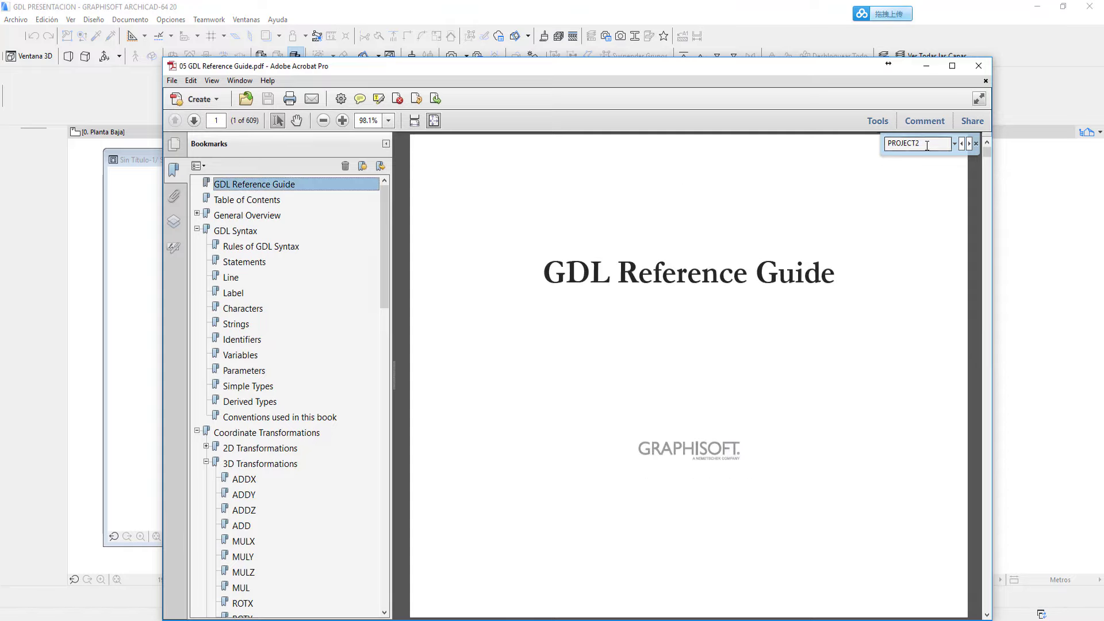
{"action": "key", "text": "ctrl+f"}
{"action": "type", "text": "PRIMS"}
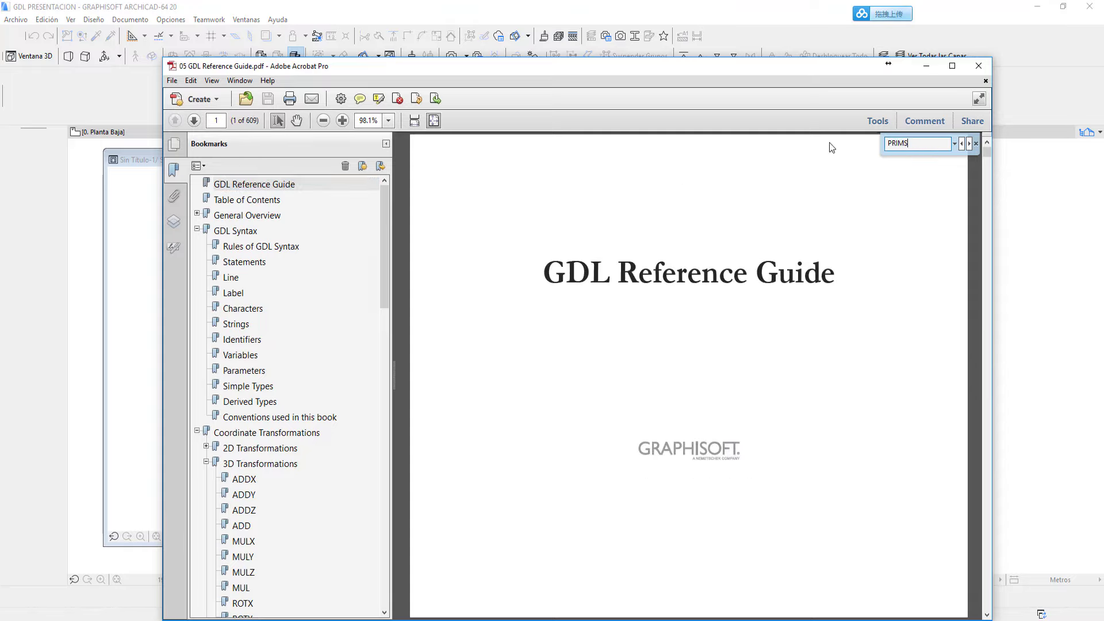
{"action": "key", "text": "BackSpace"}
{"action": "key", "text": "BackSpace"}
{"action": "type", "text": "SM"}
{"action": "key", "text": "Return"}
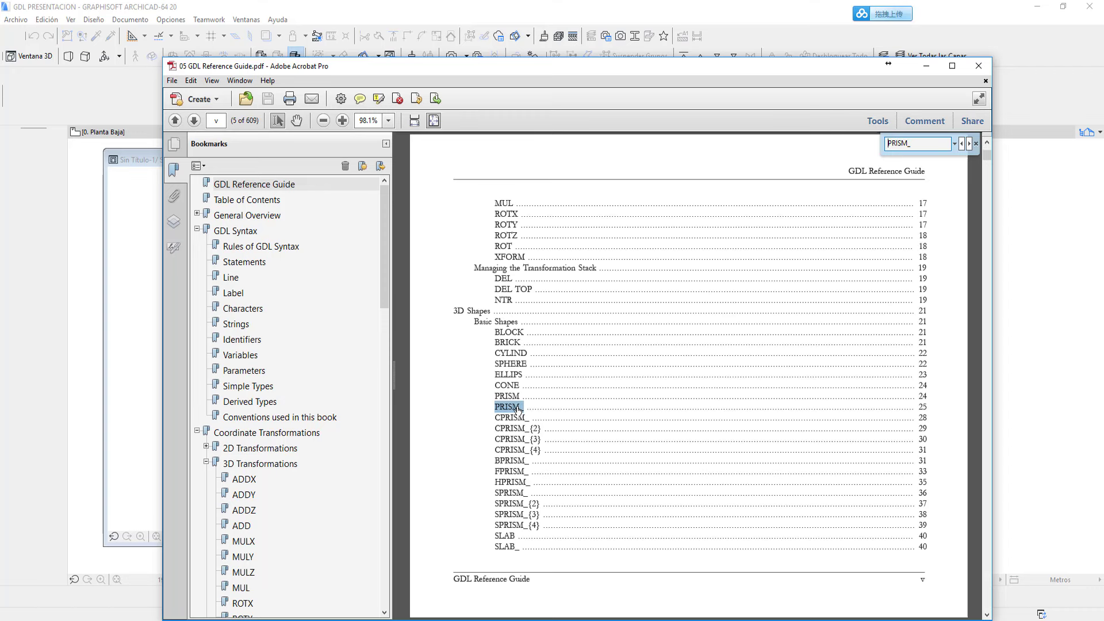
{"action": "left_click", "coordinate": [516, 409]}
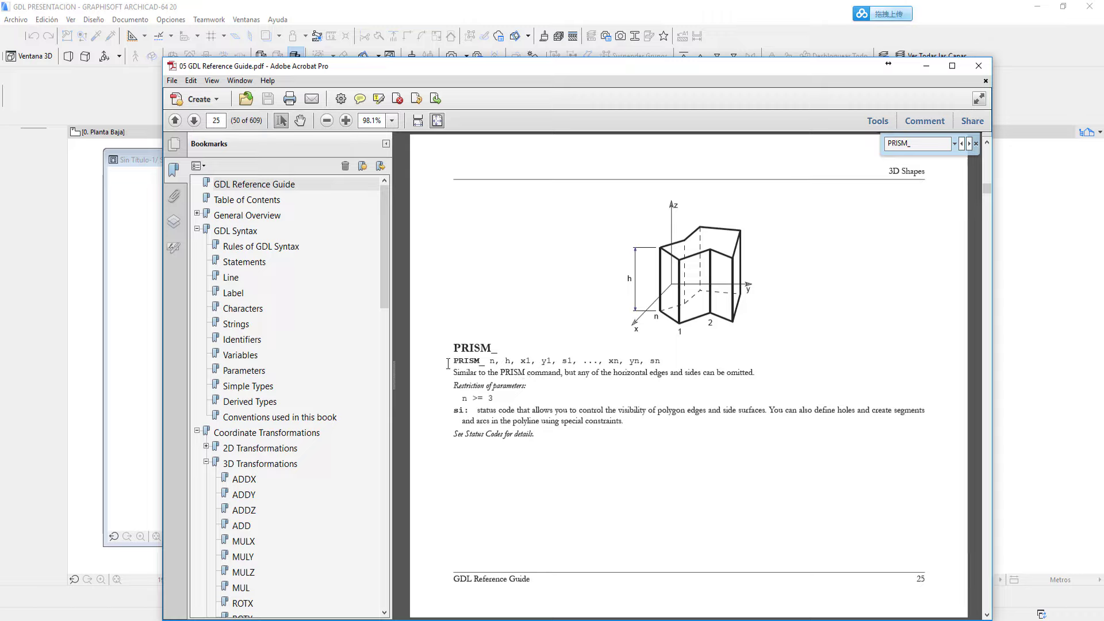
Copy the full 'PRISM_ n, h, x1, y1, s1, ..., xn, yn, sn' syntax line.
{"action": "left_click_drag", "start_coordinate": [453, 357], "coordinate": [491, 360]}
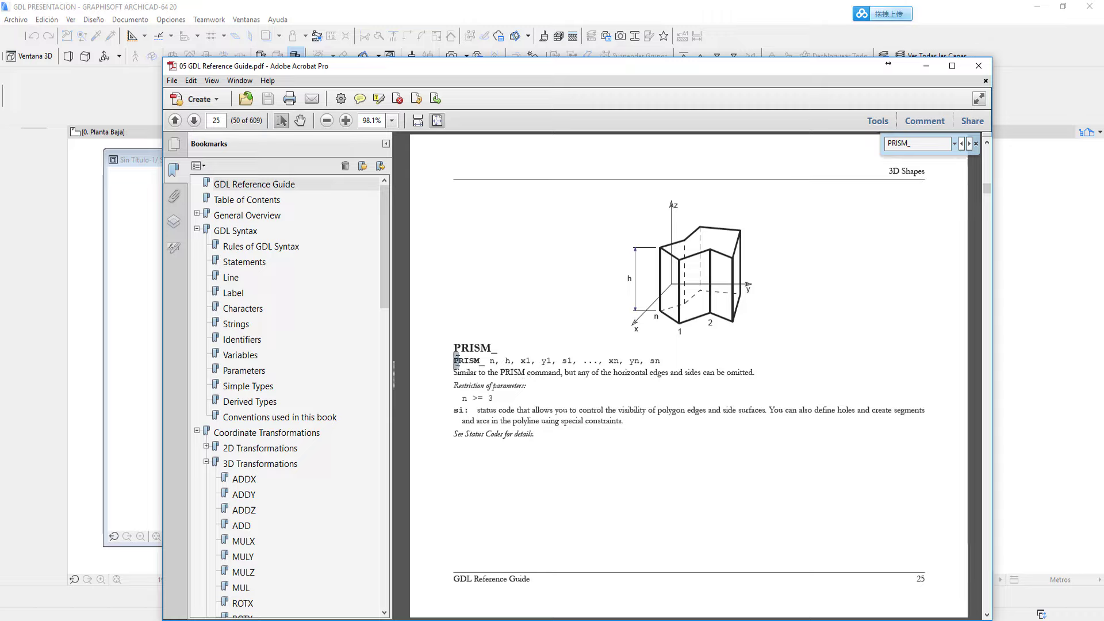
{"action": "double_click", "coordinate": [491, 361]}
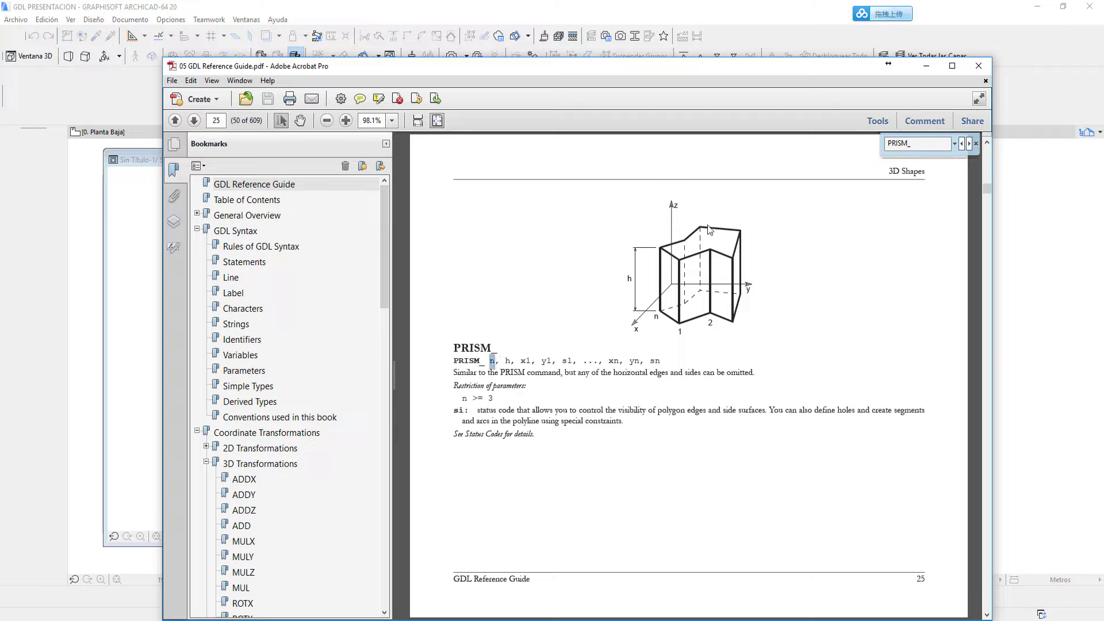
{"action": "left_click", "coordinate": [507, 361]}
{"action": "left_click_drag", "start_coordinate": [520, 361], "coordinate": [577, 361]}
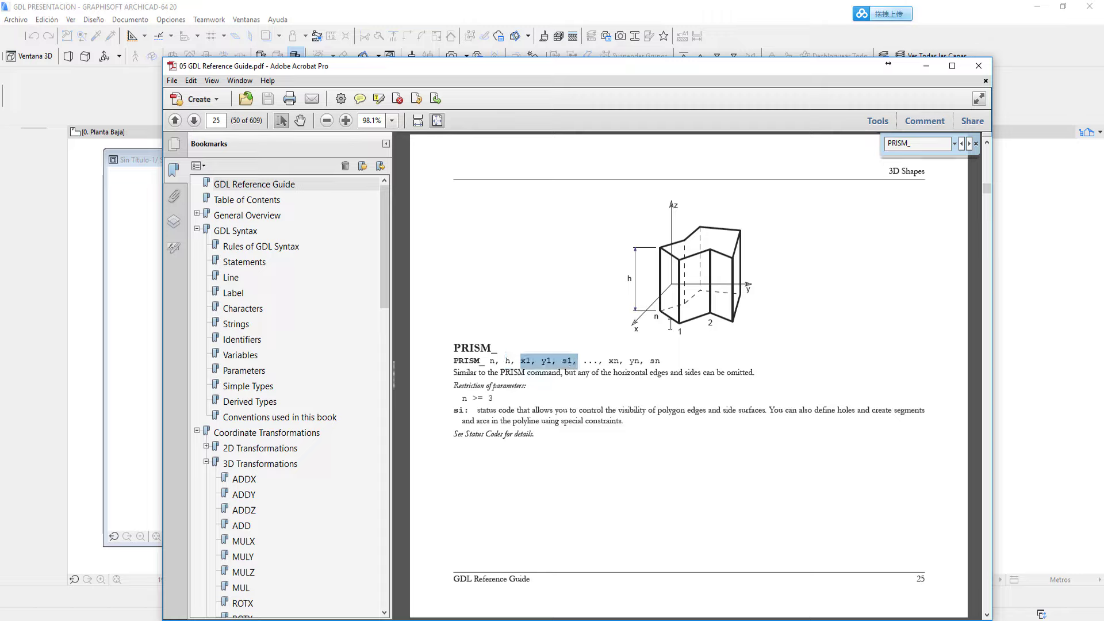
{"action": "left_click", "coordinate": [661, 338]}
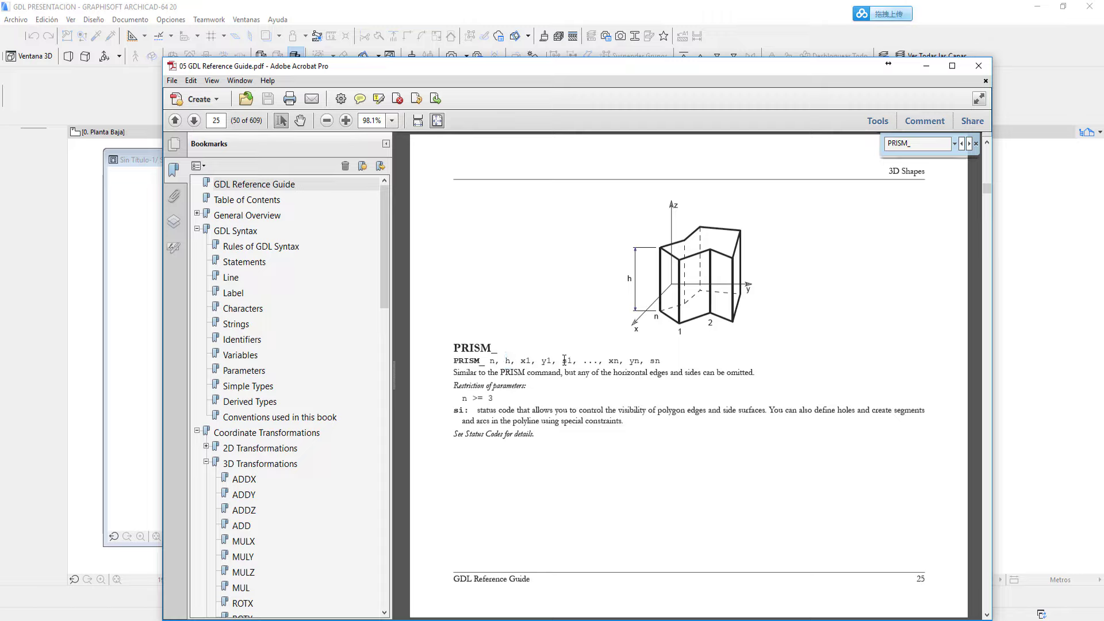
{"action": "left_click_drag", "start_coordinate": [562, 360], "coordinate": [573, 360]}
{"action": "left_click", "coordinate": [454, 362]}
{"action": "left_click_drag", "start_coordinate": [542, 359], "coordinate": [660, 360], "text": "shift"}
{"action": "key", "text": "ctrl+c"}
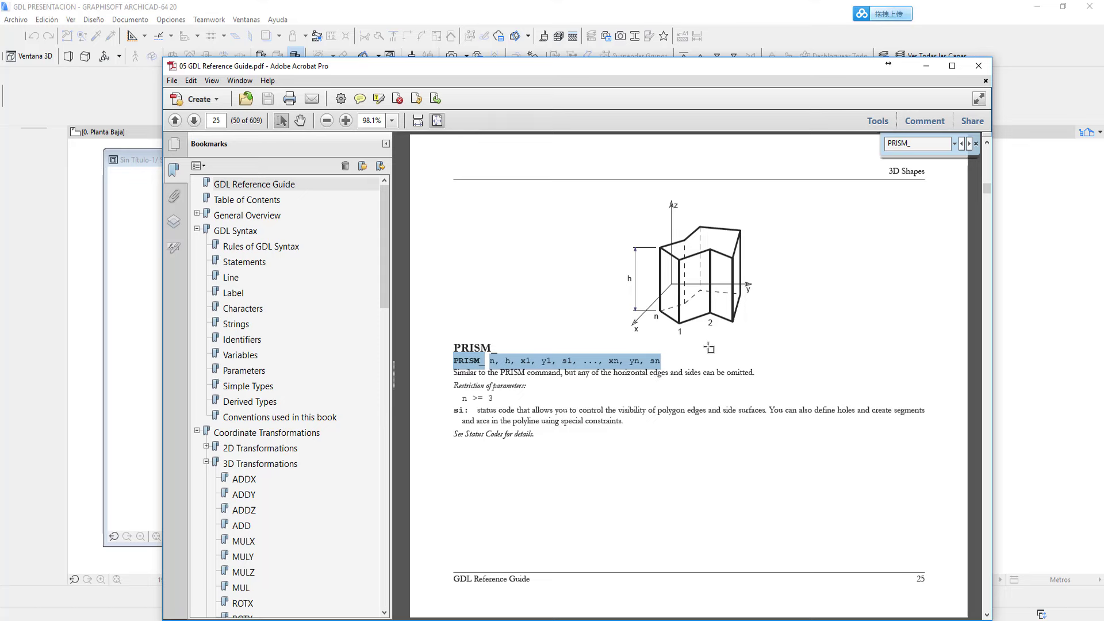
{"action": "left_click", "coordinate": [925, 66]}
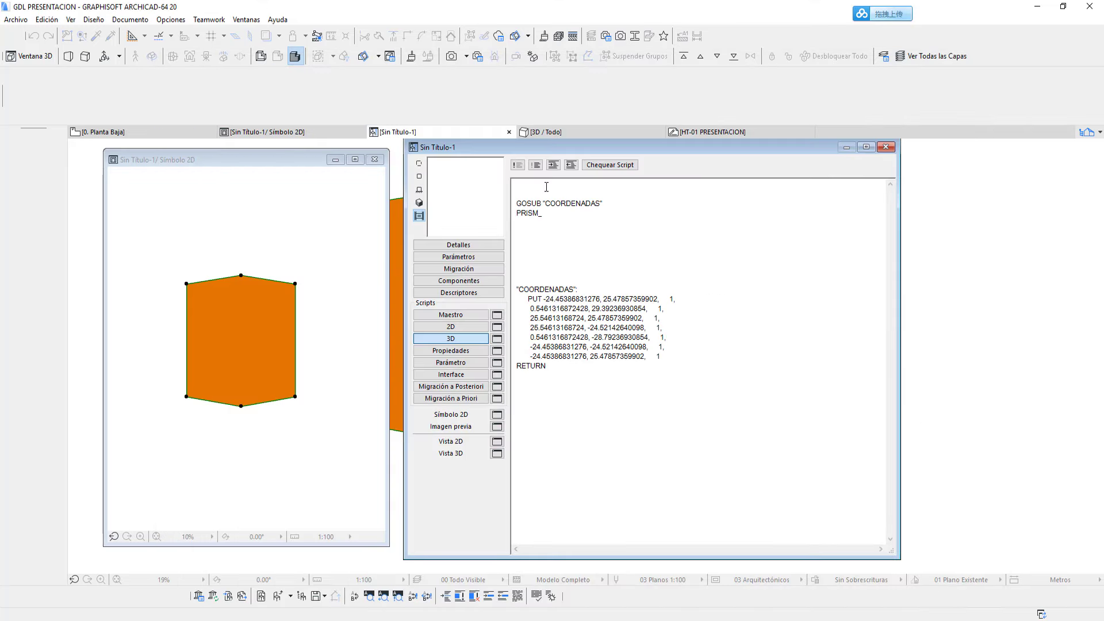
Paste the PRISM_ syntax atop the 3D script as a !!!! commented reference line.
{"action": "left_click_drag", "start_coordinate": [540, 185], "coordinate": [512, 186]}
{"action": "key", "text": "ctrl+v"}
{"action": "left_click_drag", "start_coordinate": [635, 185], "coordinate": [519, 173]}
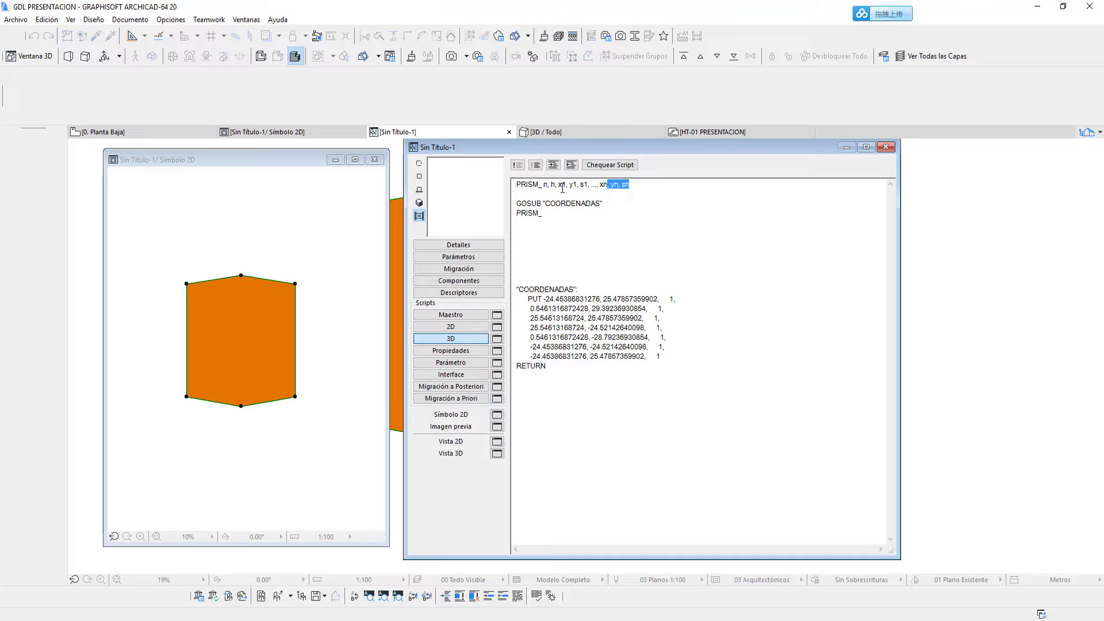
{"action": "left_click", "coordinate": [517, 166]}
{"action": "left_click", "coordinate": [518, 166]}
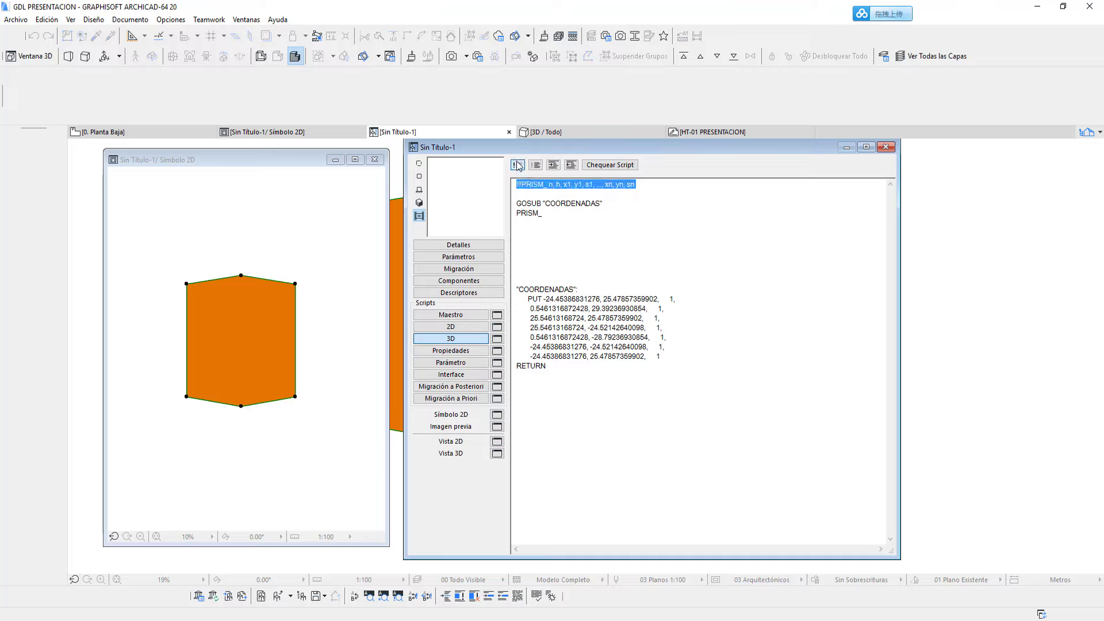
{"action": "left_click", "coordinate": [648, 194]}
{"action": "key", "text": "Return"}
{"action": "key", "text": "Return"}
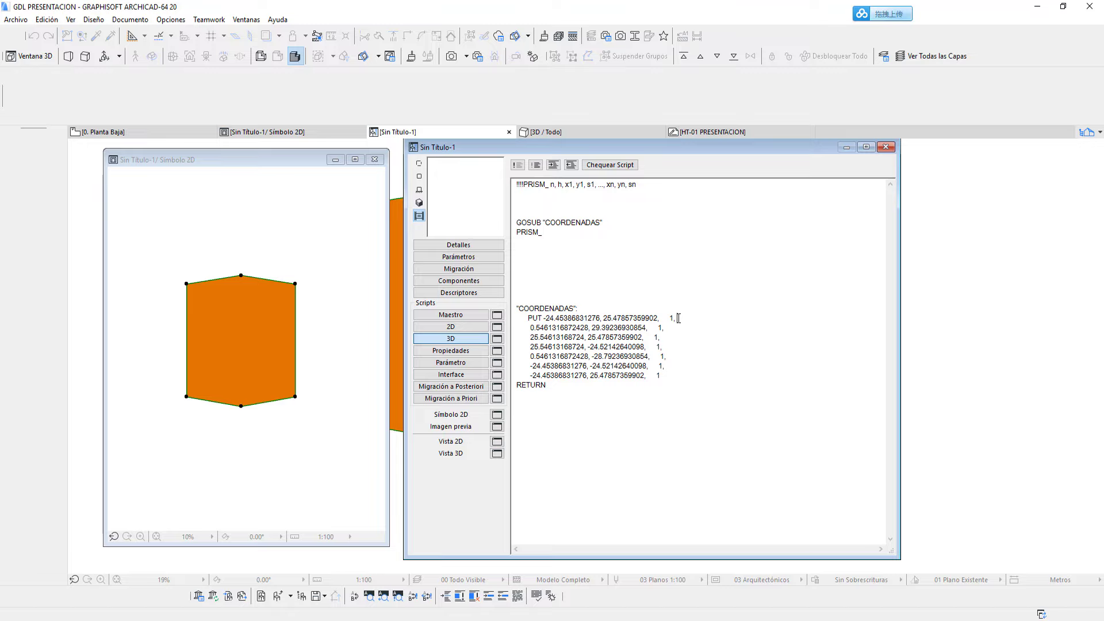
Give the PRISM_ call 7 points, making it 'PRISM_ 7,'.
{"action": "left_click", "coordinate": [665, 339]}
{"action": "type", "text": "7,"}
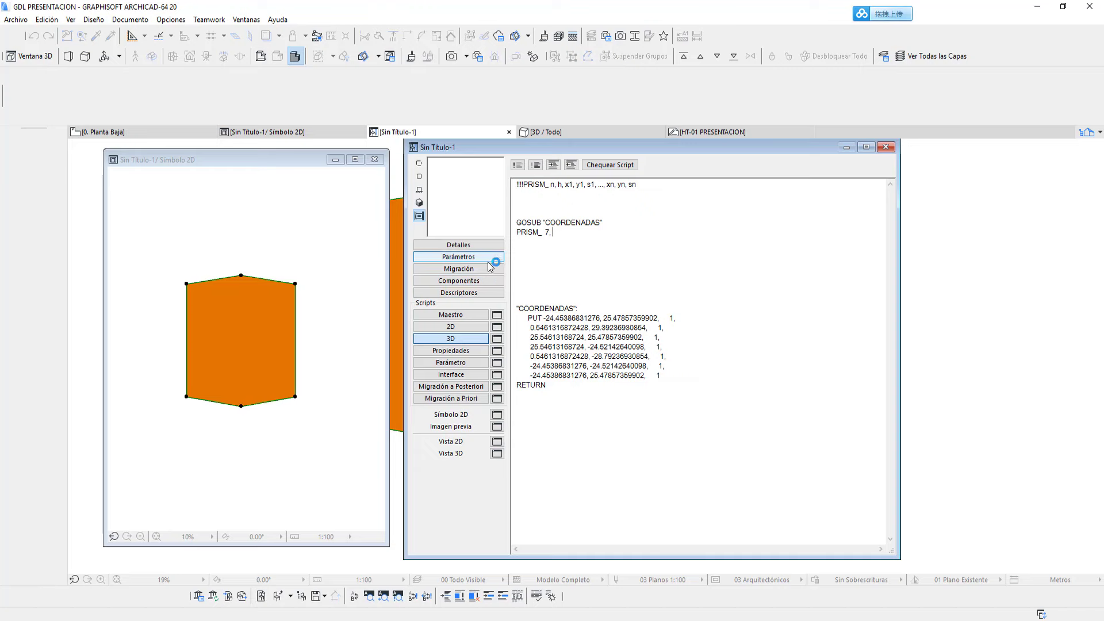
{"action": "left_click", "coordinate": [489, 257]}
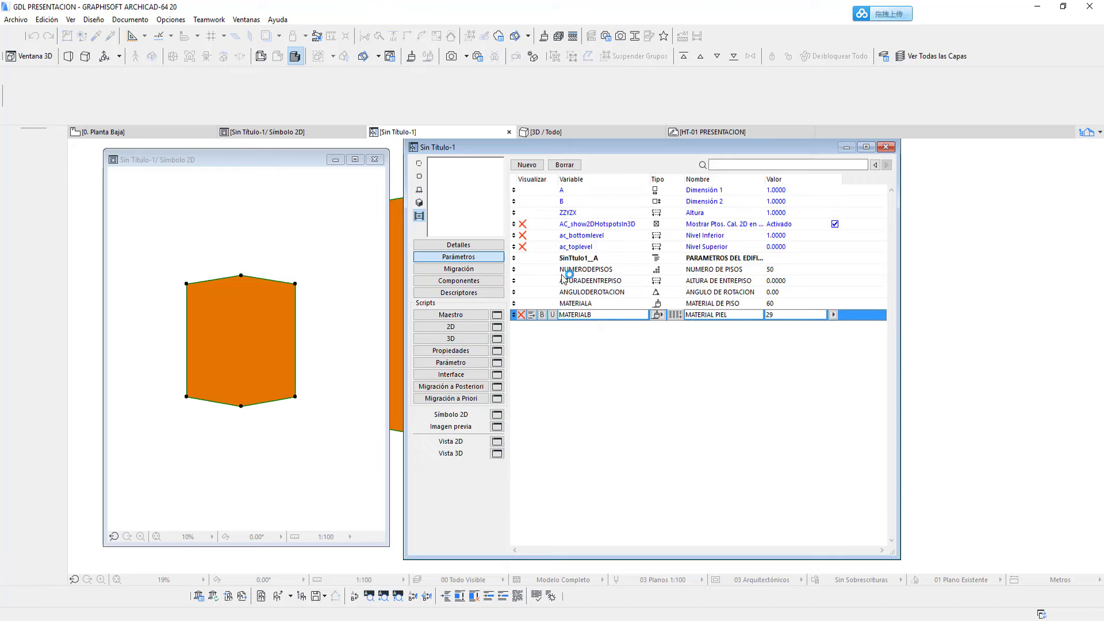
Add a parameter ESPESORDEFORJADO named "ESPESOR DE FORJADO" with value 0.20.
{"action": "left_click", "coordinate": [612, 283]}
{"action": "left_click", "coordinate": [527, 165]}
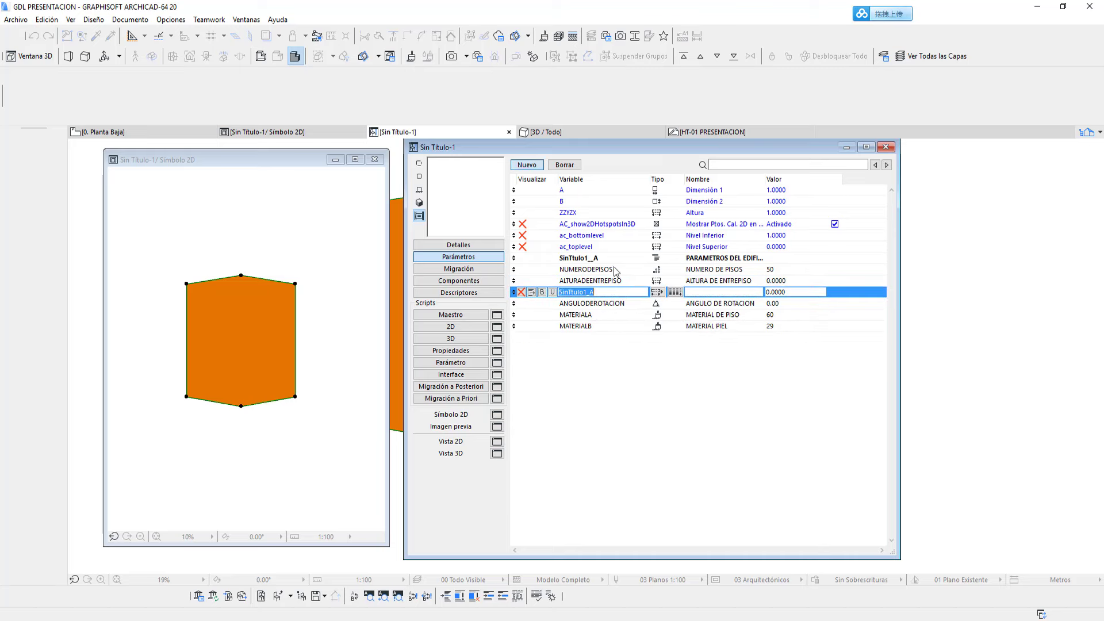
{"action": "type", "text": "ESPES"}
{"action": "type", "text": "ORDEFO"}
{"action": "type", "text": "RJADO"}
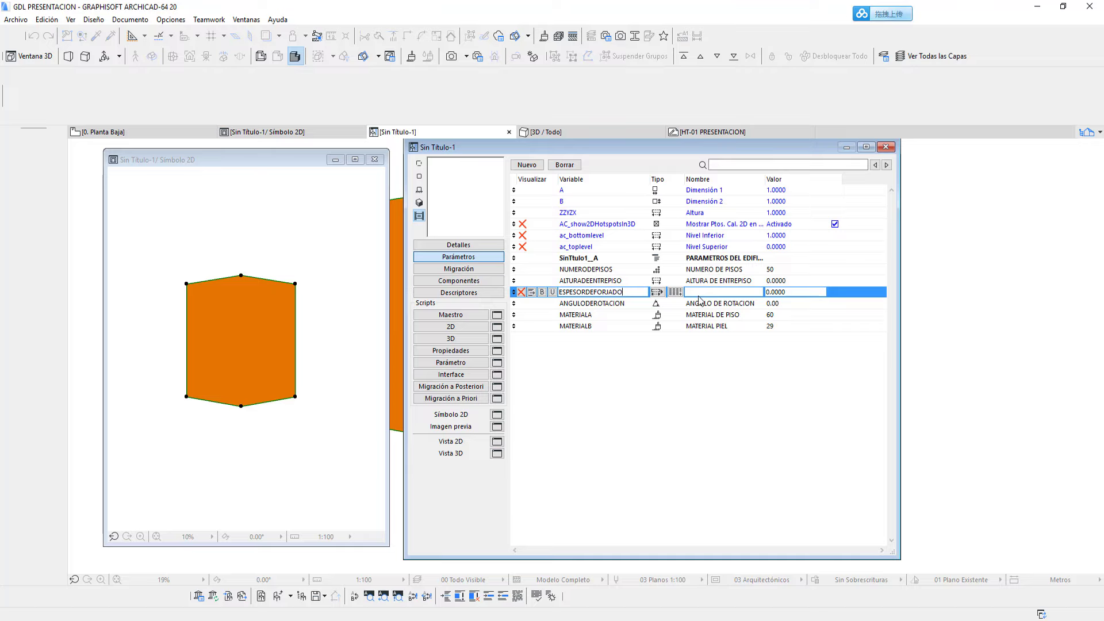
{"action": "left_click", "coordinate": [700, 292]}
{"action": "type", "text": "ESPESO"}
{"action": "type", "text": "R  DE FOR"}
{"action": "type", "text": "JADO"}
{"action": "key", "text": "Tab"}
{"action": "type", "text": "0.20"}
Set the ALTURADEENTREPISO floor height parameter to 4.
{"action": "left_click", "coordinate": [747, 281]}
{"action": "key", "text": "Tab"}
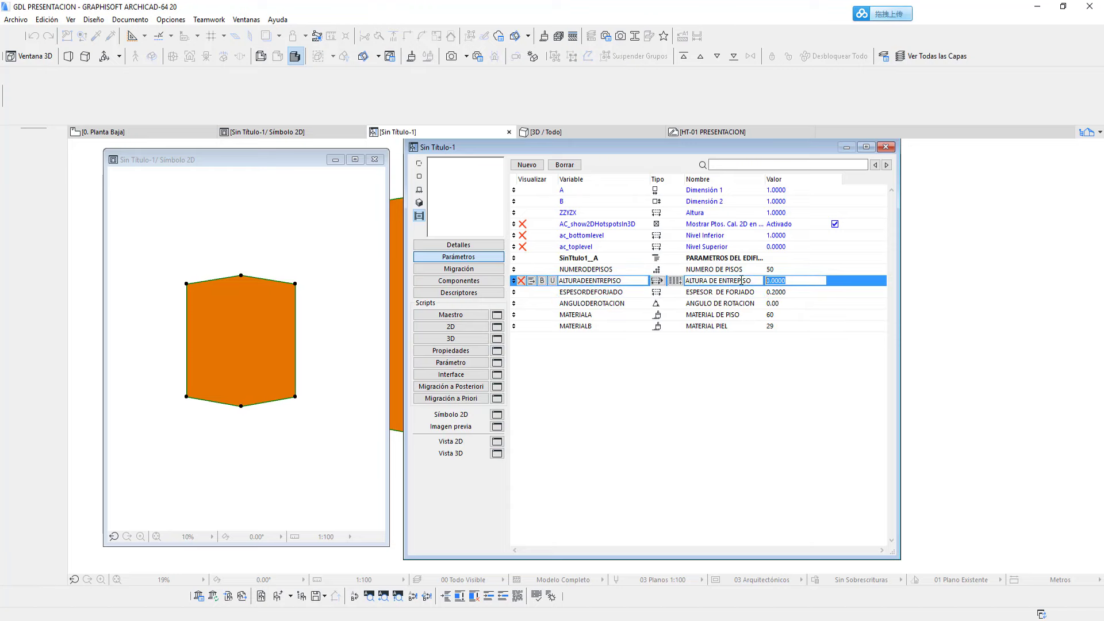
{"action": "type", "text": "3"}
{"action": "left_click", "coordinate": [787, 304]}
{"action": "left_click", "coordinate": [747, 279]}
{"action": "type", "text": "4"}
{"action": "left_click", "coordinate": [770, 305]}
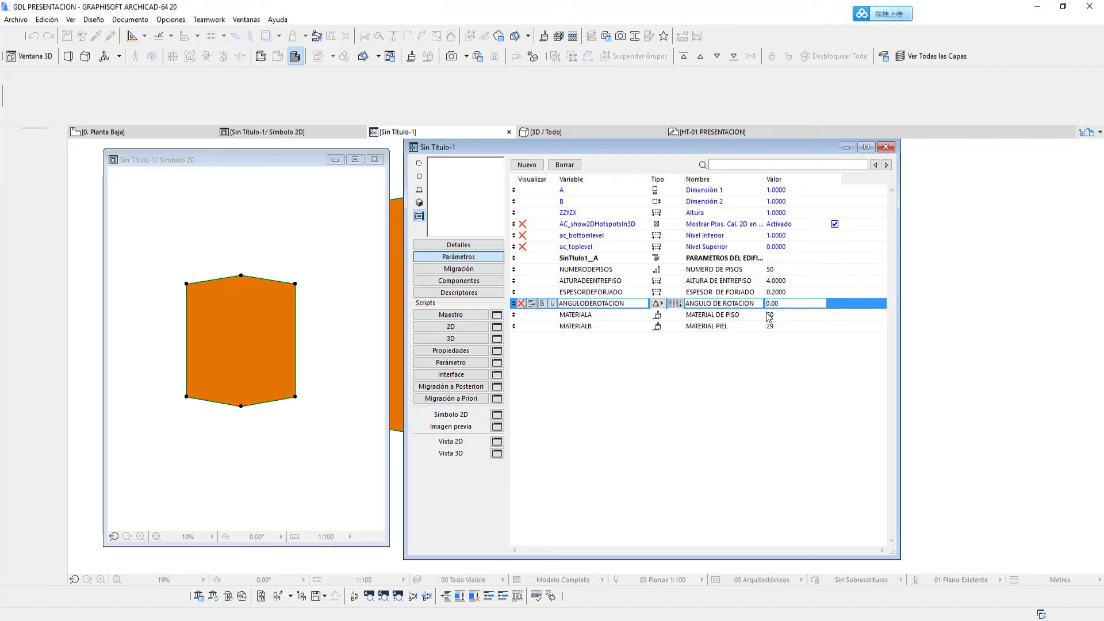
{"action": "left_click", "coordinate": [451, 339]}
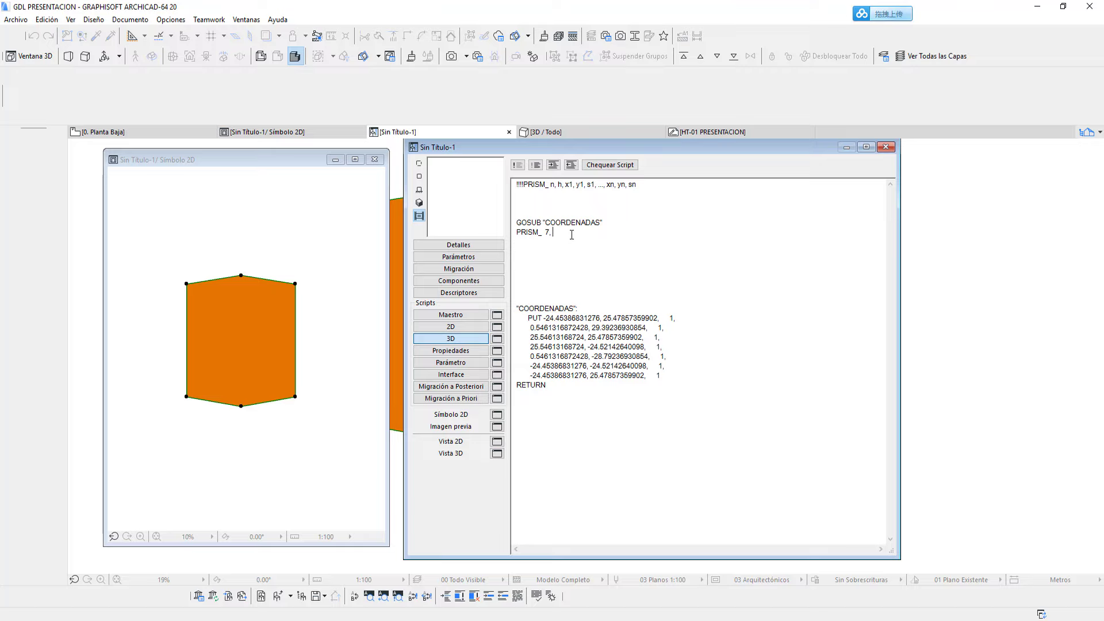
Complete the PRISM_ call as 'PRISM_ 7, ESPESORDEFORJADO'.
{"action": "type", "text": "A"}
{"action": "key", "text": "BackSpace"}
{"action": "type", "text": "ESP"}
{"action": "type", "text": "ESORDEFORJA"}
{"action": "type", "text": "DO,"}
{"action": "left_click_drag", "start_coordinate": [552, 232], "coordinate": [638, 232]}
{"action": "left_click", "coordinate": [636, 233]}
Add a 'GET (NSP)' line below the PRISM_ call.
{"action": "key", "text": "Return"}
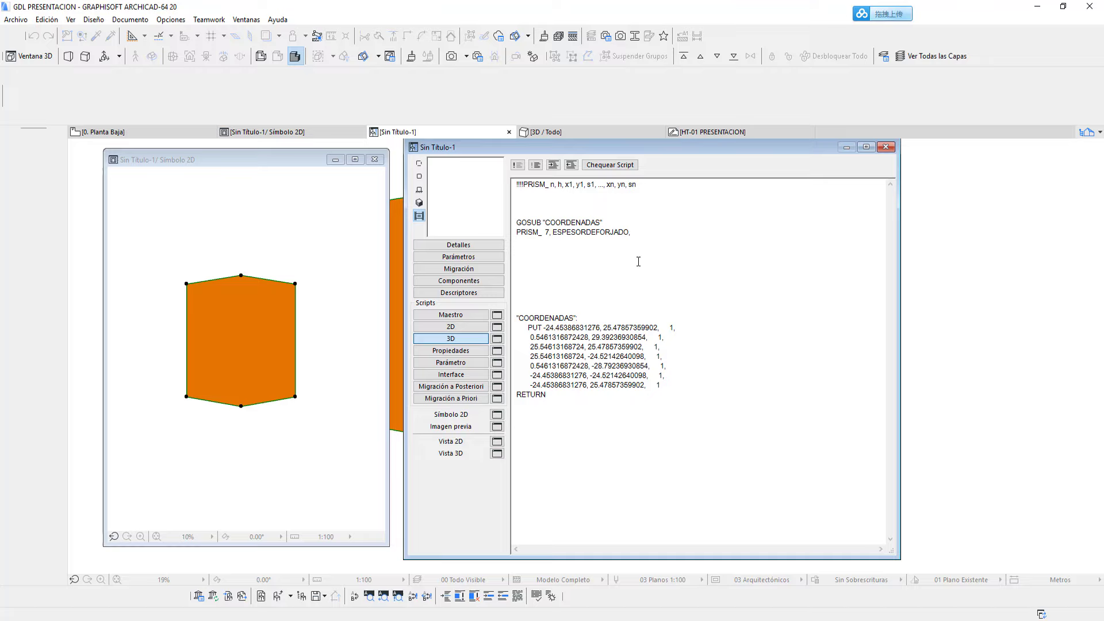
{"action": "type", "text": "GET ("}
{"action": "type", "text": "N"}
{"action": "type", "text": "SP"}
{"action": "left_click", "coordinate": [510, 224]}
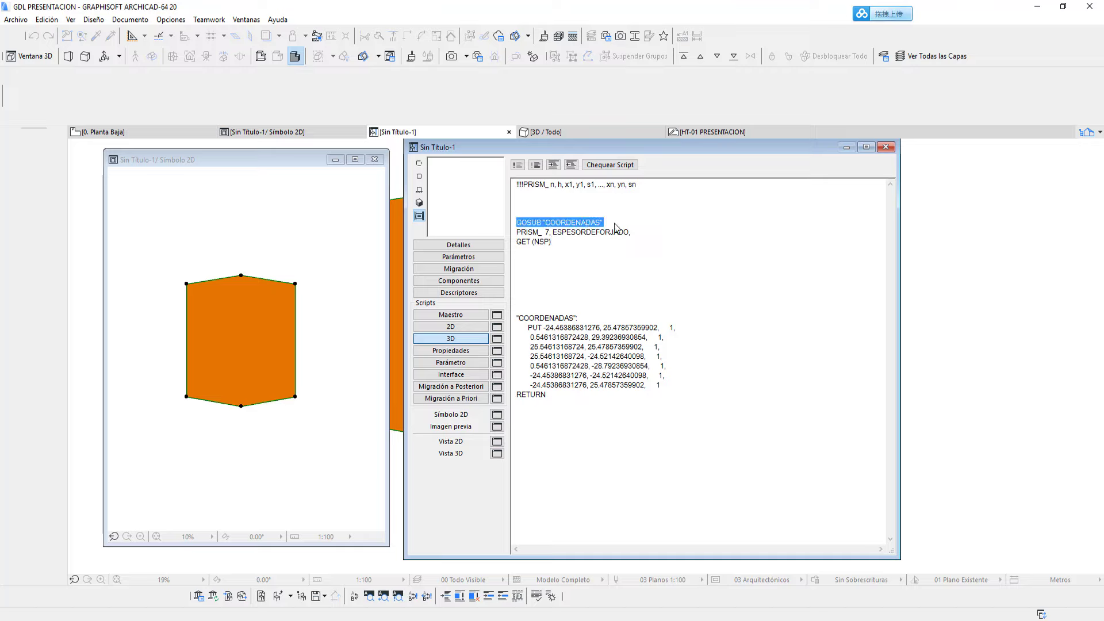
{"action": "left_click", "coordinate": [579, 316]}
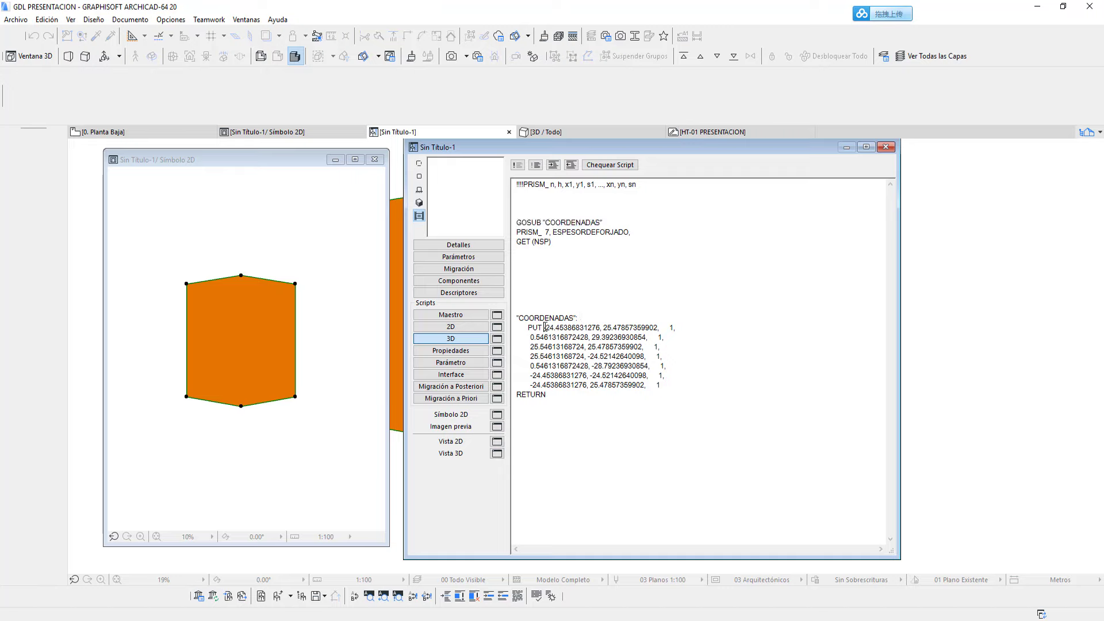
{"action": "mouse_move", "coordinate": [544, 327]}
{"action": "left_mouse_down"}
{"action": "mouse_move", "coordinate": [676, 346]}
{"action": "mouse_move", "coordinate": [550, 397]}
{"action": "mouse_move", "coordinate": [520, 397]}
{"action": "left_mouse_up"}
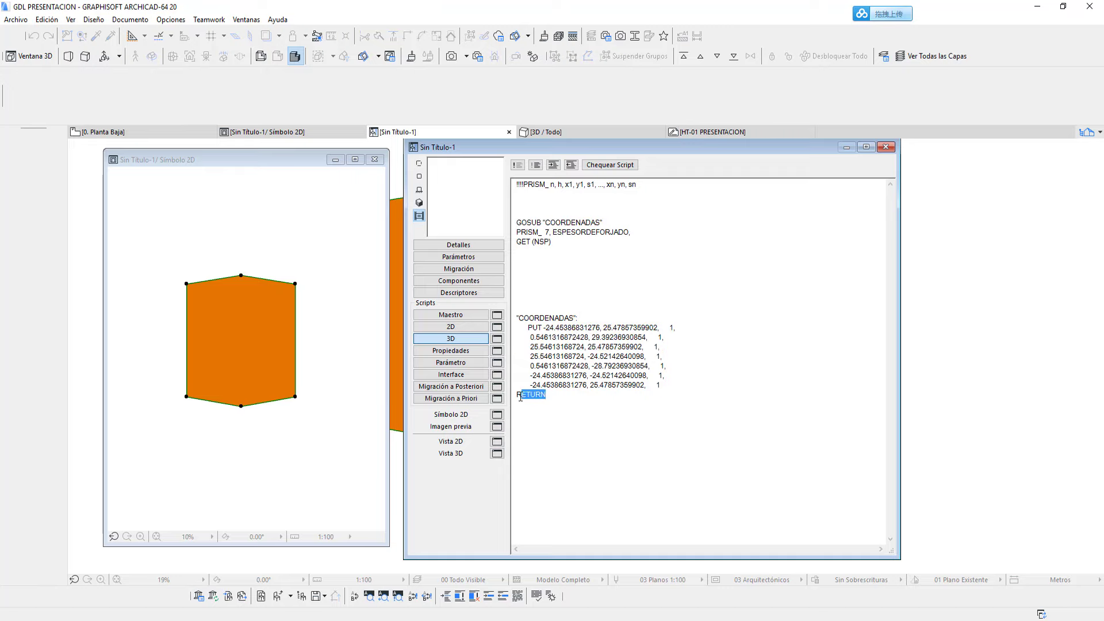
{"action": "left_click", "coordinate": [510, 236]}
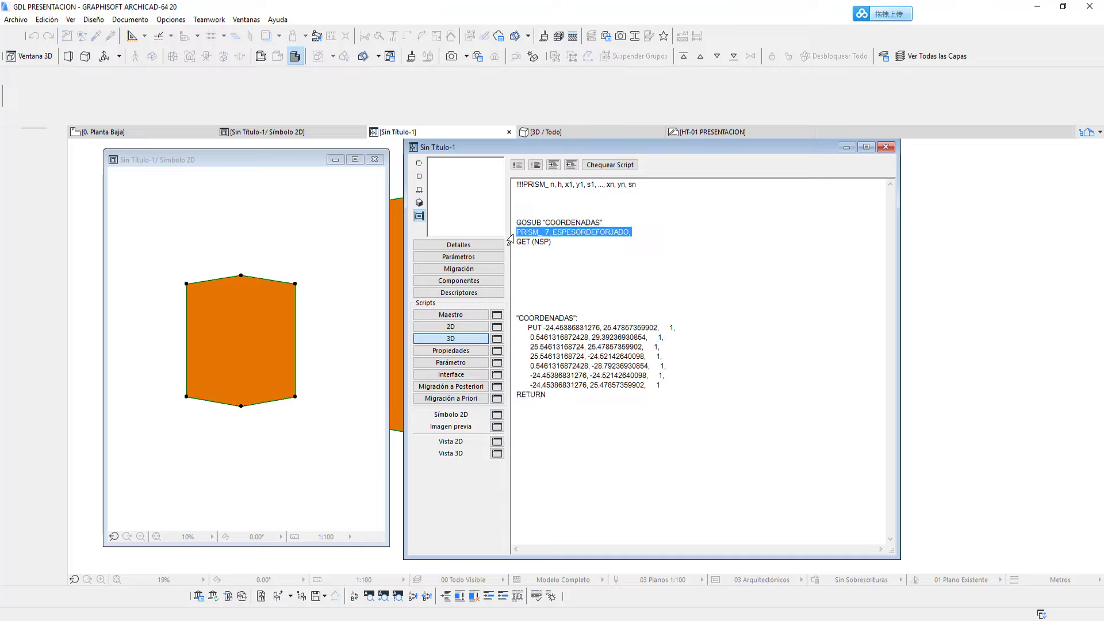
{"action": "left_click", "coordinate": [544, 233]}
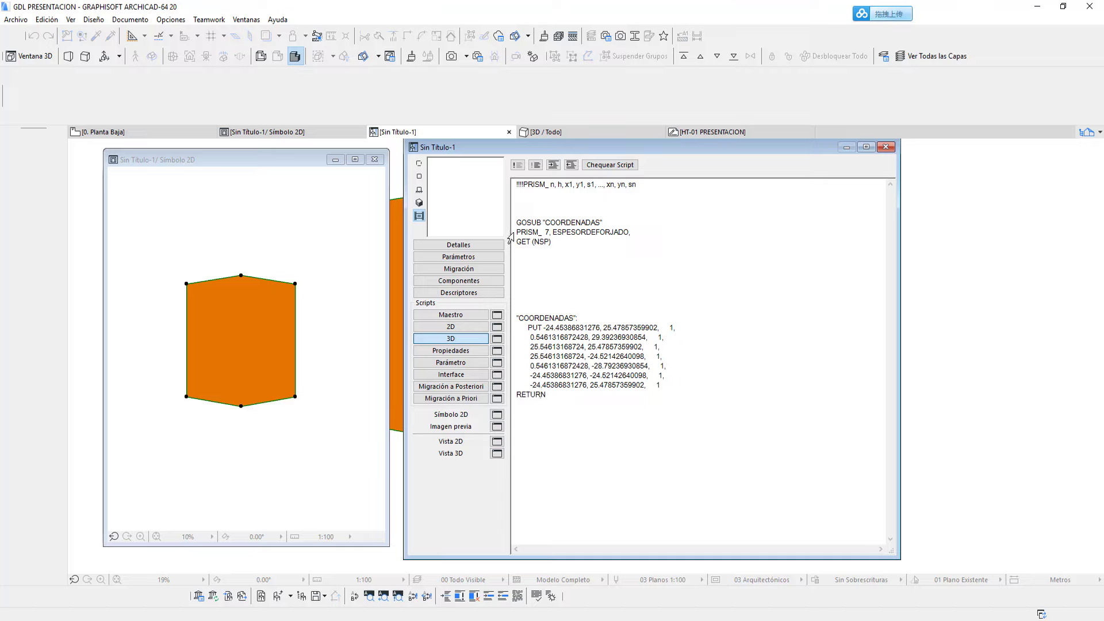
{"action": "double_click", "coordinate": [547, 232]}
Check the PRISM_ and GET (NSP) lines and finish the script with END.
{"action": "left_click", "coordinate": [576, 239]}
{"action": "left_click_drag", "start_coordinate": [553, 233], "coordinate": [635, 232]}
{"action": "left_click", "coordinate": [634, 231]}
{"action": "left_click", "coordinate": [519, 246]}
{"action": "left_click", "coordinate": [553, 242]}
{"action": "left_click_drag", "start_coordinate": [533, 242], "coordinate": [551, 242]}
{"action": "left_click", "coordinate": [555, 241]}
{"action": "key", "text": "Return"}
{"action": "key", "text": "Return"}
{"action": "key", "text": "Return"}
{"action": "type", "text": "E"}
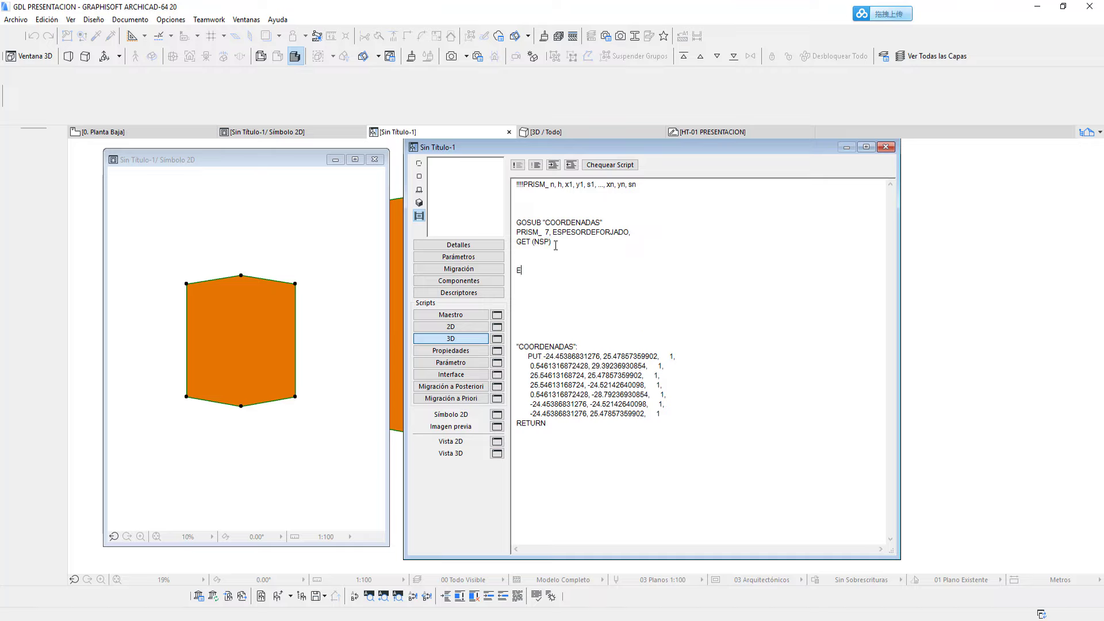
{"action": "type", "text": "ND"}
{"action": "left_click", "coordinate": [589, 260]}
Verify the 3D script is correct and open the object's 3D preview.
{"action": "left_click", "coordinate": [622, 165]}
{"action": "left_click", "coordinate": [368, 289]}
{"action": "left_click", "coordinate": [497, 454]}
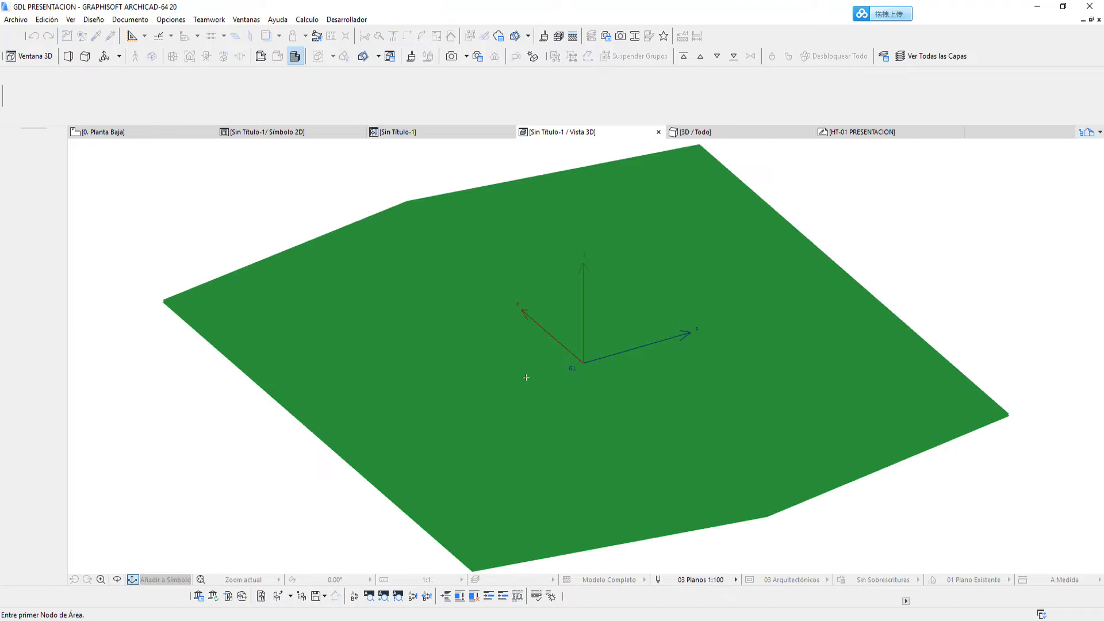
{"action": "scroll", "coordinate": [514, 343], "scroll_direction": "down", "scroll_amount": 2}
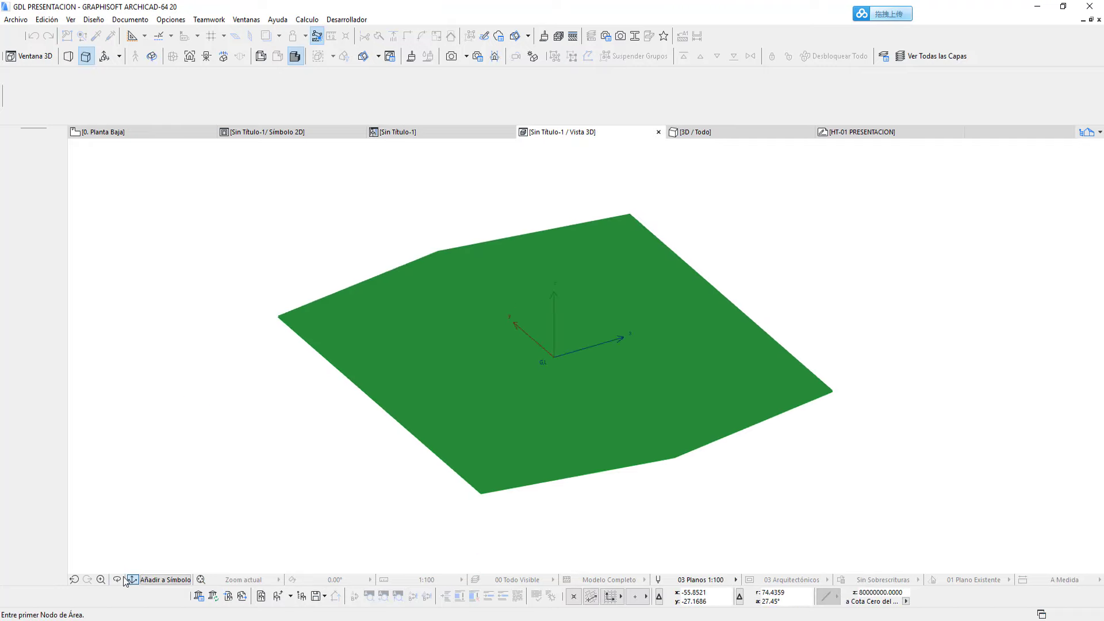
{"action": "key", "text": "o"}
{"action": "mouse_move", "coordinate": [346, 501]}
{"action": "left_mouse_down"}
{"action": "mouse_move", "coordinate": [450, 436]}
{"action": "mouse_move", "coordinate": [485, 475]}
{"action": "mouse_move", "coordinate": [411, 436]}
{"action": "mouse_move", "coordinate": [376, 434]}
{"action": "mouse_move", "coordinate": [438, 412]}
{"action": "mouse_move", "coordinate": [419, 438]}
{"action": "mouse_move", "coordinate": [472, 398]}
{"action": "mouse_move", "coordinate": [488, 453]}
{"action": "mouse_move", "coordinate": [516, 445]}
{"action": "mouse_move", "coordinate": [421, 494]}
{"action": "left_mouse_up"}
Orbit, fit and pan the 3D view onto the flat green hexagonal slab, then restore the script windows.
{"action": "mouse_move", "coordinate": [316, 447]}
{"action": "middle_mouse_down", "text": "shift"}
{"action": "mouse_move", "coordinate": [335, 379]}
{"action": "mouse_move", "coordinate": [426, 424]}
{"action": "mouse_move", "coordinate": [463, 468]}
{"action": "mouse_move", "coordinate": [421, 477]}
{"action": "mouse_move", "coordinate": [442, 478]}
{"action": "middle_mouse_up", "text": "shift"}
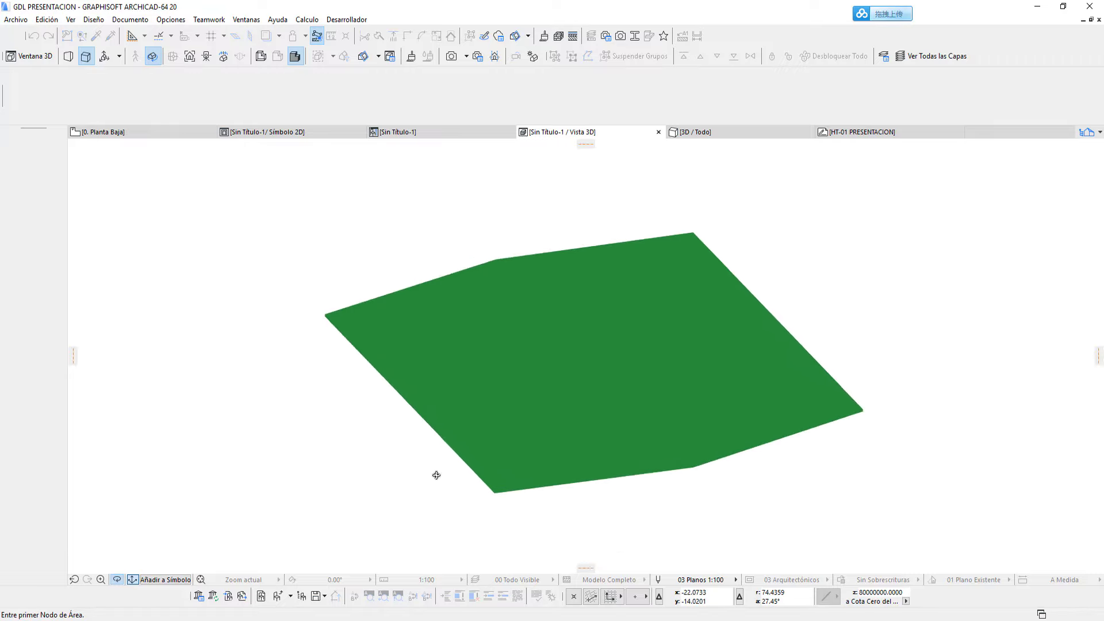
{"action": "middle_click", "coordinate": [426, 436]}
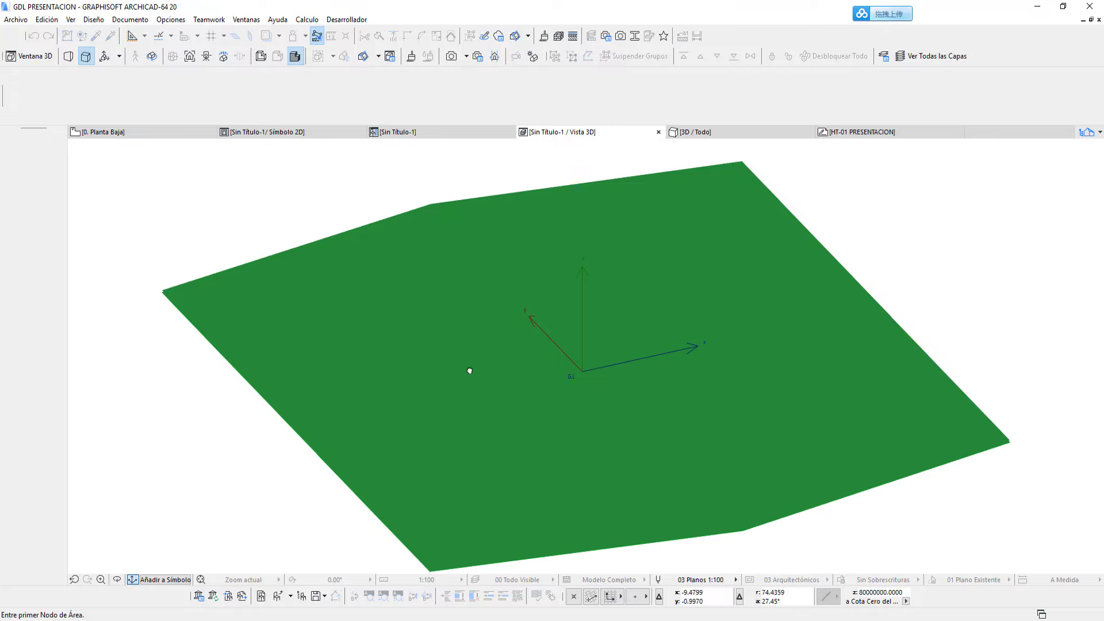
{"action": "scroll", "coordinate": [468, 372], "scroll_direction": "down", "scroll_amount": 3}
{"action": "scroll", "coordinate": [623, 406], "scroll_direction": "down", "scroll_amount": 3}
{"action": "middle_click_drag", "start_coordinate": [623, 407], "coordinate": [596, 455]}
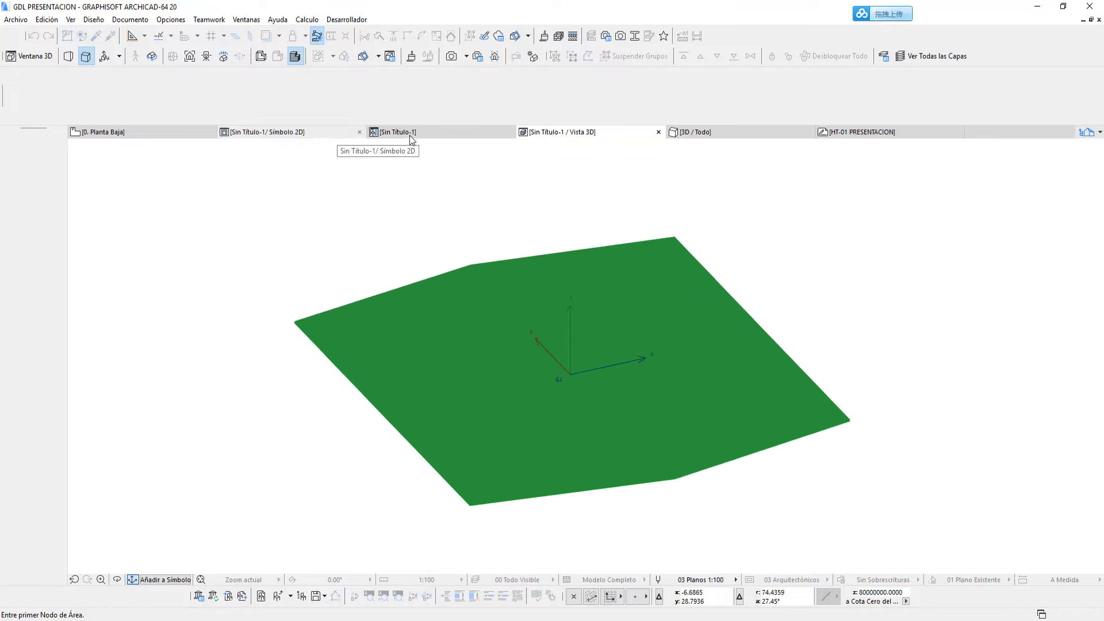
{"action": "left_click", "coordinate": [338, 133]}
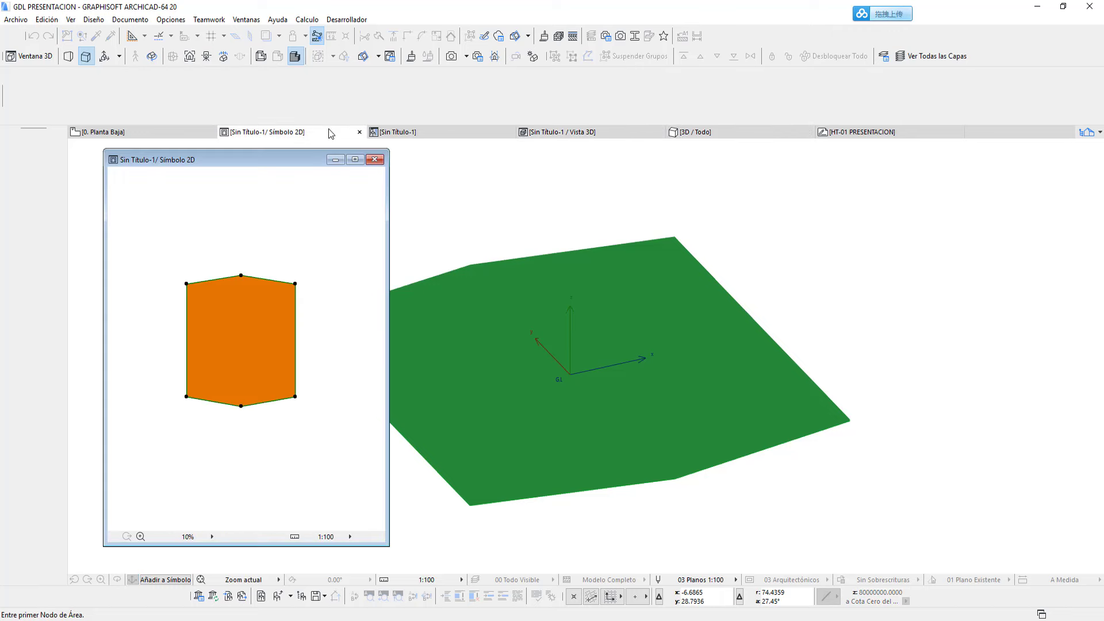
{"action": "left_click", "coordinate": [375, 133]}
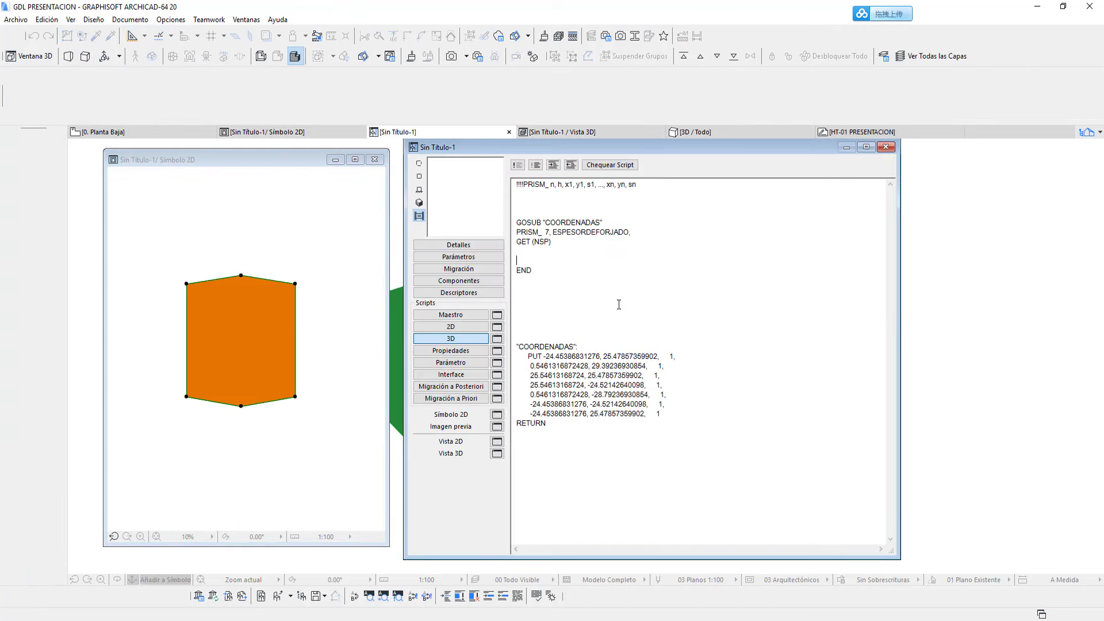
Select the first point's status code 1 in the script and bring up the GDL Reference Guide.
{"action": "double_click", "coordinate": [672, 356]}
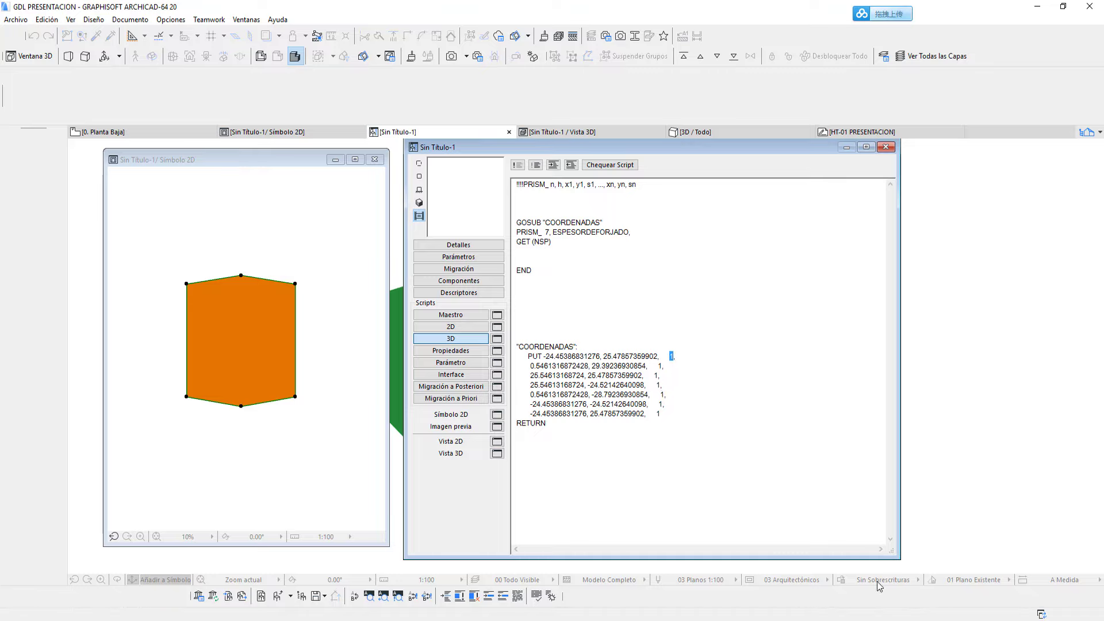
{"action": "key", "text": "alt+Tab"}
{"action": "left_click_drag", "start_coordinate": [381, 280], "coordinate": [382, 519]}
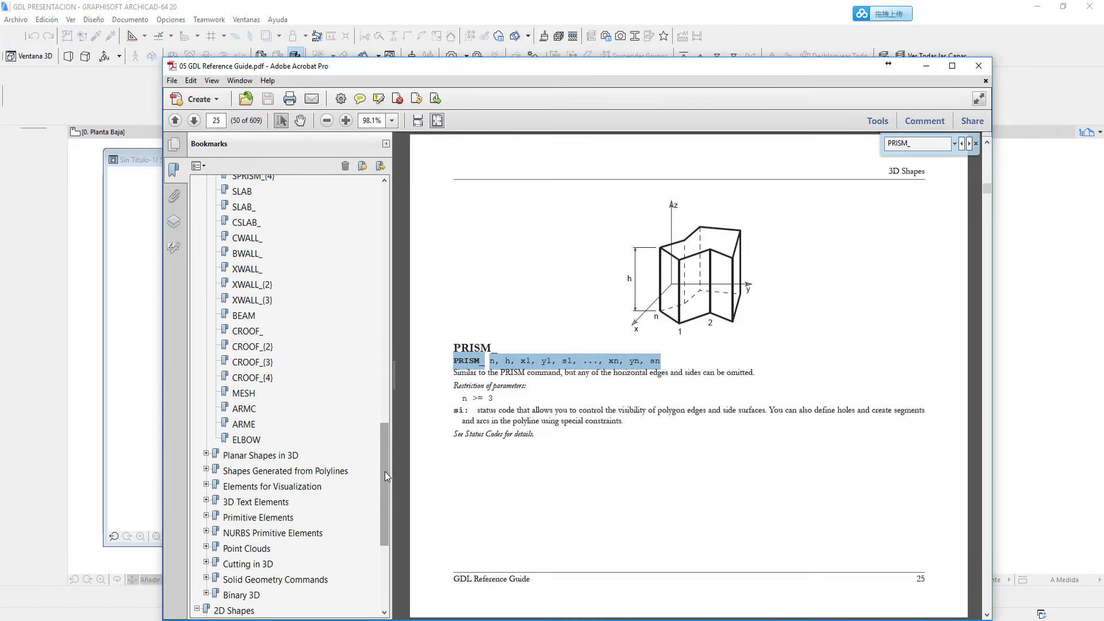
{"action": "left_click_drag", "start_coordinate": [385, 477], "coordinate": [385, 323]}
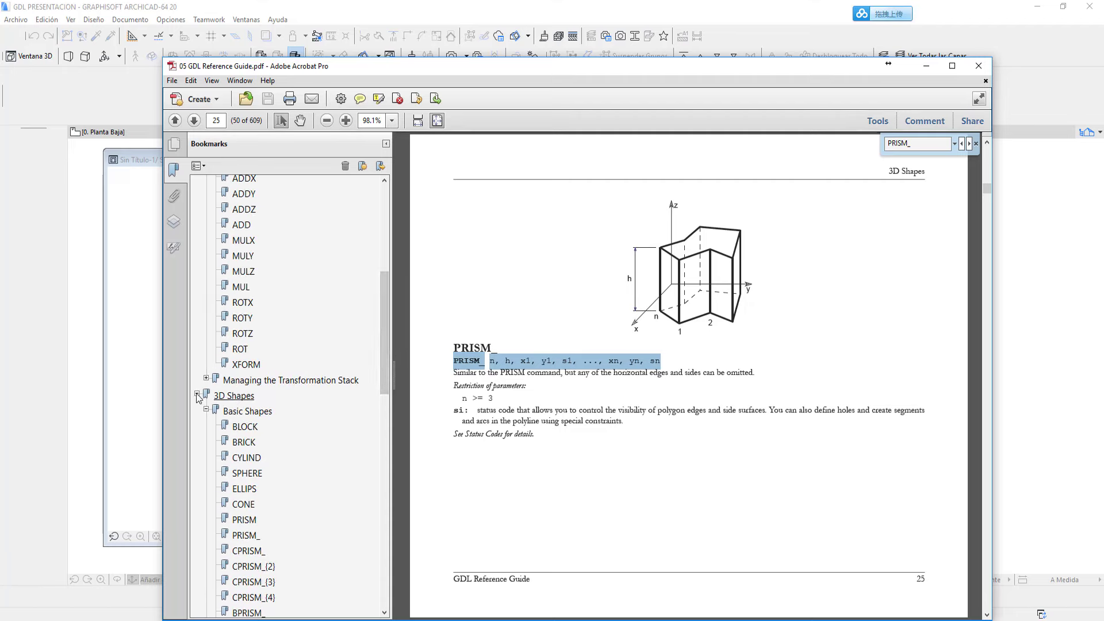
Find status code 15 for fully visible surfaces under Status Codes, then minimize Acrobat.
{"action": "left_click", "coordinate": [197, 393]}
{"action": "left_click", "coordinate": [197, 406]}
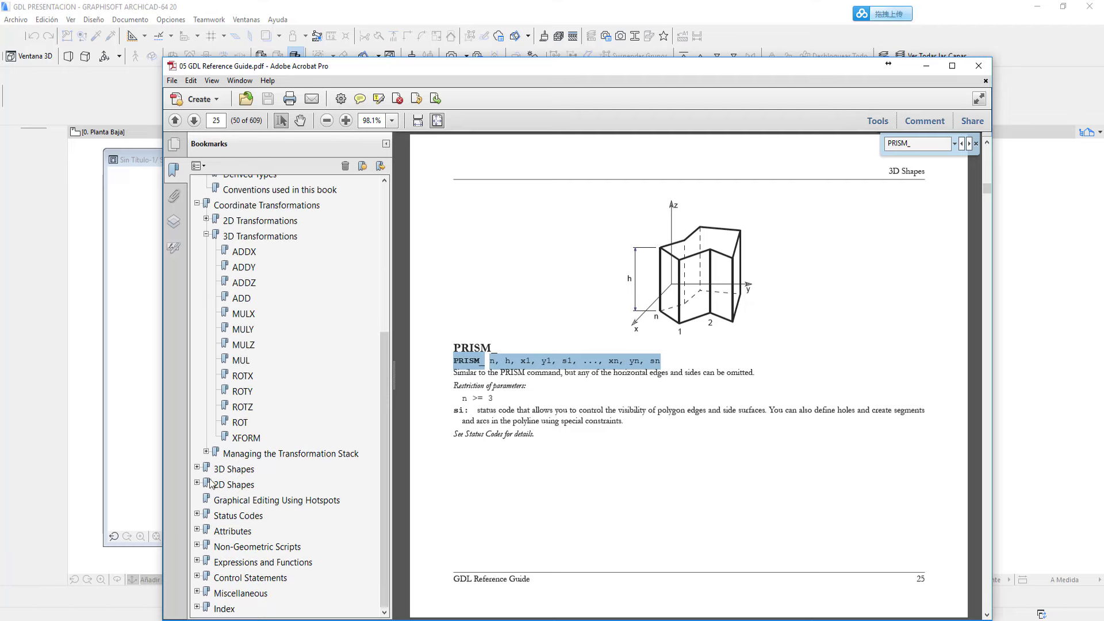
{"action": "left_click", "coordinate": [238, 515]}
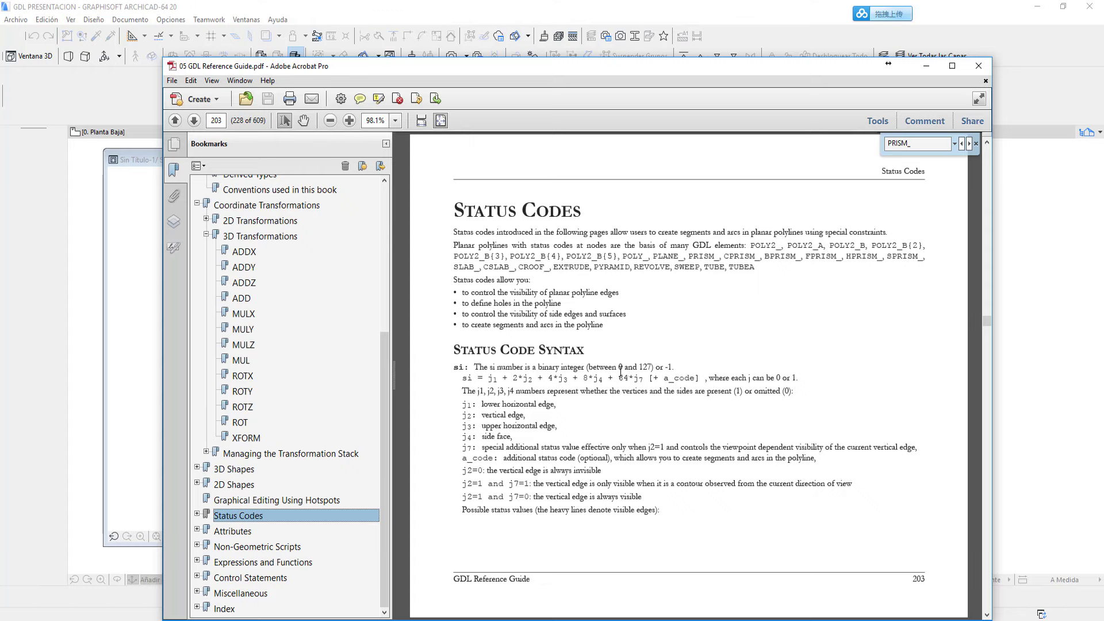
{"action": "left_click", "coordinate": [620, 368]}
{"action": "scroll", "coordinate": [615, 387], "scroll_direction": "down", "scroll_amount": 2}
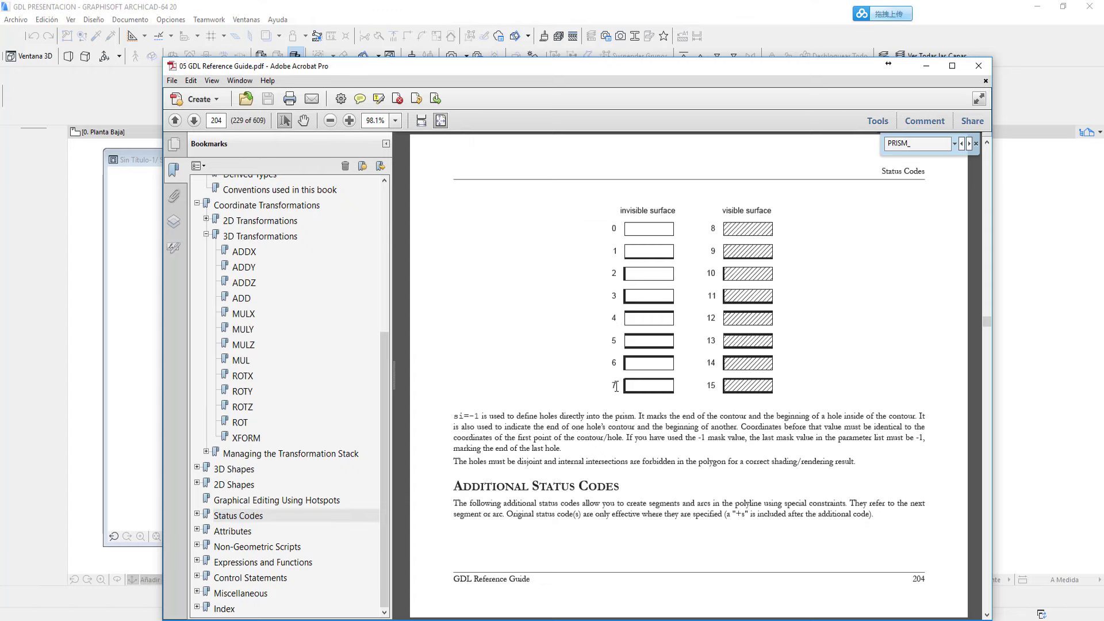
{"action": "double_click", "coordinate": [710, 384]}
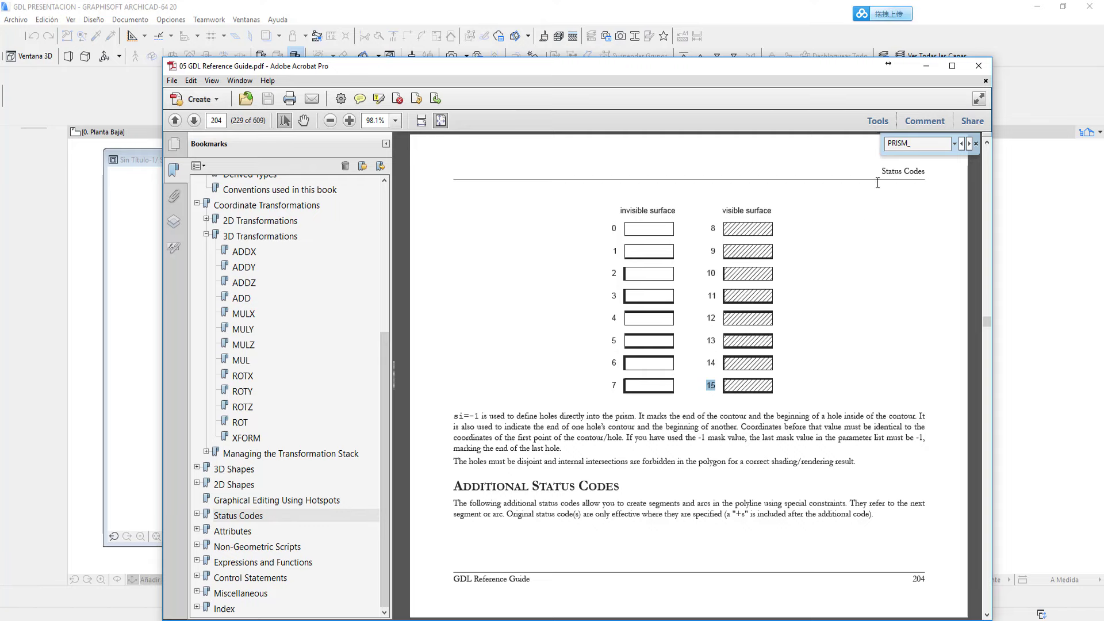
{"action": "left_click", "coordinate": [930, 70]}
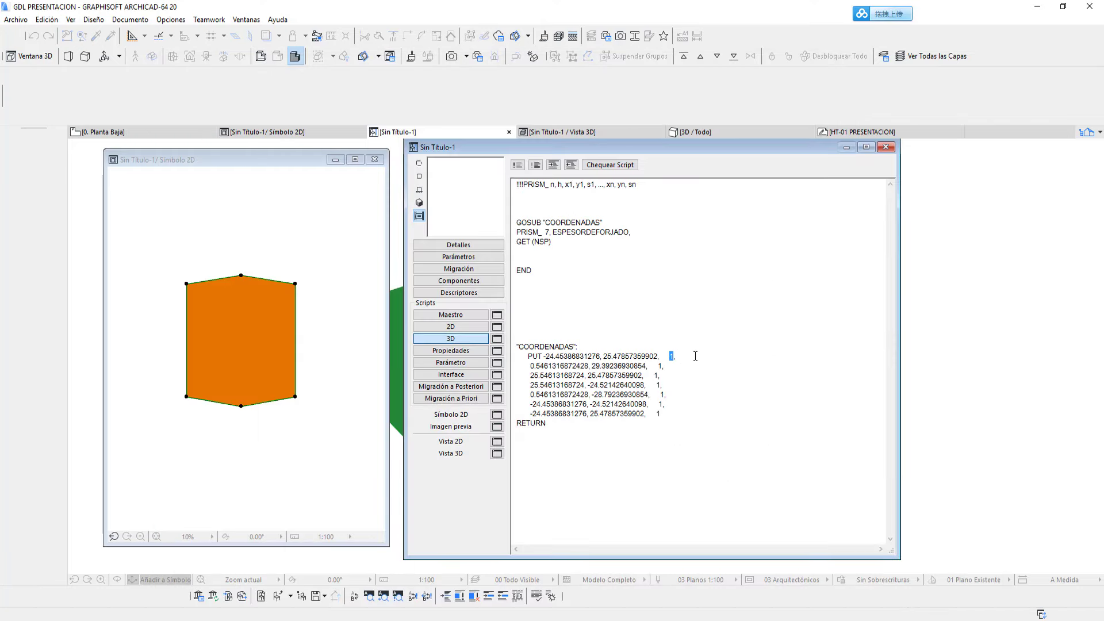
Replace the status value 1 with 15 across the COORDENADAS PUT lines using Find/Replace.
{"action": "double_click", "coordinate": [669, 355]}
{"action": "left_click", "coordinate": [678, 357]}
{"action": "key", "text": "ctrl+f"}
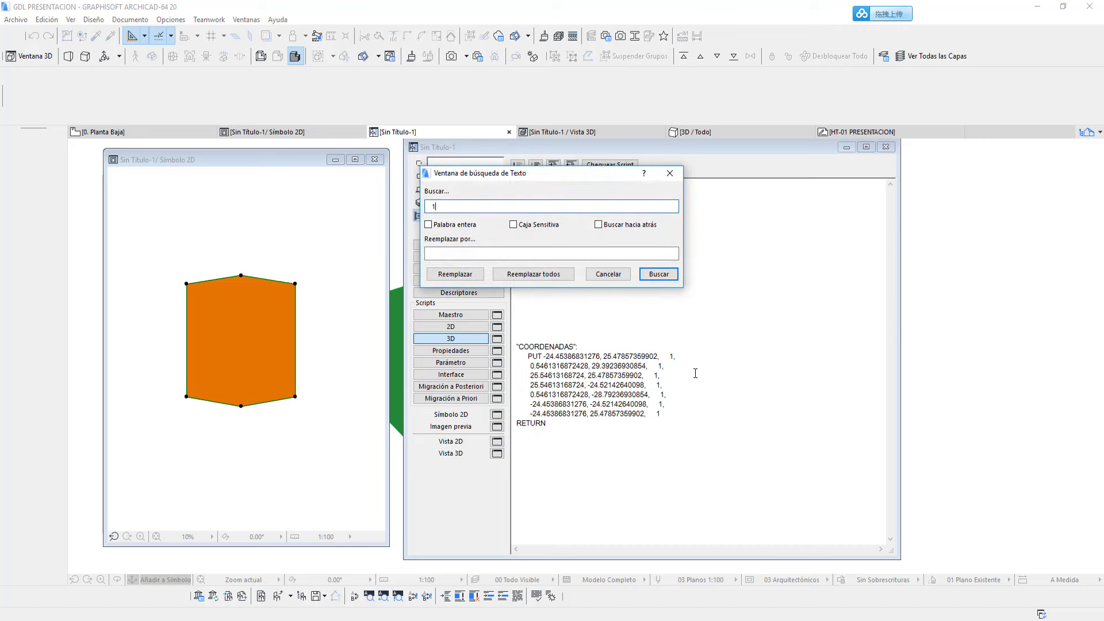
{"action": "type", "text": ","}
{"action": "left_click", "coordinate": [482, 254]}
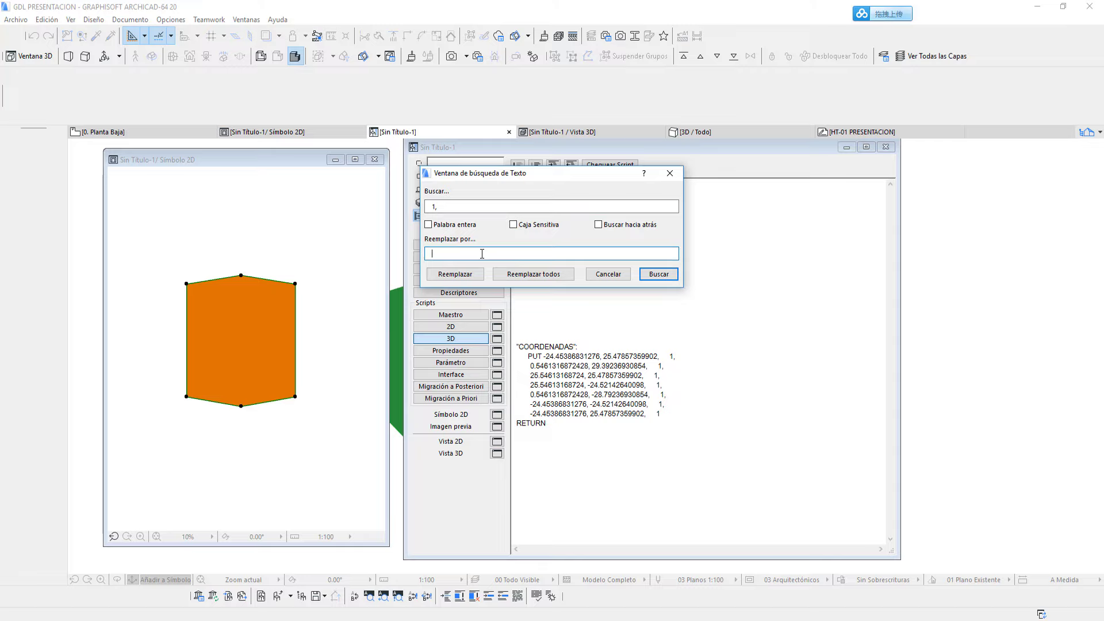
{"action": "type", "text": "15,"}
{"action": "left_click", "coordinate": [558, 275]}
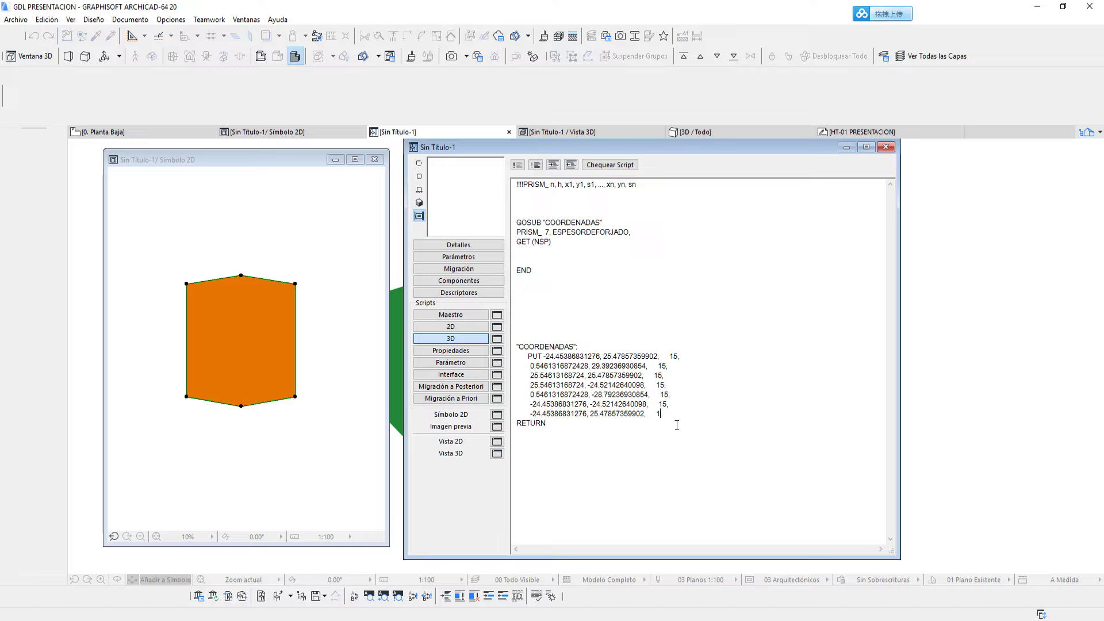
Change the last remaining status value to 15 and check the script.
{"action": "double_click", "coordinate": [659, 414]}
{"action": "type", "text": "15"}
{"action": "left_click", "coordinate": [609, 164]}
{"action": "left_click", "coordinate": [437, 288]}
{"action": "left_click", "coordinate": [496, 453]}
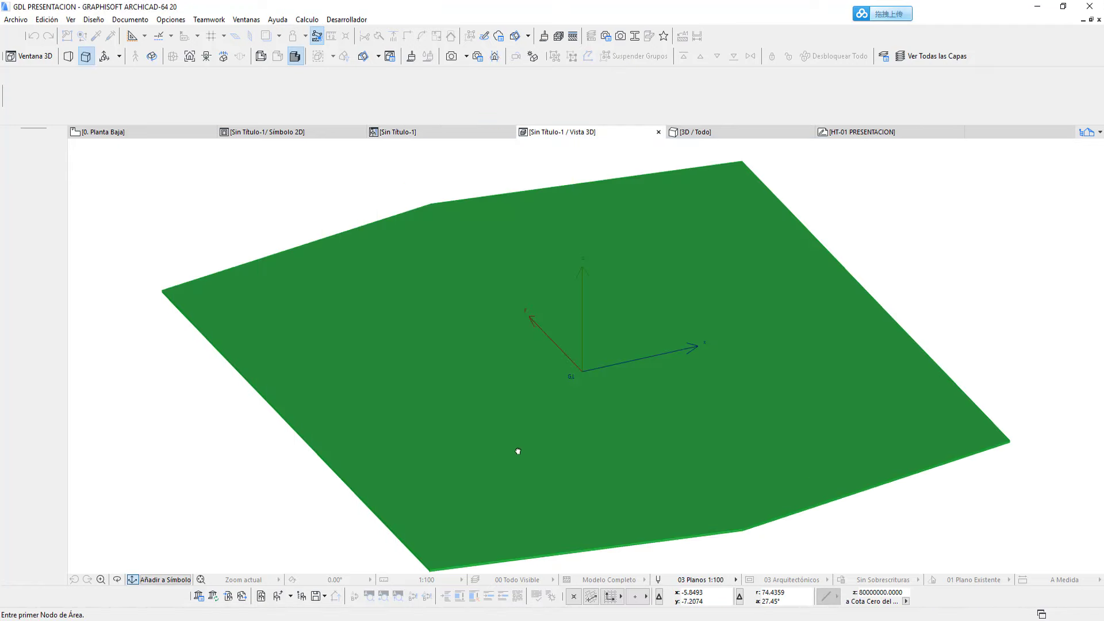
{"action": "scroll", "coordinate": [460, 501], "scroll_direction": "up", "scroll_amount": 3}
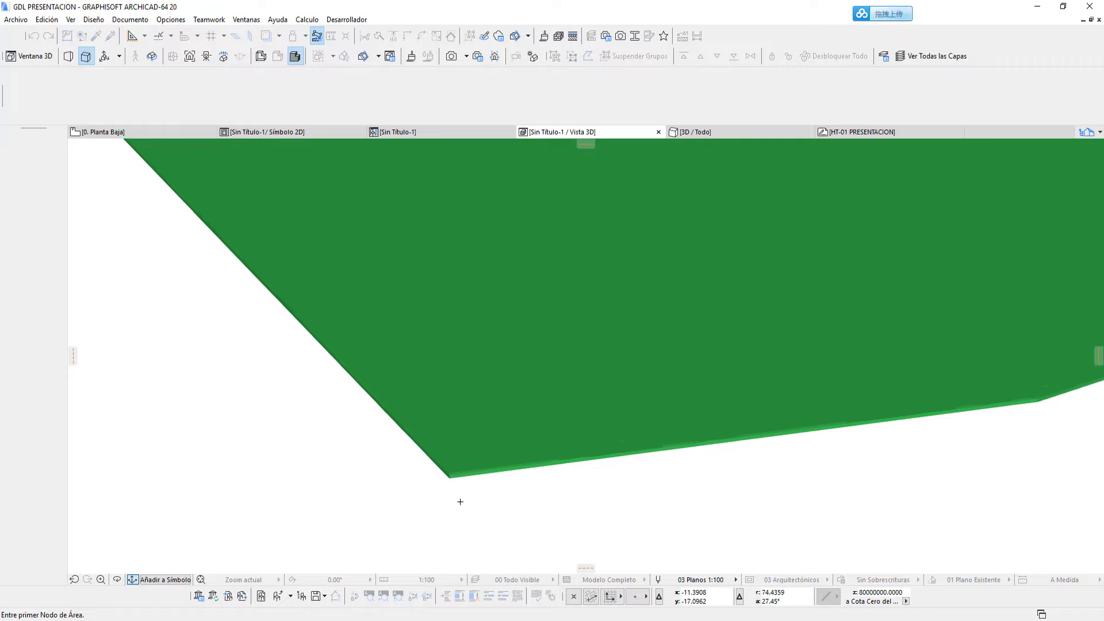
{"action": "scroll", "coordinate": [460, 501], "scroll_direction": "up", "scroll_amount": 1}
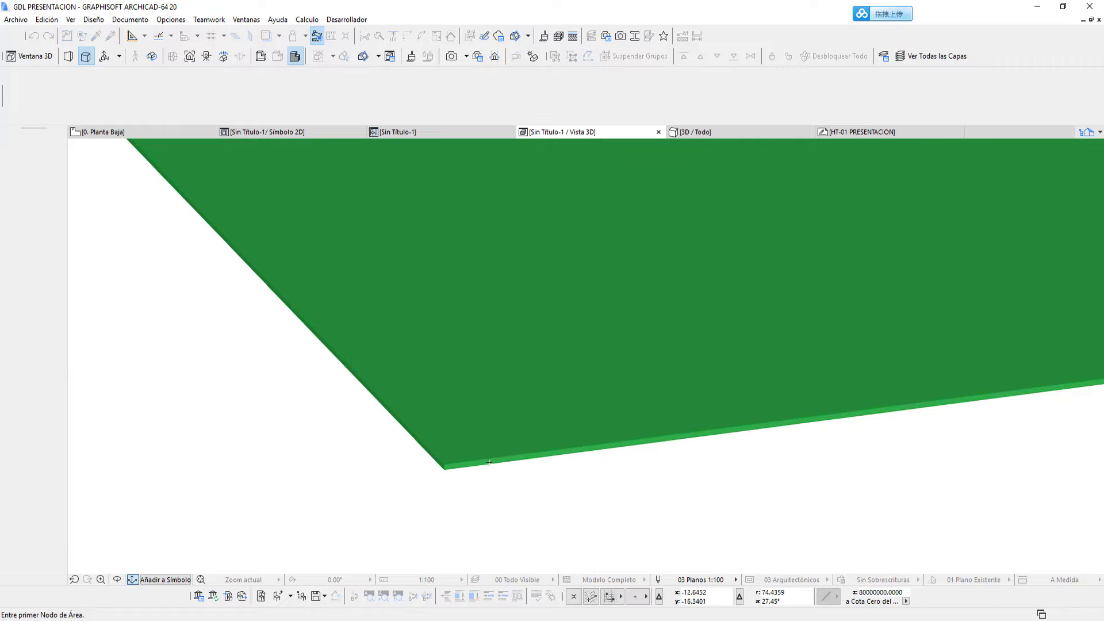
{"action": "scroll", "coordinate": [489, 462], "scroll_direction": "down", "scroll_amount": 1}
{"action": "scroll", "coordinate": [493, 473], "scroll_direction": "down", "scroll_amount": 2}
{"action": "scroll", "coordinate": [571, 475], "scroll_direction": "down", "scroll_amount": 2}
{"action": "scroll", "coordinate": [606, 488], "scroll_direction": "down", "scroll_amount": 3}
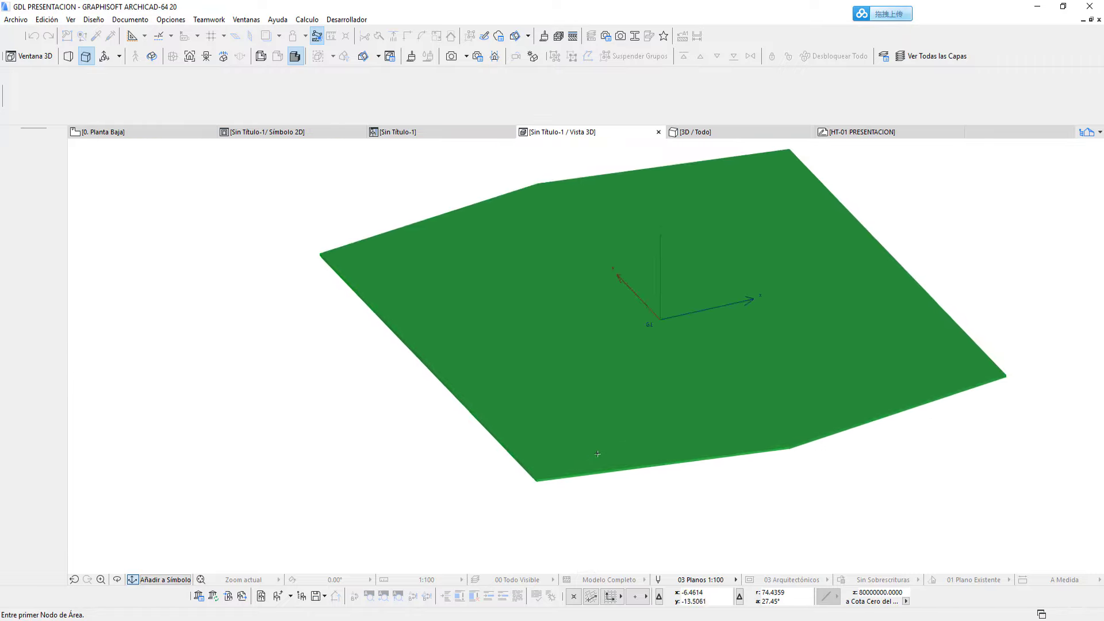
{"action": "middle_click_drag", "start_coordinate": [597, 454], "coordinate": [554, 468]}
{"action": "middle_click_drag", "start_coordinate": [630, 364], "coordinate": [571, 338]}
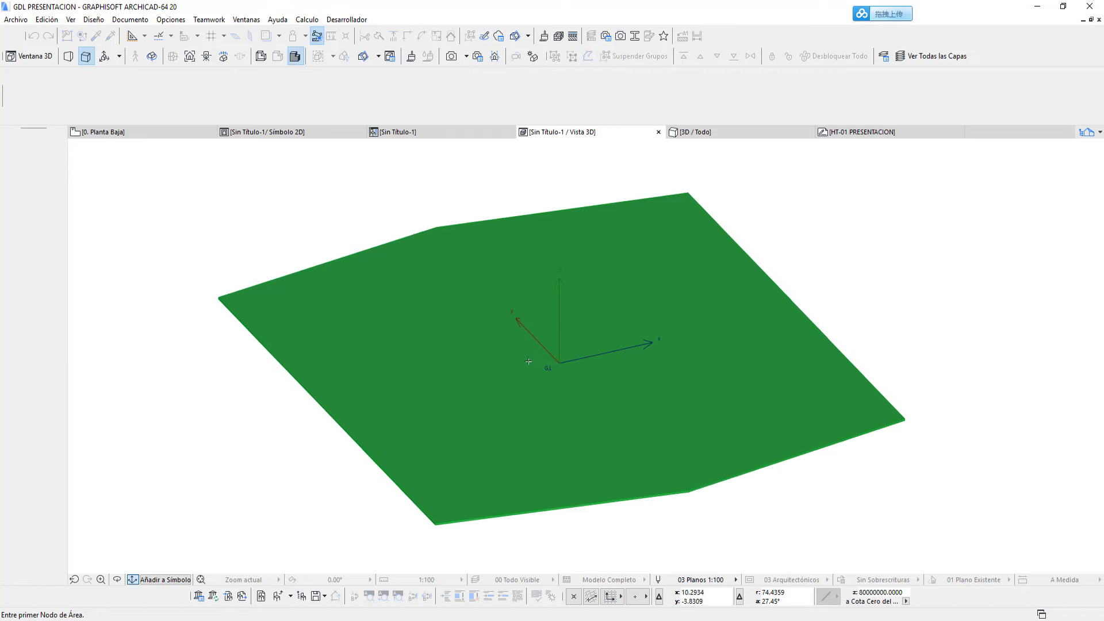
{"action": "mouse_move", "coordinate": [398, 133]}
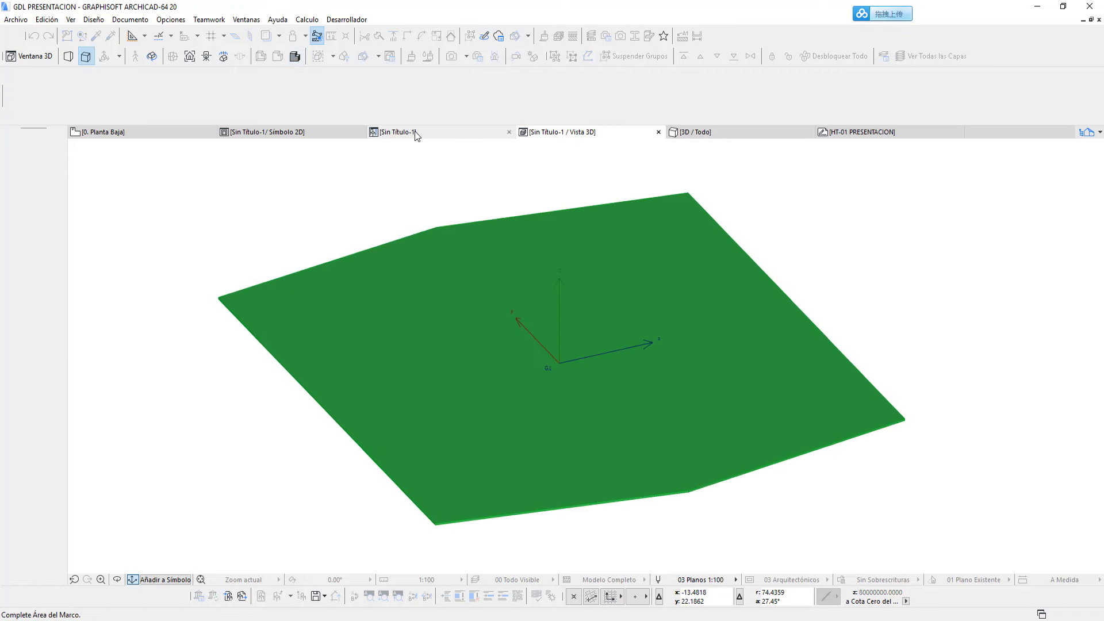
{"action": "left_click", "coordinate": [415, 132]}
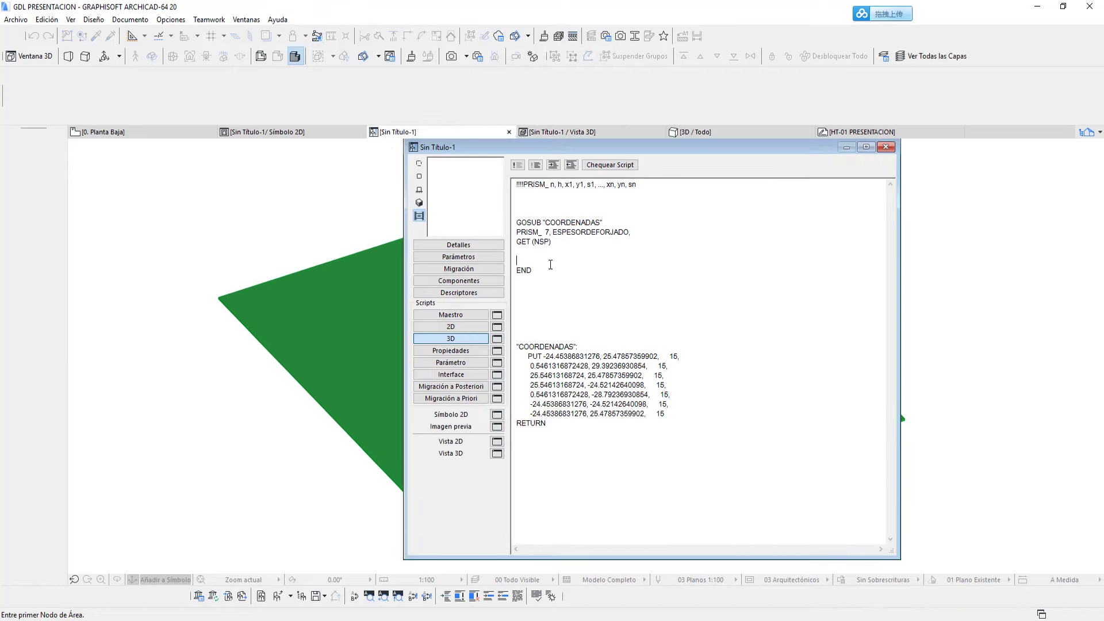
Add a MATERIAL MATERIALA line right after the GOSUB "COORDENADAS" call.
{"action": "left_click", "coordinate": [618, 223]}
{"action": "key", "text": "Return"}
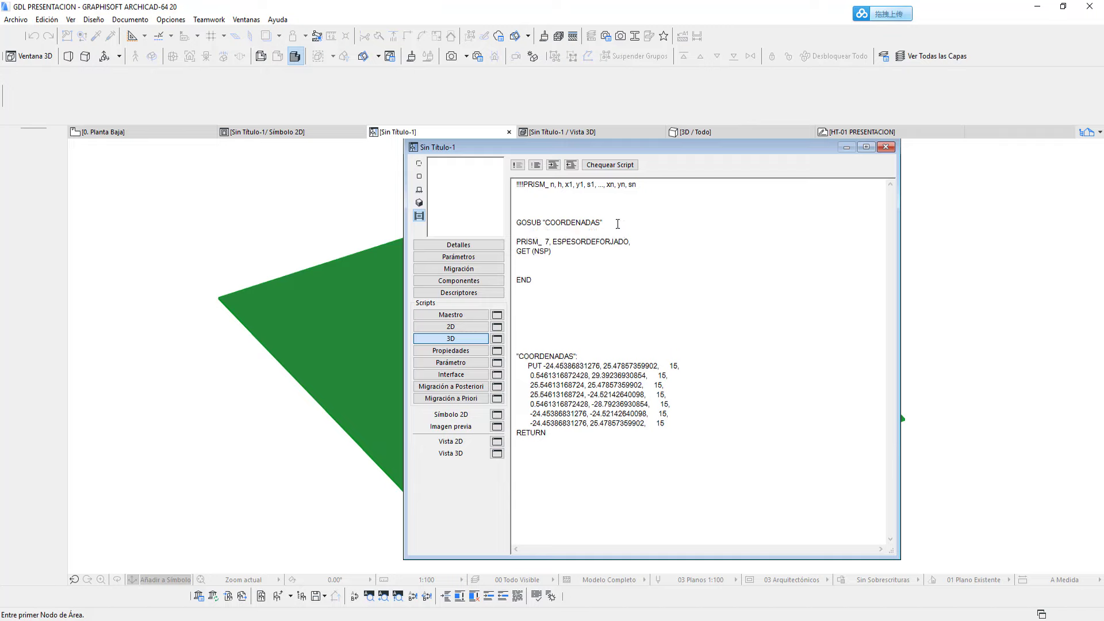
{"action": "type", "text": "MA"}
{"action": "type", "text": "TERIAL"}
{"action": "type", "text": " MATERIALA"}
Preview the slab in the 3D view, then return to the 3D script editor.
{"action": "left_click", "coordinate": [306, 248]}
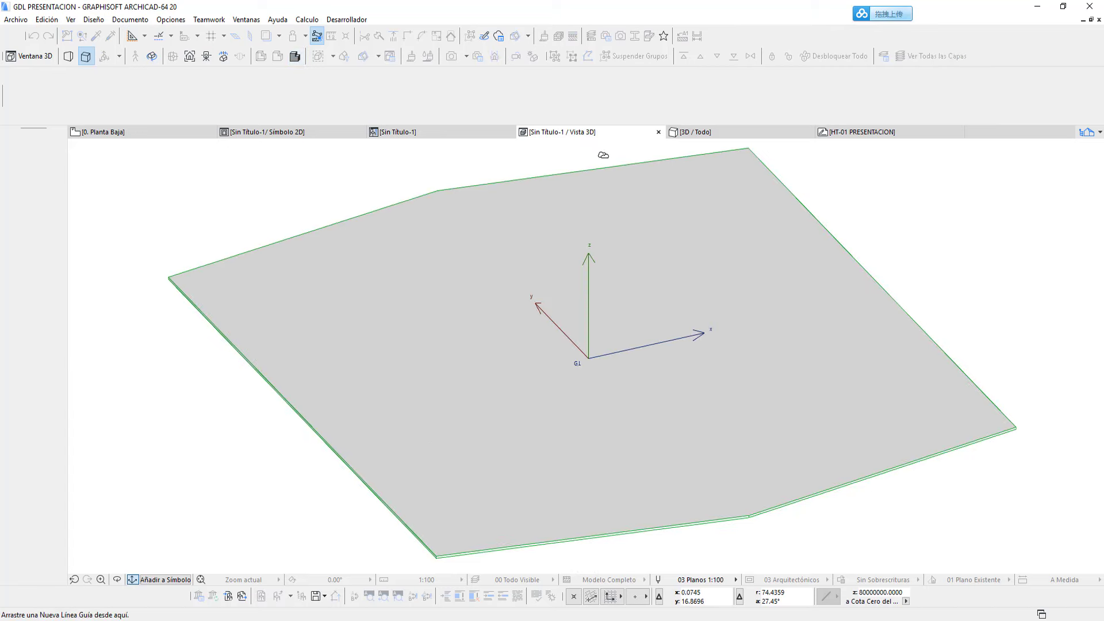
{"action": "mouse_move", "coordinate": [397, 132]}
{"action": "left_click", "coordinate": [472, 132]}
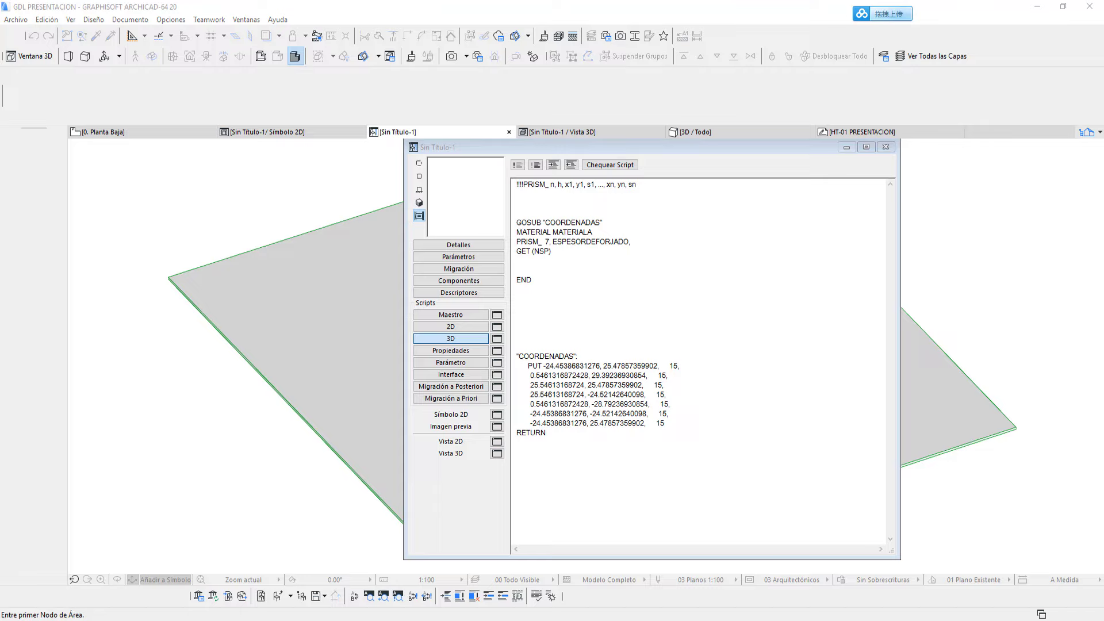
{"action": "left_click", "coordinate": [547, 211]}
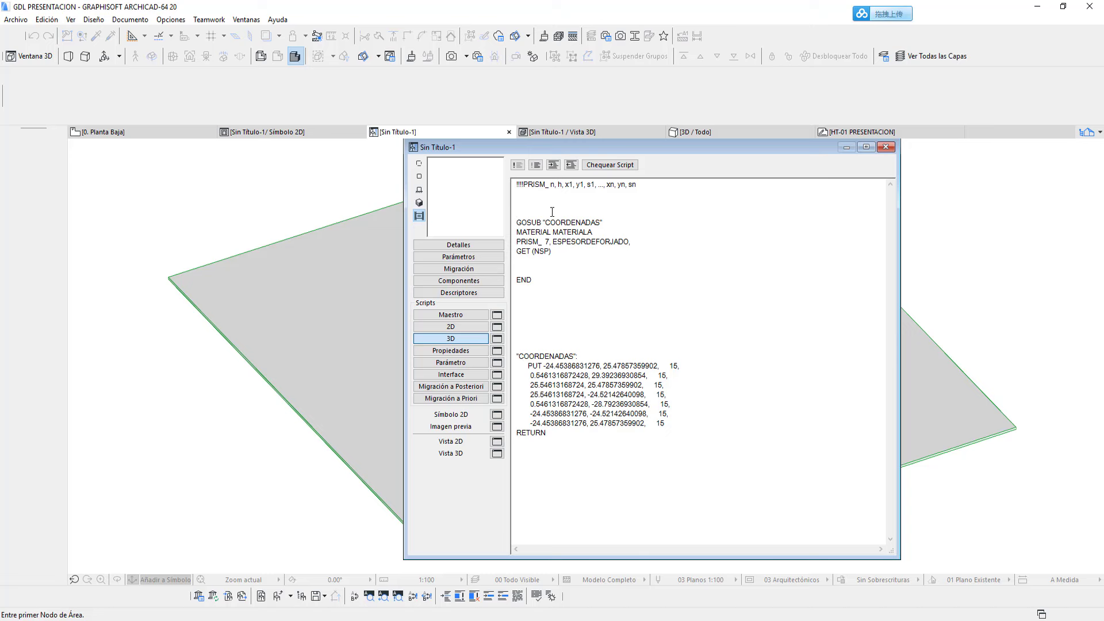
Search the GDL Reference Guide for FOR from the start of the document.
{"action": "key", "text": "alt+Tab"}
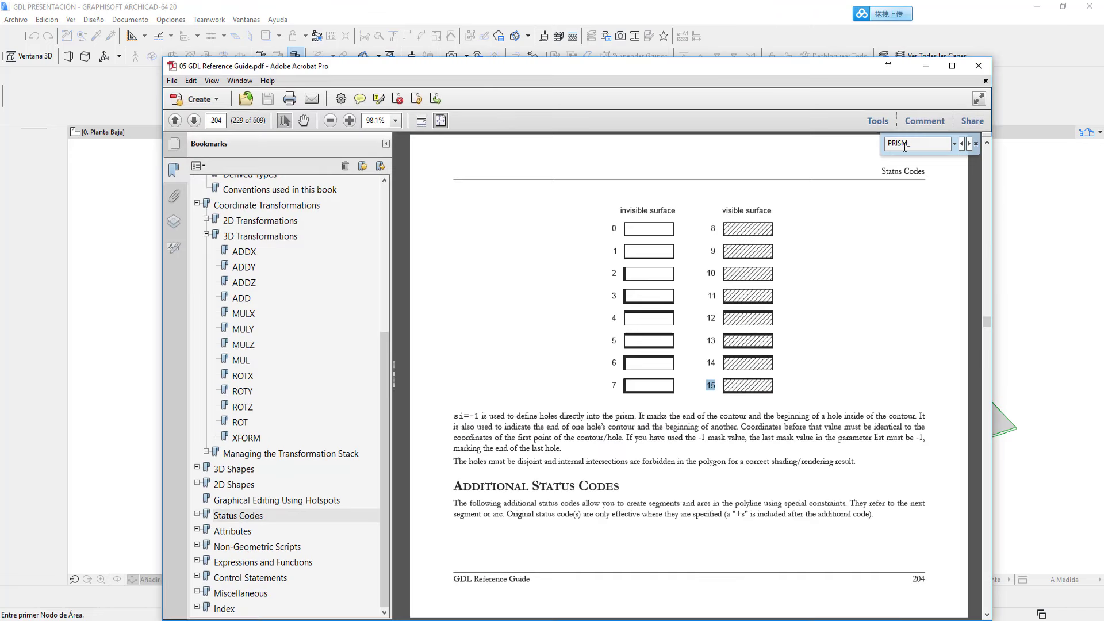
{"action": "left_click_drag", "start_coordinate": [384, 372], "coordinate": [384, 225]}
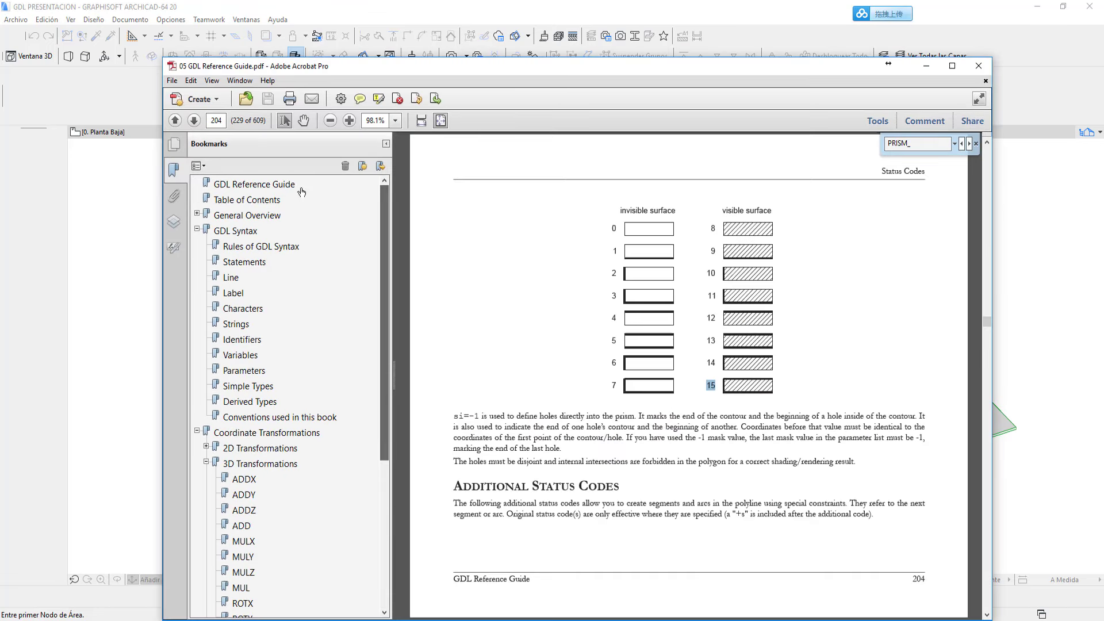
{"action": "left_click", "coordinate": [254, 184]}
{"action": "left_click", "coordinate": [922, 148]}
{"action": "type", "text": "FOR"}
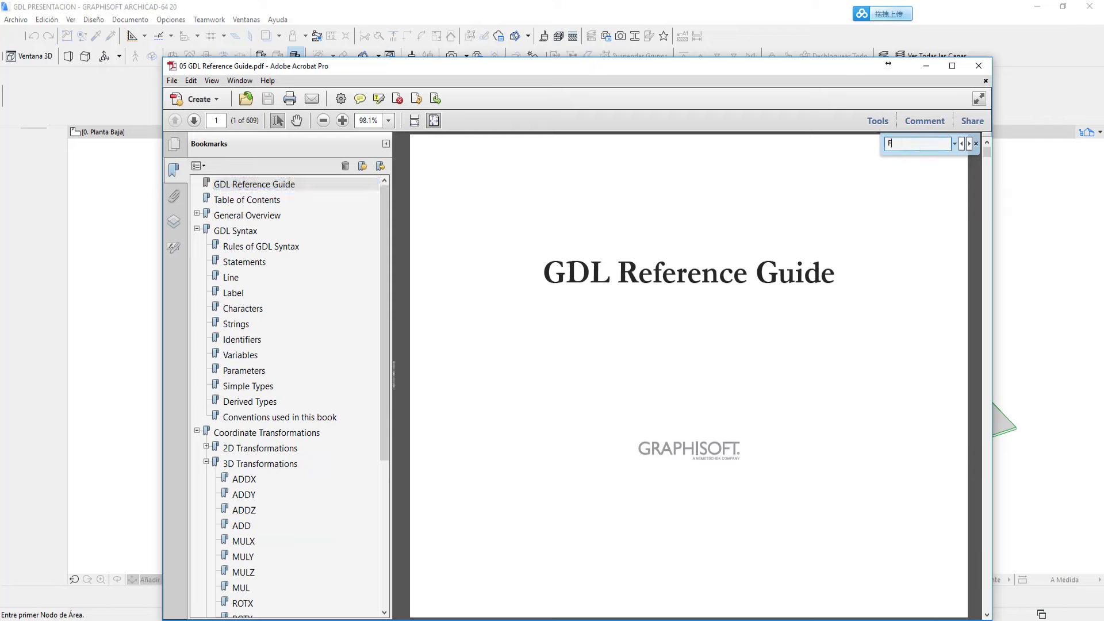
{"action": "key", "text": "Return"}
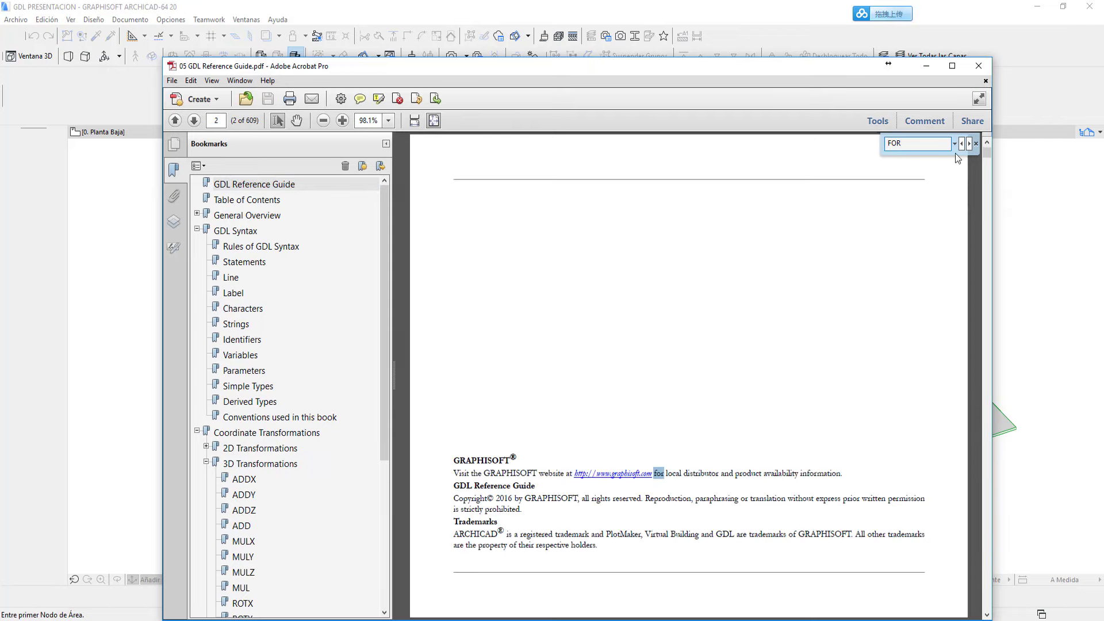
Step through the FOR matches and open the FOR - TO - NEXT section on page 299.
{"action": "left_click", "coordinate": [970, 144]}
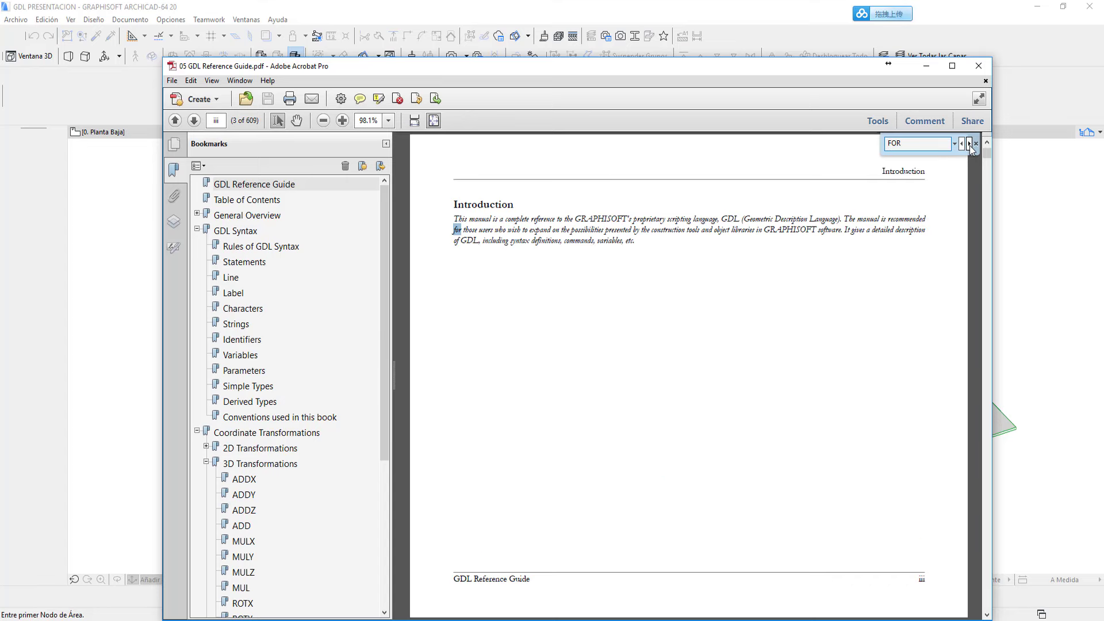
{"action": "left_click", "coordinate": [970, 144]}
{"action": "left_click", "coordinate": [970, 145]}
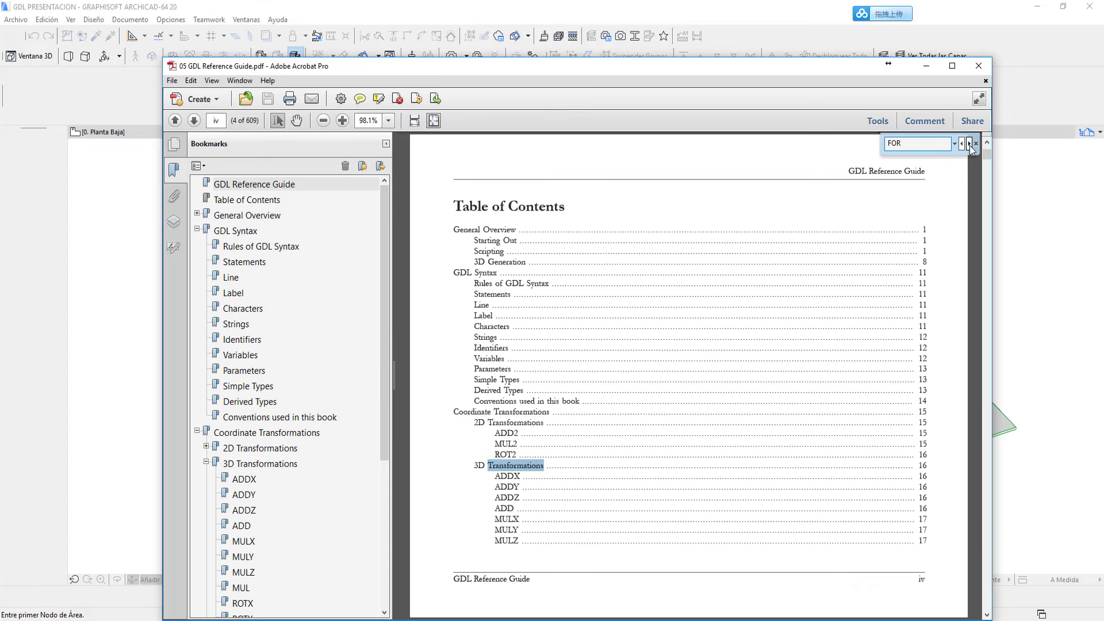
{"action": "left_click", "coordinate": [970, 145]}
{"action": "left_click", "coordinate": [970, 144]}
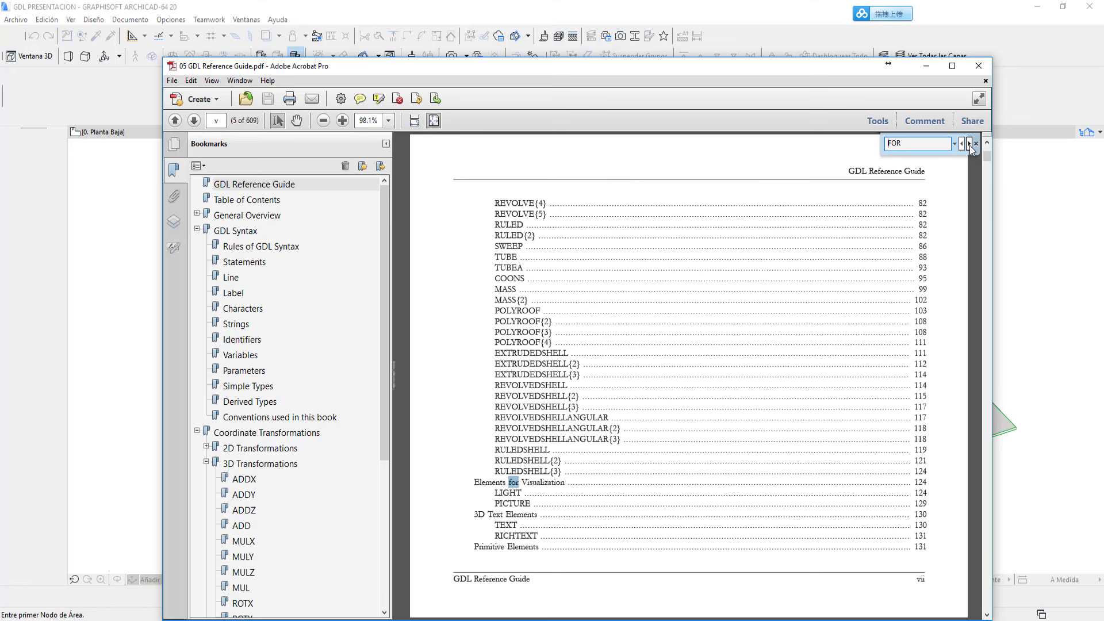
{"action": "left_click", "coordinate": [969, 145]}
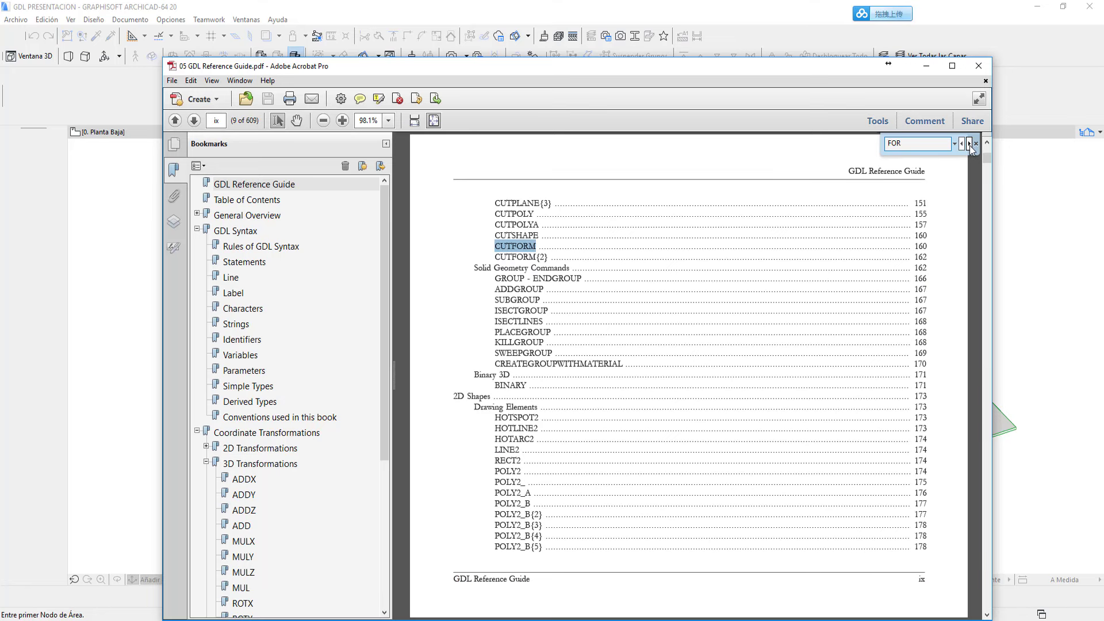
{"action": "left_click", "coordinate": [969, 144]}
{"action": "left_click", "coordinate": [970, 144]}
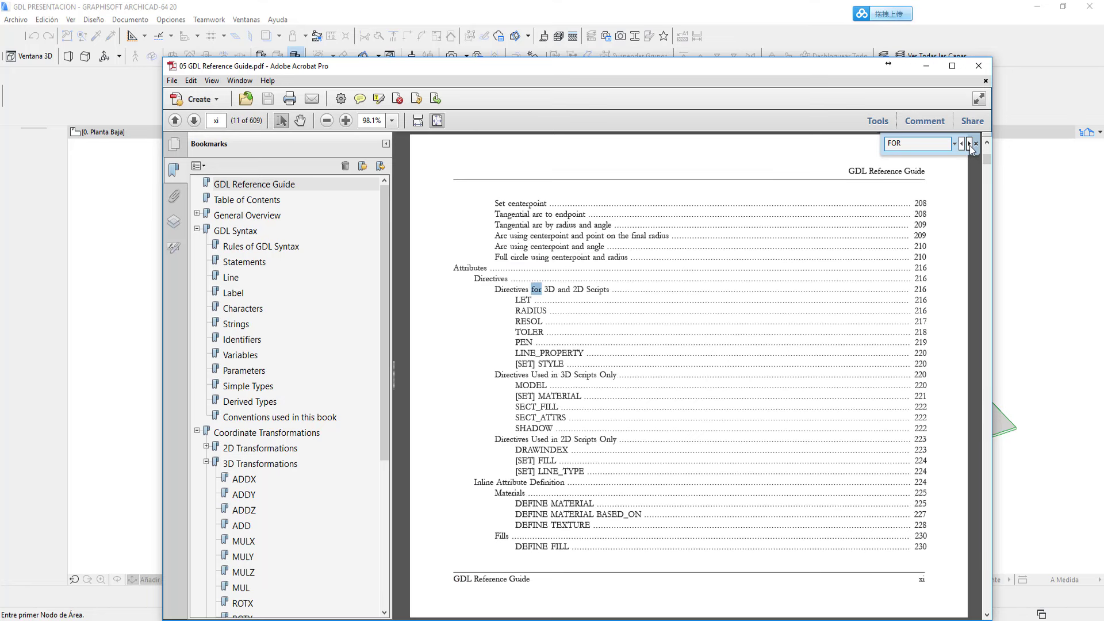
{"action": "left_click", "coordinate": [970, 144]}
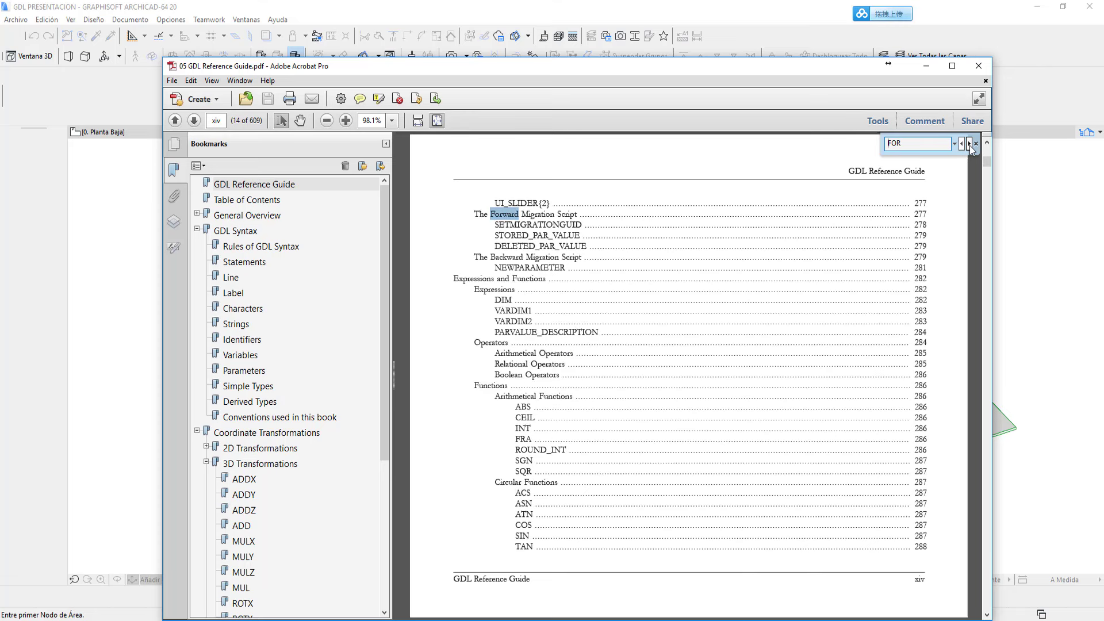
{"action": "left_click", "coordinate": [970, 145]}
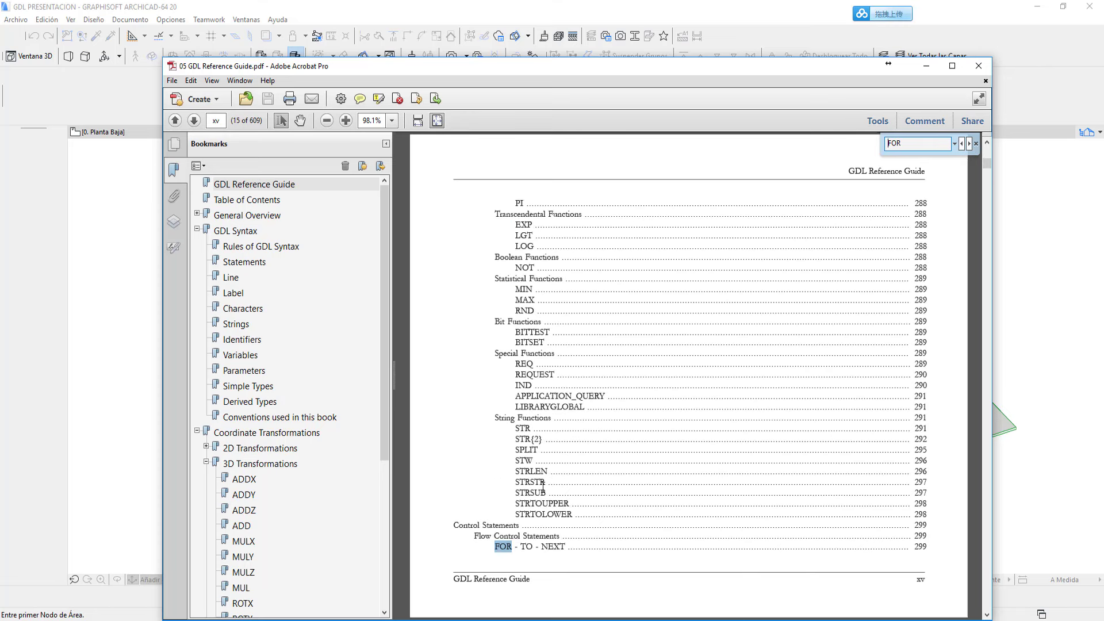
{"action": "scroll", "coordinate": [572, 553], "scroll_direction": "down", "scroll_amount": 1}
{"action": "scroll", "coordinate": [561, 498], "scroll_direction": "up", "scroll_amount": 1}
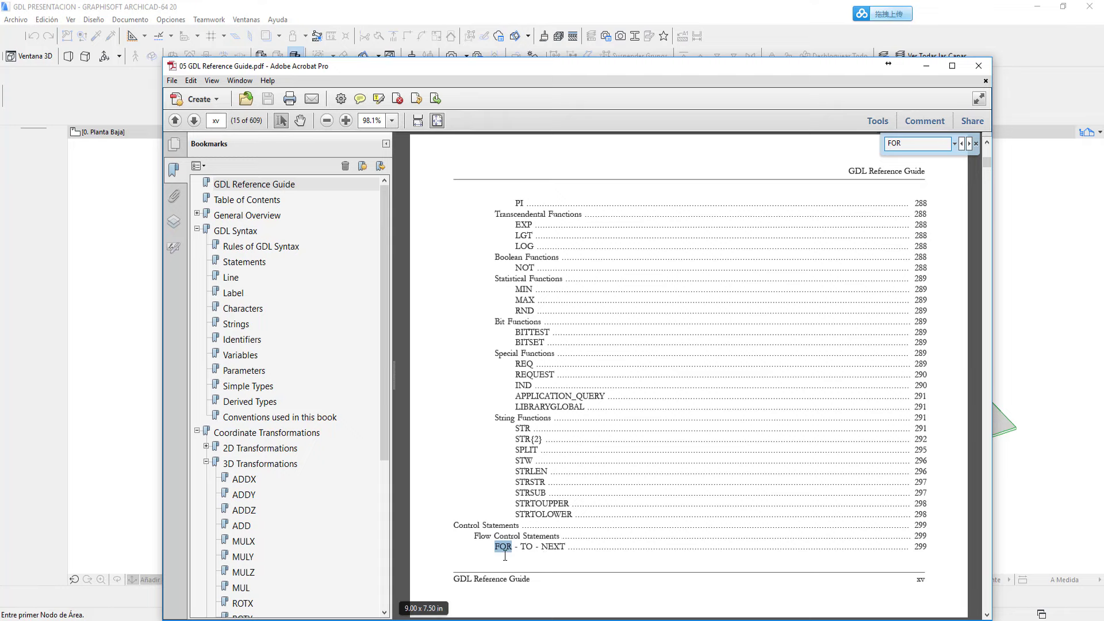
{"action": "left_click", "coordinate": [553, 552]}
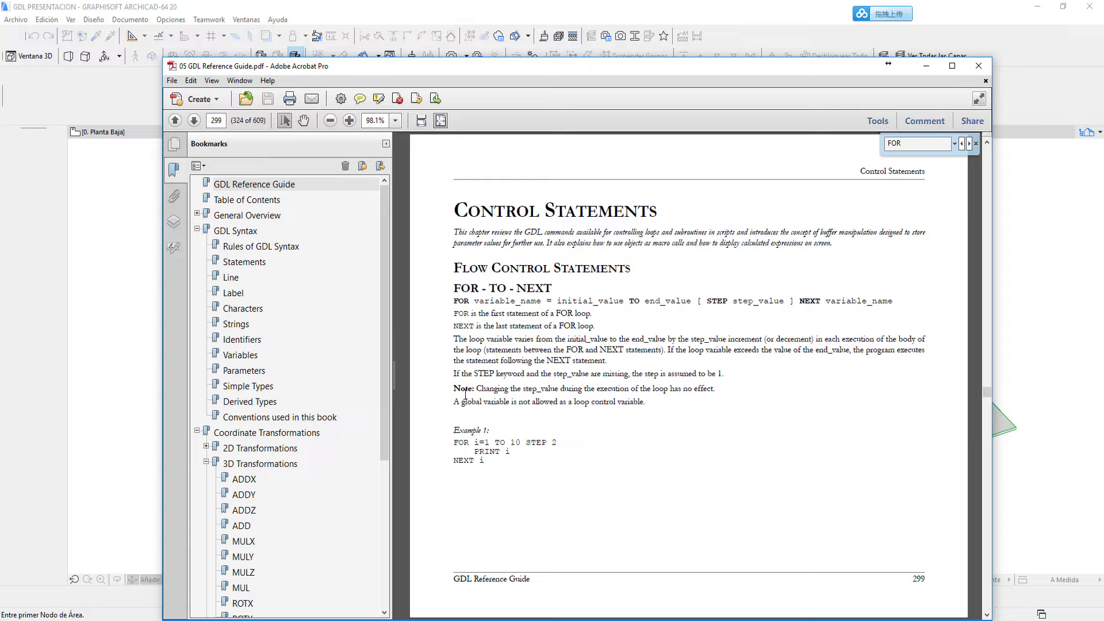
Highlight the i=1, TO, 10 and STEP 2 parts of the FOR loop example on page 299.
{"action": "left_click_drag", "start_coordinate": [455, 438], "coordinate": [537, 454]}
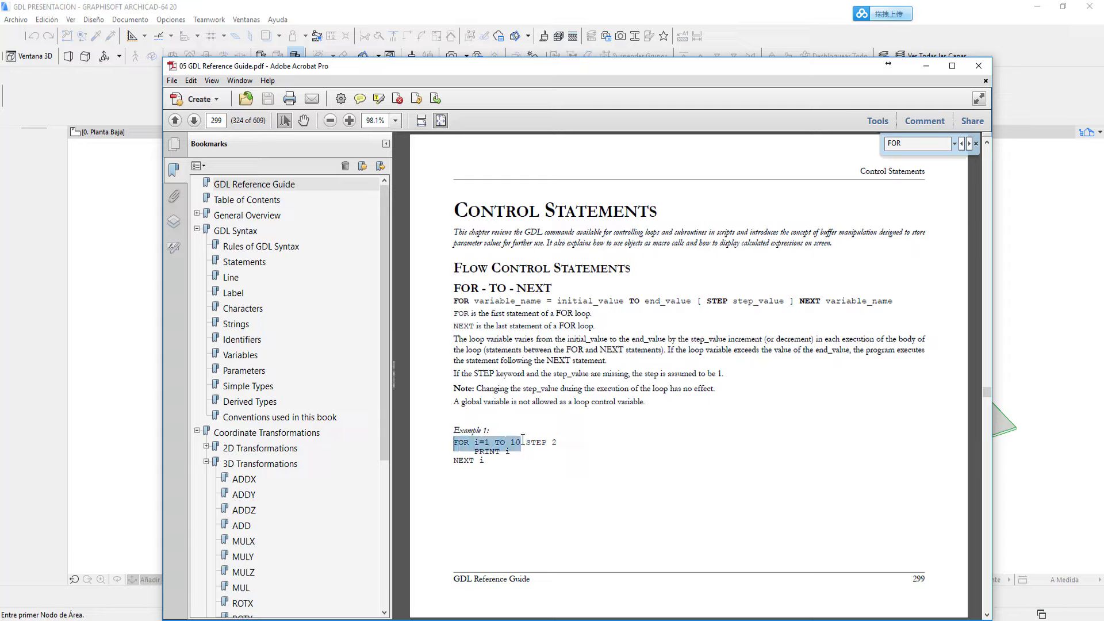
{"action": "left_click", "coordinate": [530, 458]}
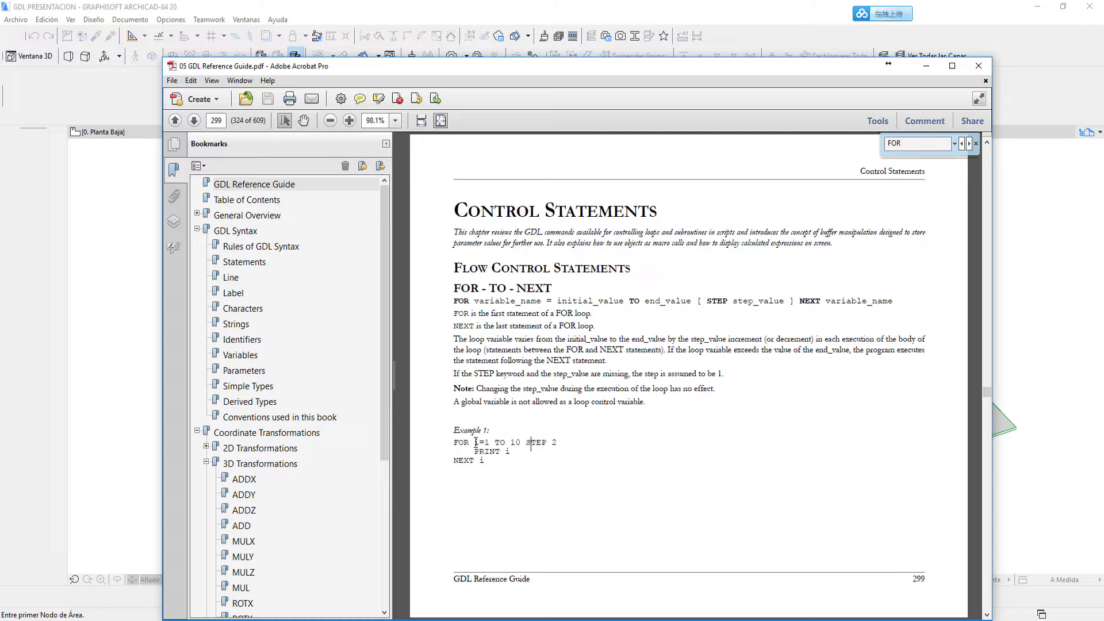
{"action": "left_click_drag", "start_coordinate": [475, 441], "coordinate": [489, 443]}
{"action": "left_click_drag", "start_coordinate": [495, 441], "coordinate": [505, 442]}
{"action": "left_click_drag", "start_coordinate": [510, 442], "coordinate": [517, 442]}
{"action": "left_click_drag", "start_coordinate": [451, 449], "coordinate": [514, 450]}
{"action": "mouse_move", "coordinate": [469, 442]}
{"action": "left_mouse_down"}
{"action": "mouse_move", "coordinate": [482, 452]}
{"action": "mouse_move", "coordinate": [506, 446]}
{"action": "left_mouse_up"}
Review the loop range and PRINT line, then minimize Acrobat to reveal the ArchiCAD script.
{"action": "left_click", "coordinate": [519, 448]}
{"action": "left_click", "coordinate": [512, 457]}
{"action": "left_click_drag", "start_coordinate": [477, 460], "coordinate": [513, 443]}
{"action": "left_click", "coordinate": [485, 460]}
{"action": "left_click", "coordinate": [509, 469]}
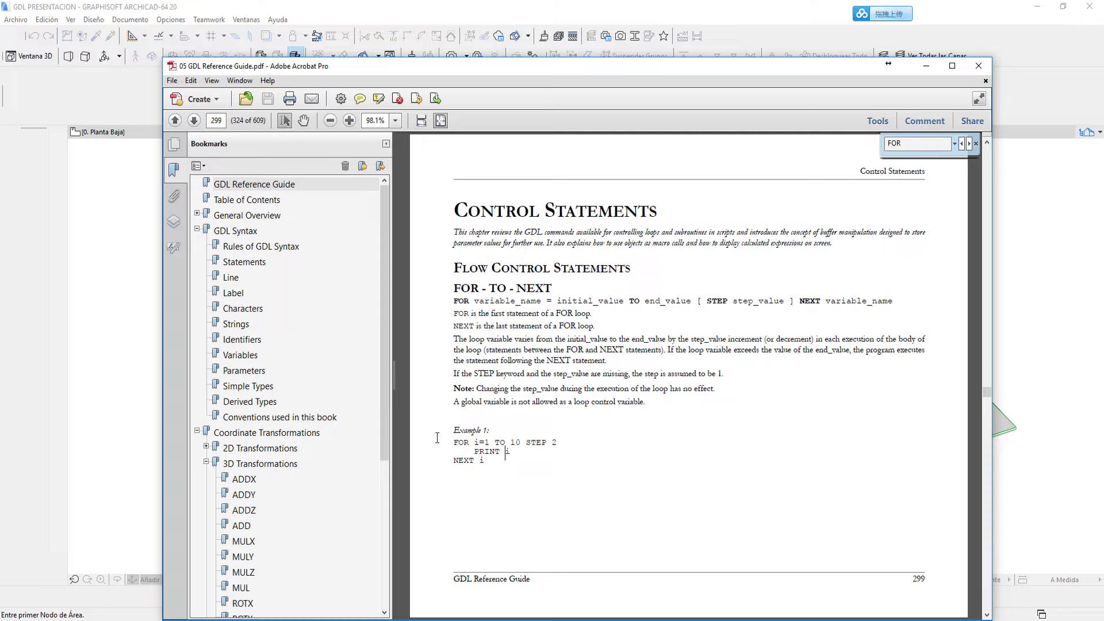
{"action": "left_click", "coordinate": [922, 68]}
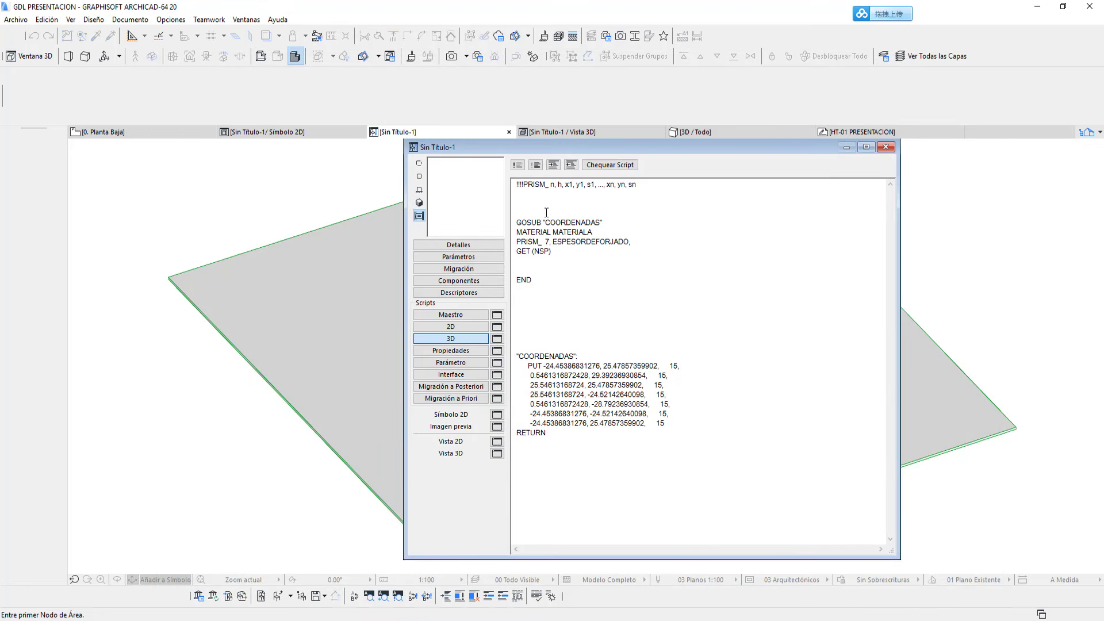
Start the loop as FOR I=1 TO NUMERODEPISOS, copying the parameter name from Parámetros.
{"action": "type", "text": "FOR I"}
{"action": "type", "text": "=1 "}
{"action": "type", "text": "TO"}
{"action": "left_click", "coordinate": [482, 257]}
{"action": "left_click", "coordinate": [754, 284]}
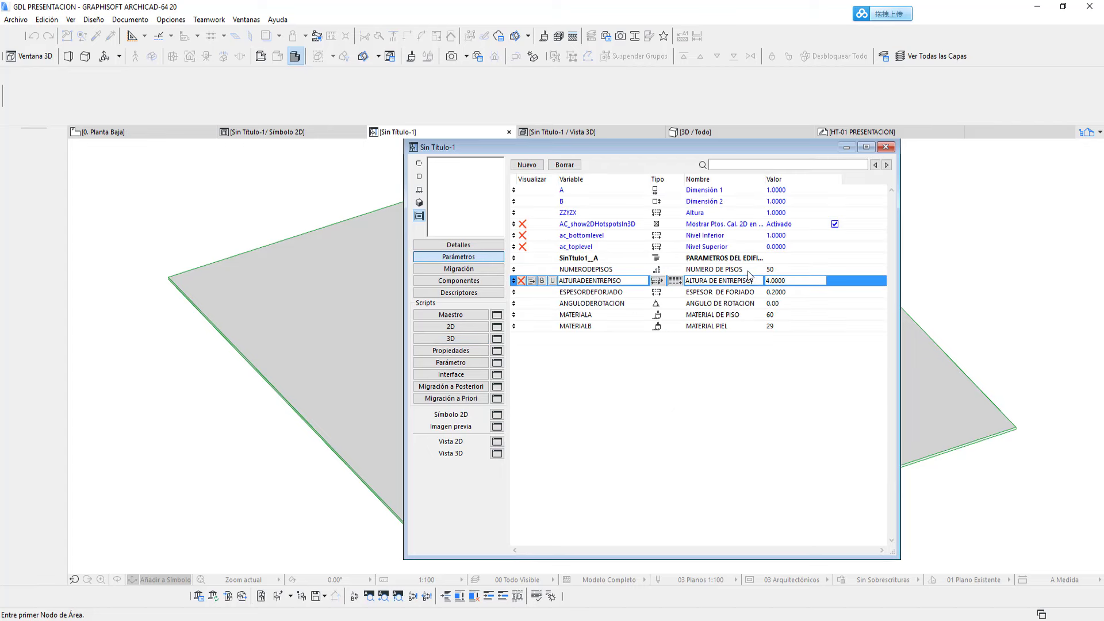
{"action": "left_click", "coordinate": [624, 268]}
{"action": "double_click", "coordinate": [615, 269]}
{"action": "key", "text": "ctrl+c"}
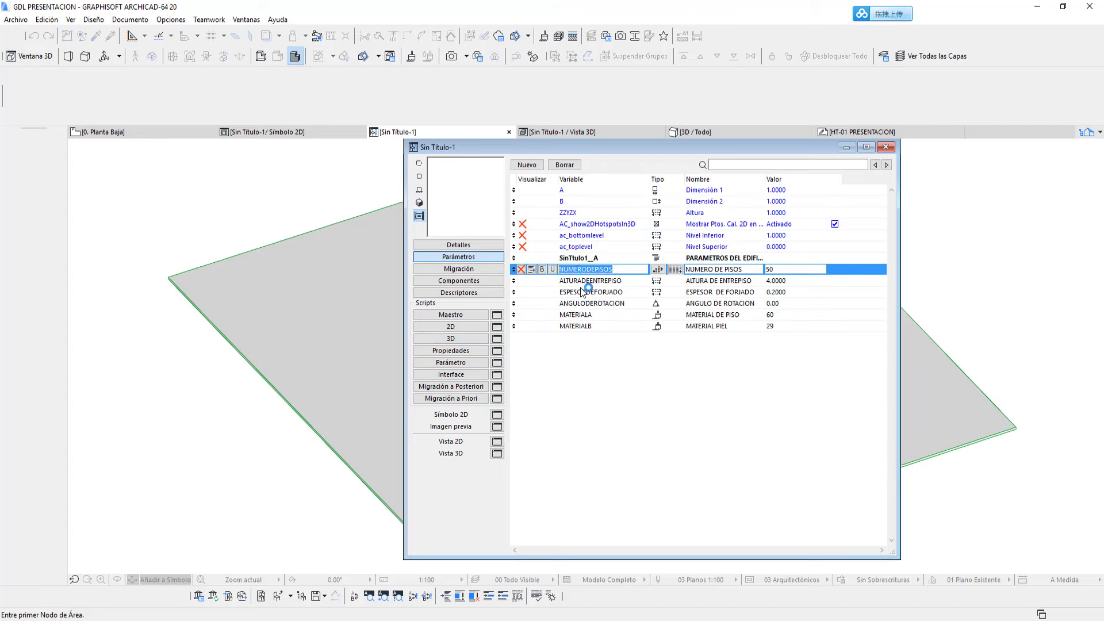
{"action": "left_click", "coordinate": [466, 326]}
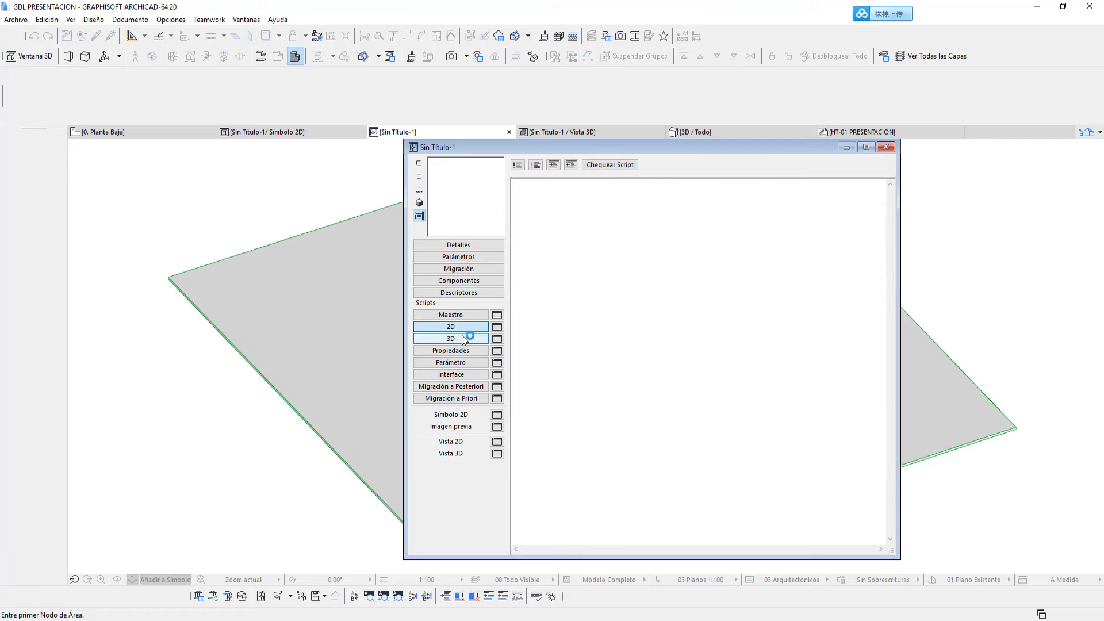
{"action": "left_click", "coordinate": [460, 336]}
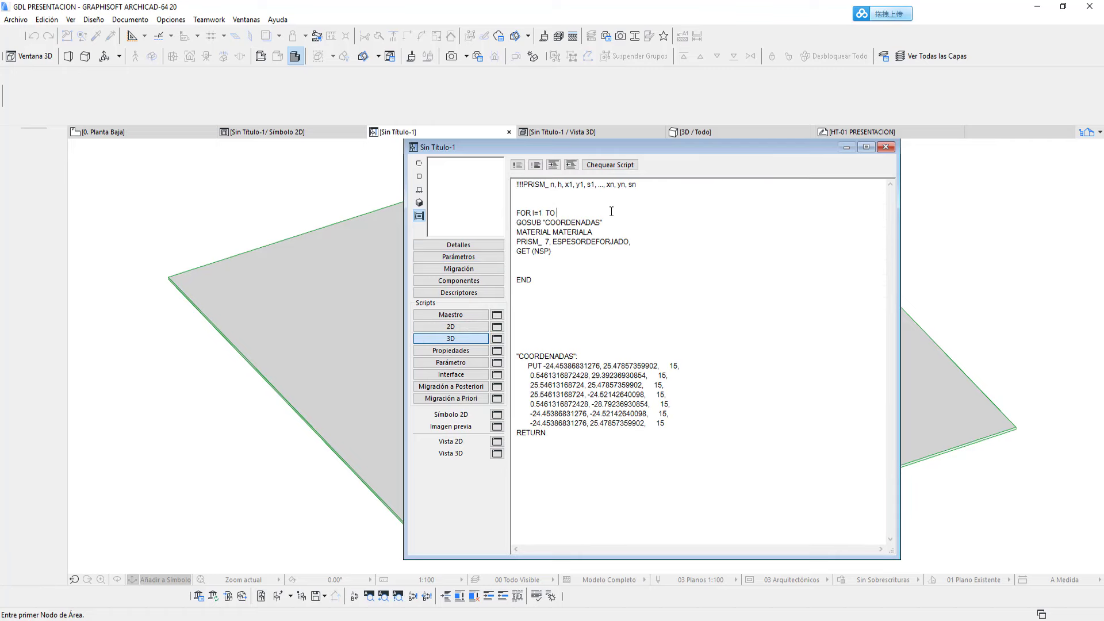
{"action": "key", "text": "ctrl+v"}
Add NEXT I before END and an ADDZ ALTURADEPISO line inside the loop.
{"action": "key", "text": "Return"}
{"action": "key", "text": "Return"}
{"action": "key", "text": "Up"}
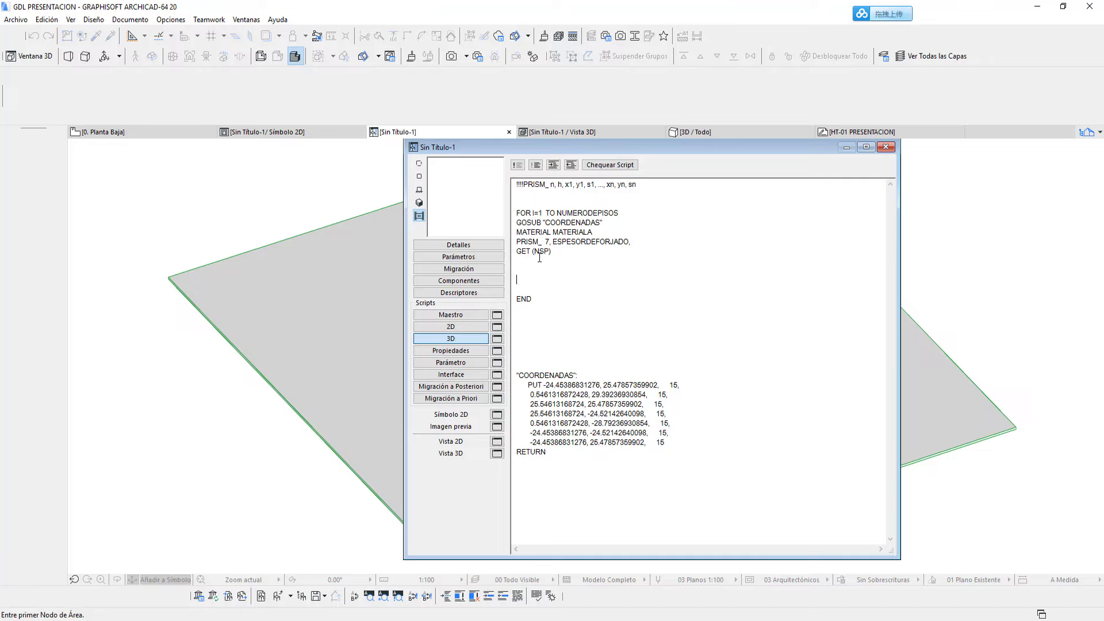
{"action": "type", "text": "N"}
{"action": "type", "text": "EXT I"}
{"action": "key", "text": "Return"}
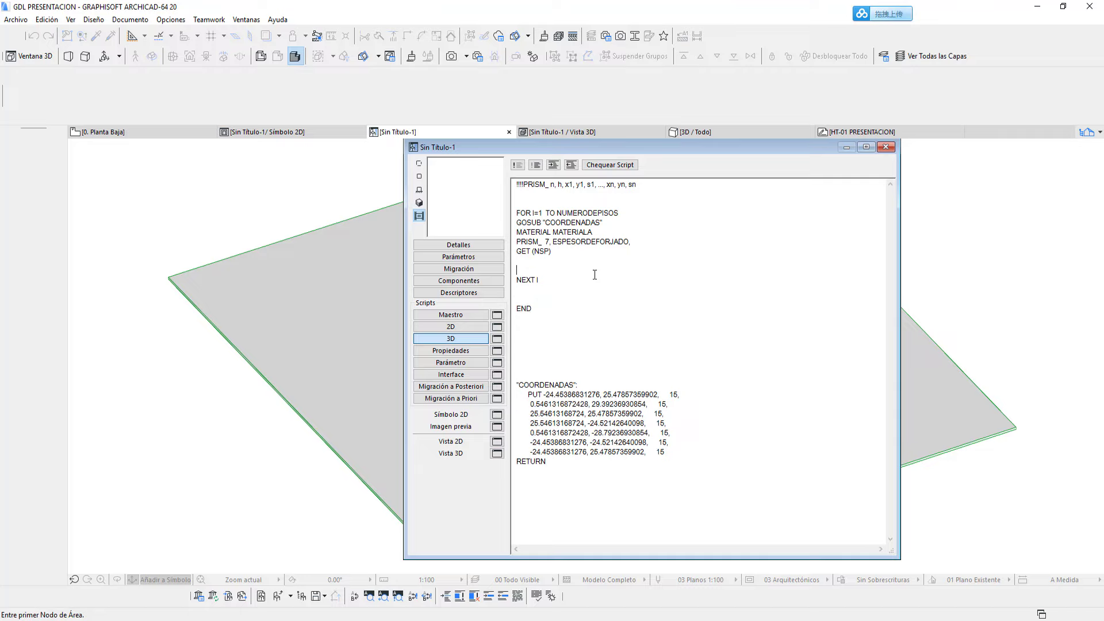
{"action": "type", "text": "ADD"}
{"action": "type", "text": "Z"}
{"action": "type", "text": " ALTURAD"}
{"action": "type", "text": "EPISO"}
Add a blank line below FOR I=1 TO NUMERODEPISOS and review the loop body.
{"action": "key", "text": "Return"}
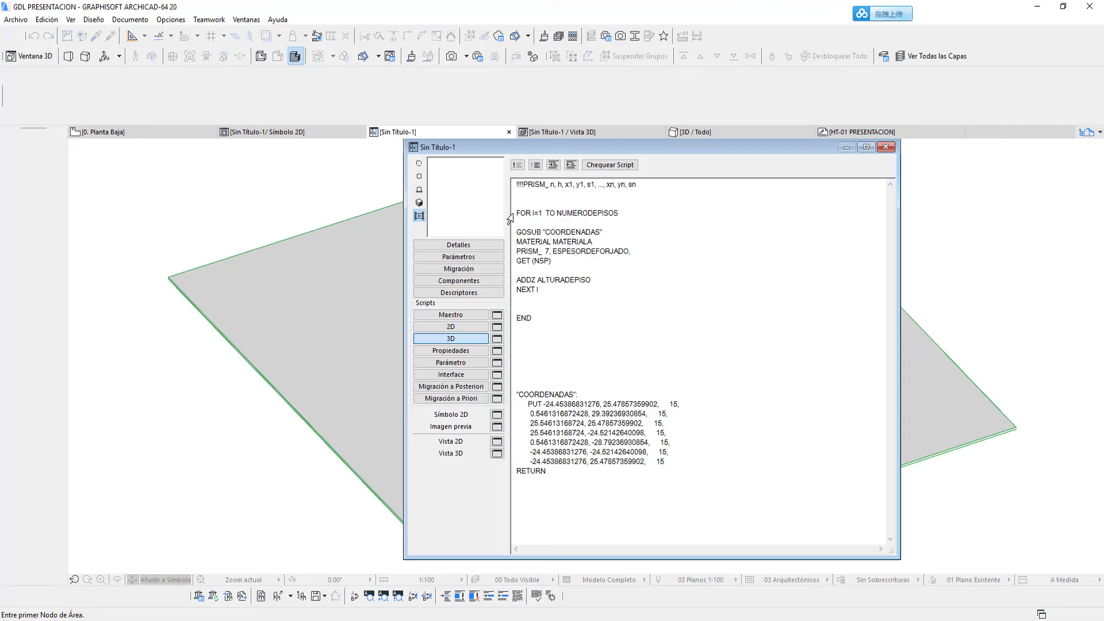
{"action": "left_click_drag", "start_coordinate": [546, 212], "coordinate": [625, 223]}
{"action": "left_click_drag", "start_coordinate": [532, 213], "coordinate": [542, 213]}
{"action": "left_click", "coordinate": [547, 212]}
{"action": "left_click_drag", "start_coordinate": [555, 212], "coordinate": [623, 210]}
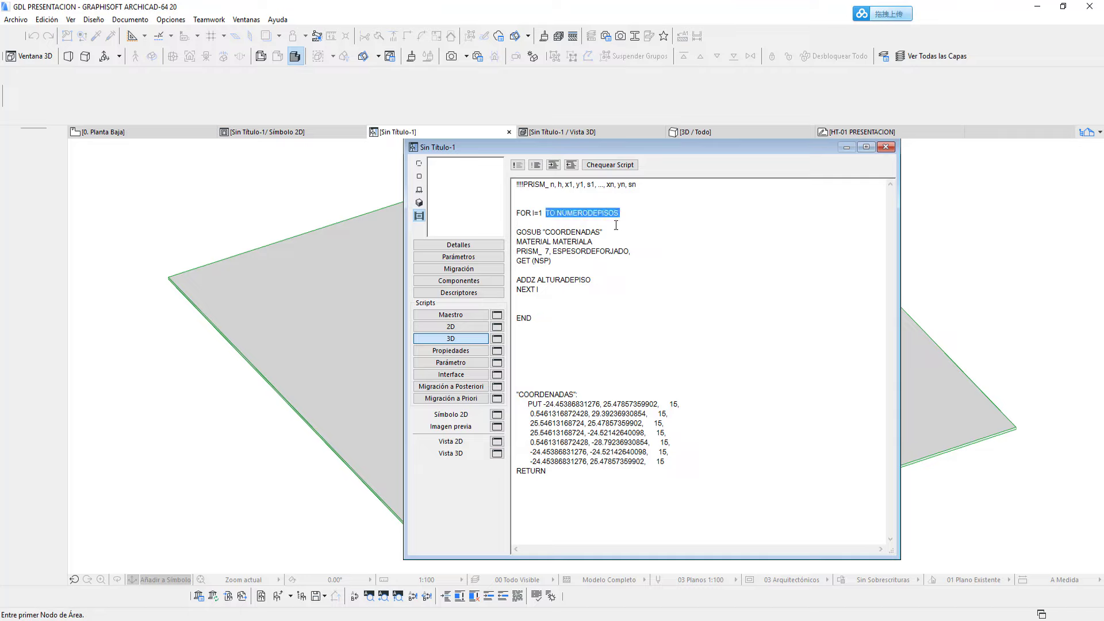
{"action": "left_click", "coordinate": [606, 218]}
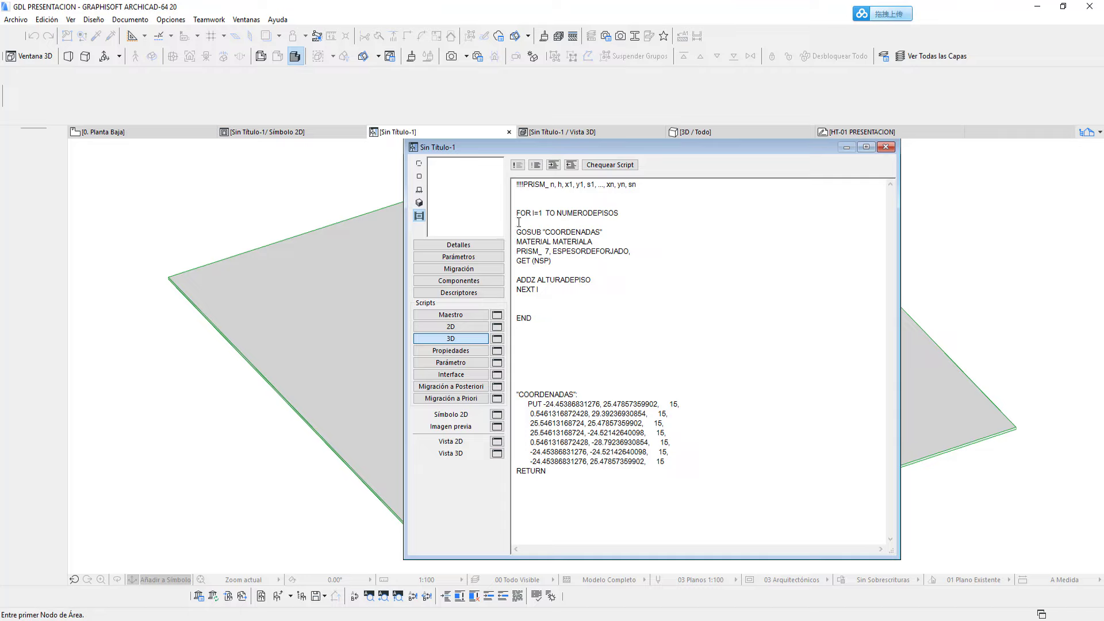
{"action": "left_click_drag", "start_coordinate": [521, 222], "coordinate": [599, 280]}
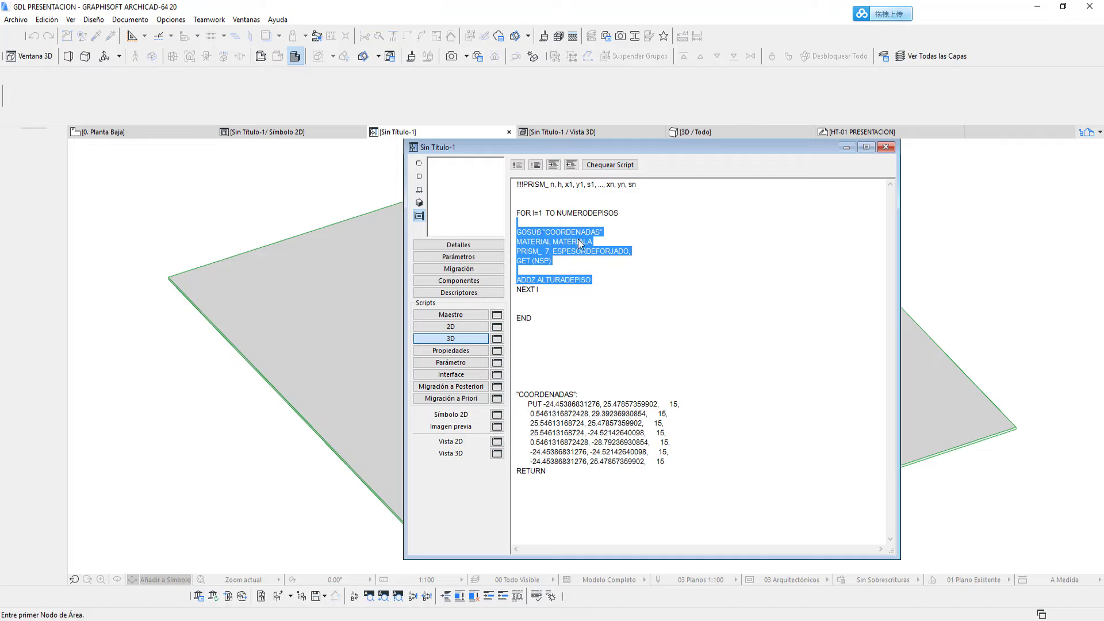
{"action": "left_click", "coordinate": [535, 296]}
Check the ADDZ ALTURADEPISO and NEXT I lines, then view the single slab in 3D.
{"action": "left_click_drag", "start_coordinate": [543, 292], "coordinate": [517, 292]}
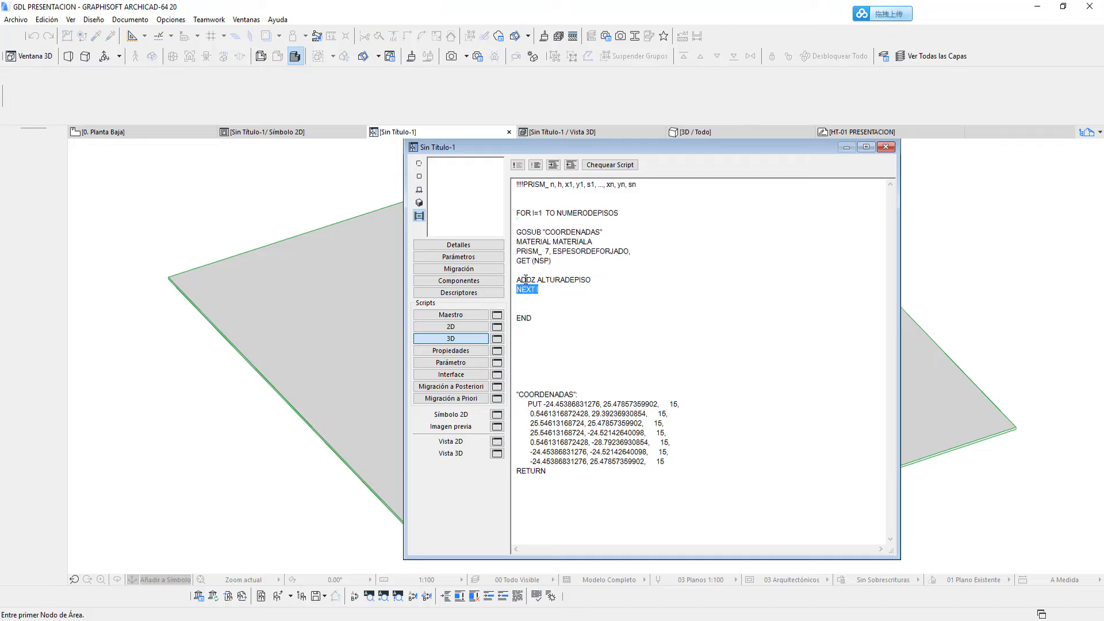
{"action": "left_click", "coordinate": [533, 268]}
{"action": "left_click", "coordinate": [509, 282]}
{"action": "left_click", "coordinate": [541, 291]}
{"action": "left_click_drag", "start_coordinate": [539, 278], "coordinate": [595, 280]}
{"action": "left_click", "coordinate": [573, 296]}
{"action": "left_click_drag", "start_coordinate": [535, 280], "coordinate": [516, 280]}
{"action": "left_click", "coordinate": [547, 289]}
{"action": "left_click", "coordinate": [497, 453]}
{"action": "scroll", "coordinate": [547, 386], "scroll_direction": "down", "scroll_amount": 3}
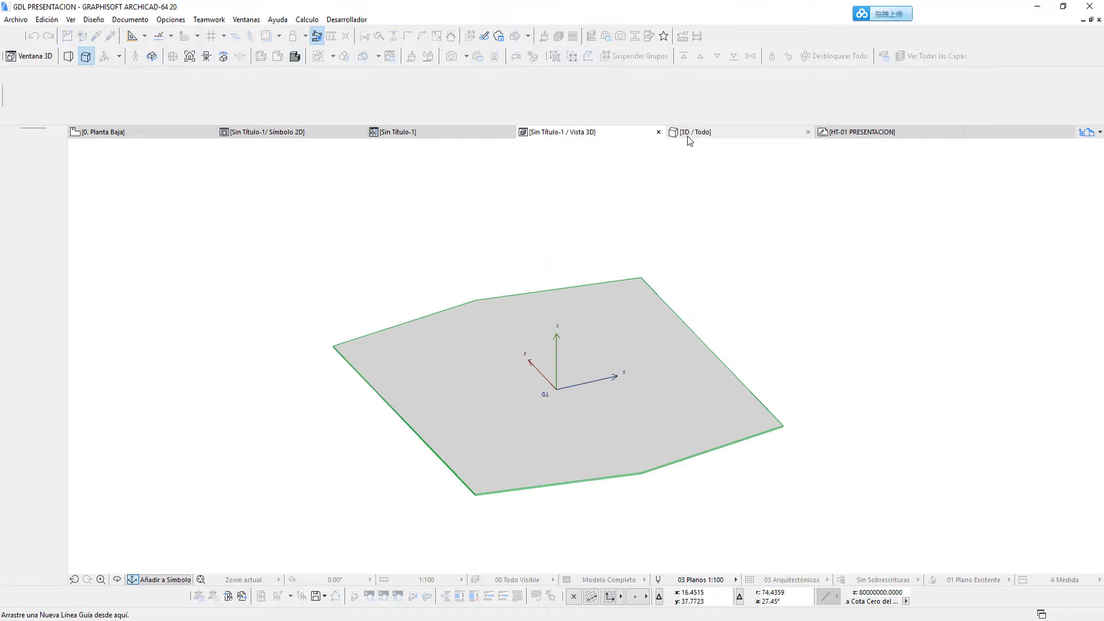
Run Chequear Script and stop at the error on the ADDZ line.
{"action": "left_click", "coordinate": [437, 133]}
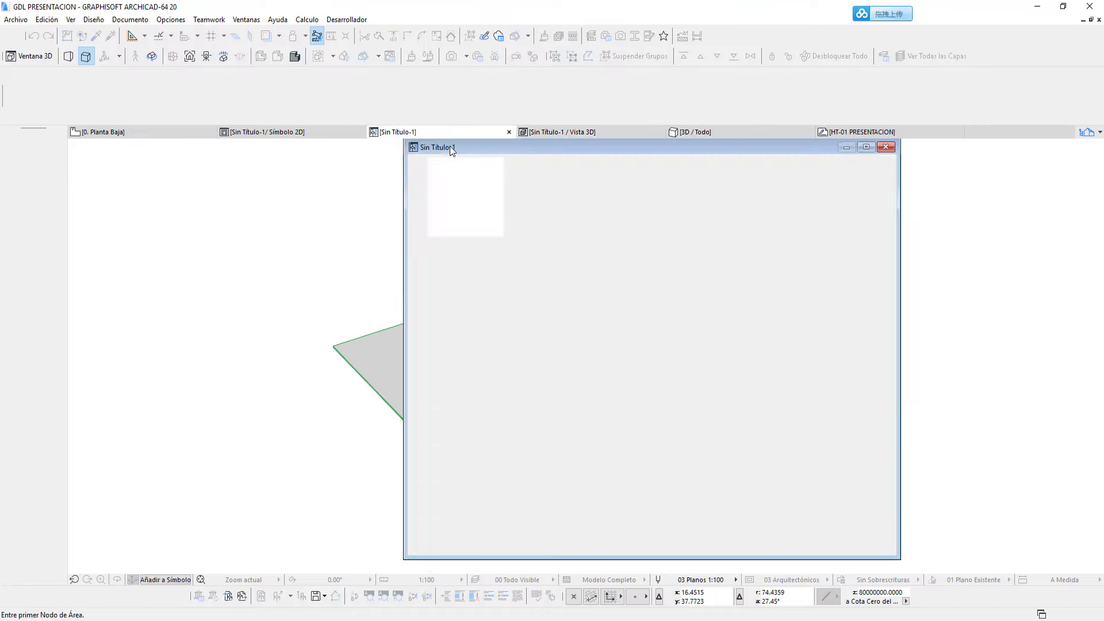
{"action": "left_click", "coordinate": [609, 167]}
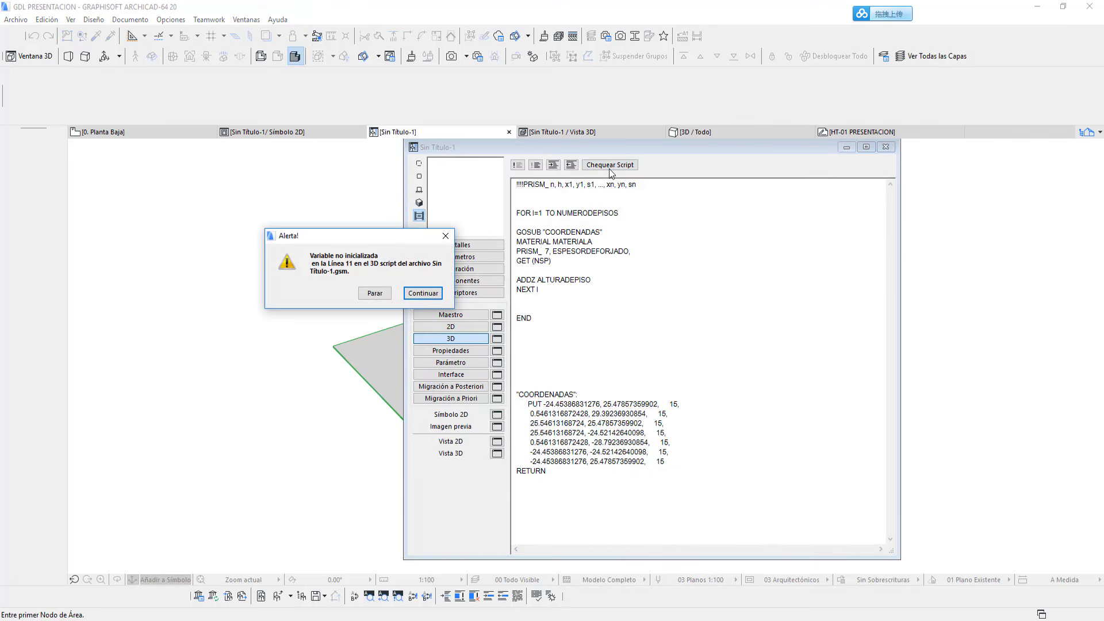
{"action": "left_click_drag", "start_coordinate": [374, 236], "coordinate": [739, 270]}
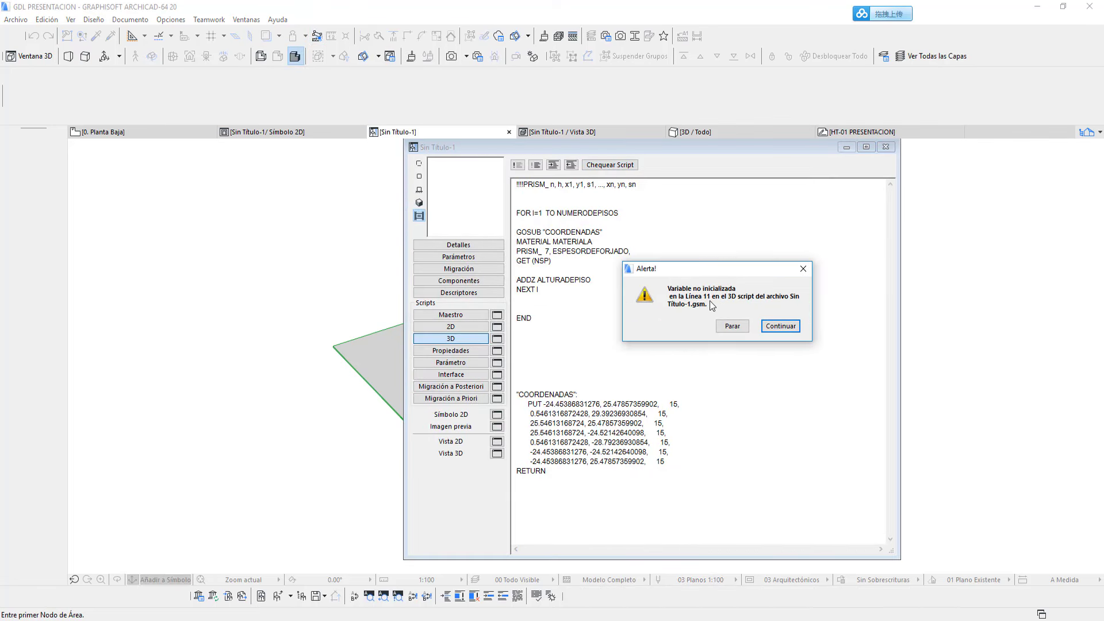
{"action": "left_click", "coordinate": [731, 326]}
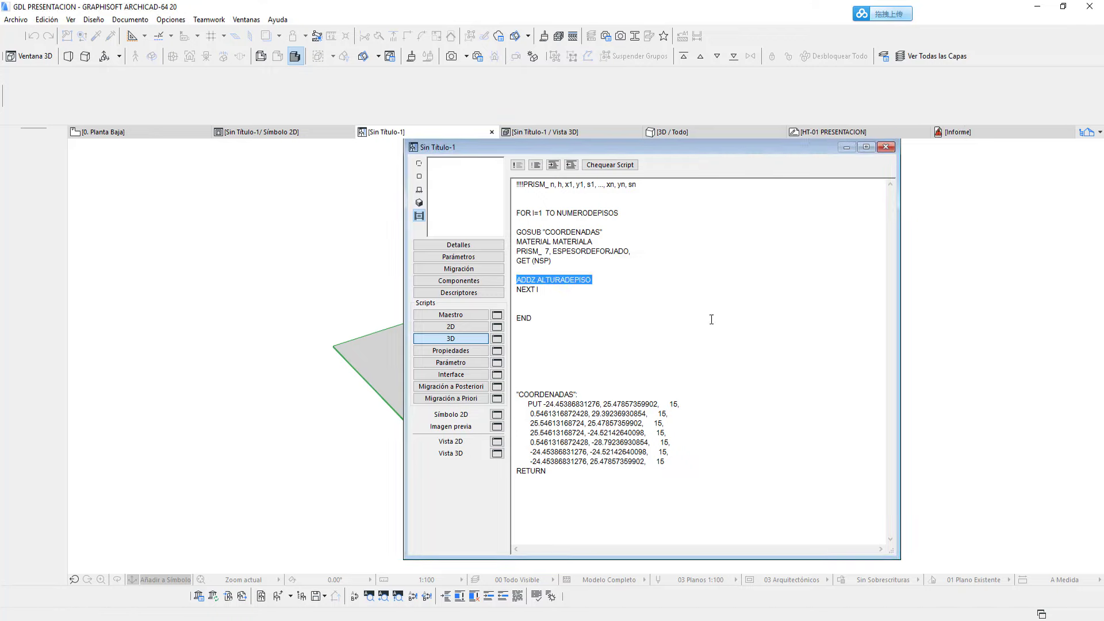
{"action": "left_click", "coordinate": [608, 286]}
Correct ALTURADEPISO to ALTURADEENTREPISO and recheck the script successfully.
{"action": "left_click_drag", "start_coordinate": [537, 282], "coordinate": [593, 282]}
{"action": "left_click", "coordinate": [462, 257]}
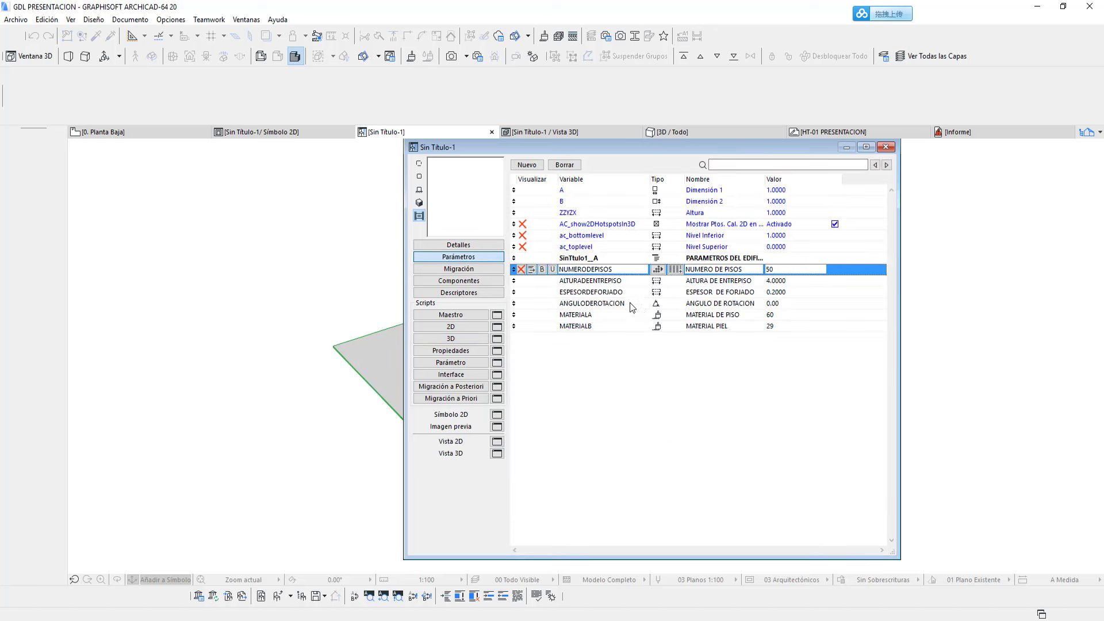
{"action": "left_click", "coordinate": [627, 282]}
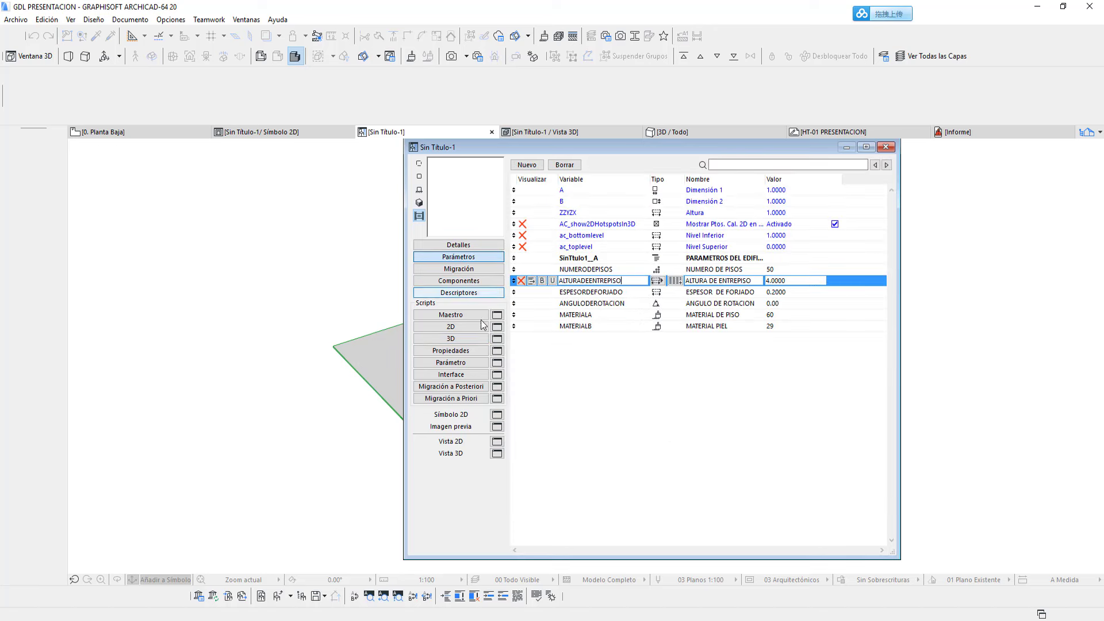
{"action": "left_click", "coordinate": [451, 338]}
{"action": "left_click", "coordinate": [580, 282]}
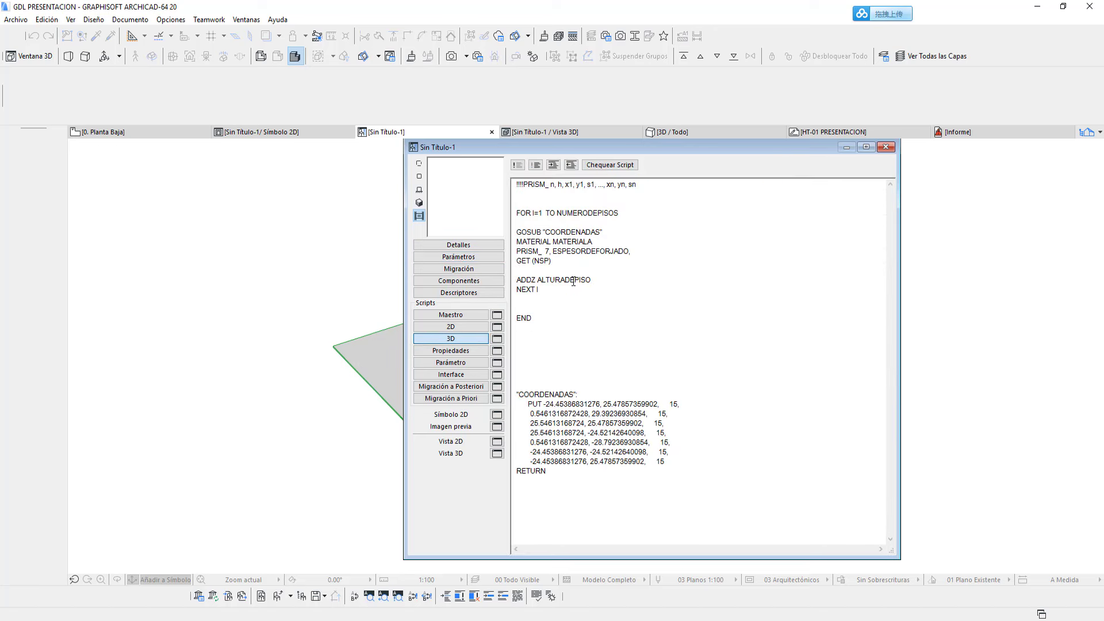
{"action": "type", "text": "ENT"}
{"action": "type", "text": "RE"}
{"action": "left_click", "coordinate": [619, 166]}
{"action": "left_click", "coordinate": [729, 321]}
Zoom out and orbit the 50-slab tower in 3D, then return to the Sin Título-1 editor.
{"action": "left_click", "coordinate": [497, 453]}
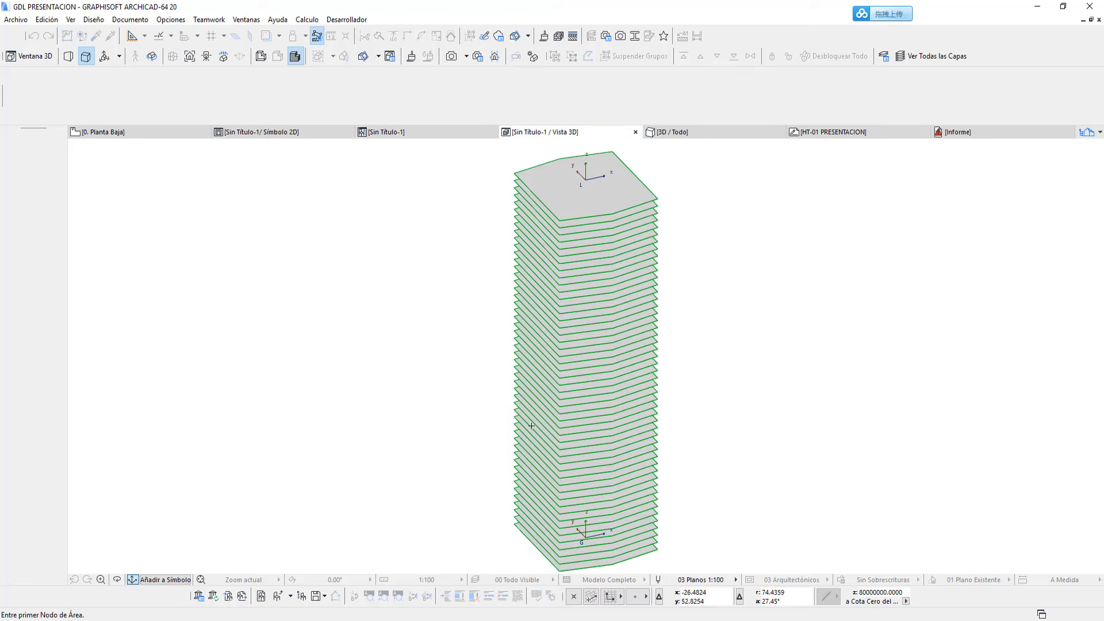
{"action": "scroll", "coordinate": [488, 424], "scroll_direction": "down", "scroll_amount": 1}
{"action": "scroll", "coordinate": [483, 420], "scroll_direction": "down", "scroll_amount": 1}
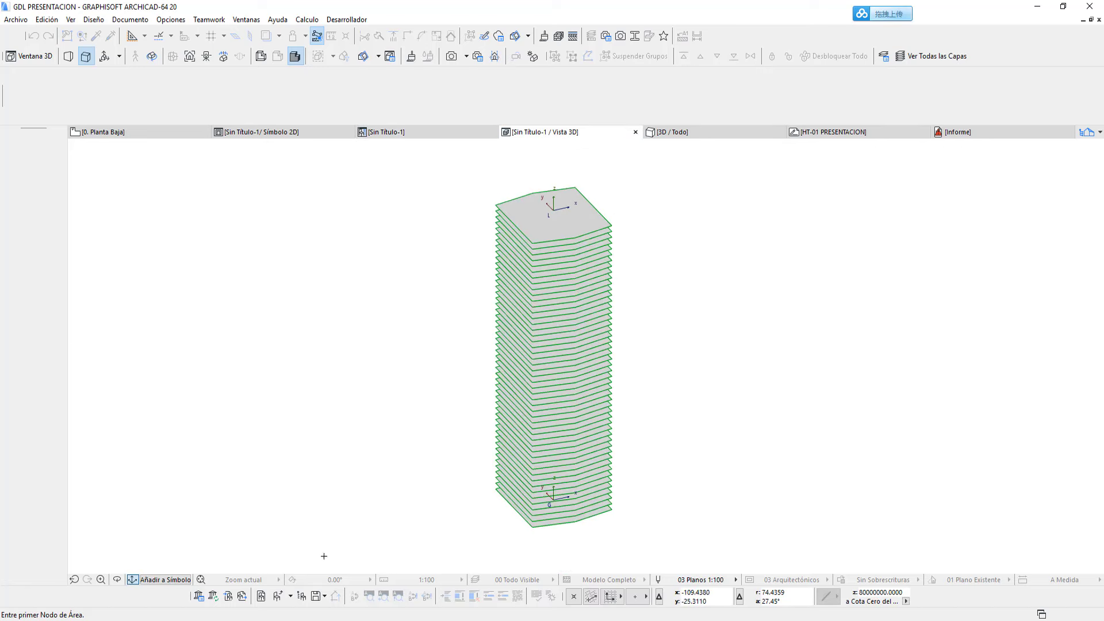
{"action": "left_click", "coordinate": [117, 579]}
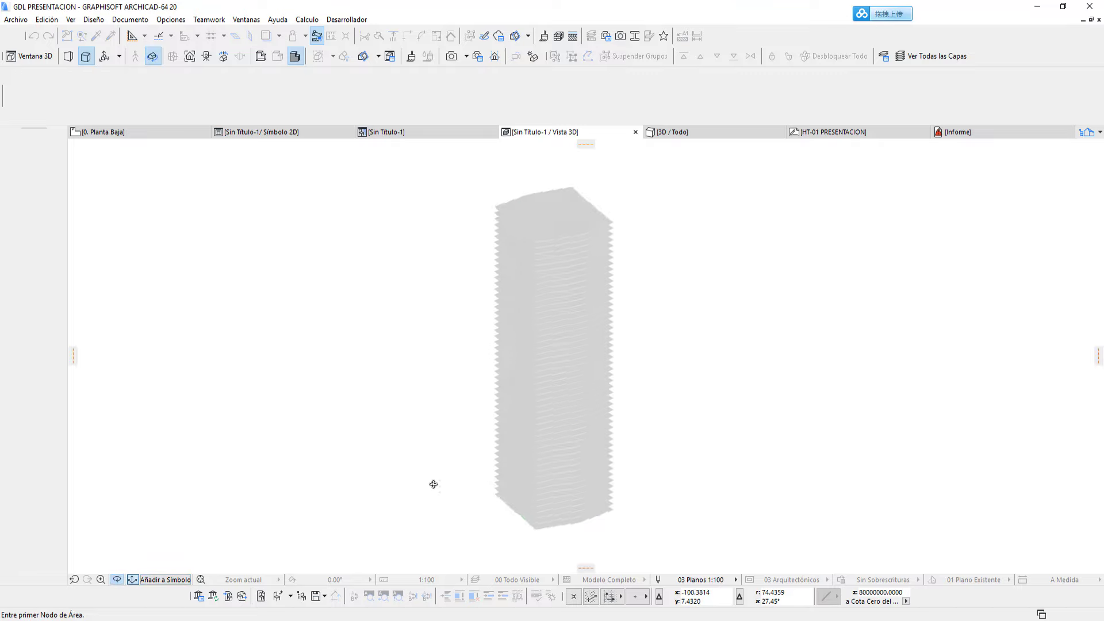
{"action": "mouse_move", "coordinate": [433, 484]}
{"action": "left_mouse_down"}
{"action": "mouse_move", "coordinate": [636, 473]}
{"action": "mouse_move", "coordinate": [530, 484]}
{"action": "left_mouse_up"}
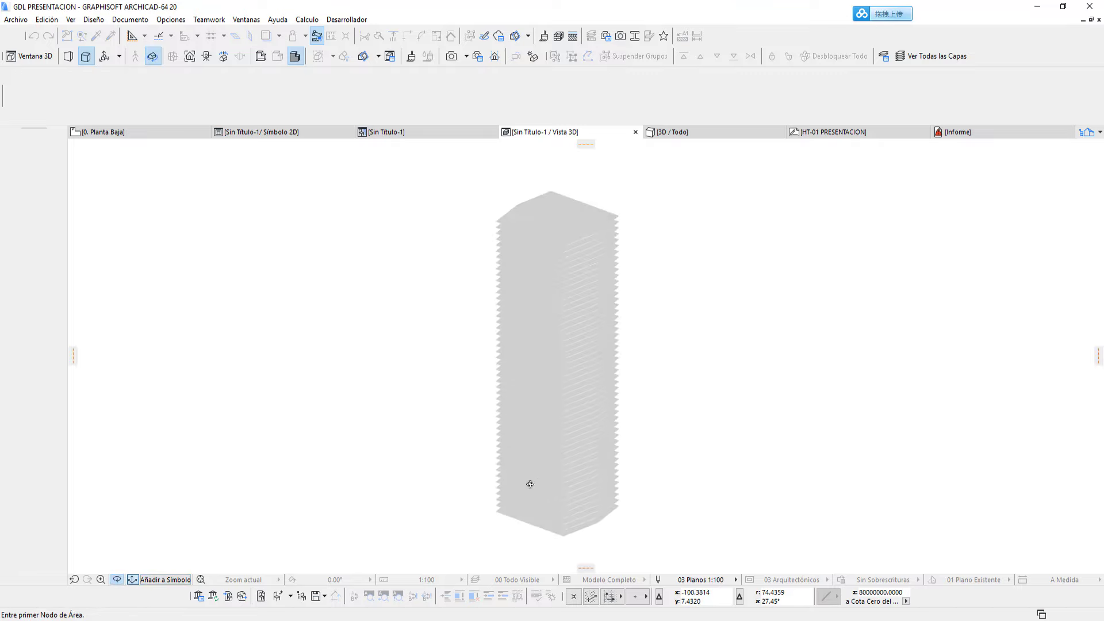
{"action": "left_click", "coordinate": [116, 579]}
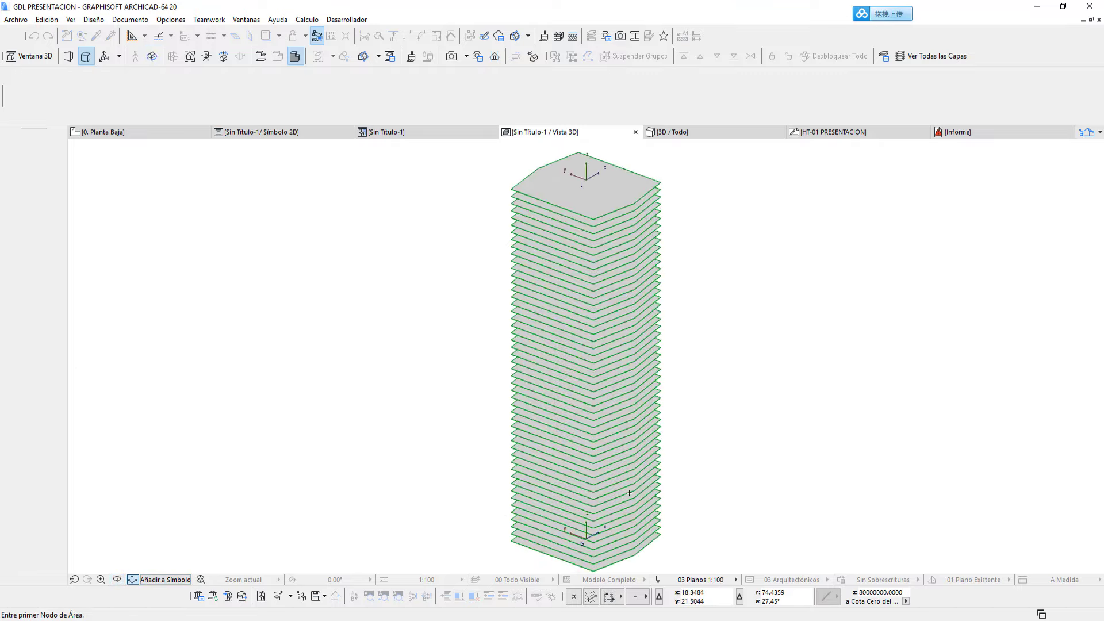
{"action": "mouse_move", "coordinate": [423, 132]}
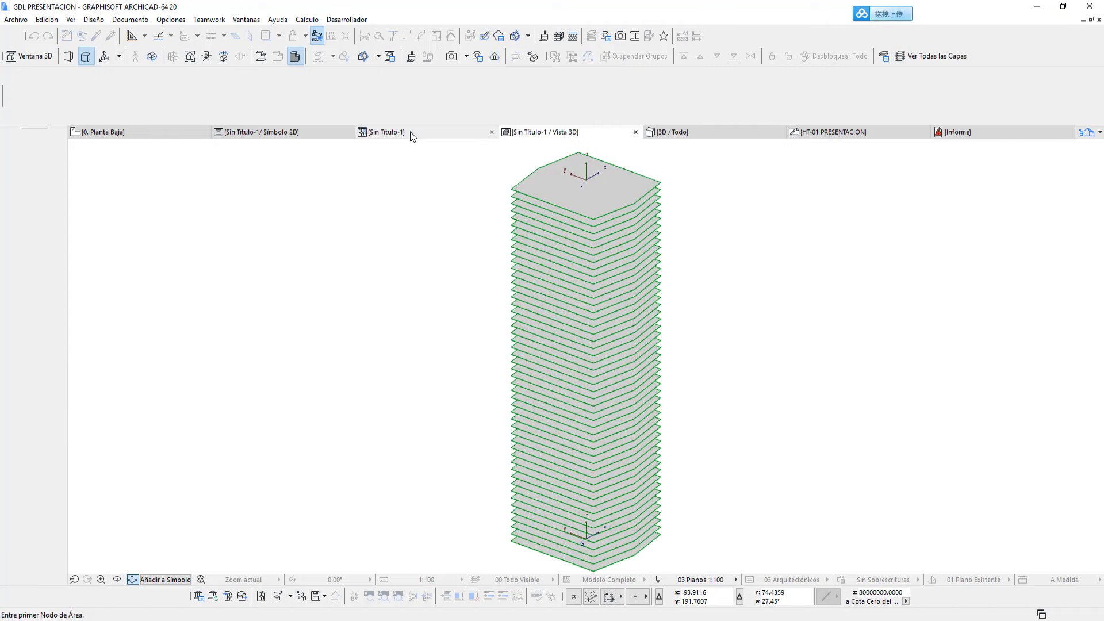
{"action": "left_click", "coordinate": [452, 135]}
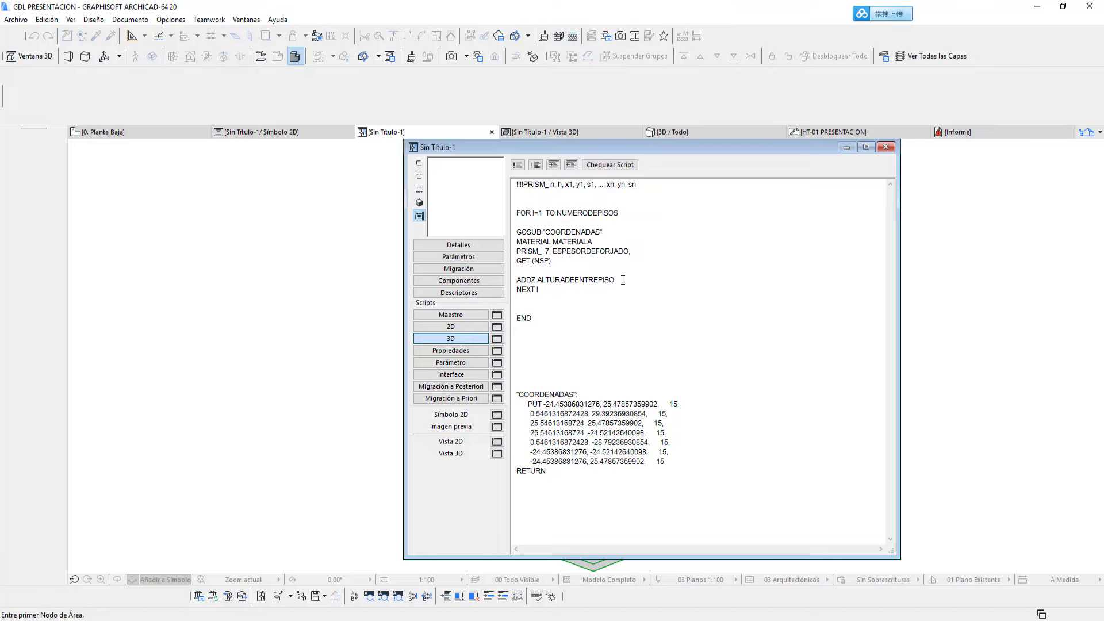
Add ROTZ ANGULODEROTACION after the ADDZ line, pasting the parameter name.
{"action": "key", "text": "Return"}
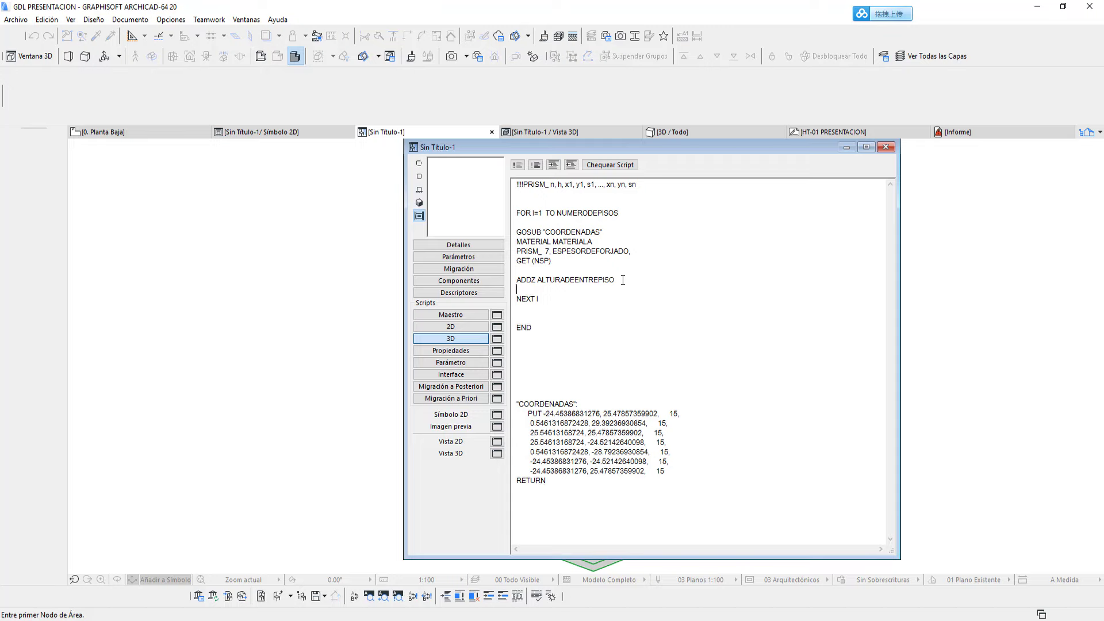
{"action": "type", "text": "ROT"}
{"action": "type", "text": "Z"}
{"action": "left_click", "coordinate": [485, 255]}
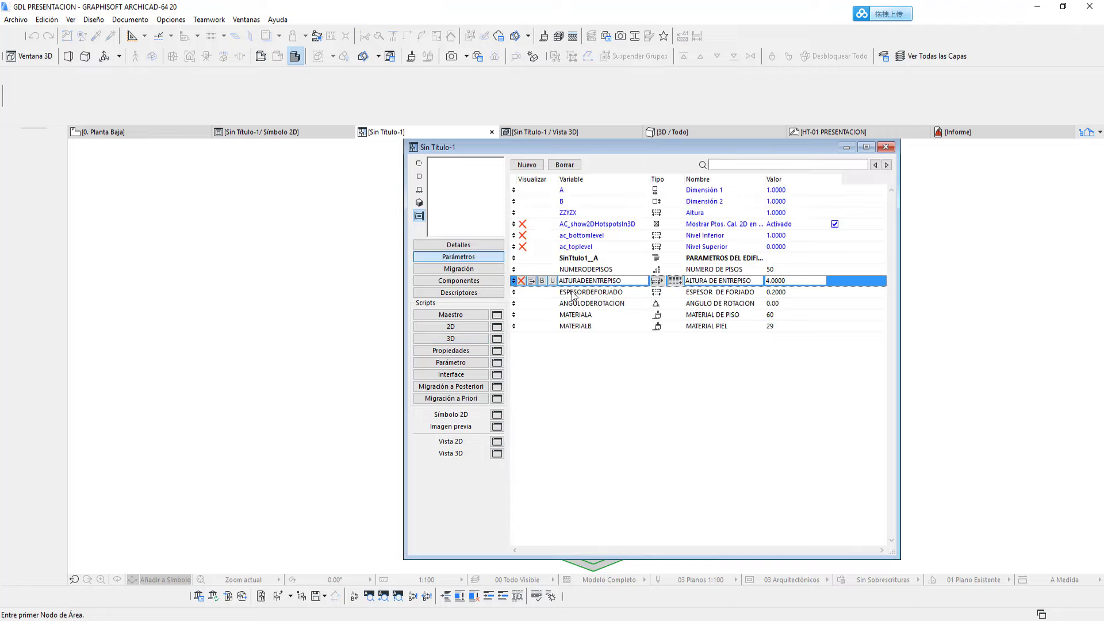
{"action": "left_click", "coordinate": [616, 312]}
{"action": "left_click_drag", "start_coordinate": [626, 304], "coordinate": [557, 302]}
{"action": "key", "text": "ctrl+c"}
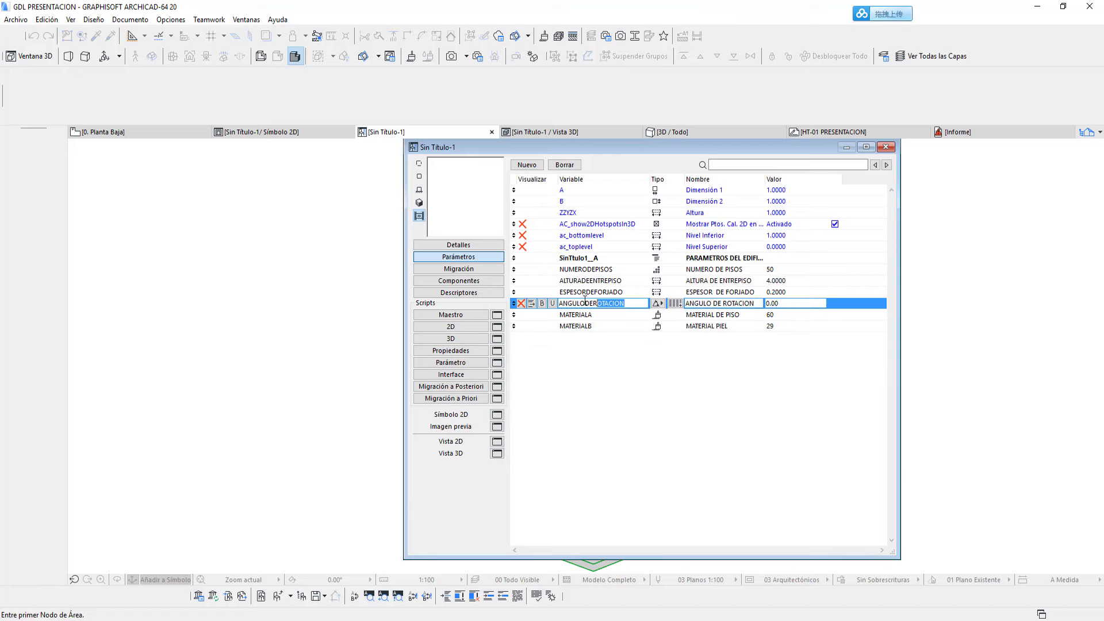
{"action": "left_click", "coordinate": [451, 338]}
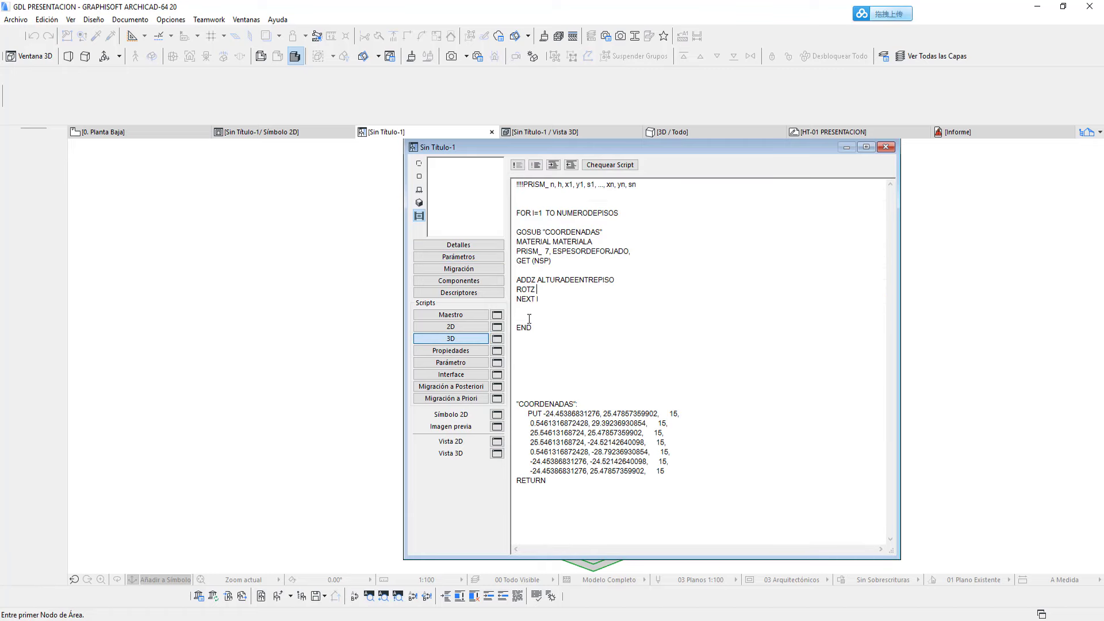
{"action": "key", "text": "ctrl+v"}
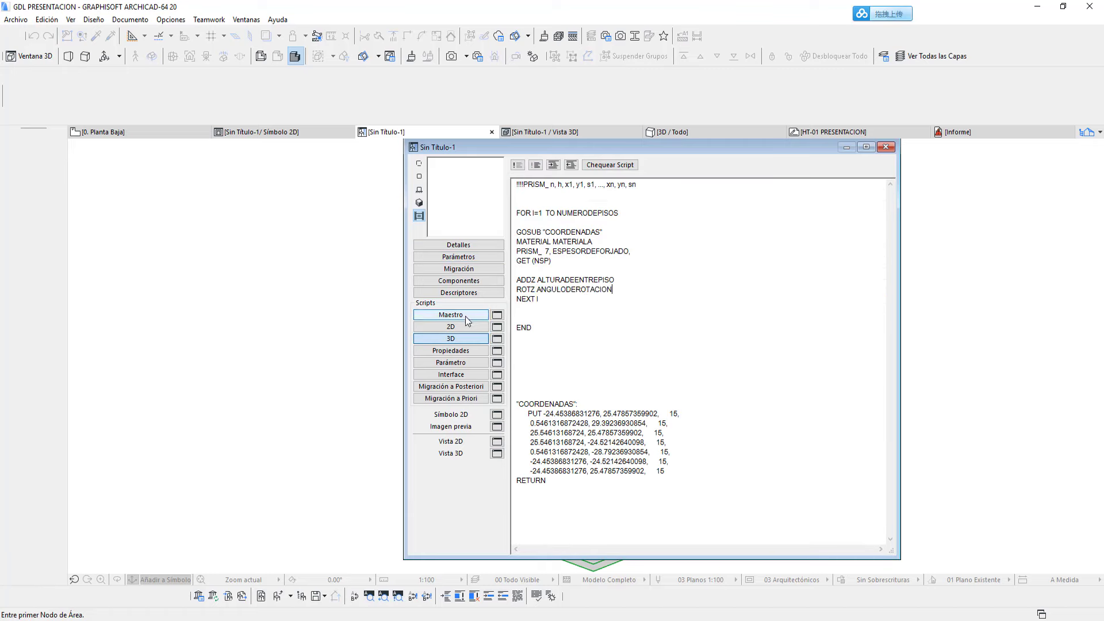
Set ANGULODEROTACION to 5.00 and view the twisting tower in 3D.
{"action": "left_click", "coordinate": [476, 258]}
{"action": "left_click", "coordinate": [773, 303]}
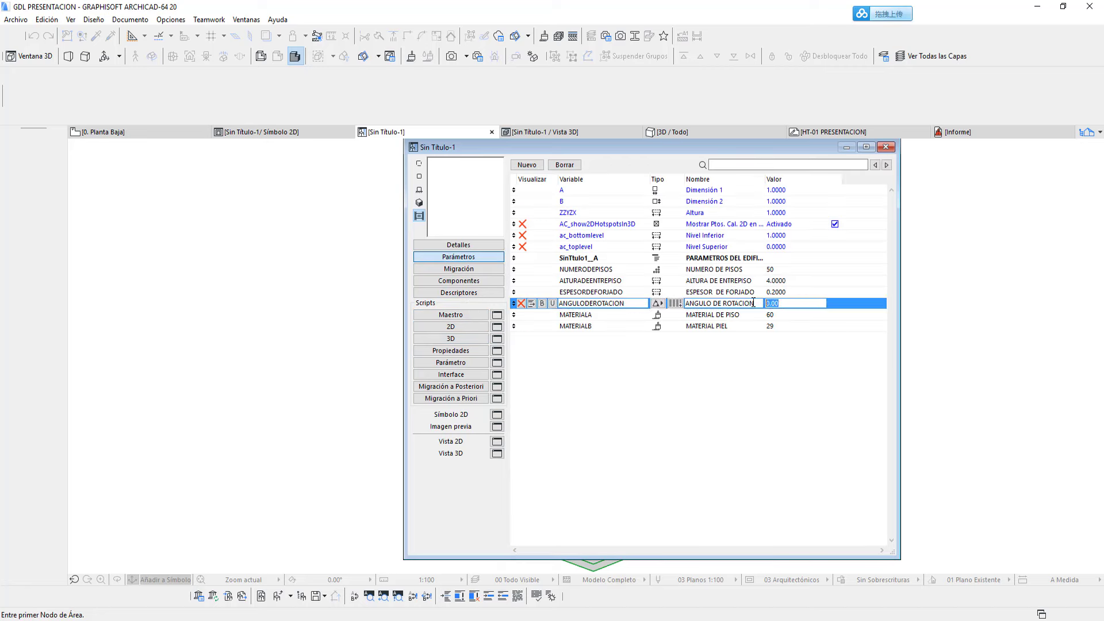
{"action": "type", "text": "5"}
{"action": "type", "text": ".00"}
{"action": "left_click", "coordinate": [497, 453]}
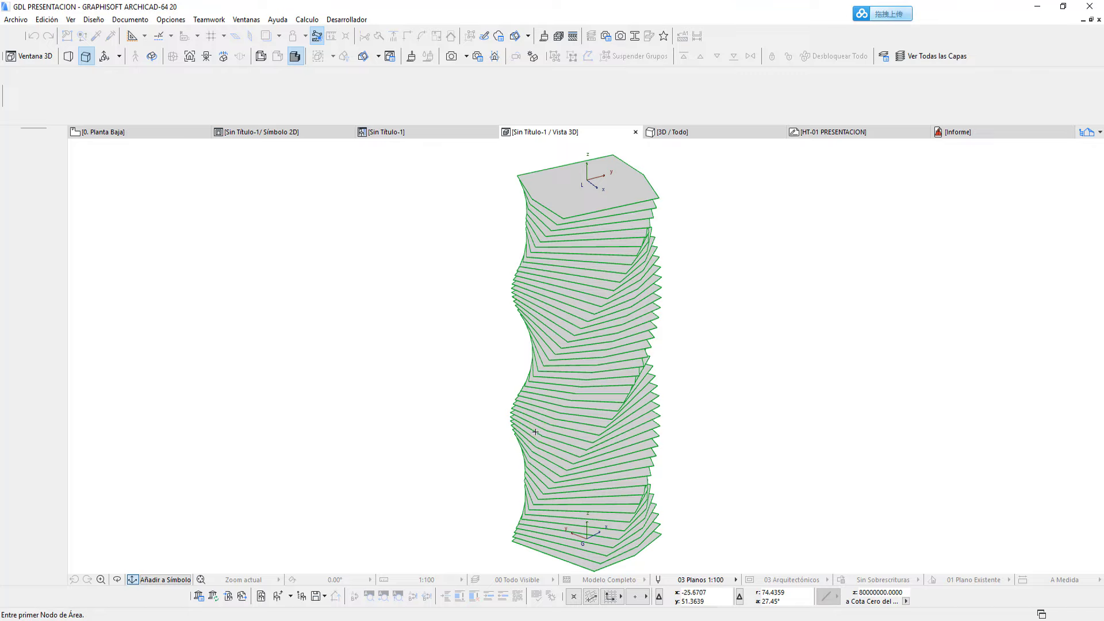
Orbit the twisted tower to view it from several angles, then return to the 3D script.
{"action": "left_click", "coordinate": [117, 579]}
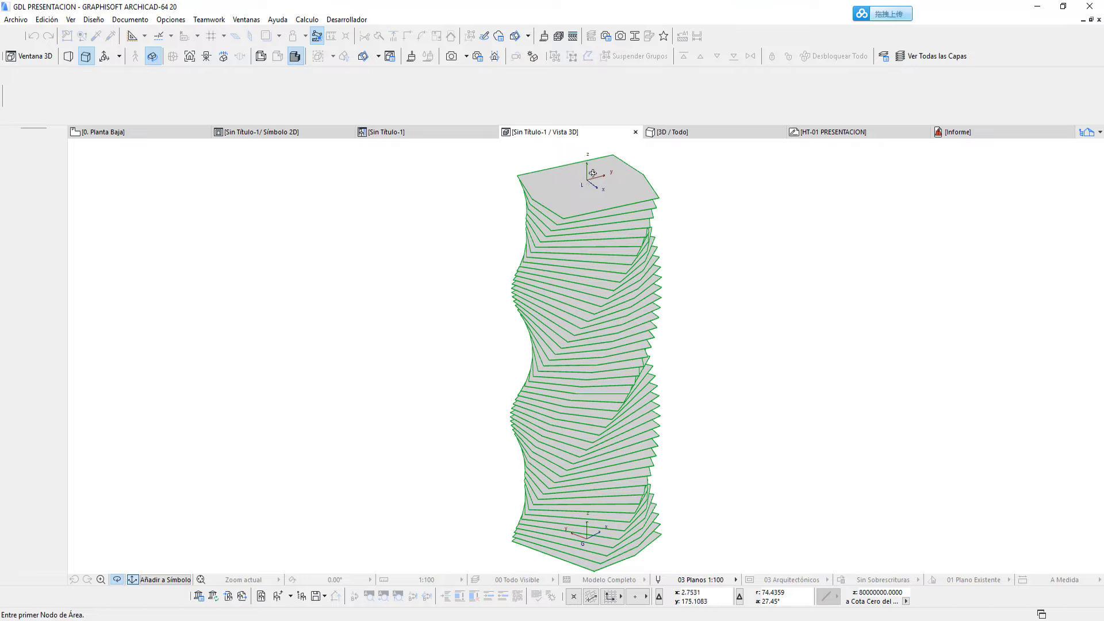
{"action": "mouse_move", "coordinate": [595, 189]}
{"action": "left_mouse_down"}
{"action": "mouse_move", "coordinate": [583, 273]}
{"action": "mouse_move", "coordinate": [635, 185]}
{"action": "mouse_move", "coordinate": [566, 403]}
{"action": "mouse_move", "coordinate": [563, 347]}
{"action": "mouse_move", "coordinate": [517, 442]}
{"action": "mouse_move", "coordinate": [573, 424]}
{"action": "mouse_move", "coordinate": [510, 461]}
{"action": "mouse_move", "coordinate": [692, 431]}
{"action": "mouse_move", "coordinate": [482, 427]}
{"action": "mouse_move", "coordinate": [722, 404]}
{"action": "mouse_move", "coordinate": [509, 440]}
{"action": "mouse_move", "coordinate": [670, 399]}
{"action": "mouse_move", "coordinate": [491, 387]}
{"action": "mouse_move", "coordinate": [766, 411]}
{"action": "mouse_move", "coordinate": [530, 403]}
{"action": "mouse_move", "coordinate": [670, 402]}
{"action": "mouse_move", "coordinate": [455, 468]}
{"action": "mouse_move", "coordinate": [667, 475]}
{"action": "mouse_move", "coordinate": [687, 492]}
{"action": "mouse_move", "coordinate": [544, 493]}
{"action": "left_mouse_up"}
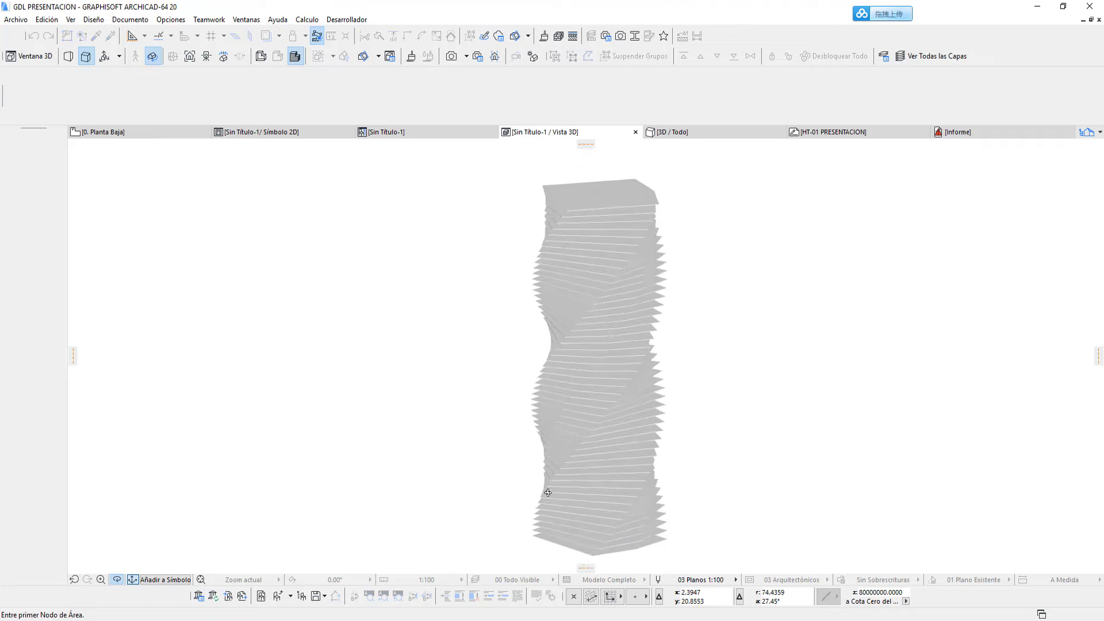
{"action": "left_click", "coordinate": [116, 579]}
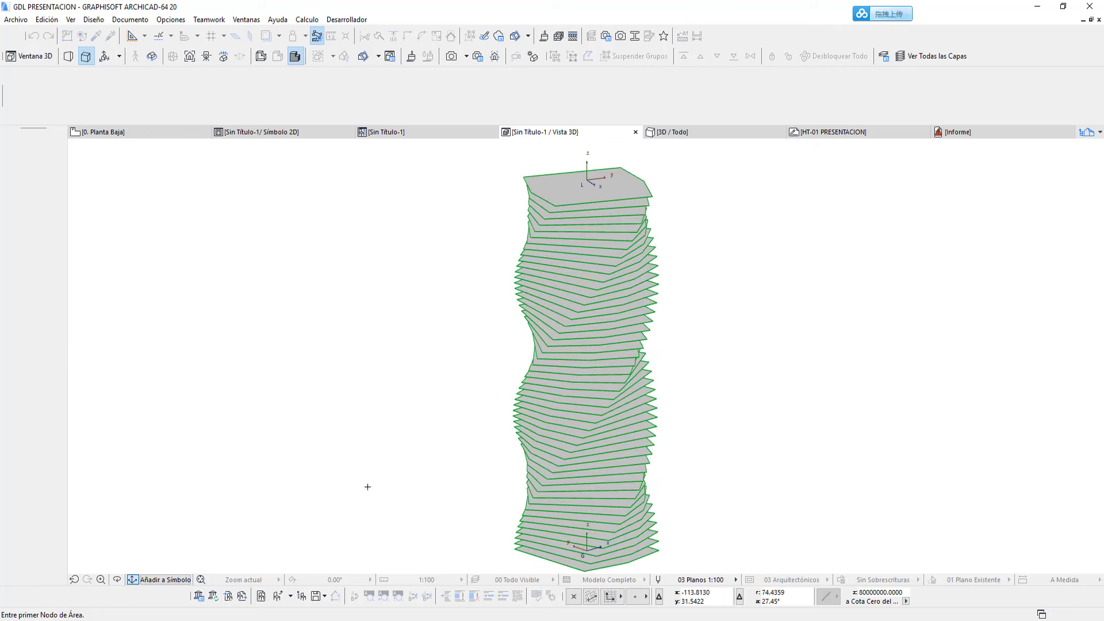
{"action": "left_click", "coordinate": [406, 135]}
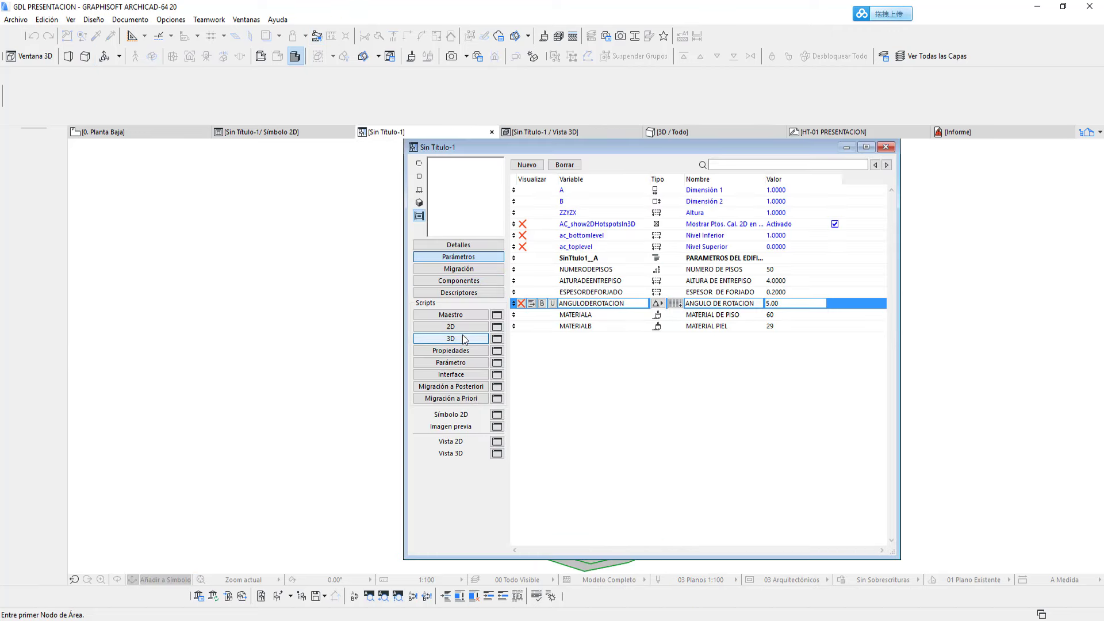
{"action": "left_click", "coordinate": [462, 337]}
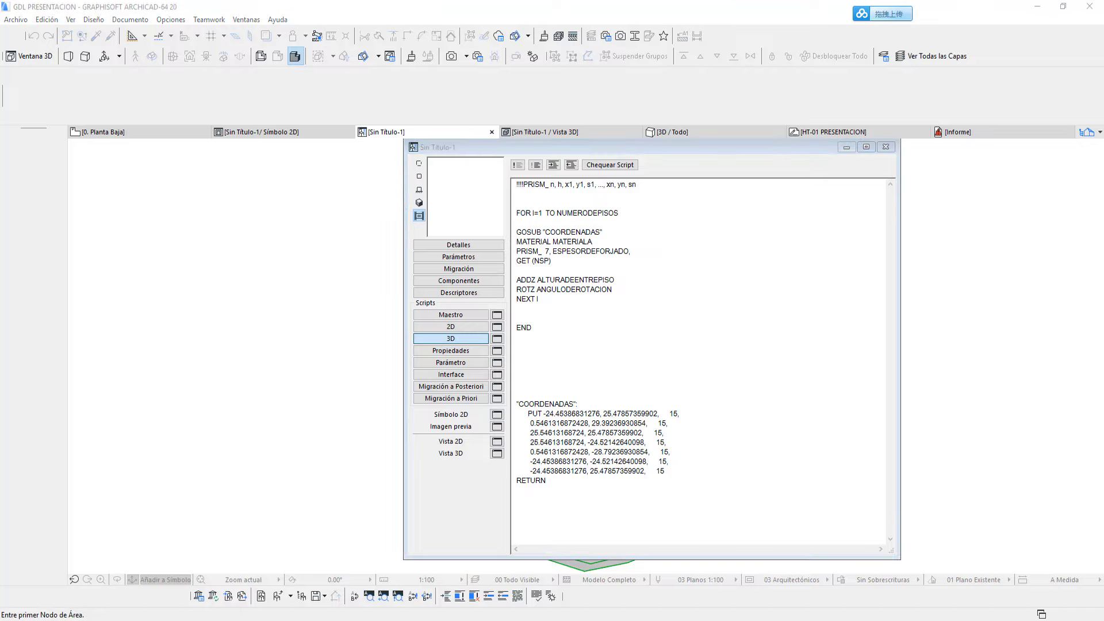
Comment out the lines from FOR through END with '!' and add blank lines after END.
{"action": "left_click", "coordinate": [538, 328]}
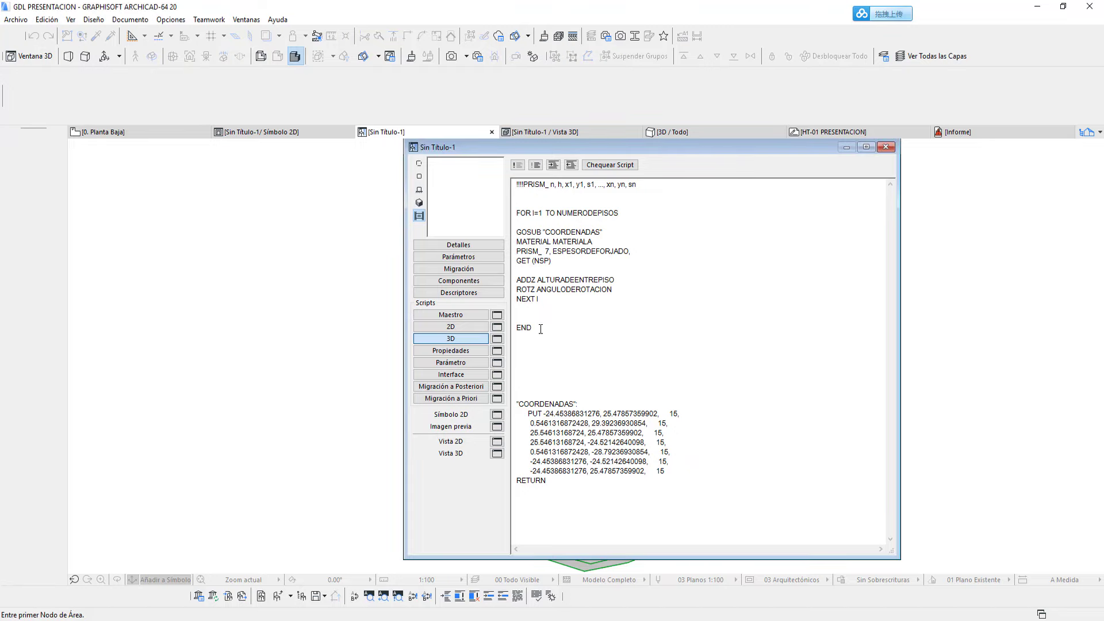
{"action": "left_click_drag", "start_coordinate": [541, 328], "coordinate": [498, 214]}
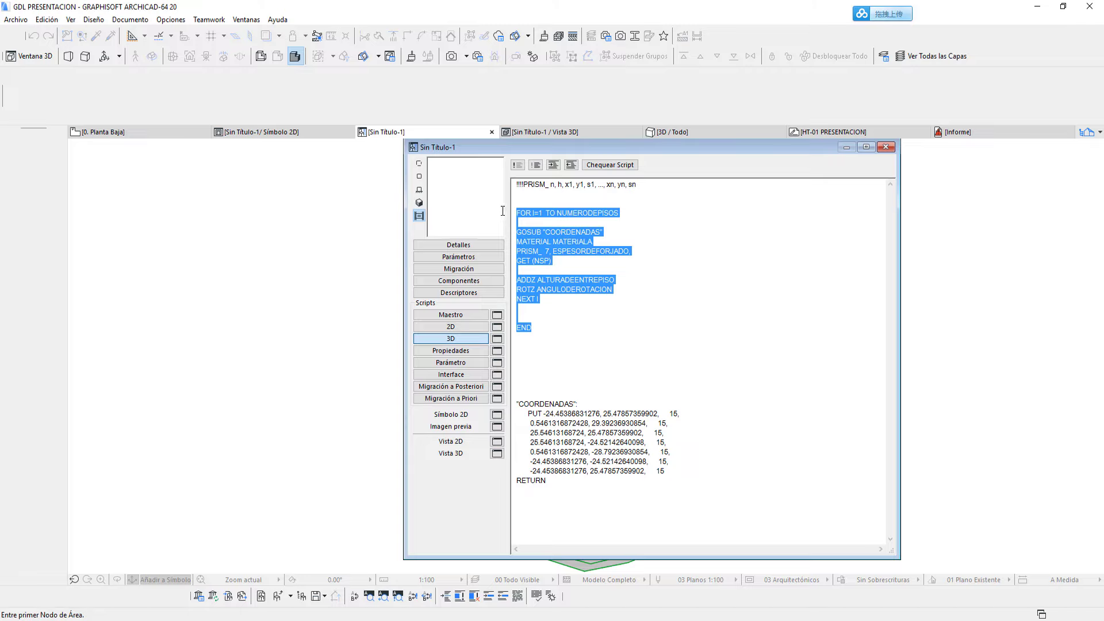
{"action": "left_click", "coordinate": [517, 167]}
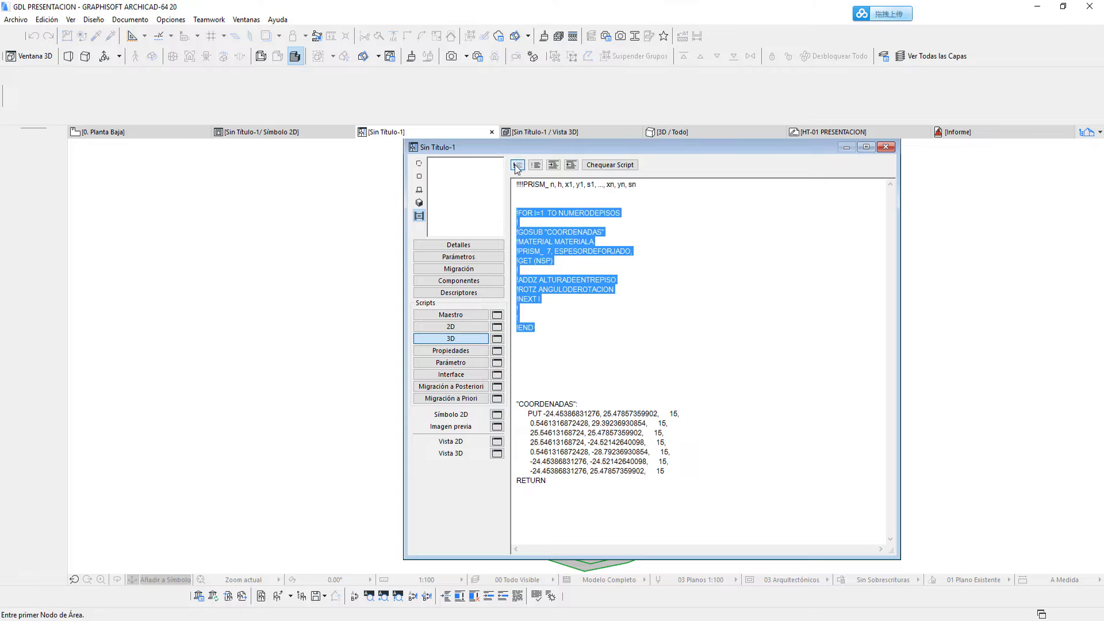
{"action": "left_click", "coordinate": [561, 334]}
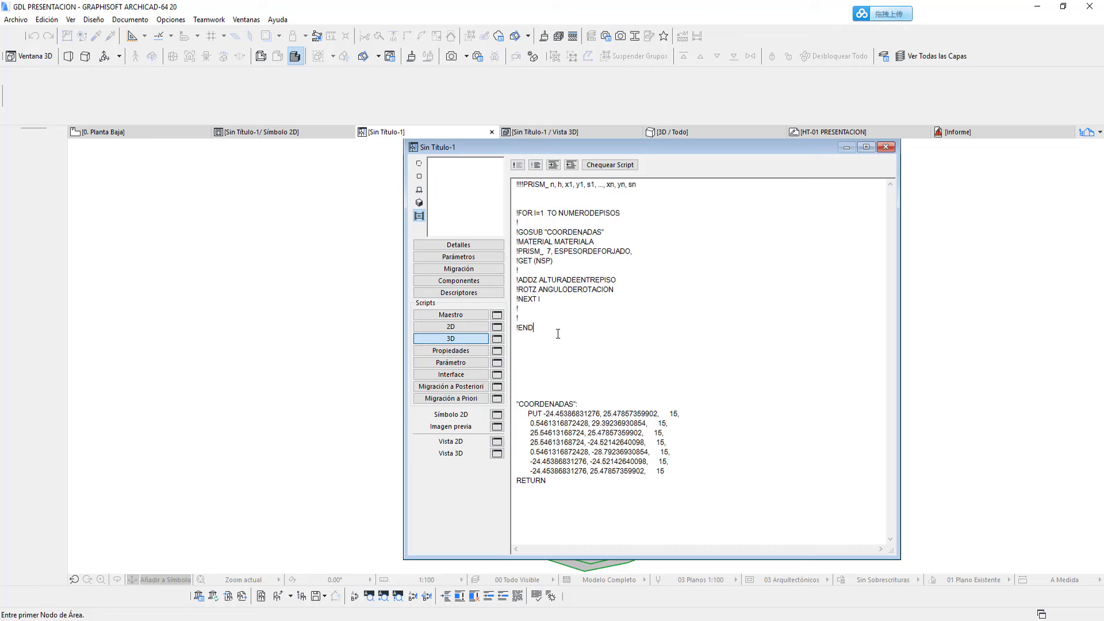
{"action": "key", "text": "Return"}
{"action": "key", "text": "Return"}
{"action": "key", "text": "Return"}
{"action": "key", "text": "Return"}
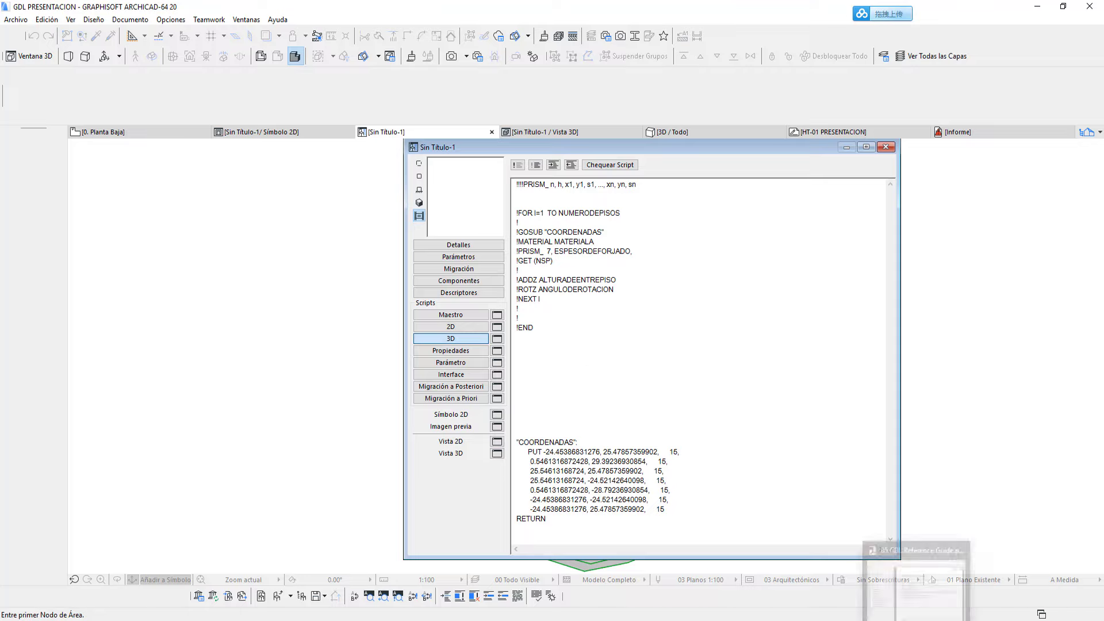
Search the GDL Reference Guide for SWEEP and study its syntax on page 86.
{"action": "left_click", "coordinate": [920, 610]}
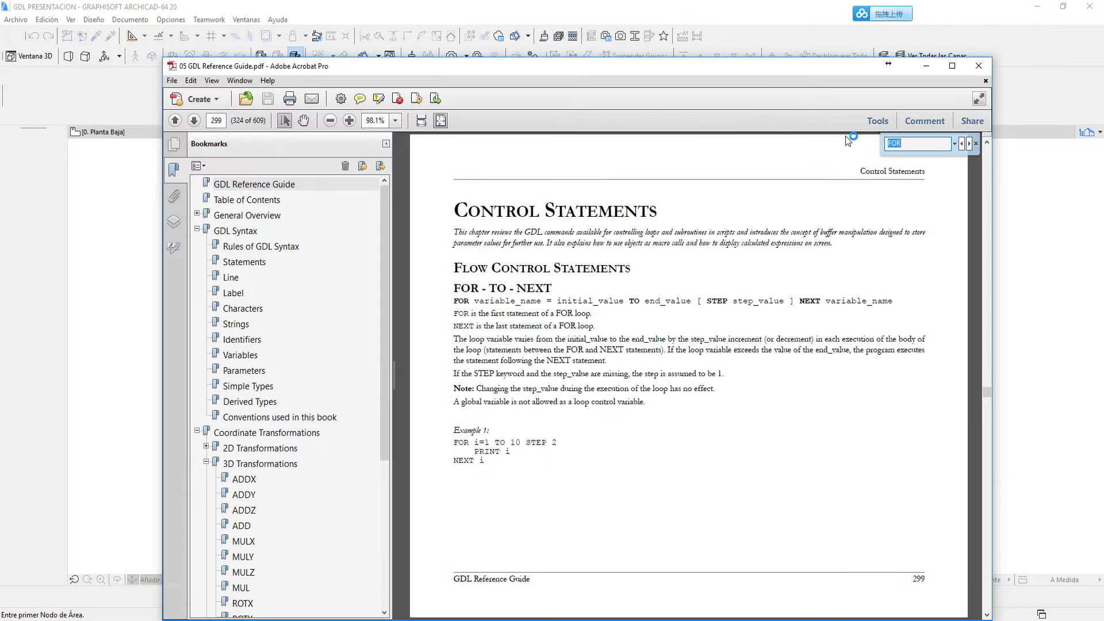
{"action": "type", "text": "S"}
{"action": "type", "text": "WEEP"}
{"action": "key", "text": "Return"}
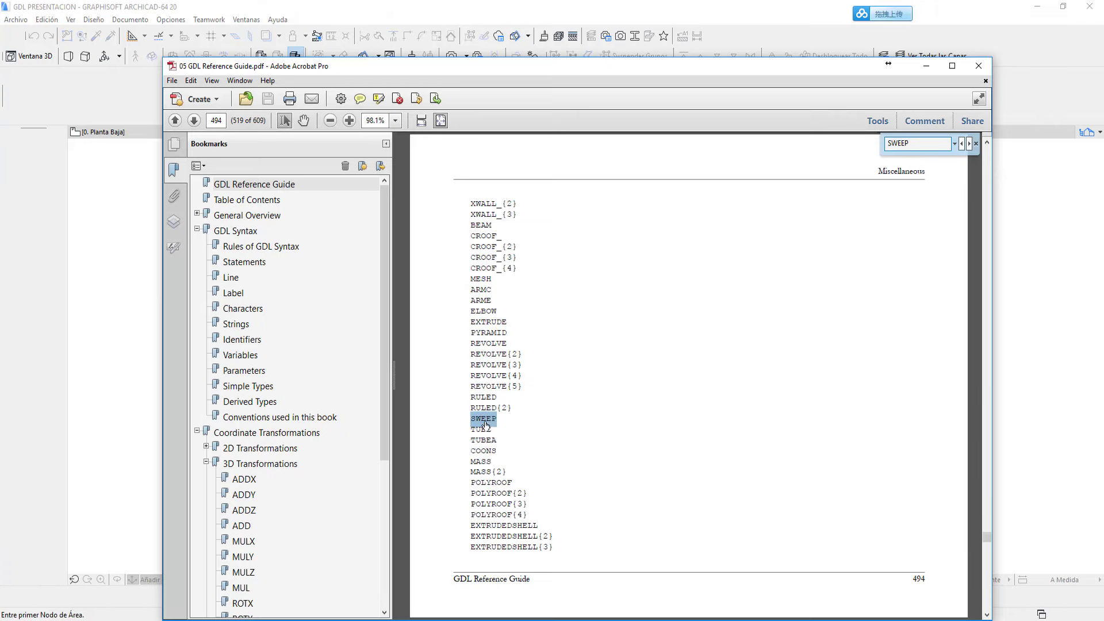
{"action": "left_click", "coordinate": [486, 420]}
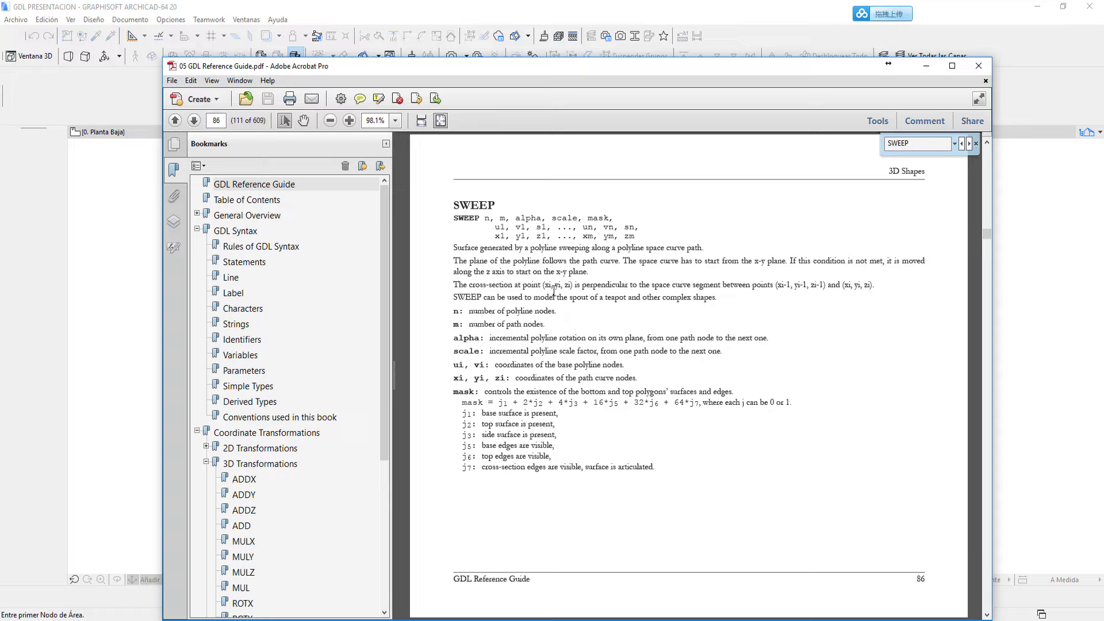
{"action": "scroll", "coordinate": [554, 290], "scroll_direction": "down", "scroll_amount": 2}
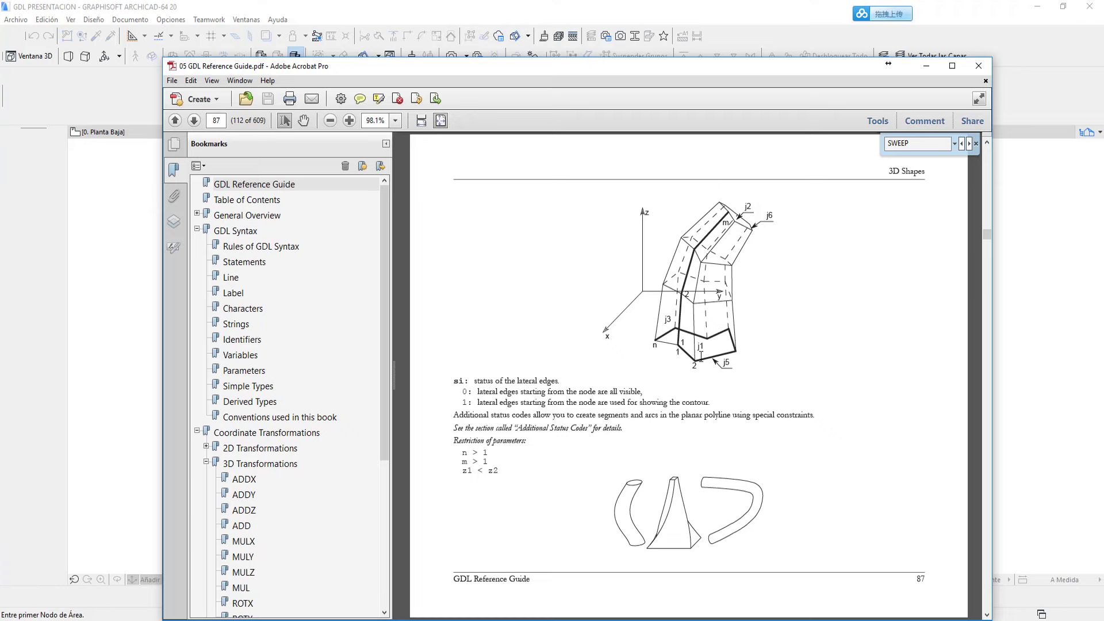
{"action": "scroll", "coordinate": [623, 357], "scroll_direction": "up", "scroll_amount": 1}
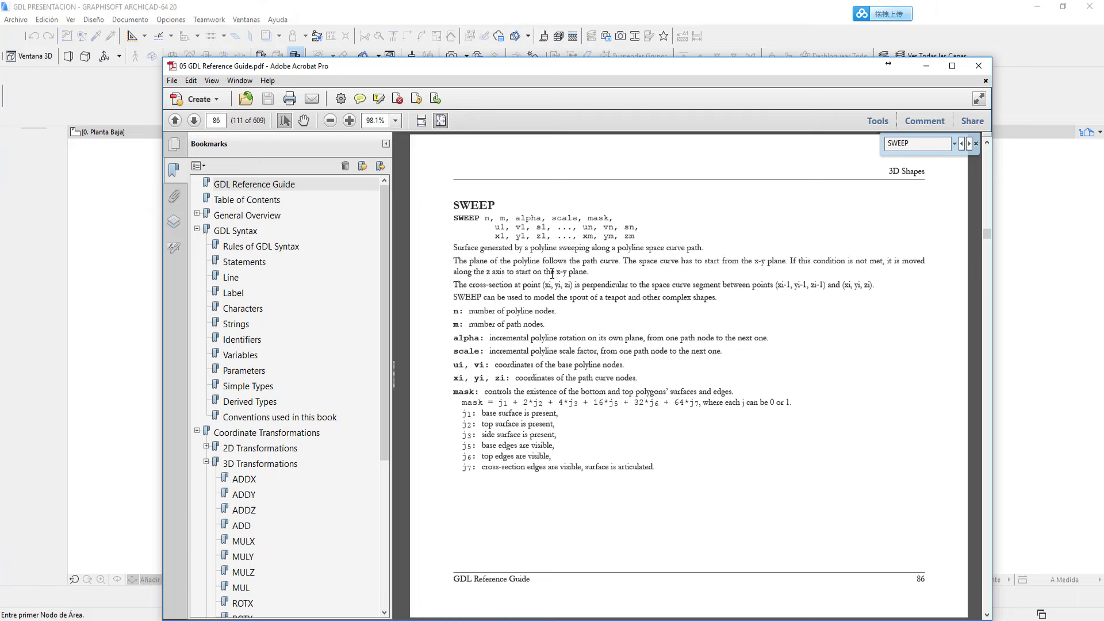
{"action": "mouse_move", "coordinate": [521, 218]}
{"action": "left_mouse_down"}
{"action": "mouse_move", "coordinate": [544, 228]}
{"action": "mouse_move", "coordinate": [578, 218]}
{"action": "left_mouse_up"}
{"action": "left_click", "coordinate": [601, 233]}
{"action": "scroll", "coordinate": [624, 359], "scroll_direction": "down", "scroll_amount": 2}
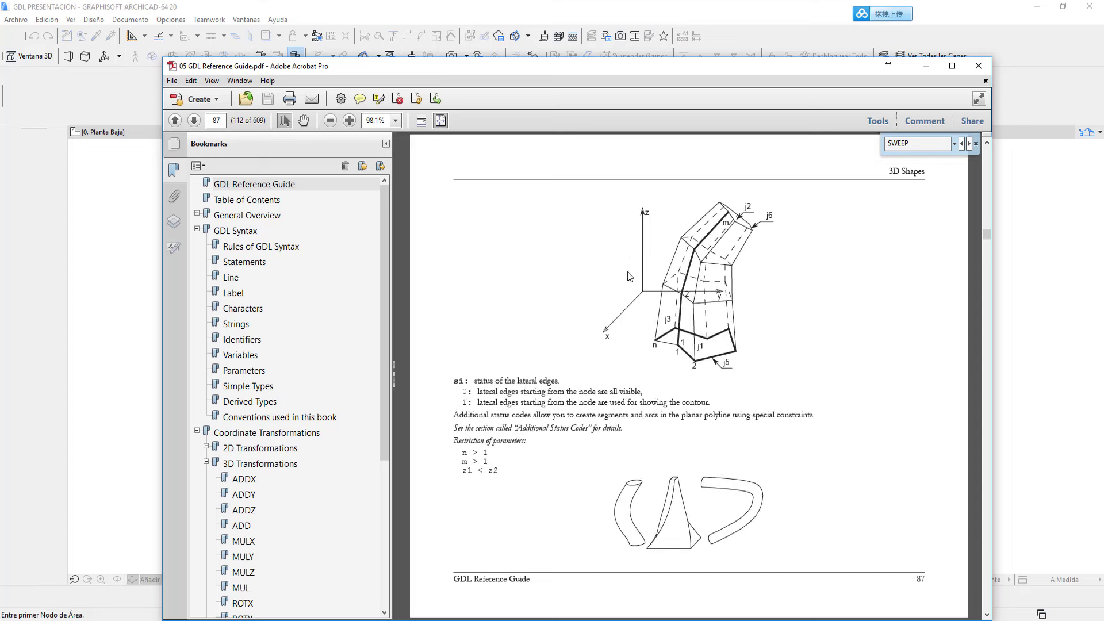
{"action": "scroll", "coordinate": [630, 277], "scroll_direction": "up", "scroll_amount": 2}
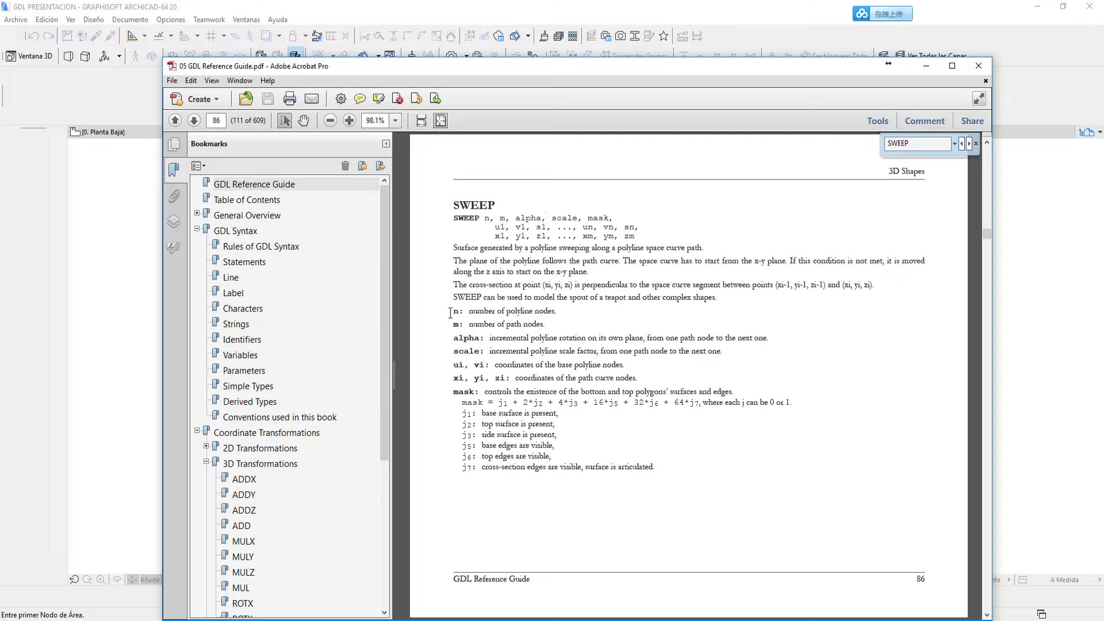
Highlight the SWEEP n polyline nodes, m path nodes and alpha descriptions.
{"action": "mouse_move", "coordinate": [557, 311]}
{"action": "left_mouse_down"}
{"action": "mouse_move", "coordinate": [485, 314]}
{"action": "mouse_move", "coordinate": [505, 314]}
{"action": "left_mouse_up"}
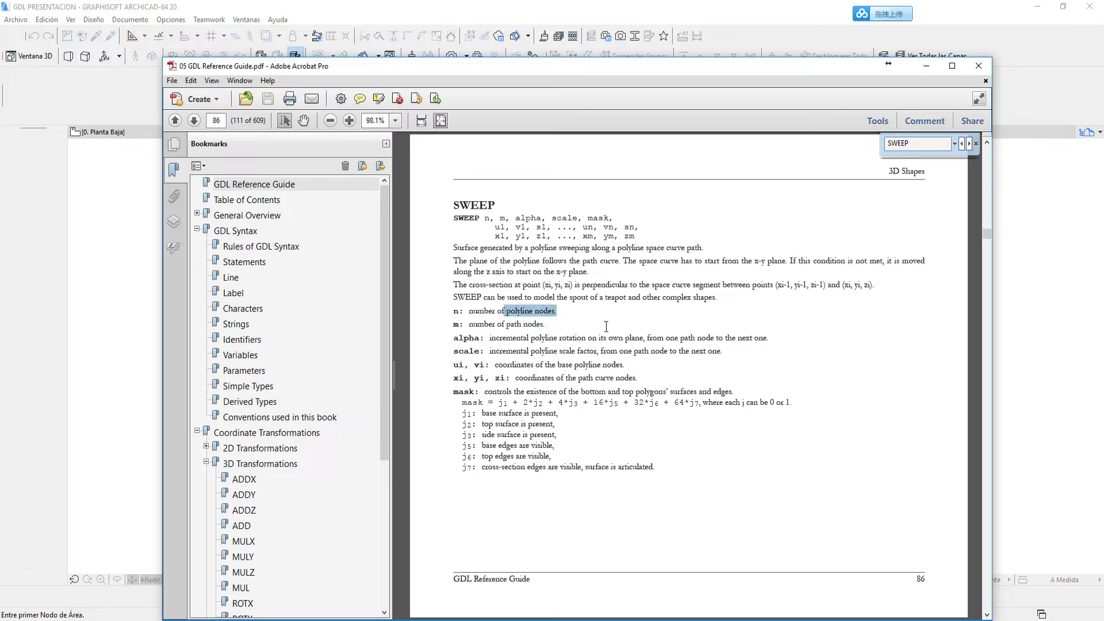
{"action": "scroll", "coordinate": [606, 326], "scroll_direction": "down", "scroll_amount": 1}
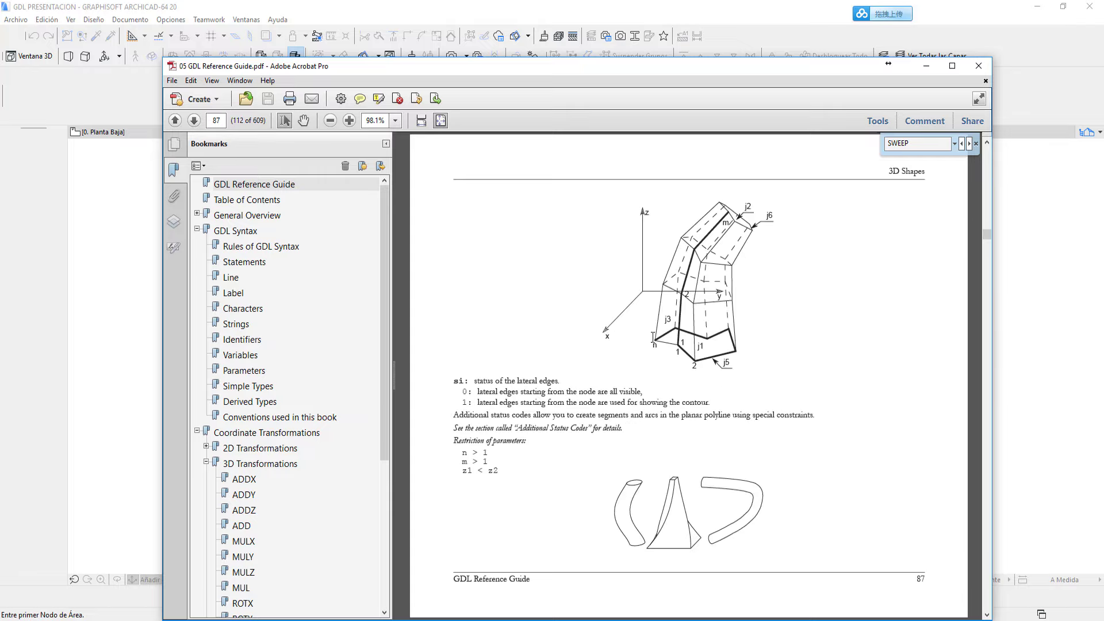
{"action": "scroll", "coordinate": [603, 352], "scroll_direction": "up", "scroll_amount": 1}
{"action": "left_click", "coordinate": [503, 326]}
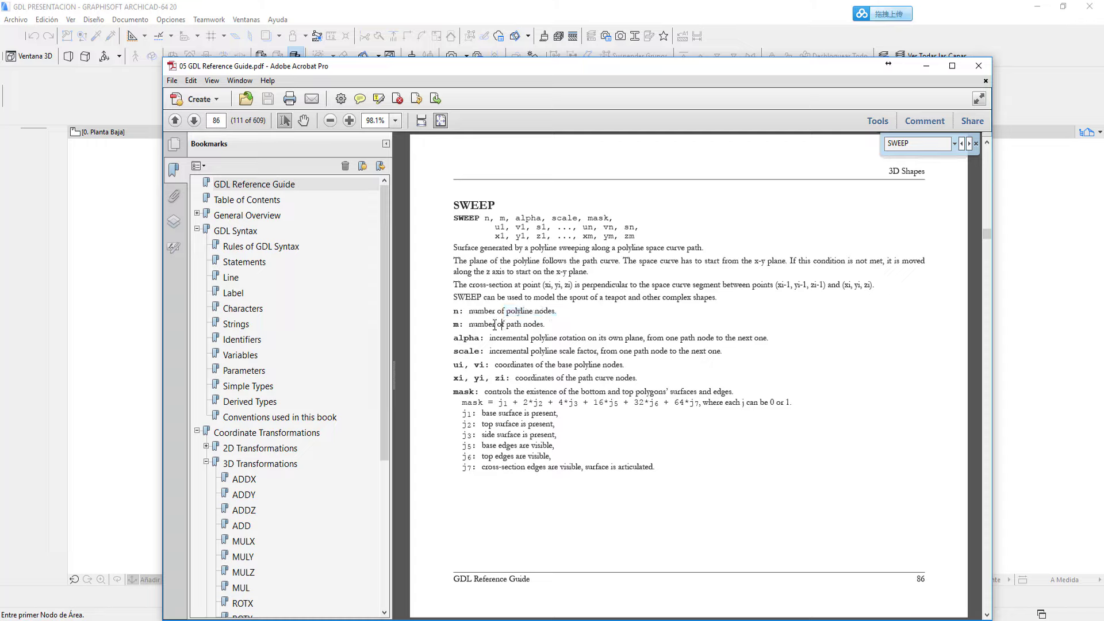
{"action": "left_click_drag", "start_coordinate": [468, 325], "coordinate": [544, 325]}
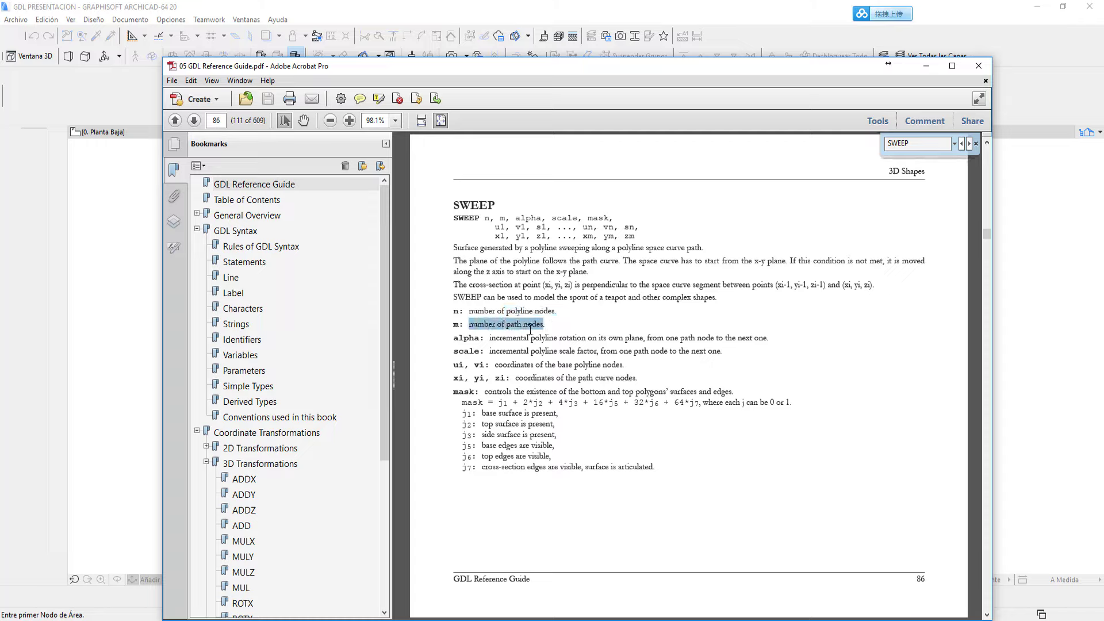
{"action": "left_click", "coordinate": [515, 351]}
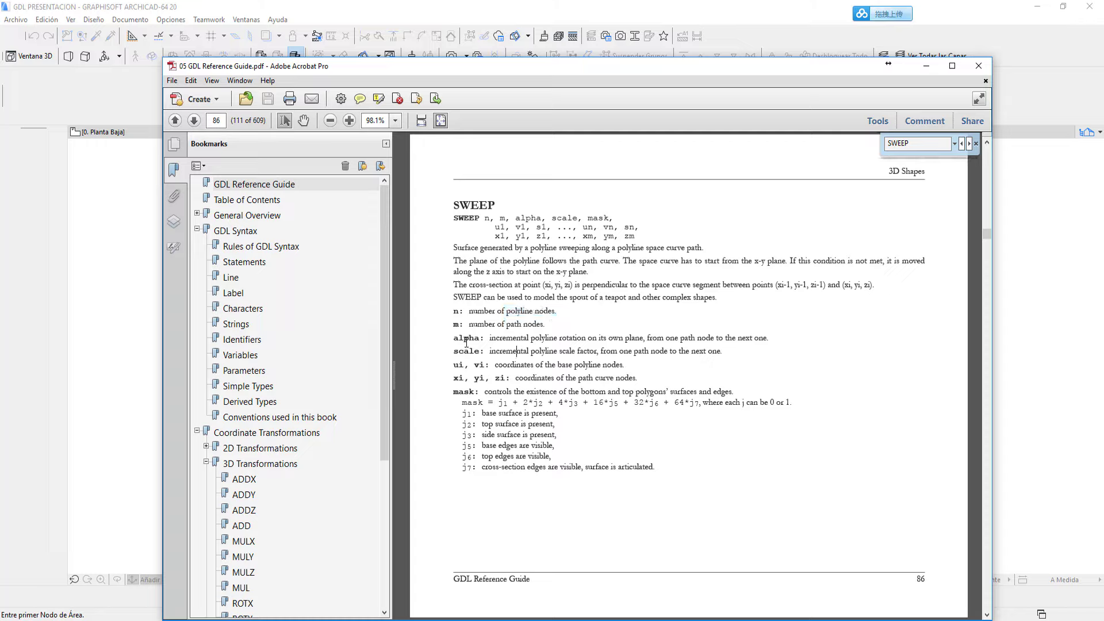
{"action": "triple_click", "coordinate": [453, 338]}
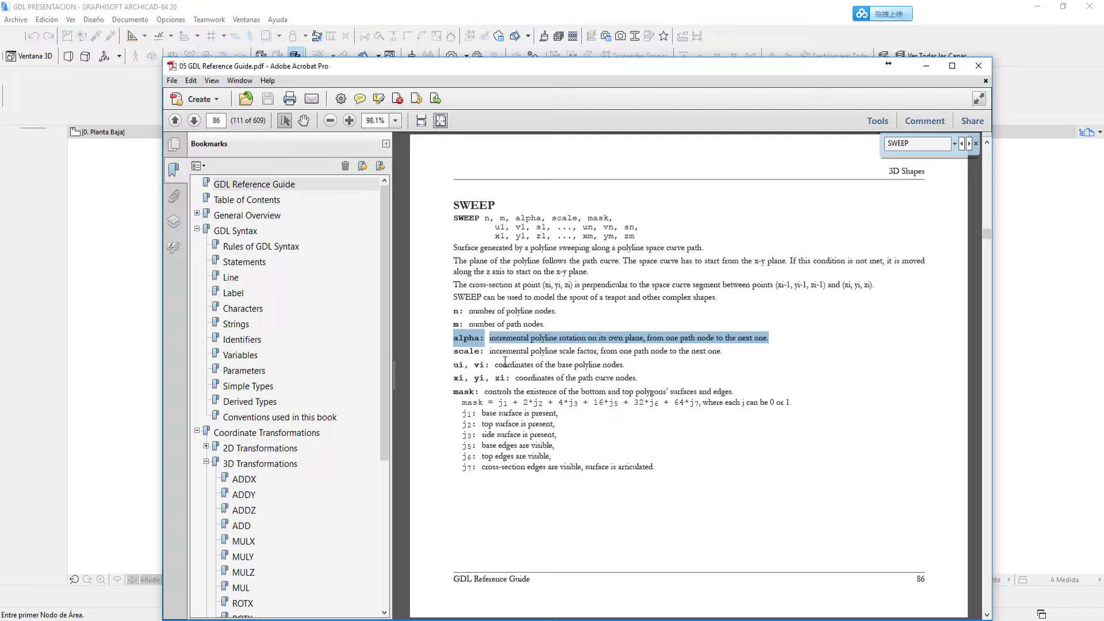
{"action": "left_click", "coordinate": [483, 350]}
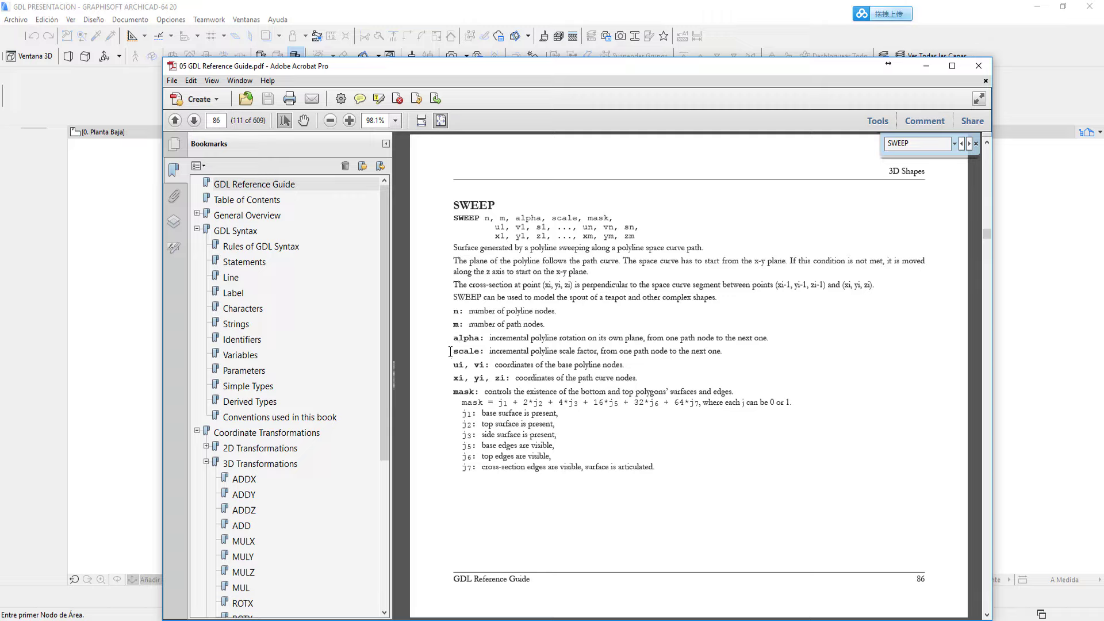
Review the scale, ui/vi, path node and mask descriptions, select the SWEEP syntax, then hide Acrobat.
{"action": "left_click_drag", "start_coordinate": [453, 364], "coordinate": [485, 352]}
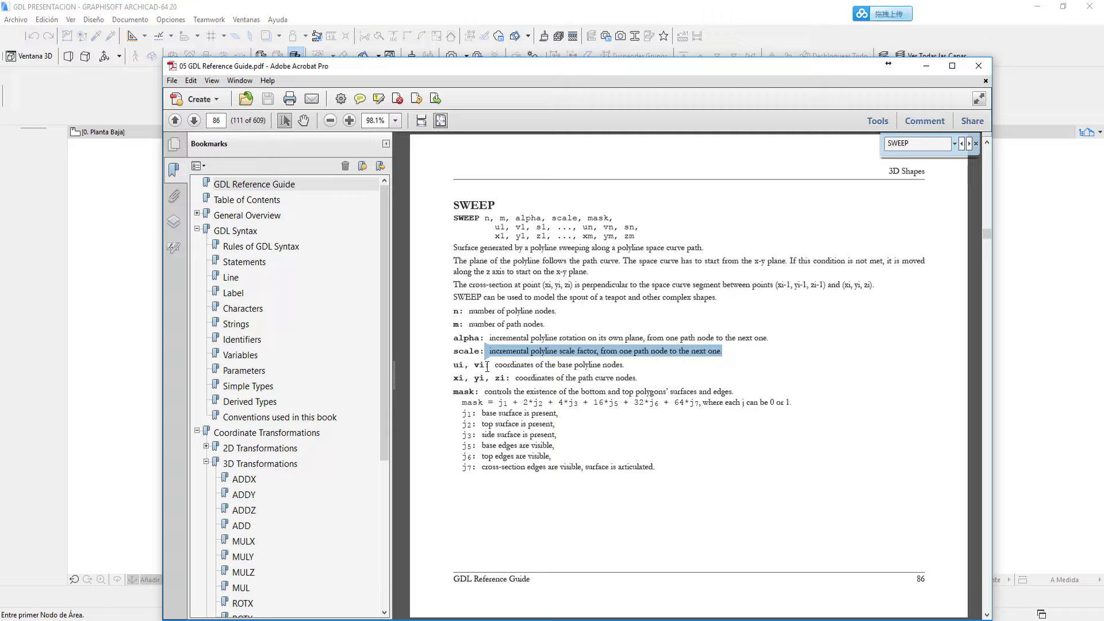
{"action": "left_click", "coordinate": [497, 367]}
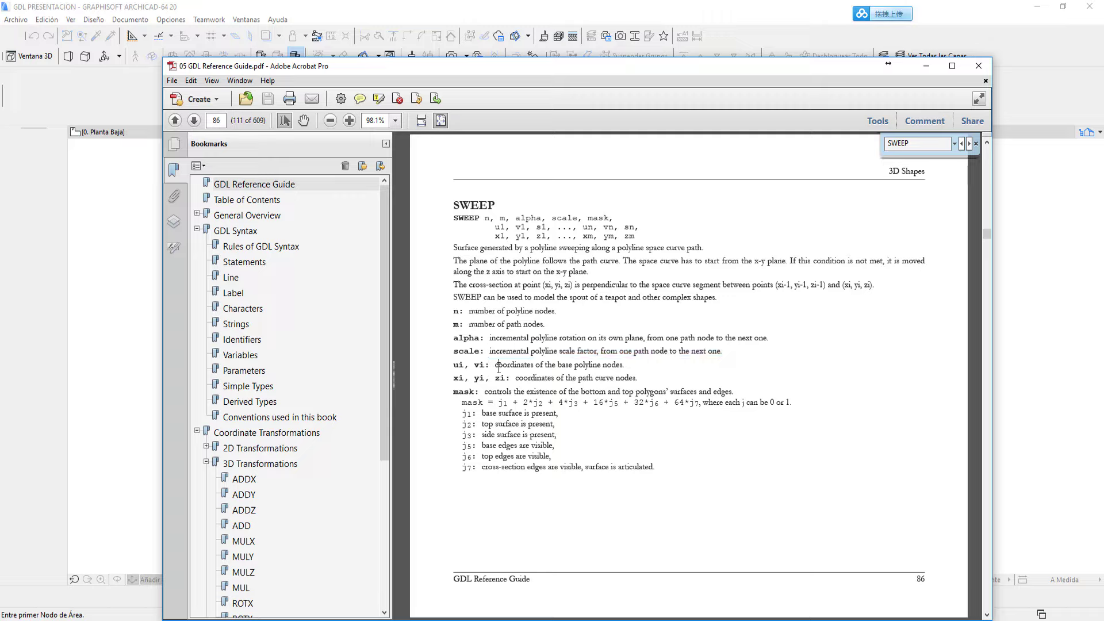
{"action": "triple_click", "coordinate": [454, 366]}
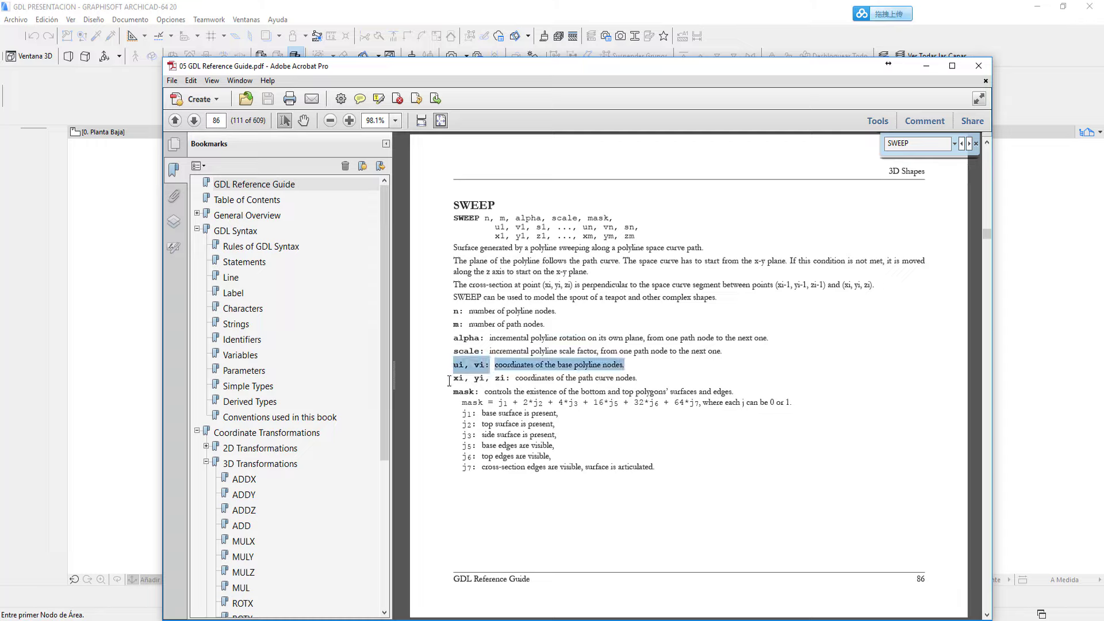
{"action": "left_click", "coordinate": [494, 229]}
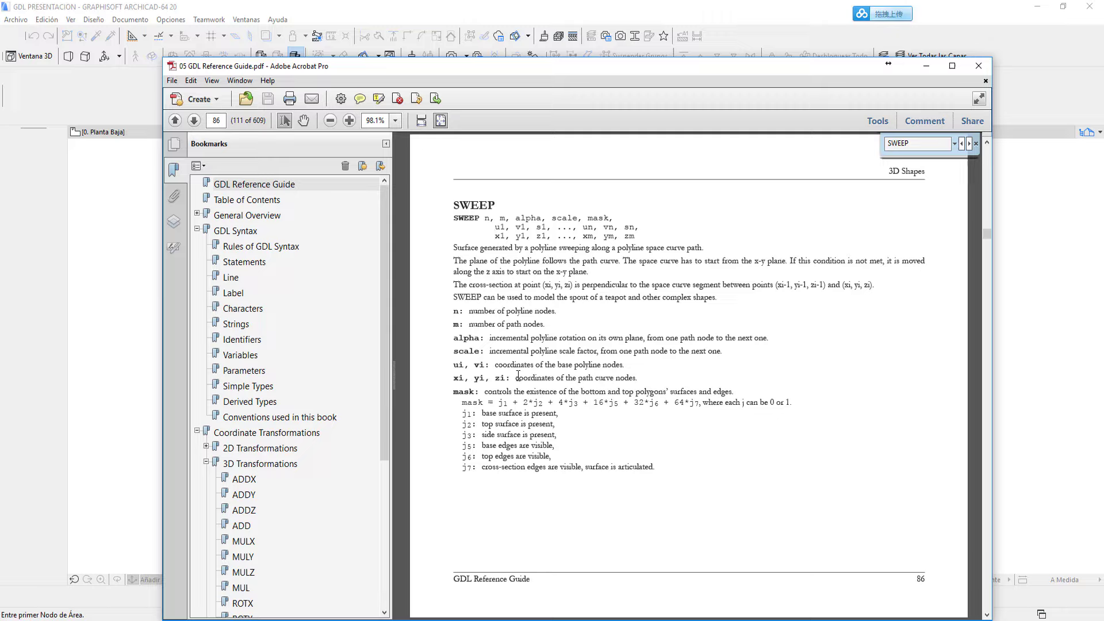
{"action": "left_click_drag", "start_coordinate": [515, 378], "coordinate": [635, 378]}
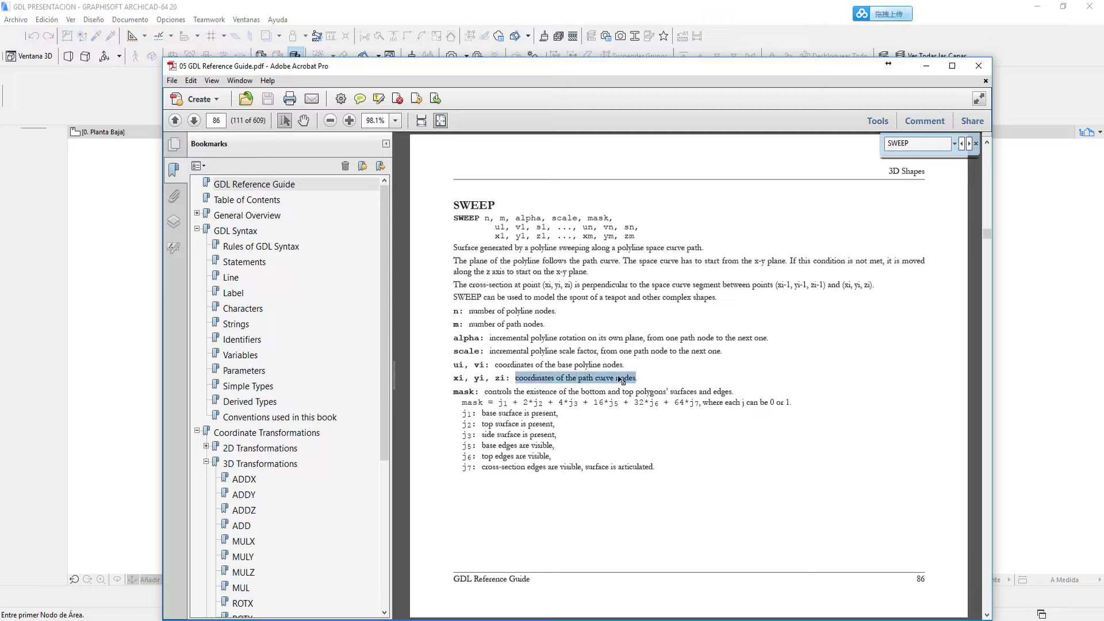
{"action": "left_click", "coordinate": [499, 396]}
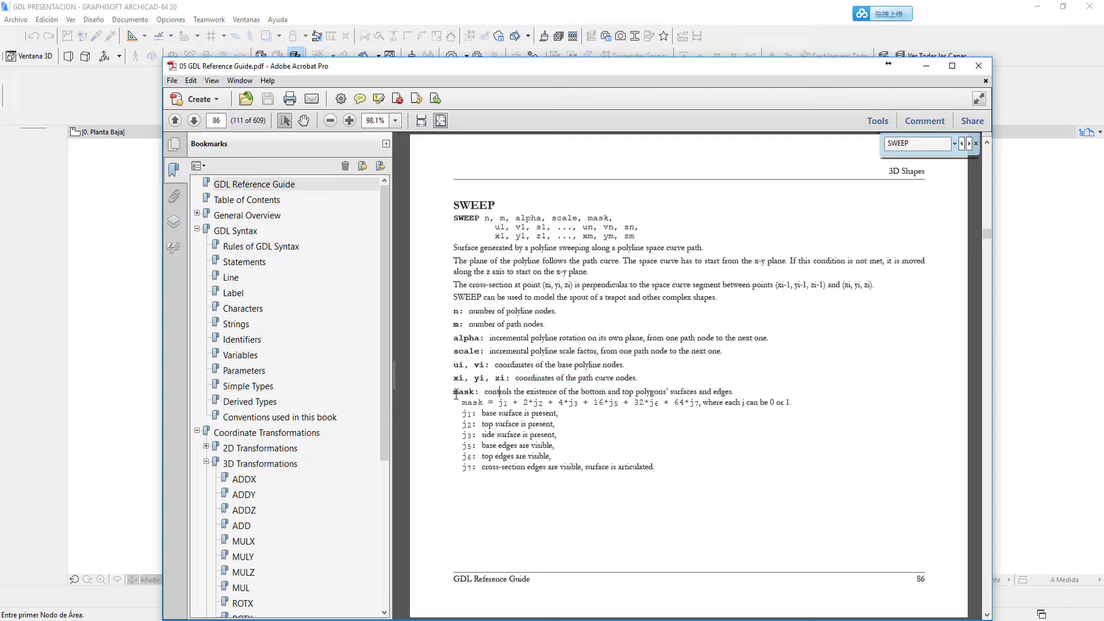
{"action": "left_click_drag", "start_coordinate": [452, 391], "coordinate": [480, 393]}
{"action": "left_click", "coordinate": [534, 394]}
{"action": "mouse_move", "coordinate": [451, 208]}
{"action": "left_mouse_down"}
{"action": "mouse_move", "coordinate": [486, 224]}
{"action": "mouse_move", "coordinate": [642, 235]}
{"action": "mouse_move", "coordinate": [632, 239]}
{"action": "left_mouse_up"}
{"action": "key", "text": "ctrl+c"}
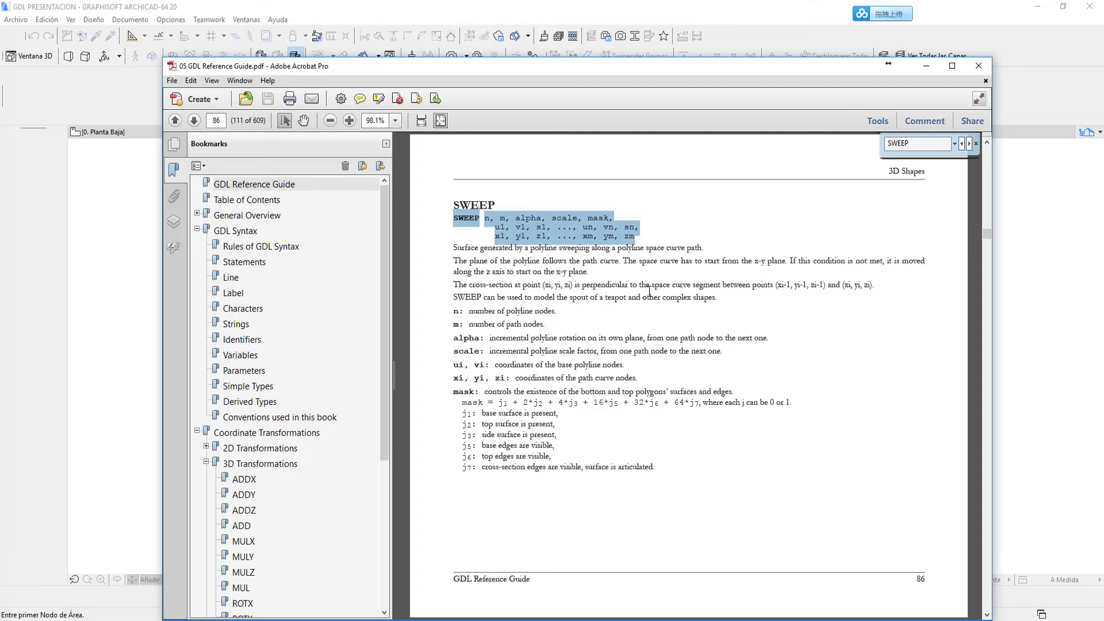
{"action": "left_click", "coordinate": [925, 70]}
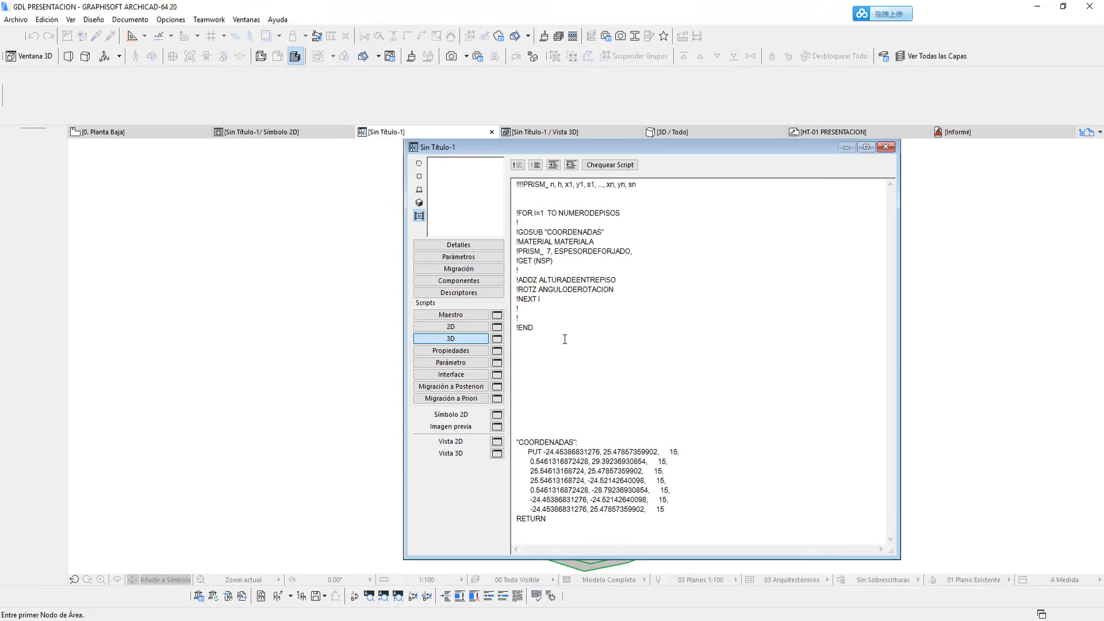
Paste the SWEEP syntax below END and comment the lines out with !!!
{"action": "left_click", "coordinate": [558, 343]}
{"action": "key", "text": "ctrl+v"}
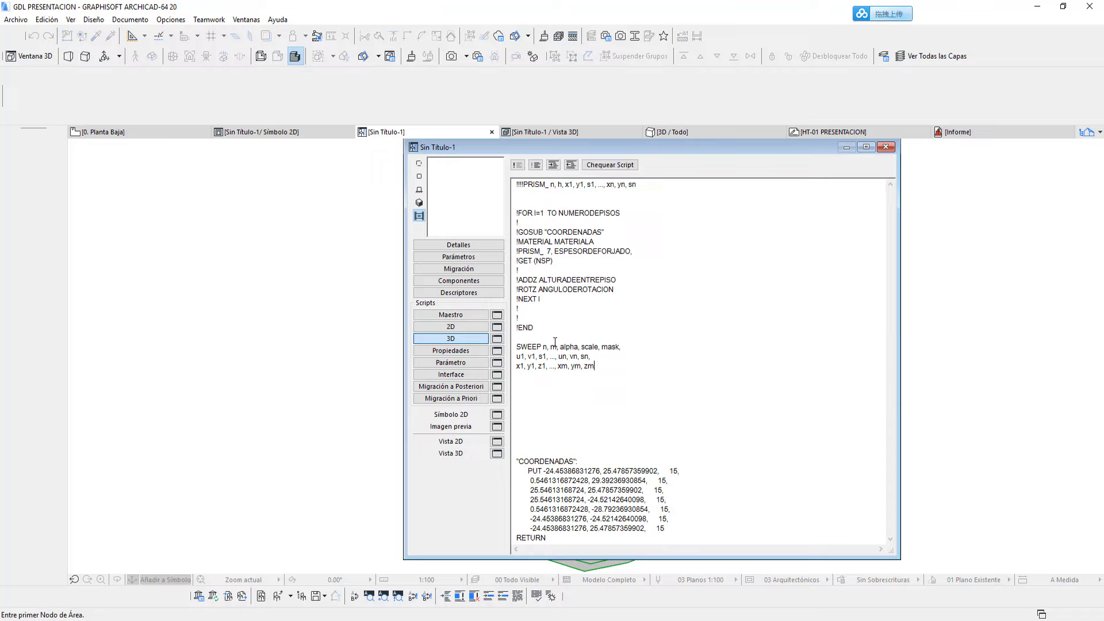
{"action": "mouse_move", "coordinate": [606, 368]}
{"action": "left_mouse_down"}
{"action": "mouse_move", "coordinate": [516, 367]}
{"action": "mouse_move", "coordinate": [515, 347]}
{"action": "left_mouse_up"}
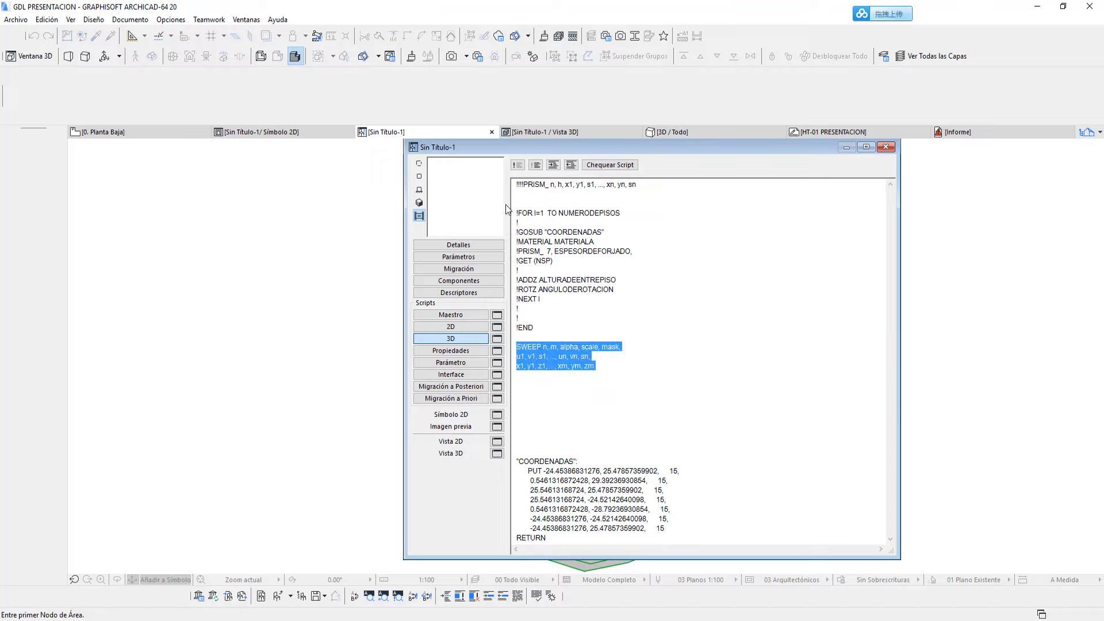
{"action": "left_click", "coordinate": [517, 165]}
{"action": "left_click", "coordinate": [614, 370]}
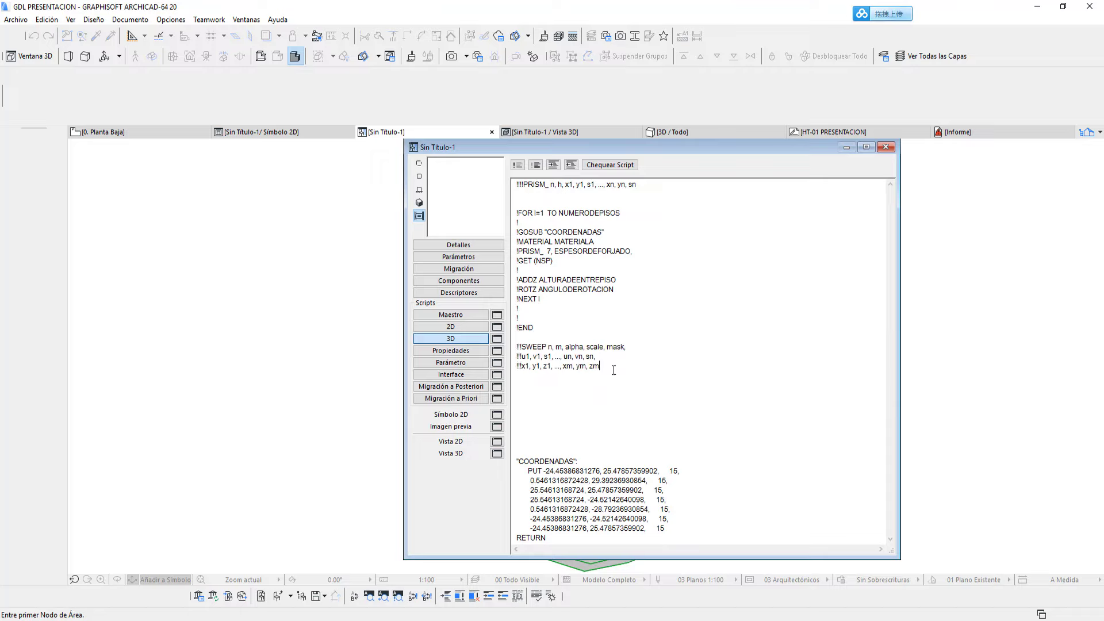
Start a sweep call reading SWEER 15,2, ANGULODEROTACION, 1, on a new line.
{"action": "key", "text": "Return"}
{"action": "key", "text": "Return"}
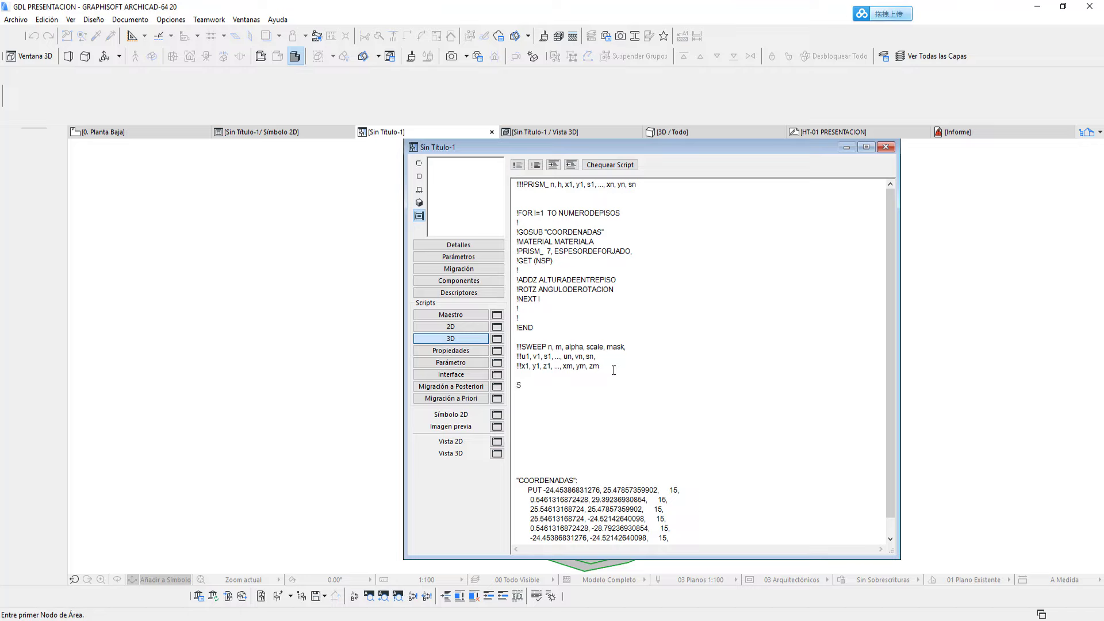
{"action": "type", "text": "WE"}
{"action": "type", "text": "ER"}
{"action": "type", "text": "15,"}
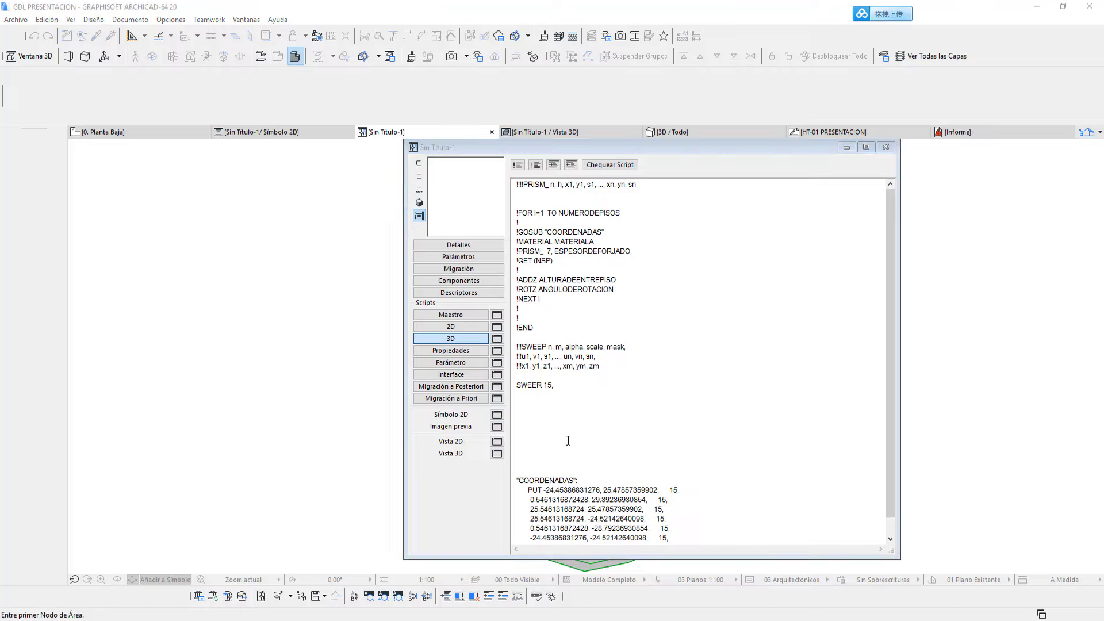
{"action": "left_click", "coordinate": [565, 387]}
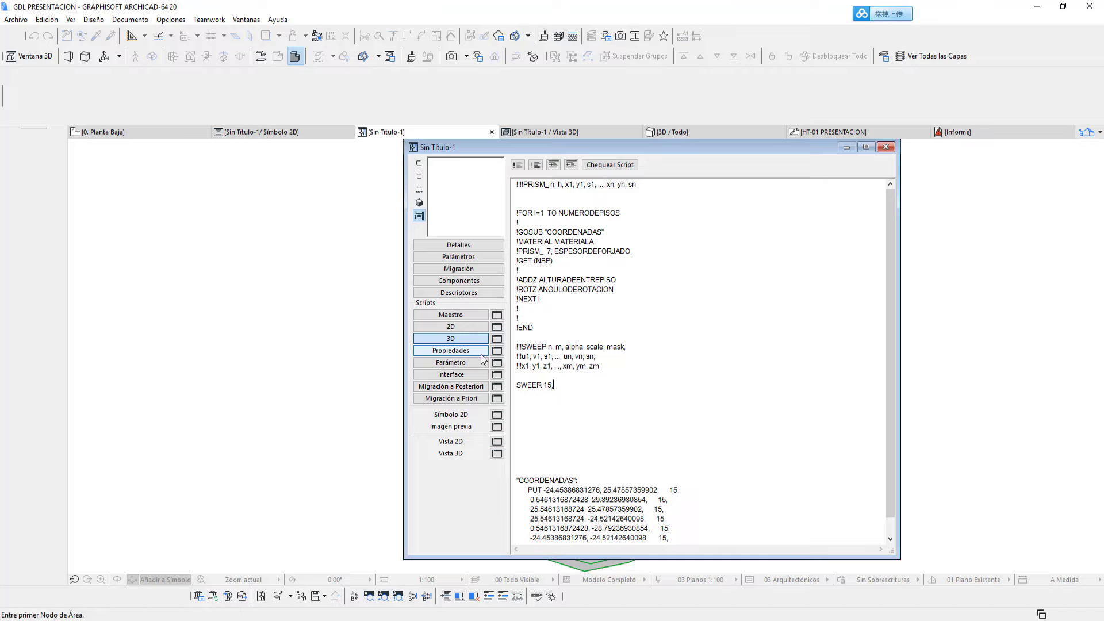
{"action": "type", "text": "2,"}
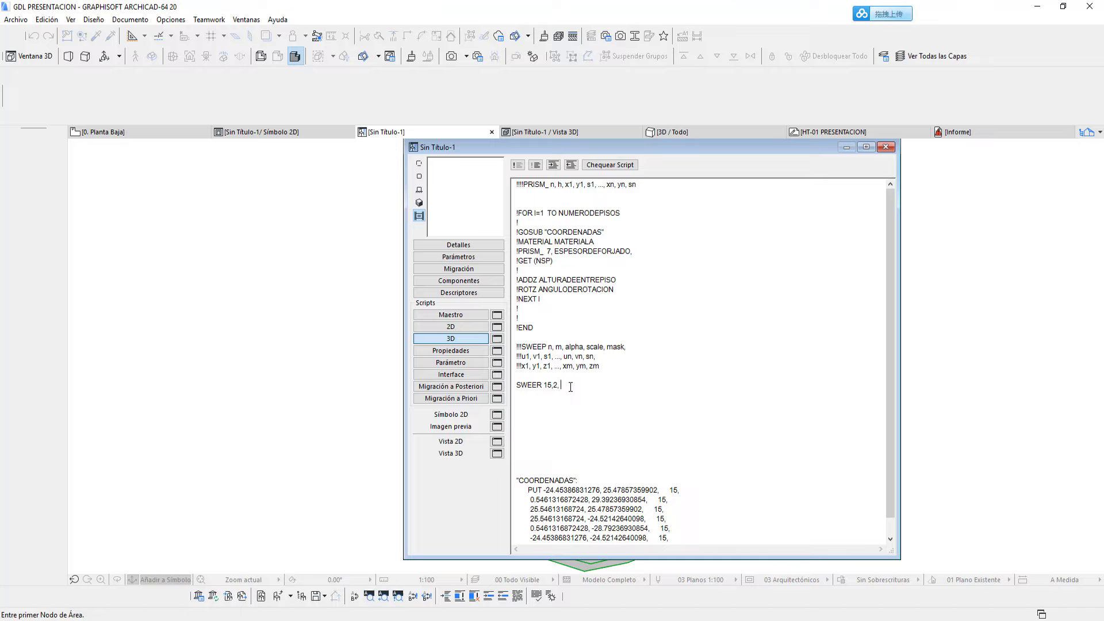
{"action": "type", "text": " AN"}
{"action": "type", "text": "GULODEROTA"}
{"action": "type", "text": "CION"}
{"action": "type", "text": "1,"}
{"action": "key", "text": "alt+Tab"}
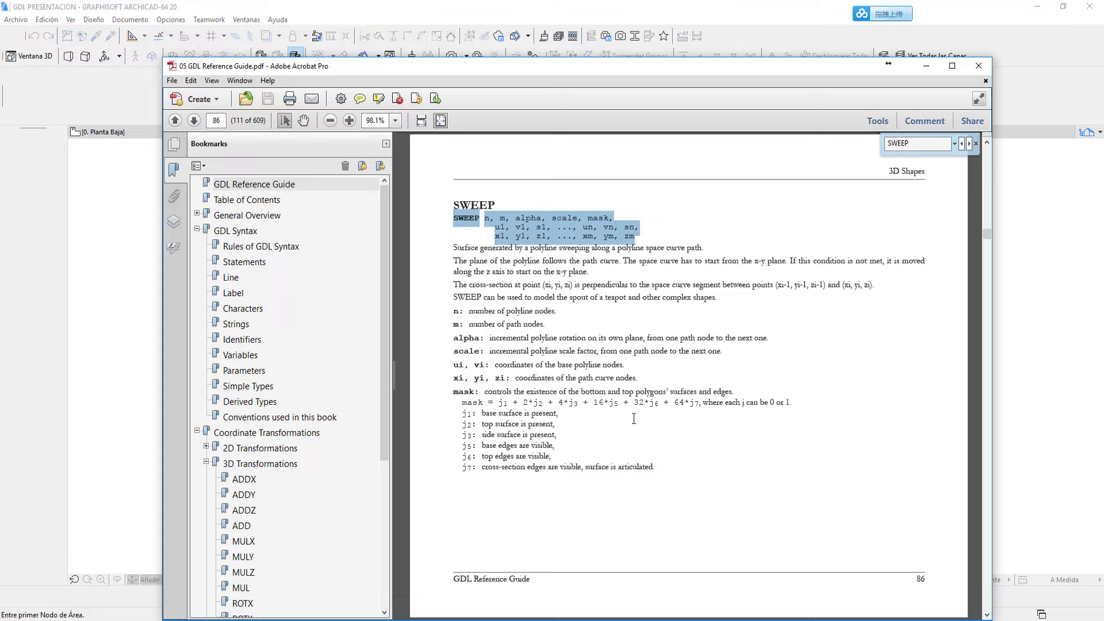
{"action": "left_click", "coordinate": [629, 411]}
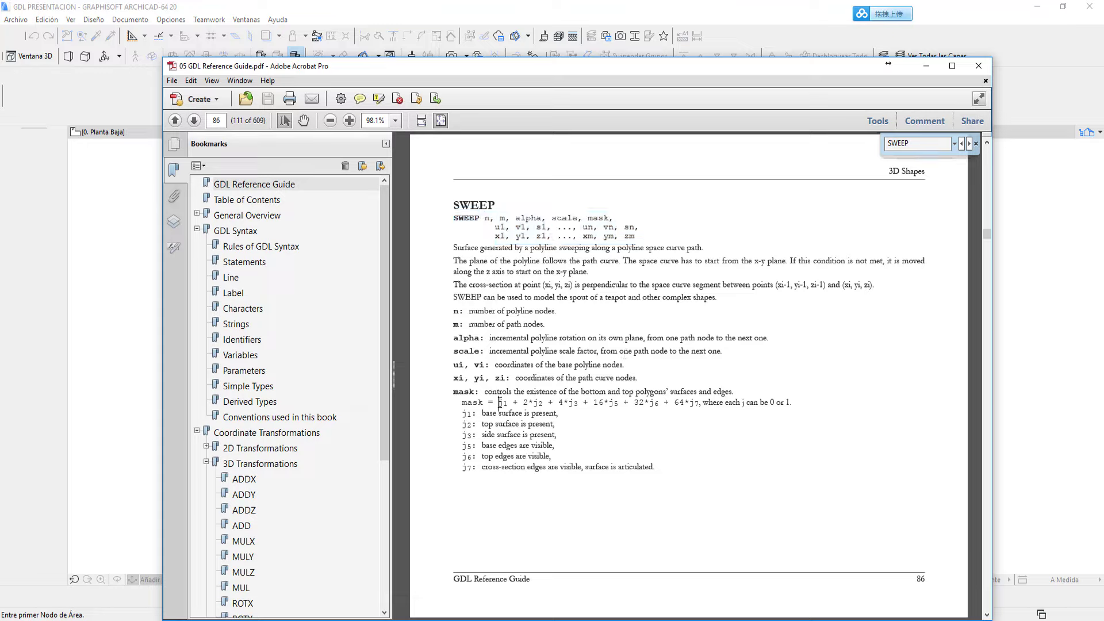
{"action": "left_click", "coordinate": [533, 403]}
{"action": "left_click_drag", "start_coordinate": [498, 403], "coordinate": [508, 402]}
{"action": "left_click", "coordinate": [549, 405]}
{"action": "mouse_move", "coordinate": [482, 413]}
{"action": "left_mouse_down"}
{"action": "mouse_move", "coordinate": [557, 413]}
{"action": "mouse_move", "coordinate": [558, 468]}
{"action": "mouse_move", "coordinate": [557, 421]}
{"action": "left_mouse_up"}
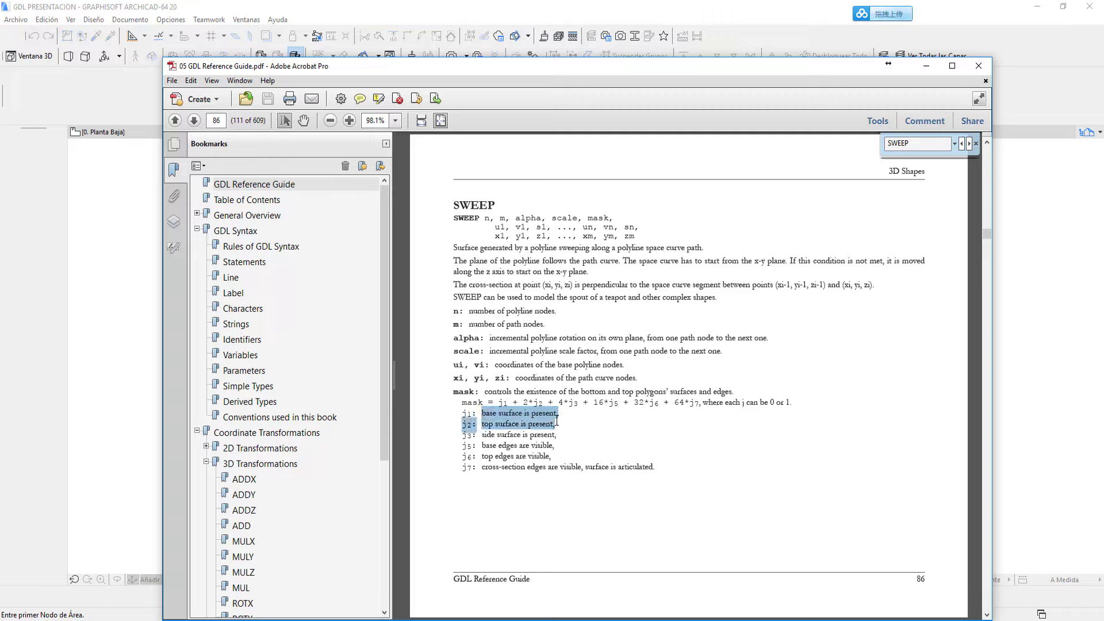
{"action": "left_click", "coordinate": [492, 419]}
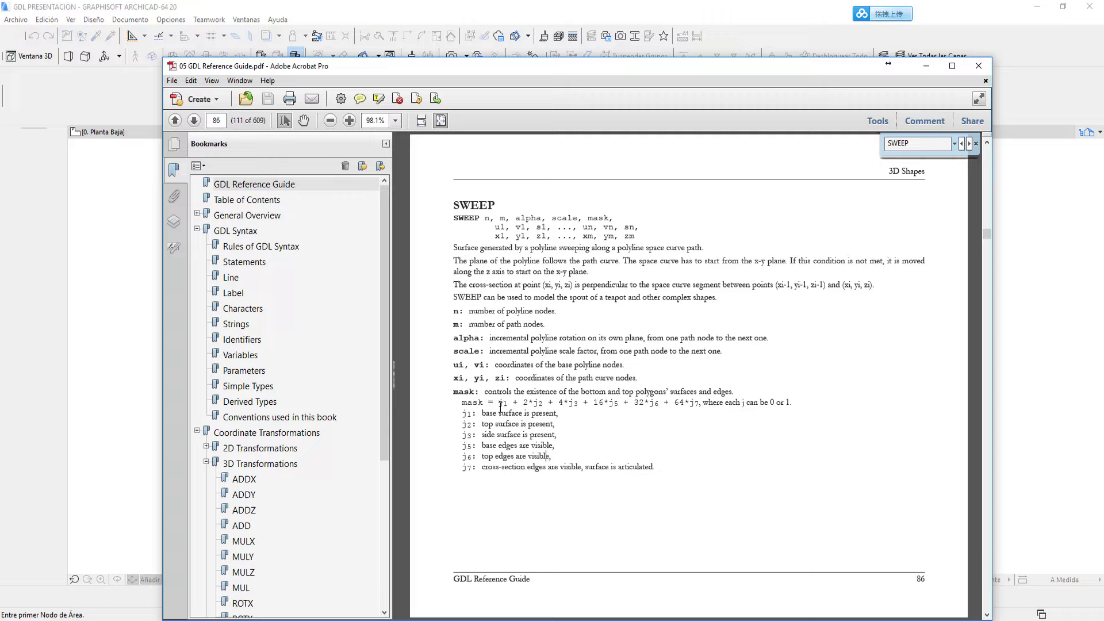
{"action": "left_click_drag", "start_coordinate": [498, 404], "coordinate": [509, 404]}
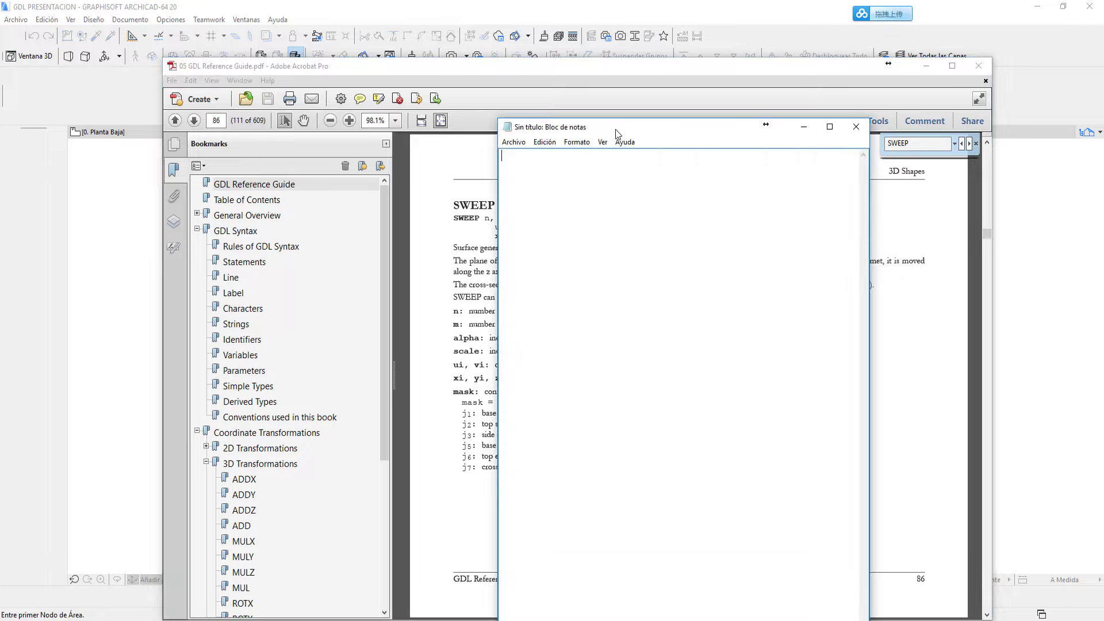
Write the mask sum 1+2+4+16+32 in the Notepad note.
{"action": "mouse_move", "coordinate": [630, 119]}
{"action": "left_mouse_down"}
{"action": "mouse_move", "coordinate": [630, 395]}
{"action": "mouse_move", "coordinate": [646, 328]}
{"action": "mouse_move", "coordinate": [646, 88]}
{"action": "mouse_move", "coordinate": [661, 69]}
{"action": "left_mouse_up"}
{"action": "type", "text": "1"}
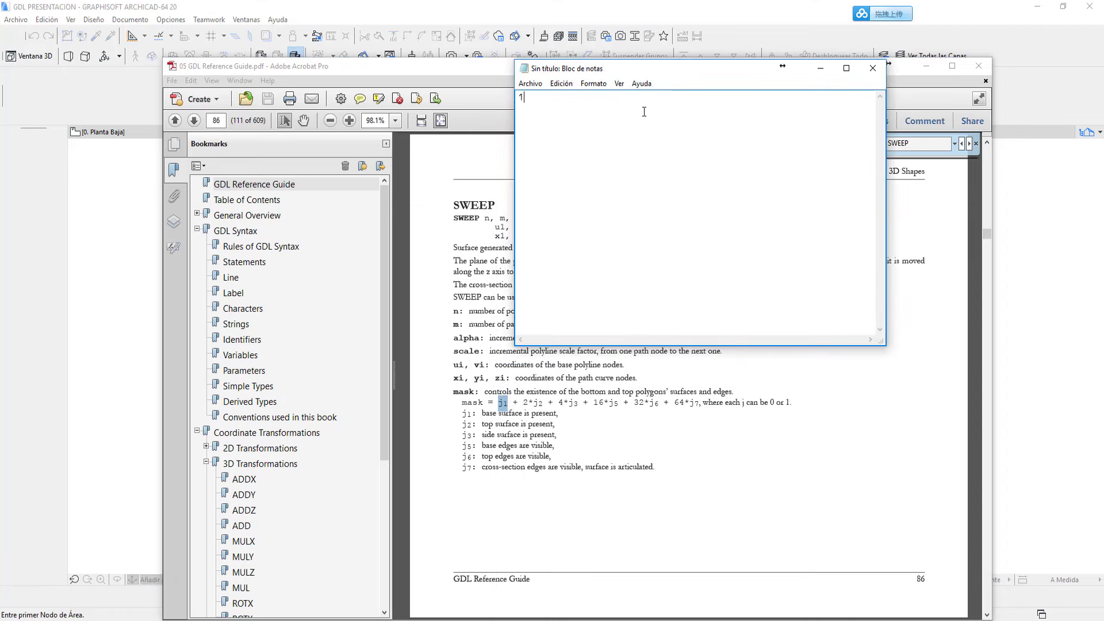
{"action": "type", "text": "+"}
{"action": "type", "text": "2+"}
{"action": "type", "text": "4+"}
{"action": "type", "text": "16"}
{"action": "type", "text": "+"}
{"action": "type", "text": "32"}
Total 1+2+4+16+32 in Calculator to get 55, then return to ARCHICAD.
{"action": "left_click_drag", "start_coordinate": [602, 98], "coordinate": [509, 79]}
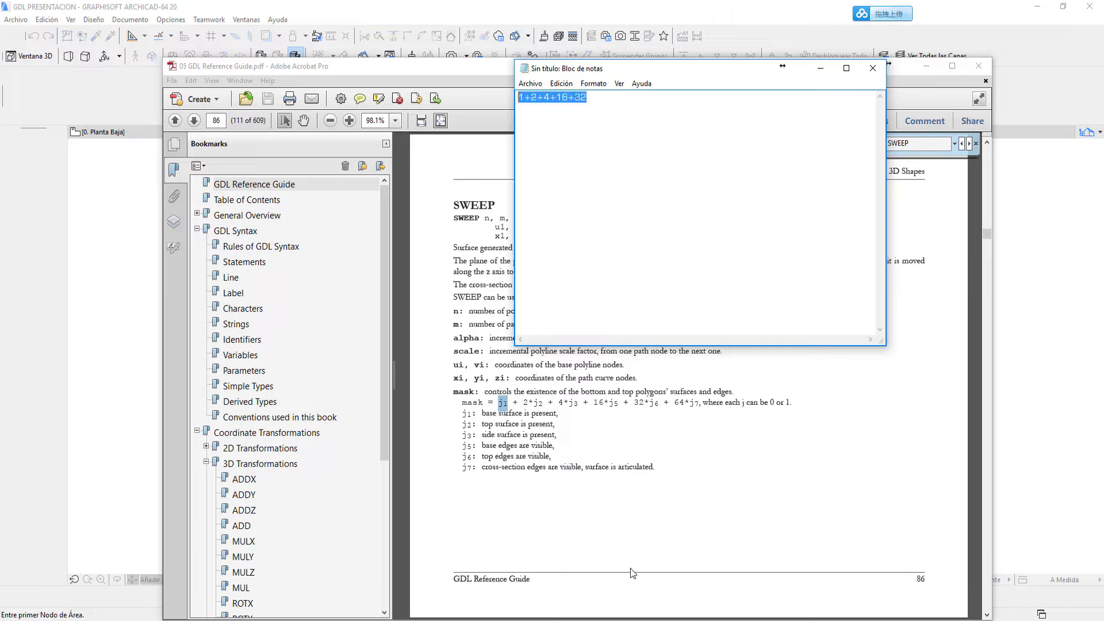
{"action": "key", "text": "XF86Calculator"}
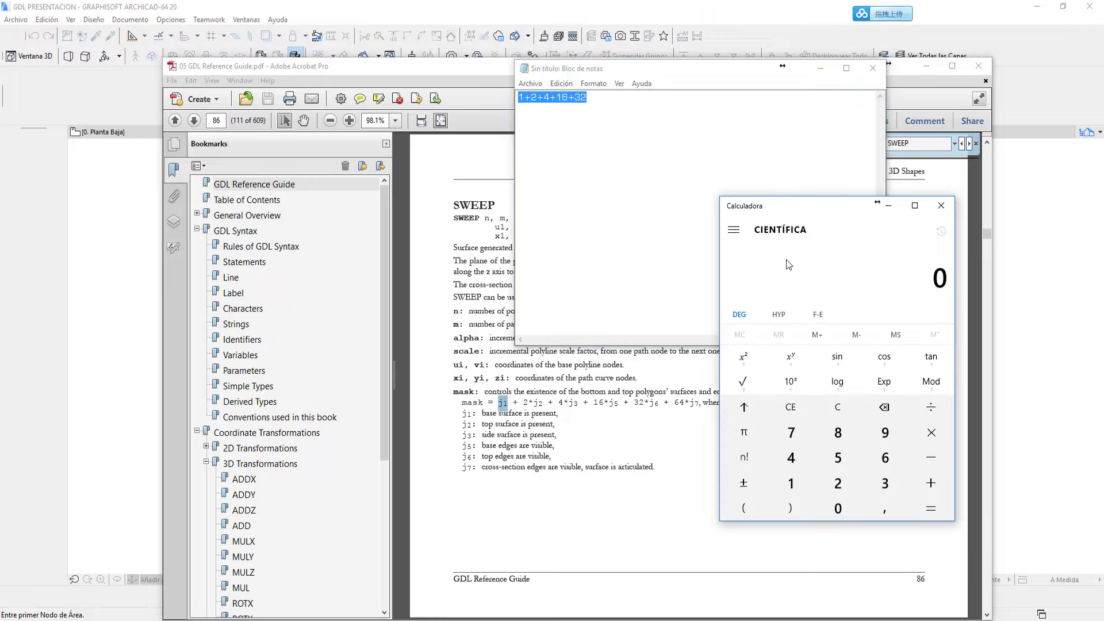
{"action": "type", "text": "1+2+"}
{"action": "type", "text": "4+16+"}
{"action": "type", "text": "32"}
{"action": "key", "text": "Return"}
{"action": "key", "text": "alt+Tab"}
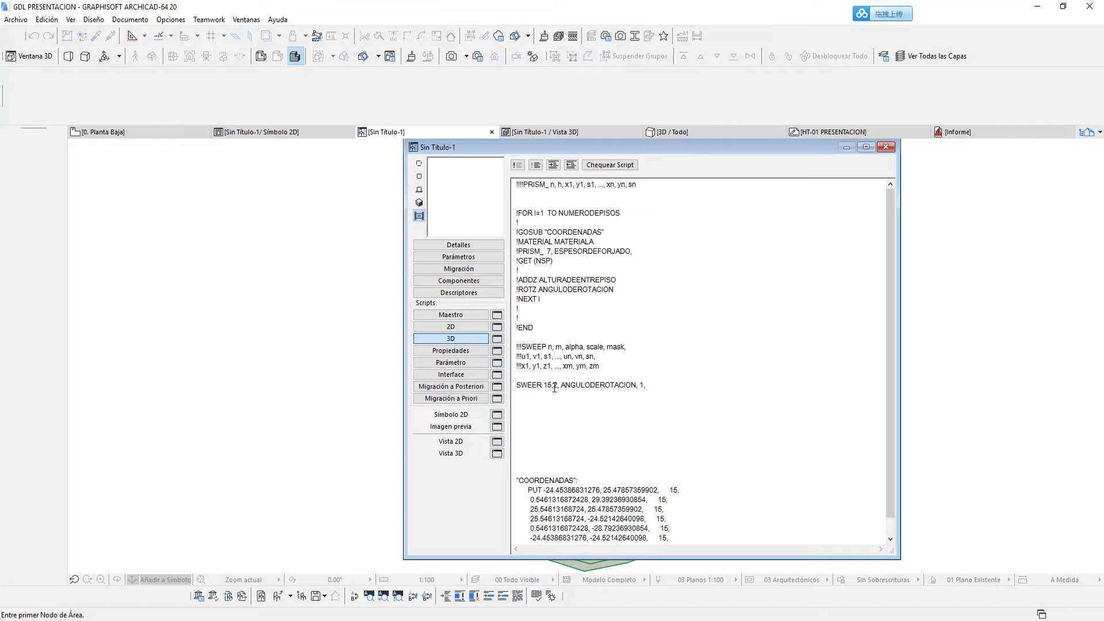
Append mask value 55 to the sweep call and correct SWEER to SWEEP.
{"action": "left_click", "coordinate": [651, 384]}
{"action": "type", "text": "55"}
{"action": "type", "text": ","}
{"action": "key", "text": "Return"}
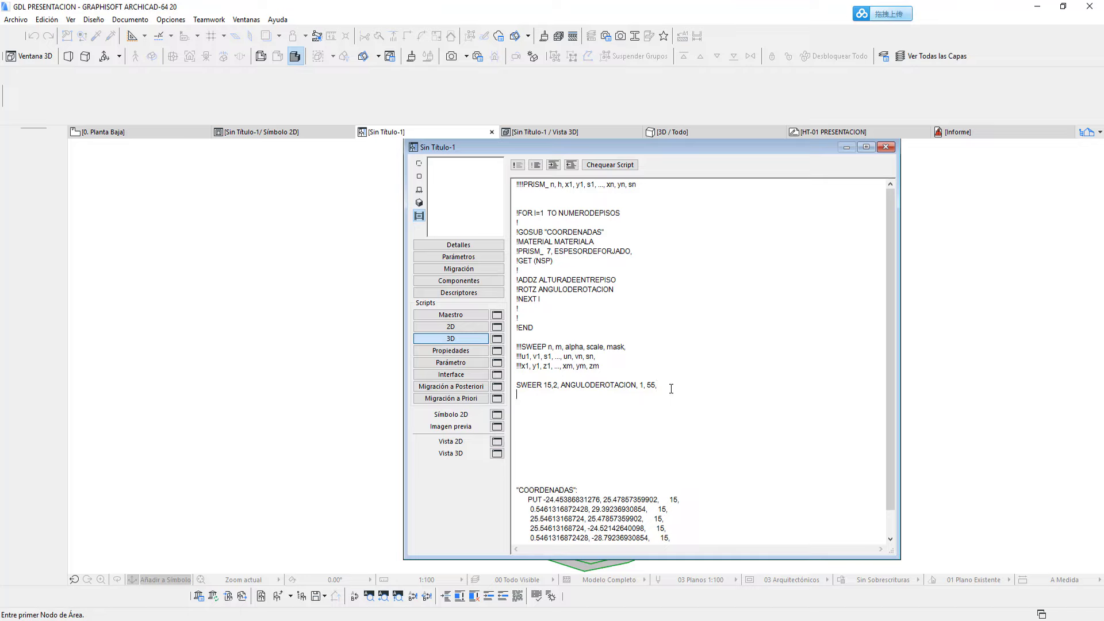
{"action": "left_click", "coordinate": [656, 374]}
{"action": "key", "text": "Return"}
{"action": "key", "text": "Return"}
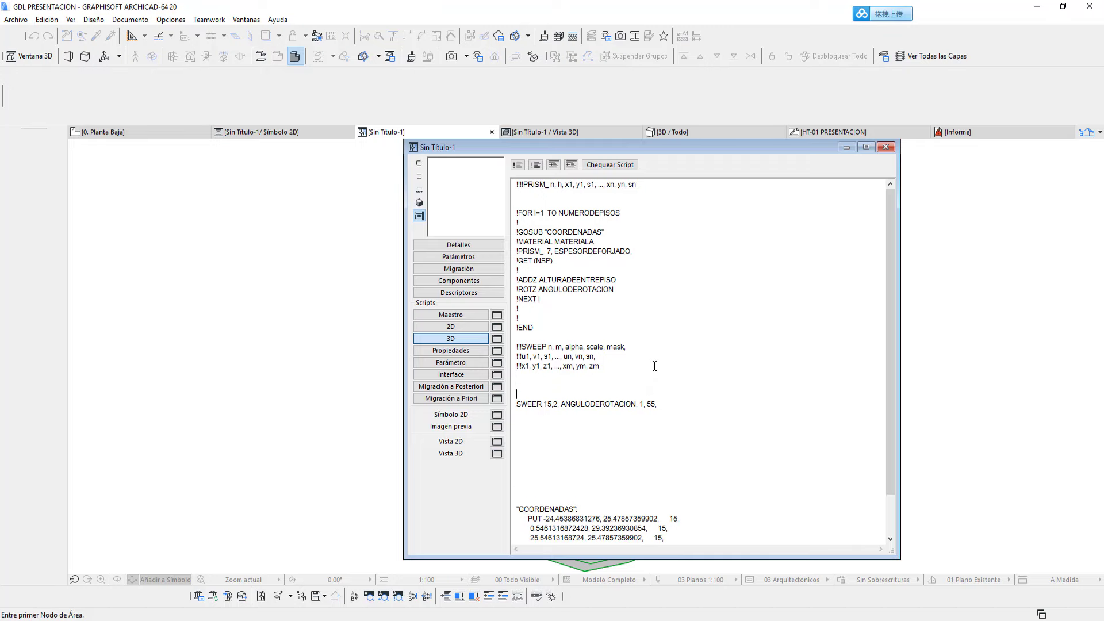
{"action": "left_click", "coordinate": [574, 422]}
{"action": "mouse_move", "coordinate": [660, 404]}
{"action": "left_mouse_down"}
{"action": "mouse_move", "coordinate": [517, 403]}
{"action": "mouse_move", "coordinate": [541, 406]}
{"action": "left_mouse_up"}
{"action": "left_click", "coordinate": [540, 409]}
{"action": "type", "text": "P"}
Insert a GOSUB "COORDENADAS call on the line above SWEEP.
{"action": "left_click", "coordinate": [670, 403]}
{"action": "left_click", "coordinate": [546, 394]}
{"action": "type", "text": "G"}
{"action": "type", "text": "OSUB \""}
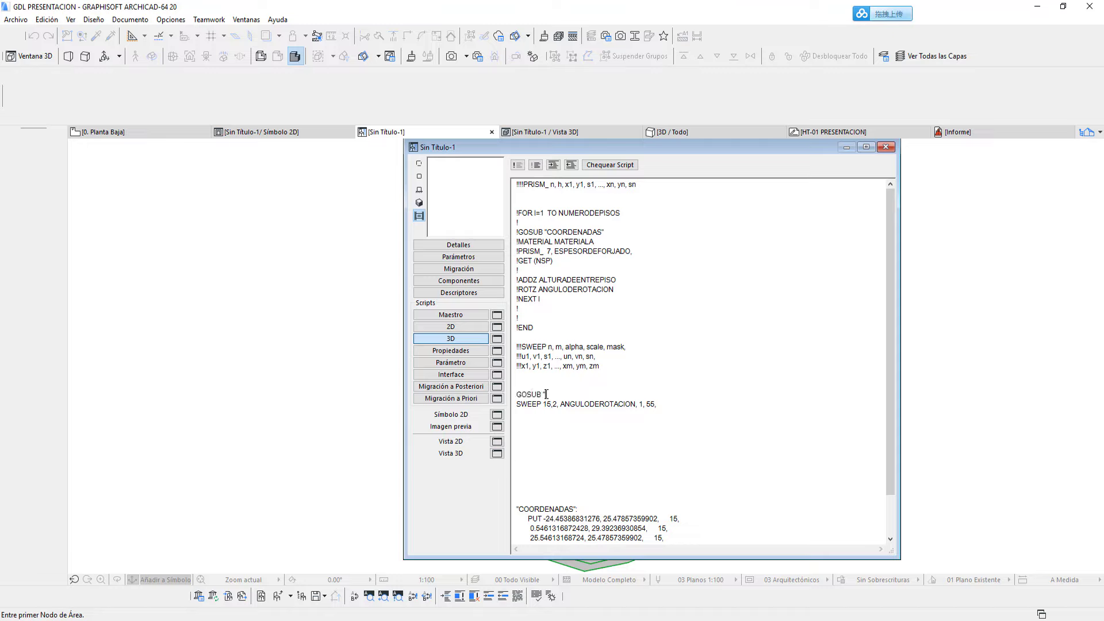
{"action": "type", "text": "COORDE"}
{"action": "type", "text": "NADAS"}
Follow SWEEP with GET (NSP) and path points 0,0,0 and 0,0,ALTURA DE PISO.
{"action": "left_click", "coordinate": [658, 404]}
{"action": "key", "text": "Return"}
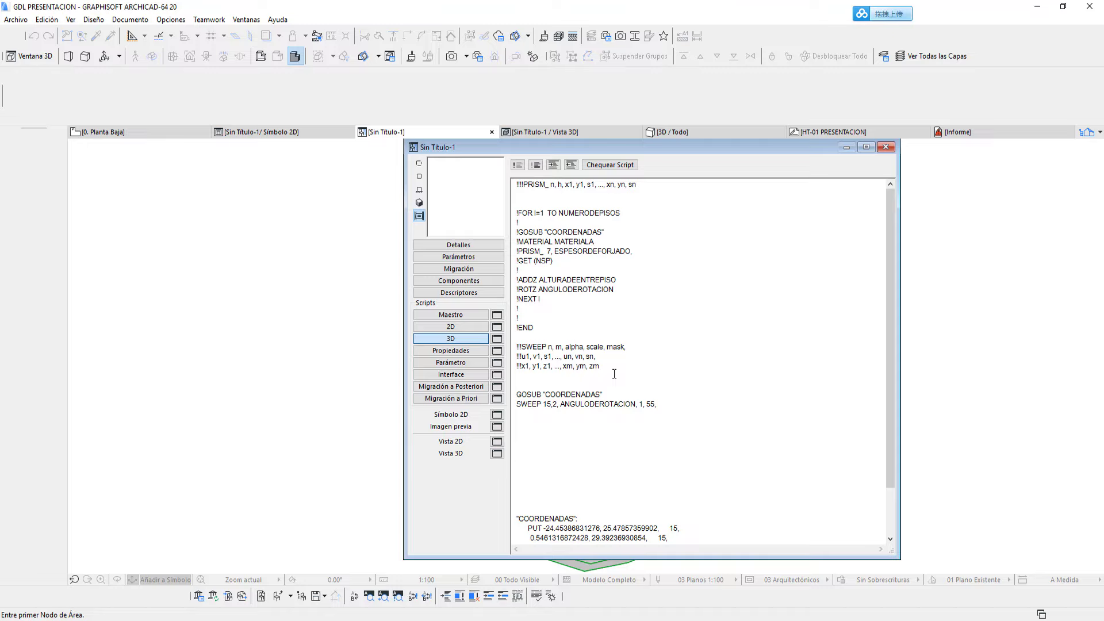
{"action": "type", "text": "GET ("}
{"action": "type", "text": "NSP"}
{"action": "key", "text": "Return"}
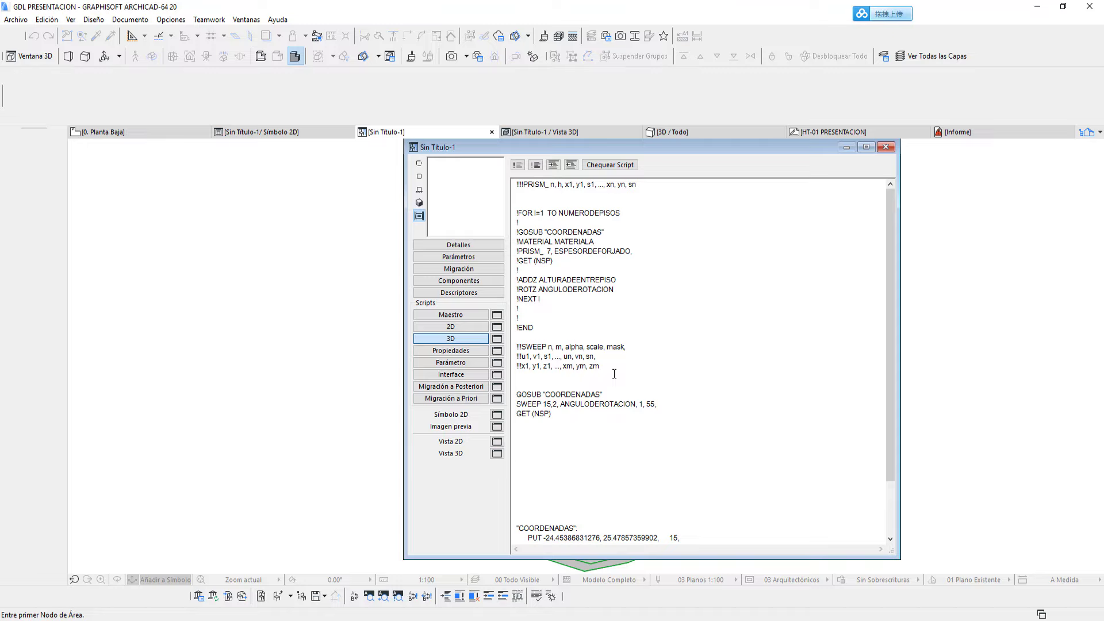
{"action": "type", "text": "0,"}
{"action": "type", "text": "0,0,"}
{"action": "key", "text": "Return"}
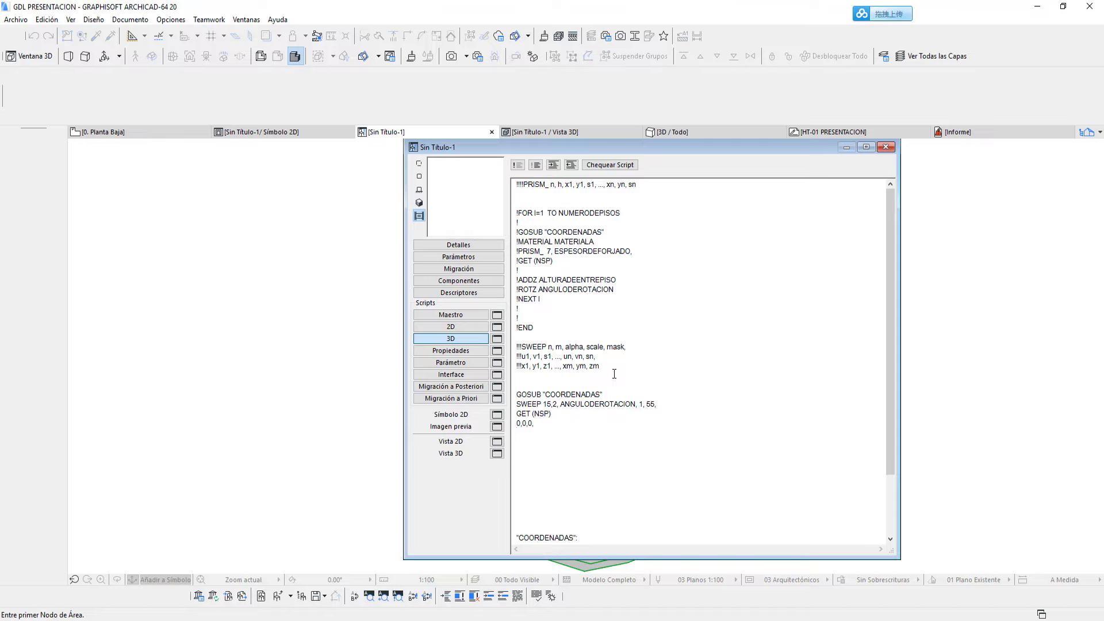
{"action": "type", "text": "0,"}
{"action": "type", "text": "0,A"}
{"action": "type", "text": "LTURA DE PI"}
{"action": "type", "text": "SO"}
{"action": "scroll", "coordinate": [602, 428], "scroll_direction": "down", "scroll_amount": 1}
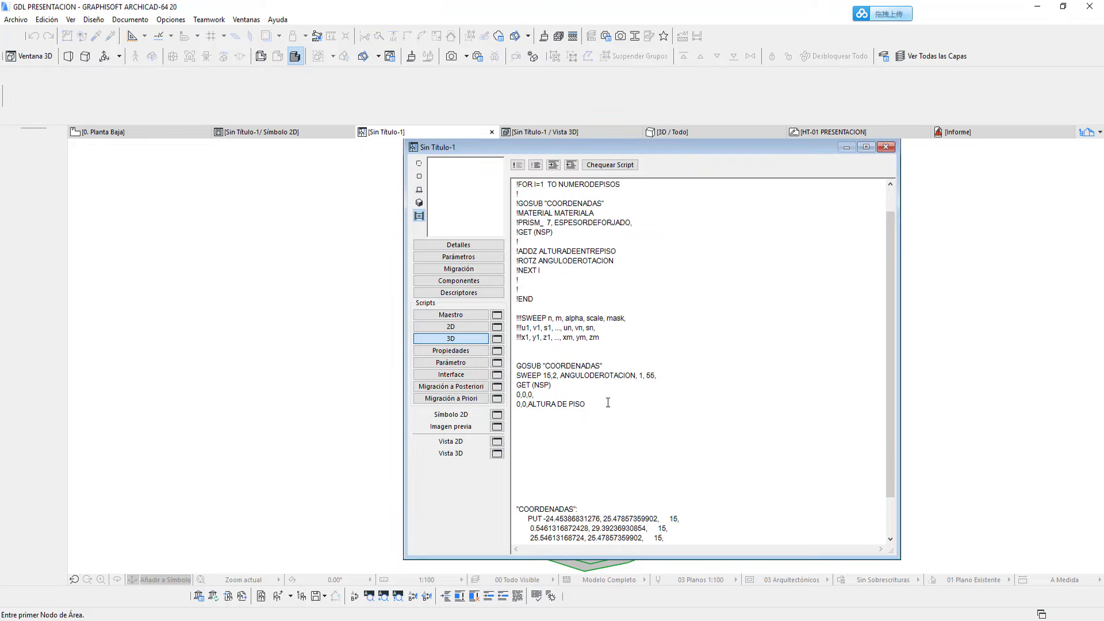
Check the 3D script and add the missing comma after GET (NSP).
{"action": "left_click", "coordinate": [616, 166]}
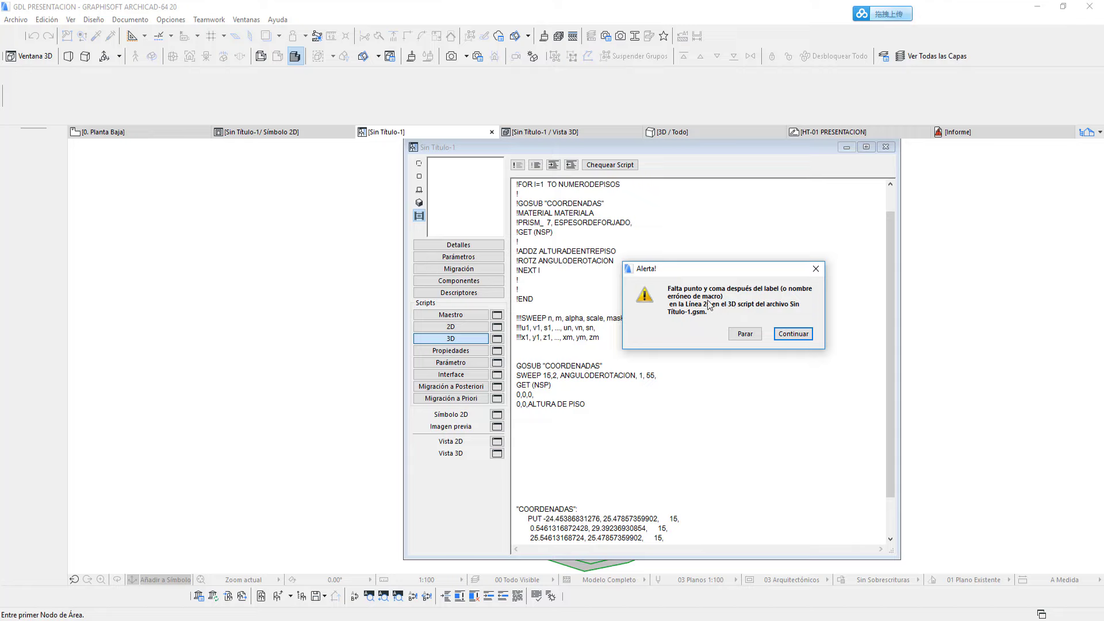
{"action": "left_click", "coordinate": [743, 338]}
{"action": "left_click", "coordinate": [743, 335]}
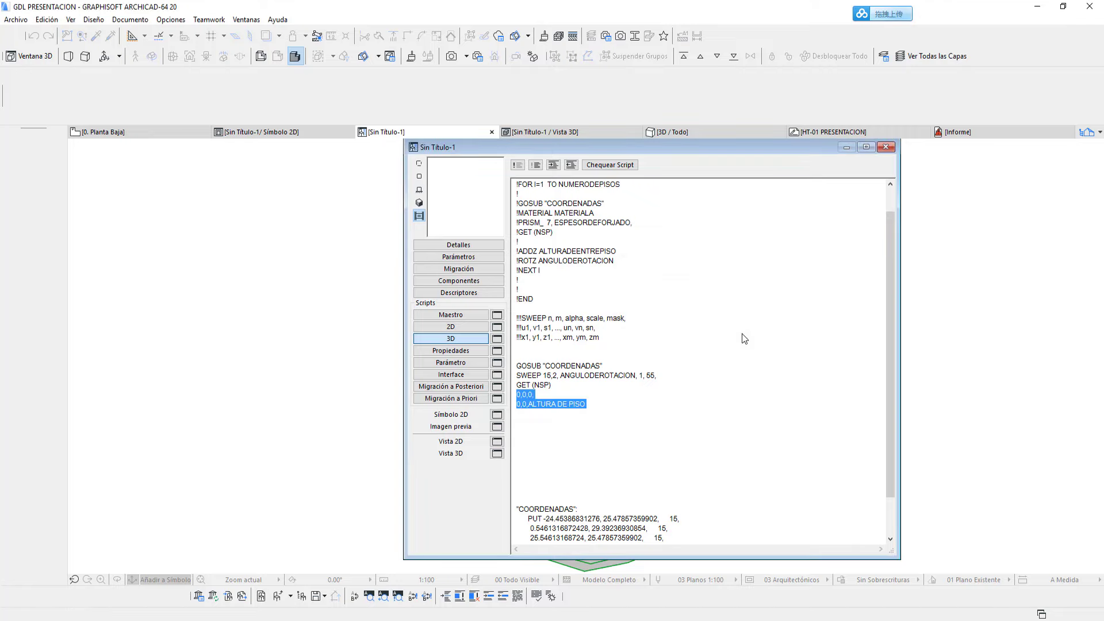
{"action": "left_click", "coordinate": [592, 401]}
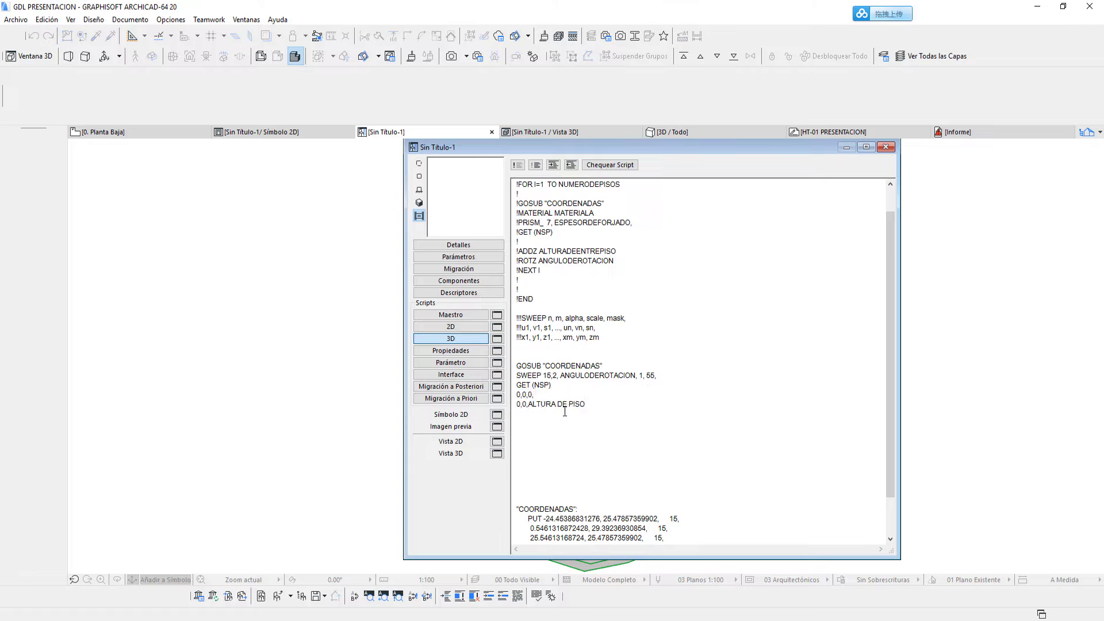
{"action": "left_click", "coordinate": [564, 389]}
{"action": "type", "text": ","}
Recheck and rename the height parameter to ALTURADEENTREPISO.
{"action": "left_click", "coordinate": [607, 166]}
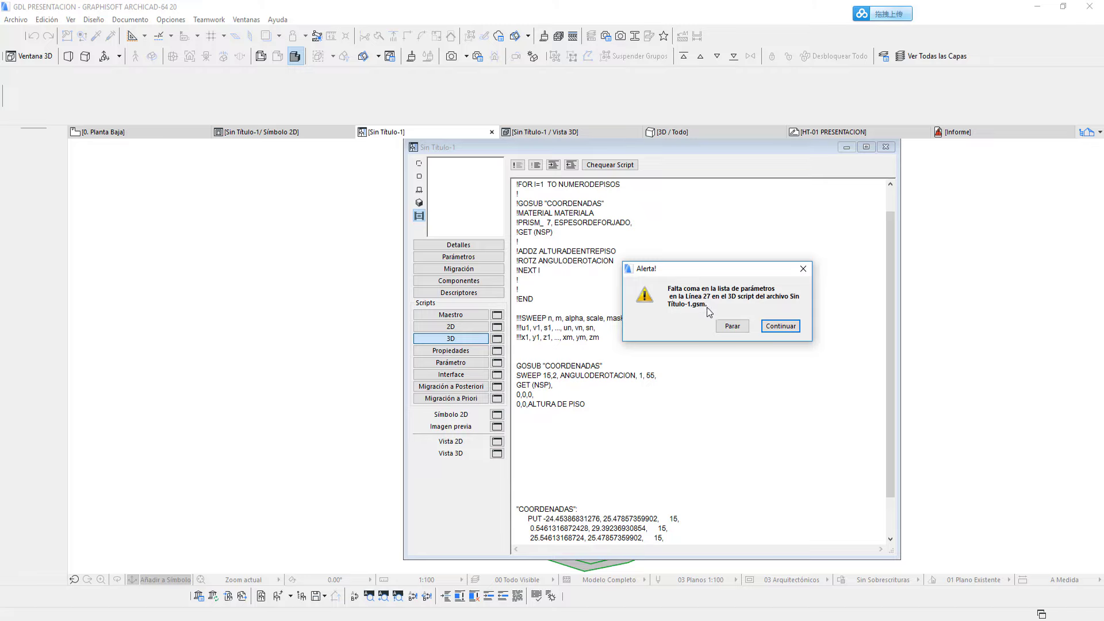
{"action": "left_click", "coordinate": [733, 333]}
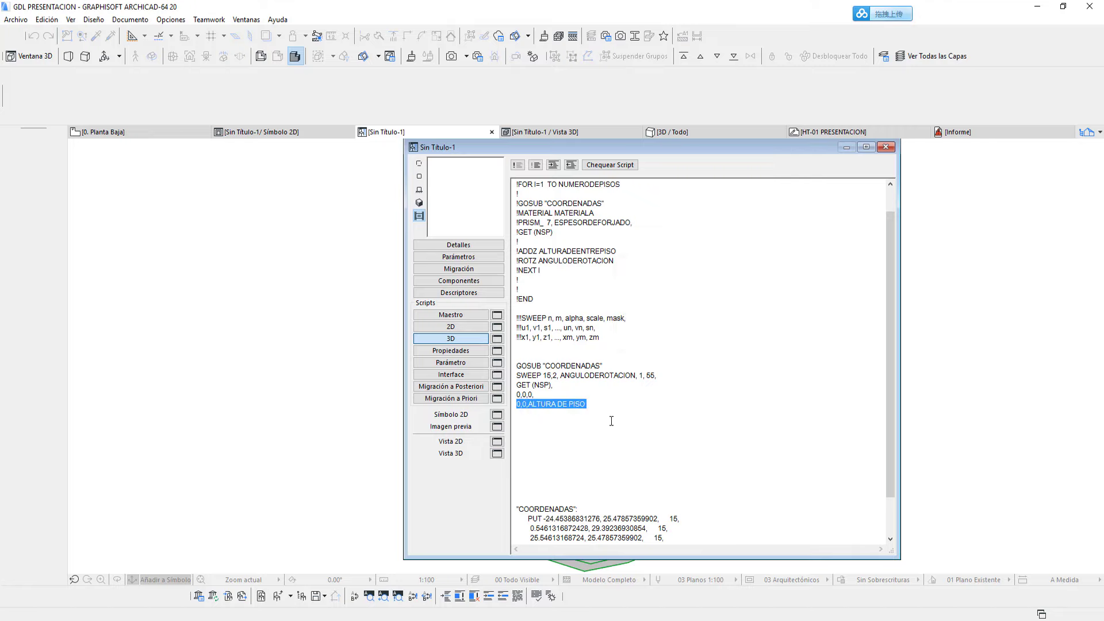
{"action": "left_click", "coordinate": [600, 406]}
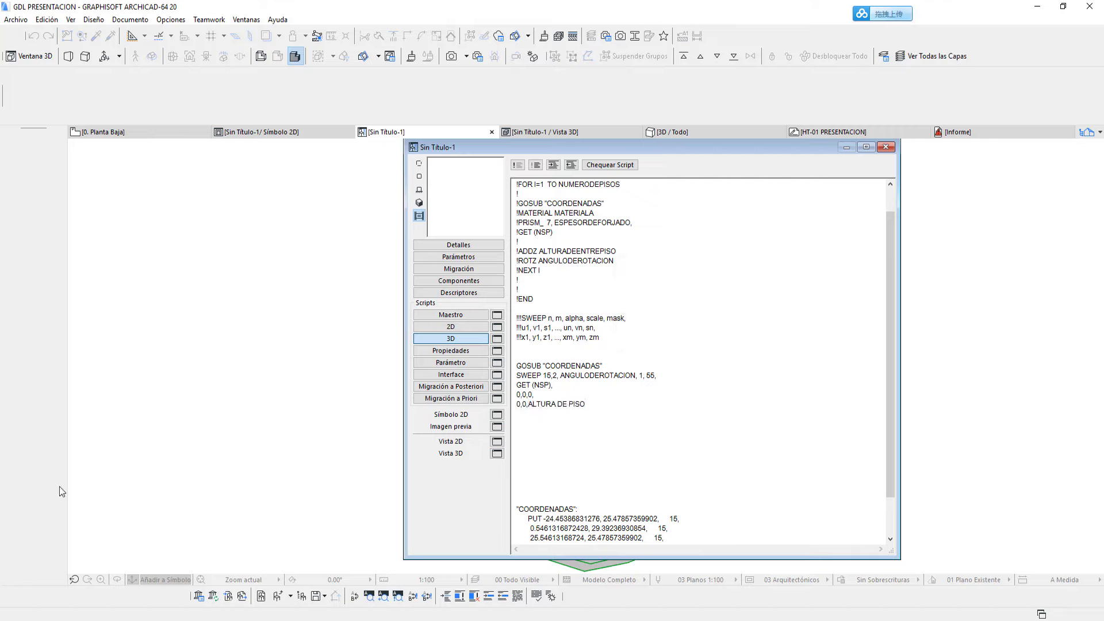
{"action": "left_click", "coordinate": [256, 460]}
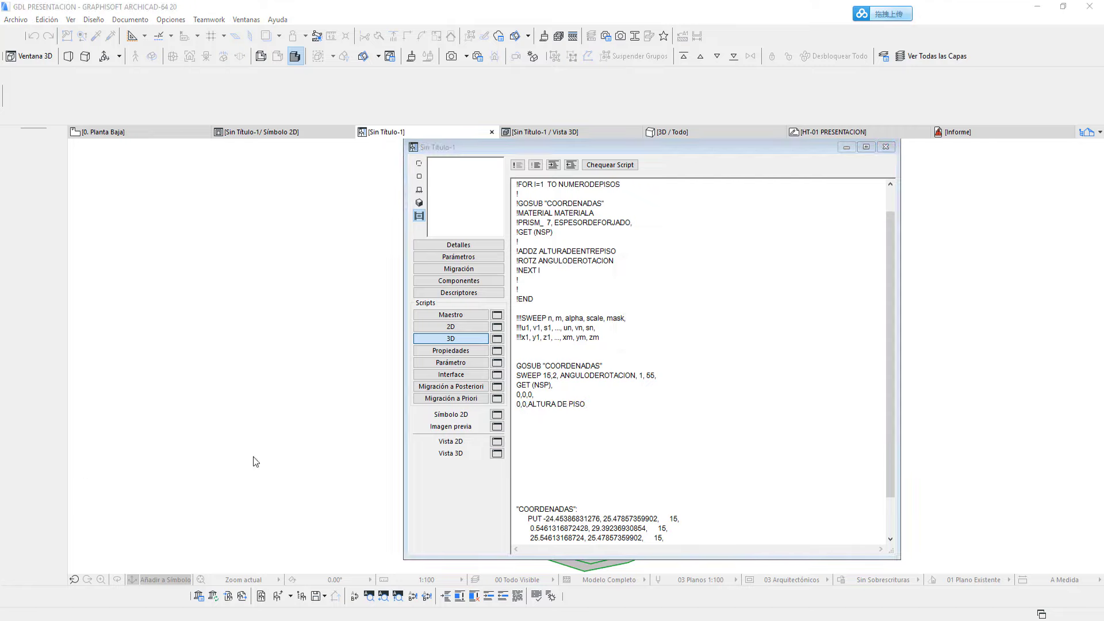
{"action": "left_click", "coordinate": [567, 401]}
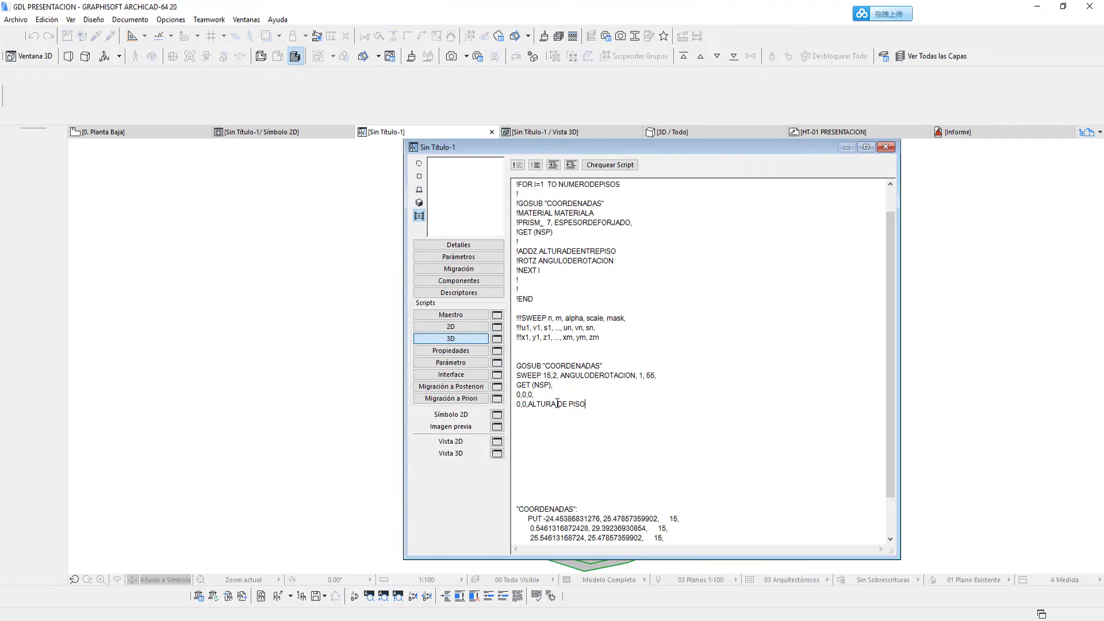
{"action": "left_click_drag", "start_coordinate": [555, 404], "coordinate": [602, 410]}
{"action": "type", "text": "DEENTRE"}
{"action": "type", "text": "PISO"}
Recheck and change the SWEEP point count from 15 to 7.
{"action": "left_click", "coordinate": [610, 166]}
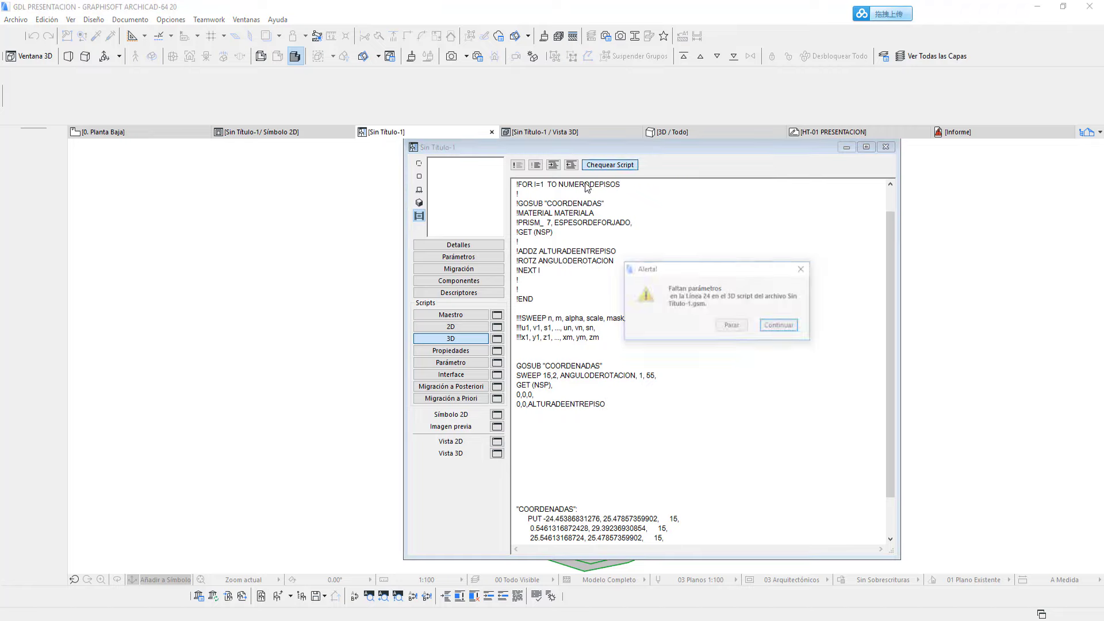
{"action": "left_click", "coordinate": [724, 327]}
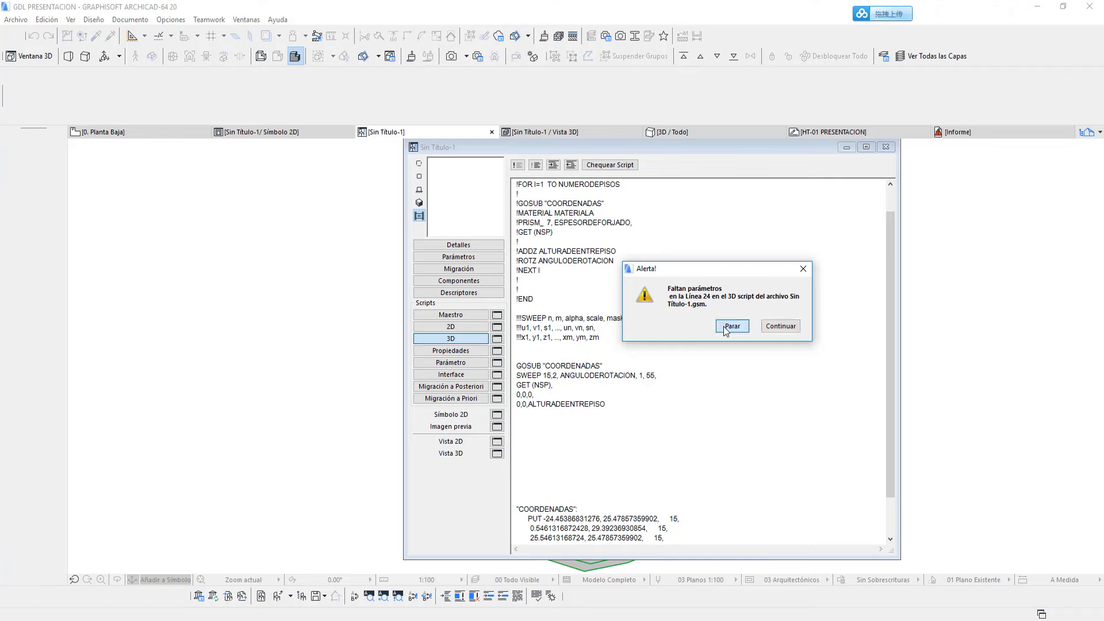
{"action": "left_click", "coordinate": [616, 403]}
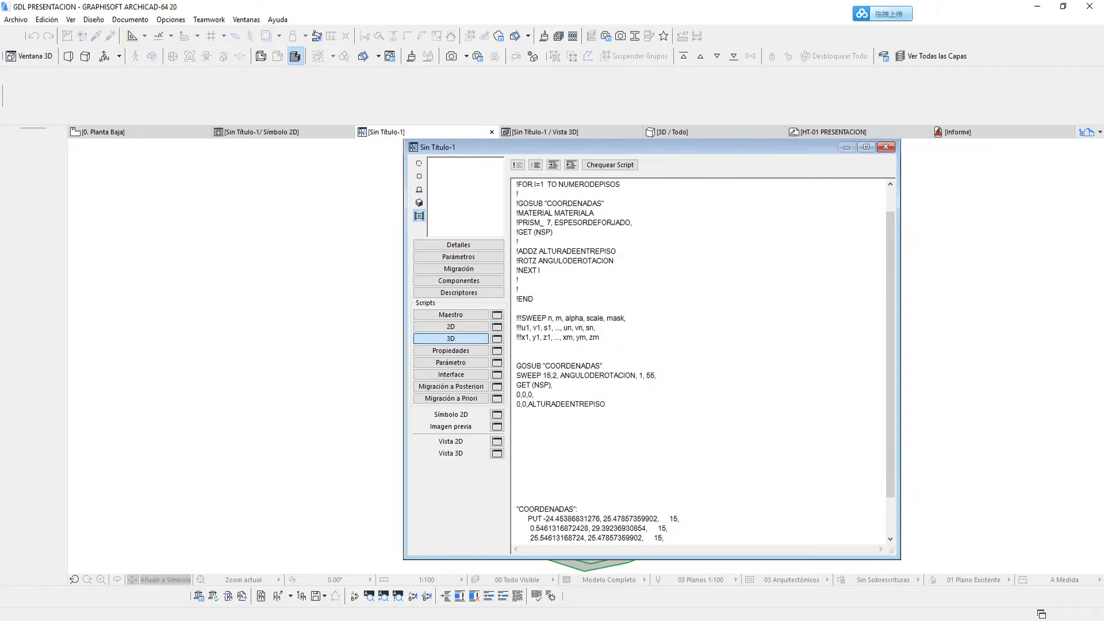
{"action": "scroll", "coordinate": [699, 362], "scroll_direction": "down", "scroll_amount": 2}
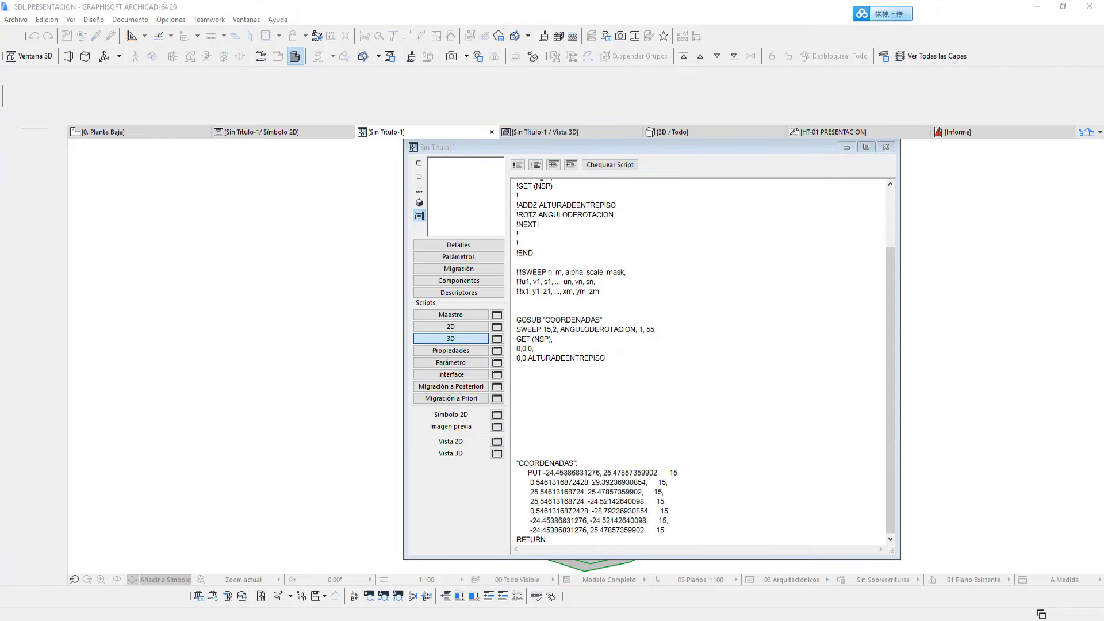
{"action": "double_click", "coordinate": [545, 329]}
{"action": "type", "text": "7"}
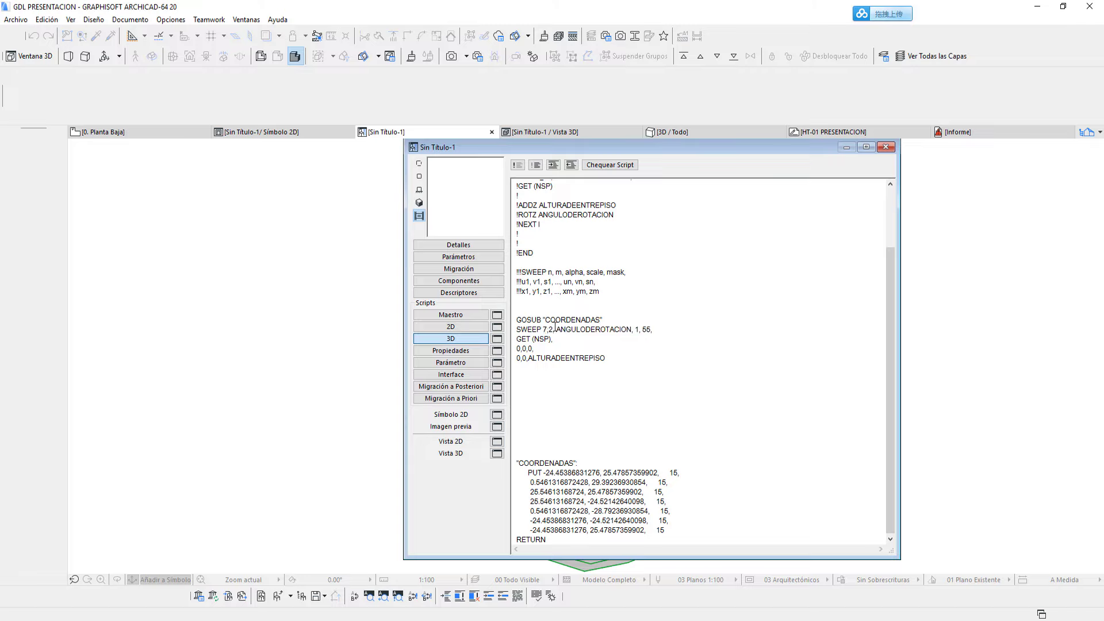
Add END after the sweep path, before the COORDENADAS subroutine.
{"action": "left_click", "coordinate": [619, 165]}
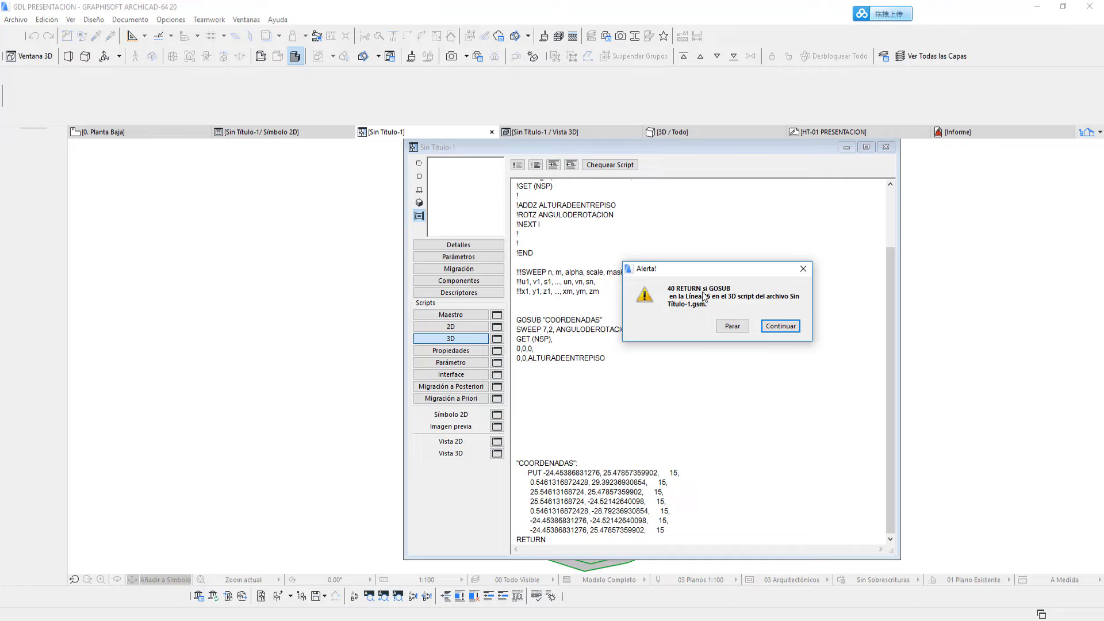
{"action": "left_click", "coordinate": [745, 325]}
{"action": "left_click", "coordinate": [559, 540]}
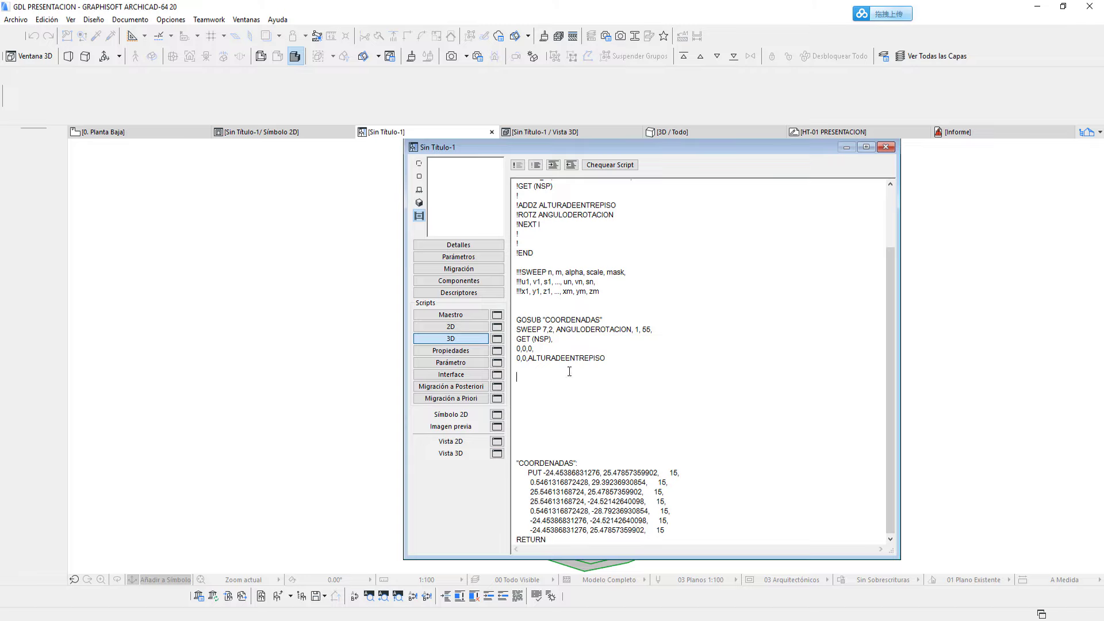
{"action": "left_click", "coordinate": [521, 375]}
{"action": "type", "text": "E"}
{"action": "type", "text": "ND"}
{"action": "left_click_drag", "start_coordinate": [511, 322], "coordinate": [529, 368]}
{"action": "left_click", "coordinate": [530, 367]}
Recheck the 3D script until it reports correct.
{"action": "left_click", "coordinate": [523, 431]}
{"action": "left_click_drag", "start_coordinate": [517, 464], "coordinate": [500, 526]}
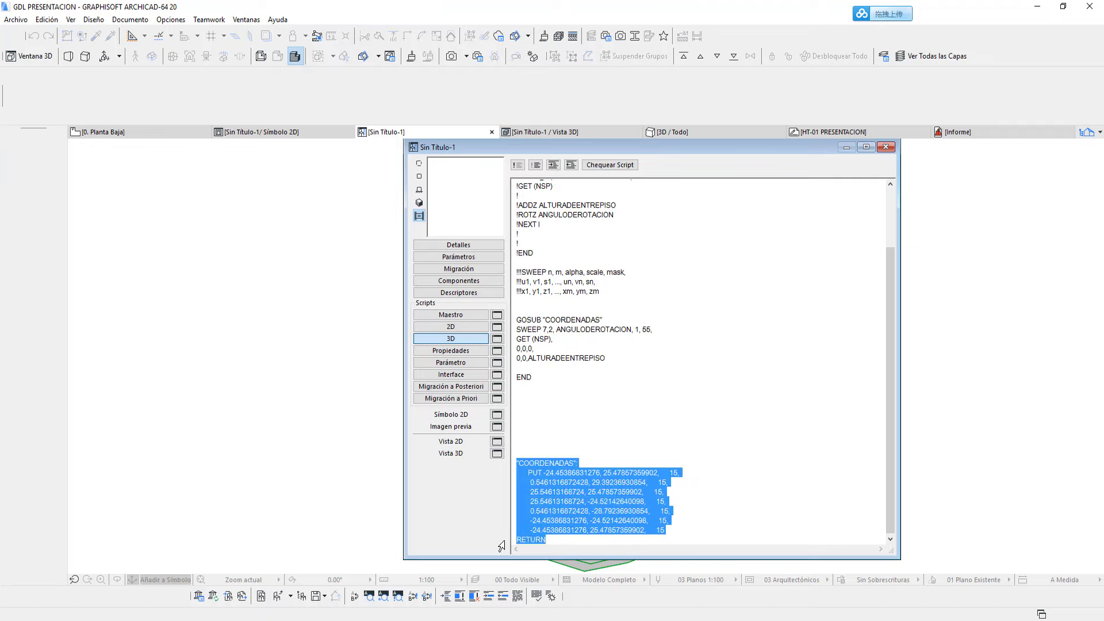
{"action": "left_click_drag", "start_coordinate": [501, 526], "coordinate": [517, 455]}
{"action": "left_click", "coordinate": [546, 401]}
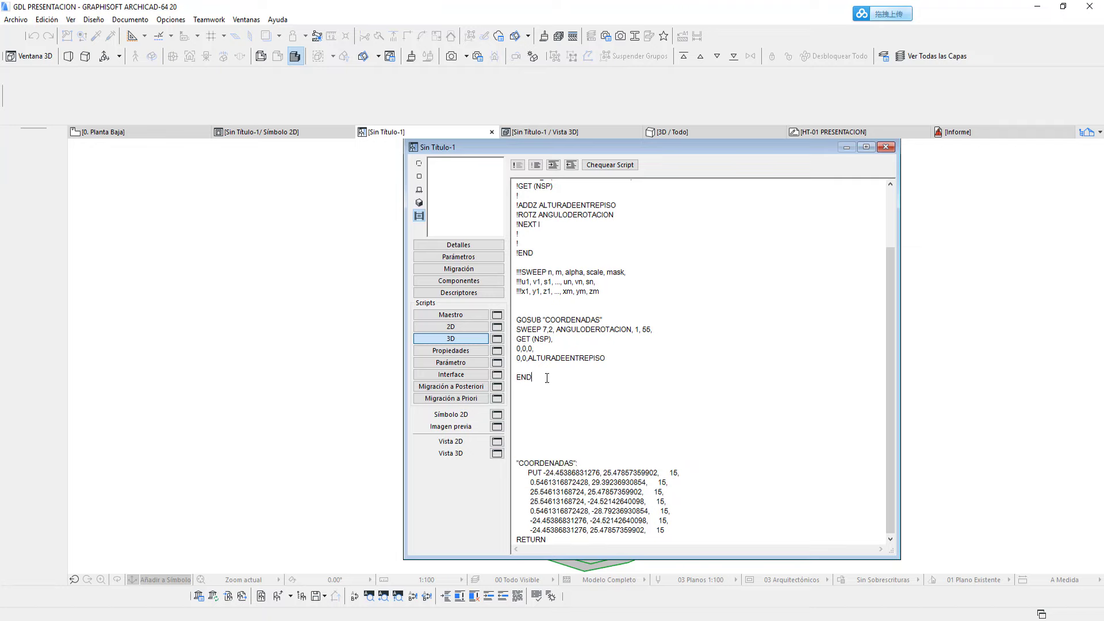
{"action": "left_click", "coordinate": [619, 166]}
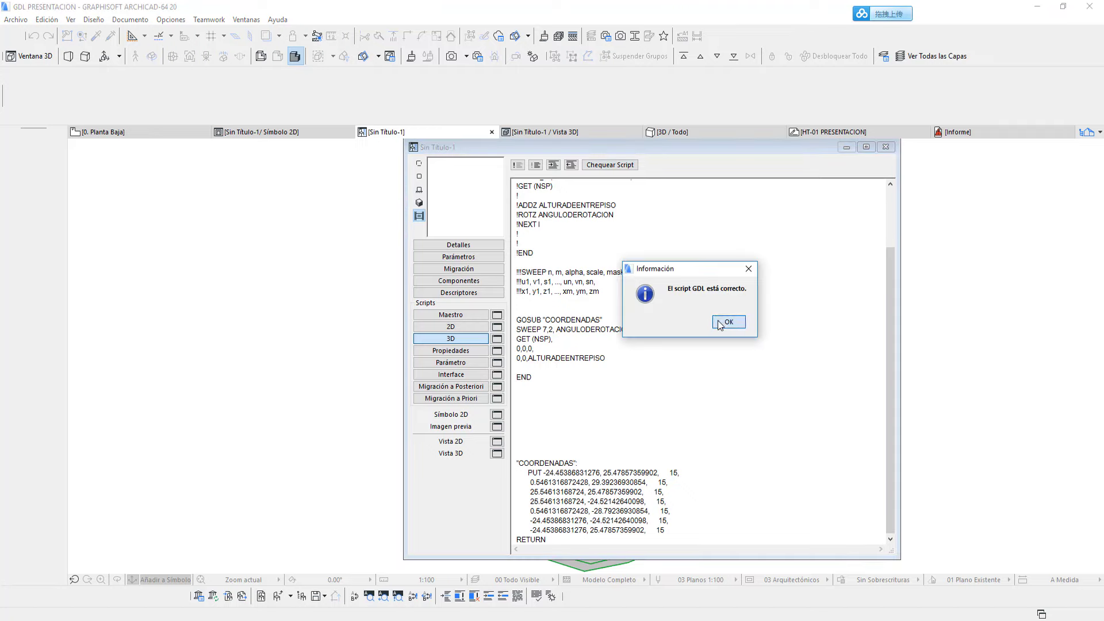
{"action": "left_click", "coordinate": [719, 324]}
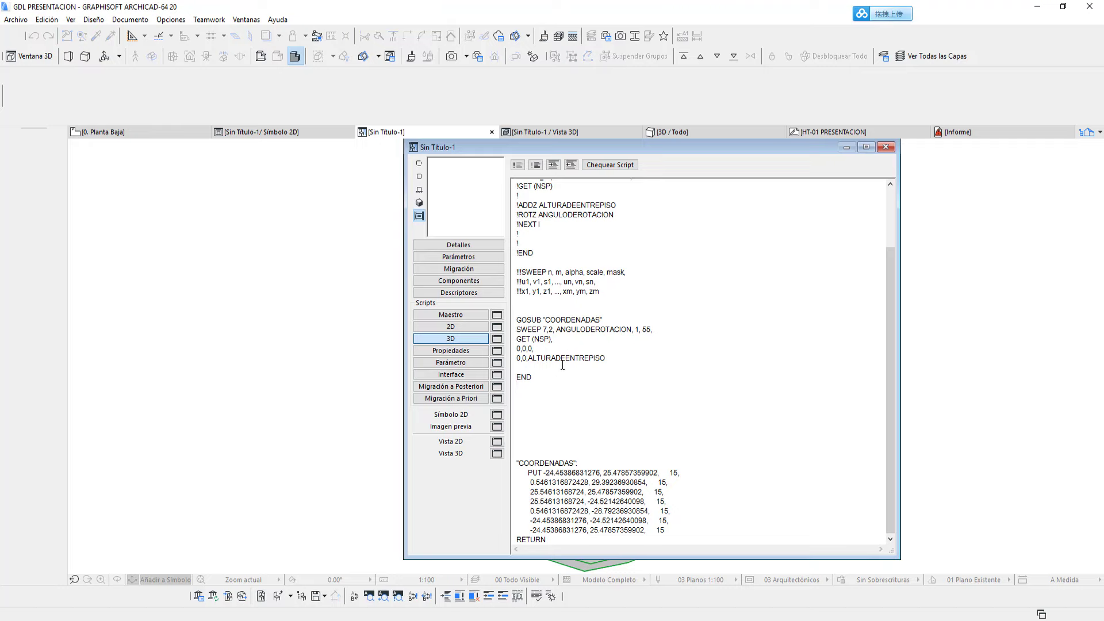
{"action": "left_click", "coordinate": [497, 453]}
{"action": "scroll", "coordinate": [586, 377], "scroll_direction": "down", "scroll_amount": 2}
{"action": "scroll", "coordinate": [529, 446], "scroll_direction": "down", "scroll_amount": 2}
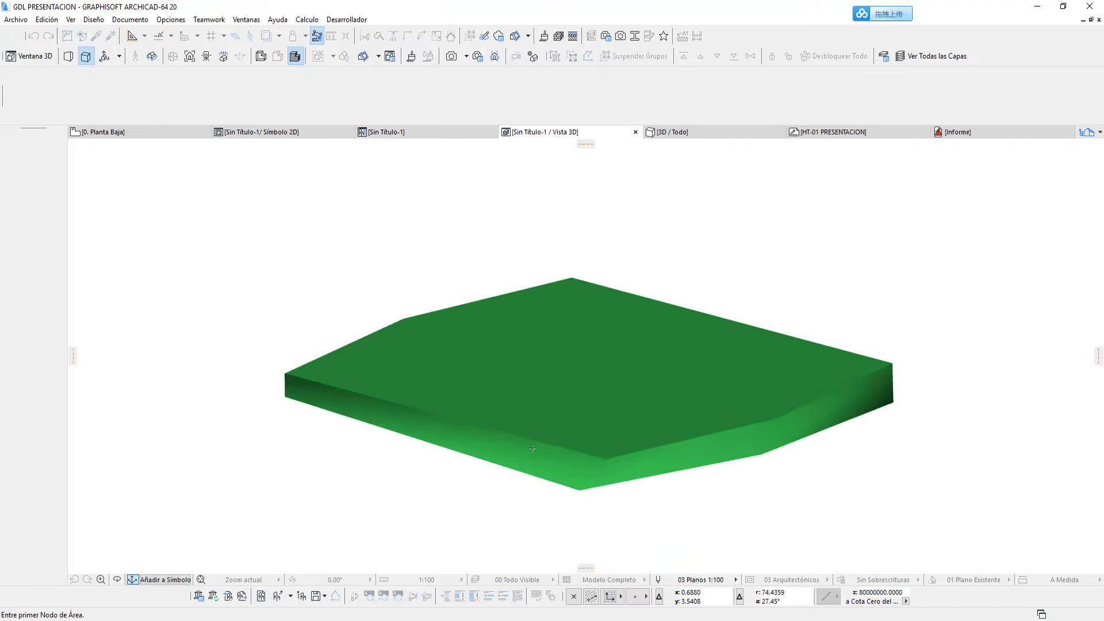
{"action": "left_click", "coordinate": [117, 579]}
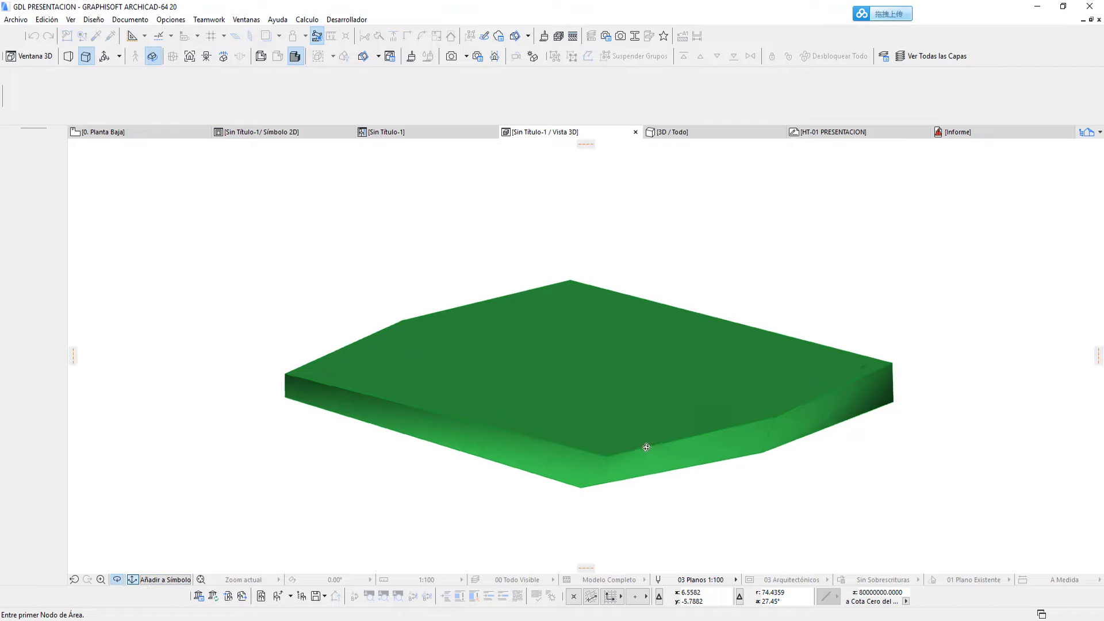
{"action": "mouse_move", "coordinate": [645, 446]}
{"action": "left_mouse_down"}
{"action": "mouse_move", "coordinate": [675, 412]}
{"action": "mouse_move", "coordinate": [737, 399]}
{"action": "mouse_move", "coordinate": [768, 411]}
{"action": "mouse_move", "coordinate": [683, 446]}
{"action": "mouse_move", "coordinate": [457, 466]}
{"action": "mouse_move", "coordinate": [776, 434]}
{"action": "mouse_move", "coordinate": [594, 429]}
{"action": "mouse_move", "coordinate": [842, 394]}
{"action": "mouse_move", "coordinate": [708, 404]}
{"action": "mouse_move", "coordinate": [611, 387]}
{"action": "mouse_move", "coordinate": [673, 399]}
{"action": "mouse_move", "coordinate": [850, 384]}
{"action": "mouse_move", "coordinate": [535, 421]}
{"action": "mouse_move", "coordinate": [682, 408]}
{"action": "mouse_move", "coordinate": [764, 384]}
{"action": "mouse_move", "coordinate": [791, 328]}
{"action": "mouse_move", "coordinate": [800, 412]}
{"action": "mouse_move", "coordinate": [840, 421]}
{"action": "mouse_move", "coordinate": [667, 461]}
{"action": "left_mouse_up"}
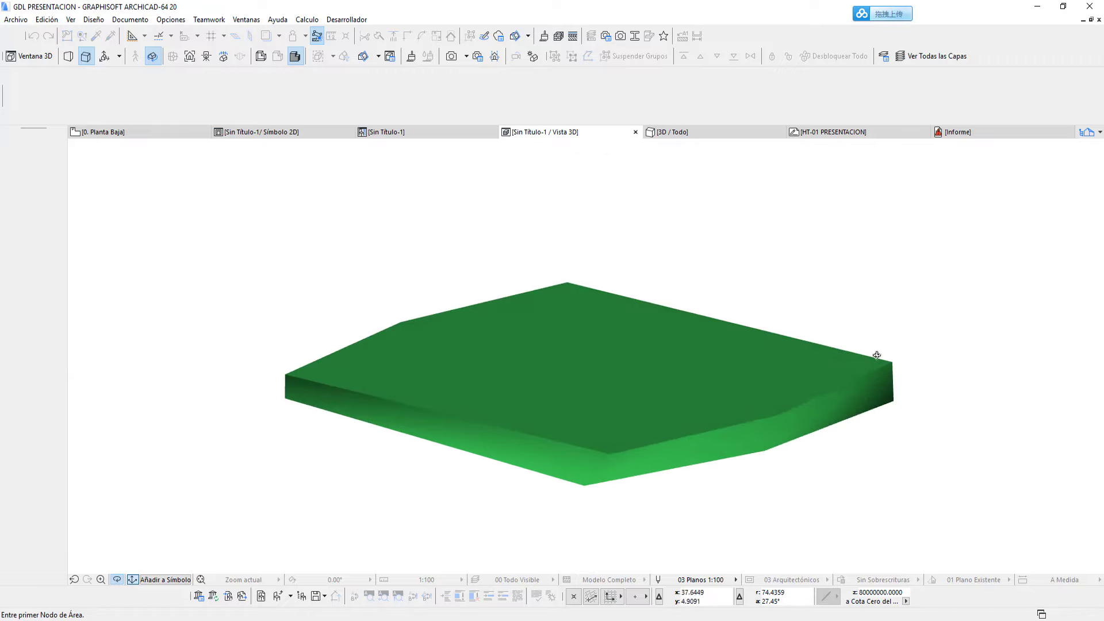
{"action": "mouse_move", "coordinate": [437, 484]}
{"action": "left_mouse_down"}
{"action": "mouse_move", "coordinate": [518, 436]}
{"action": "mouse_move", "coordinate": [815, 436]}
{"action": "mouse_move", "coordinate": [828, 464]}
{"action": "mouse_move", "coordinate": [435, 514]}
{"action": "left_mouse_up"}
{"action": "left_click", "coordinate": [117, 579]}
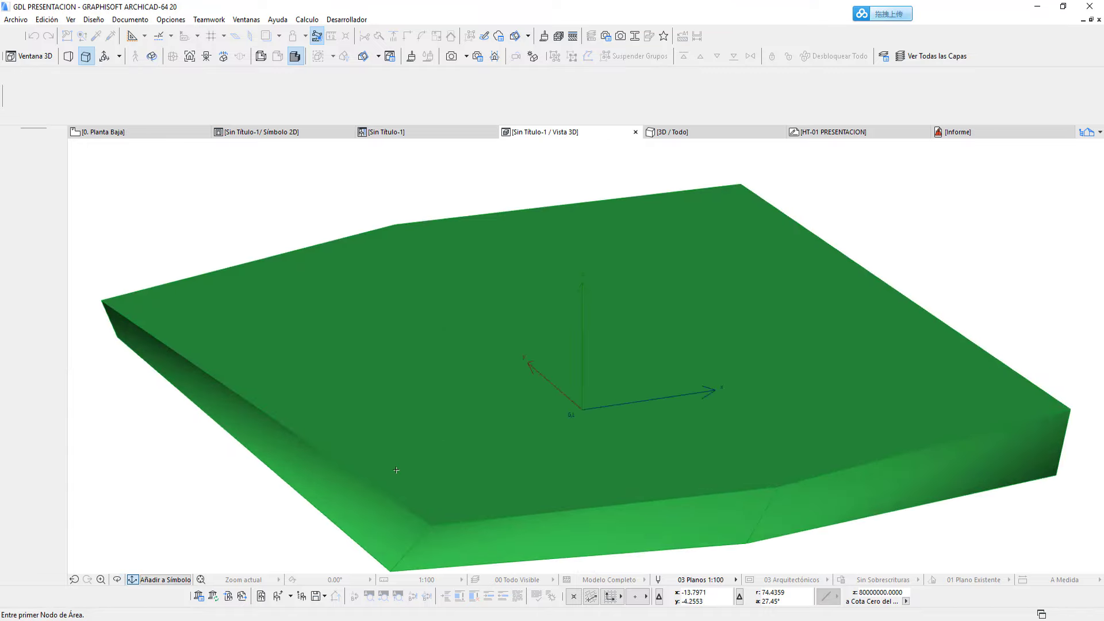
{"action": "left_click", "coordinate": [402, 132]}
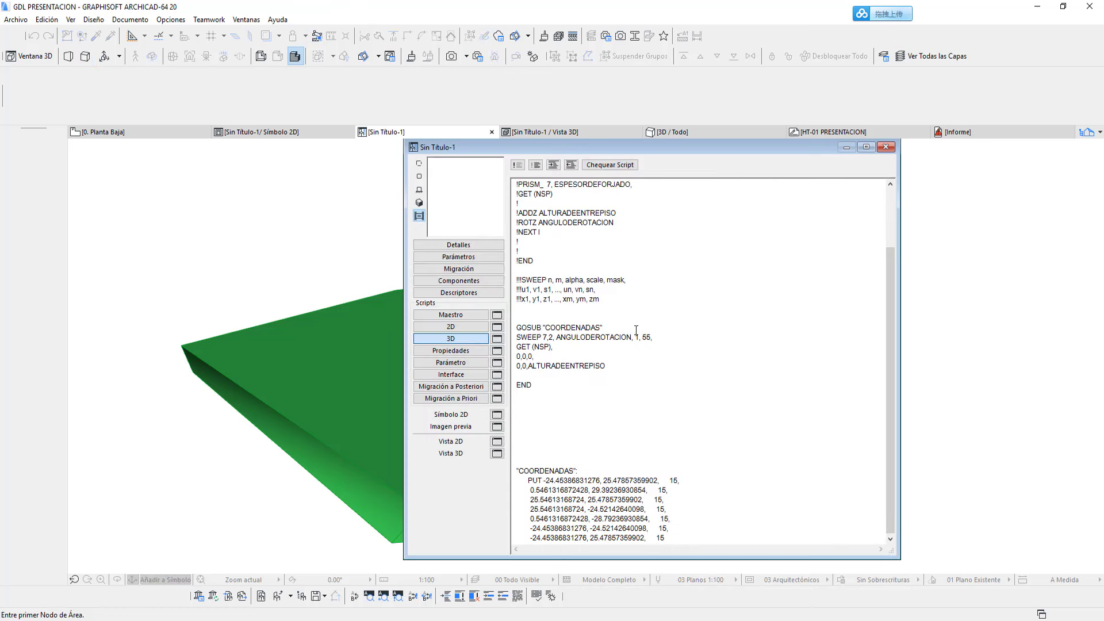
Add MATERIAL MATERIALB after the GOSUB call and preview the object in 3D.
{"action": "key", "text": "Return"}
{"action": "type", "text": "MATERI"}
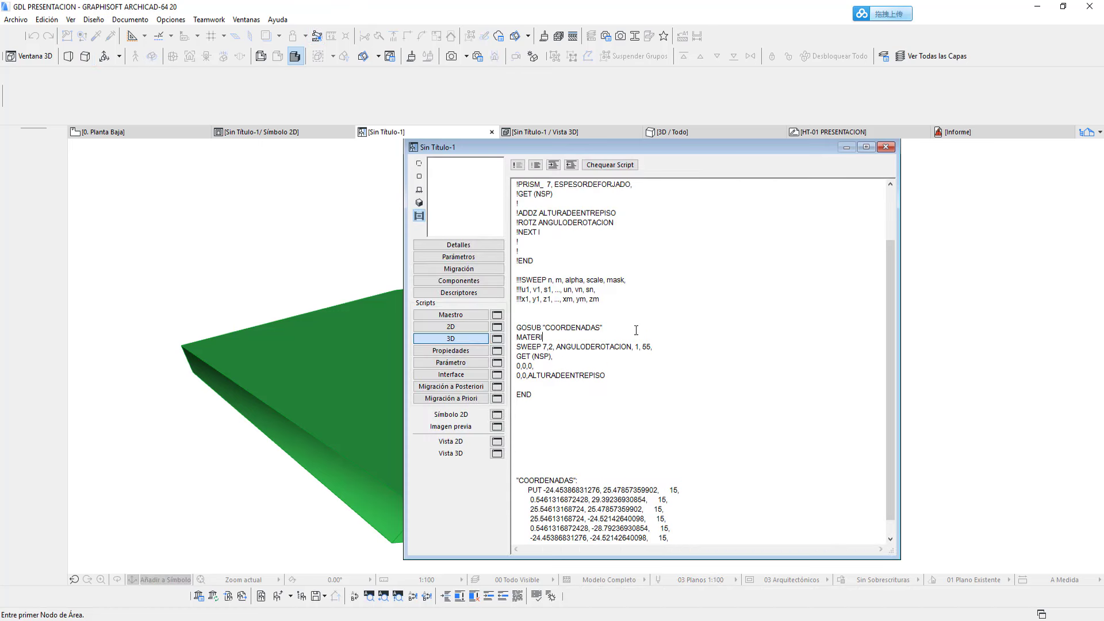
{"action": "type", "text": "AL MATERIAL"}
{"action": "type", "text": "B"}
{"action": "left_click", "coordinate": [931, 335]}
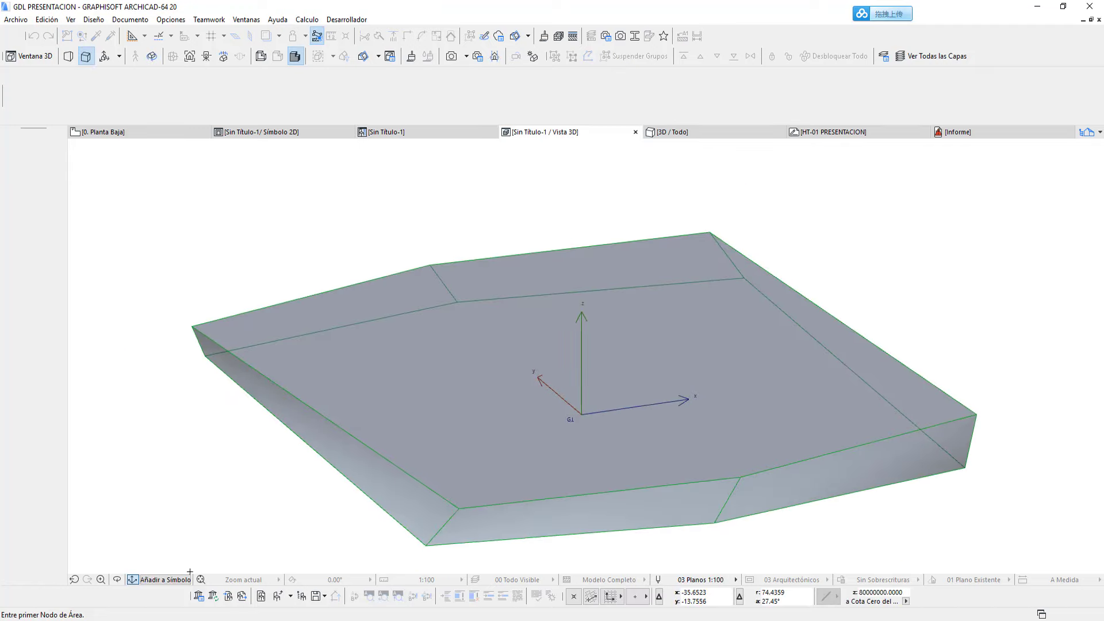
Orbit to a side view of the grey slab, then reopen the script editor.
{"action": "left_click", "coordinate": [117, 579]}
{"action": "mouse_move", "coordinate": [402, 373]}
{"action": "left_mouse_down"}
{"action": "mouse_move", "coordinate": [413, 437]}
{"action": "mouse_move", "coordinate": [477, 409]}
{"action": "mouse_move", "coordinate": [476, 429]}
{"action": "mouse_move", "coordinate": [431, 464]}
{"action": "mouse_move", "coordinate": [305, 496]}
{"action": "left_mouse_up"}
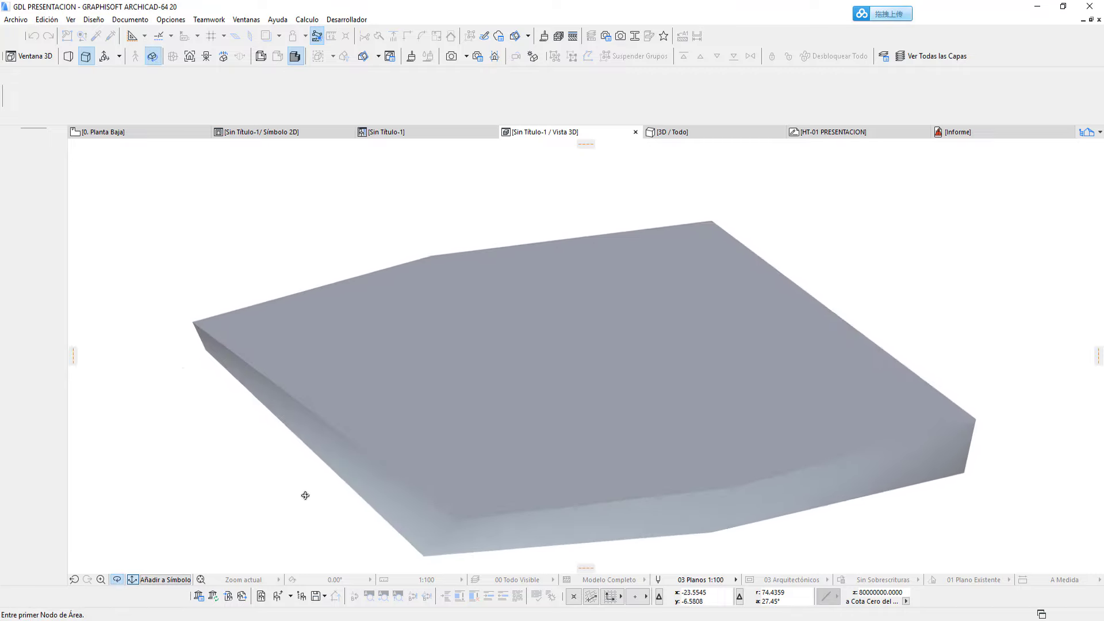
{"action": "left_click", "coordinate": [117, 579]}
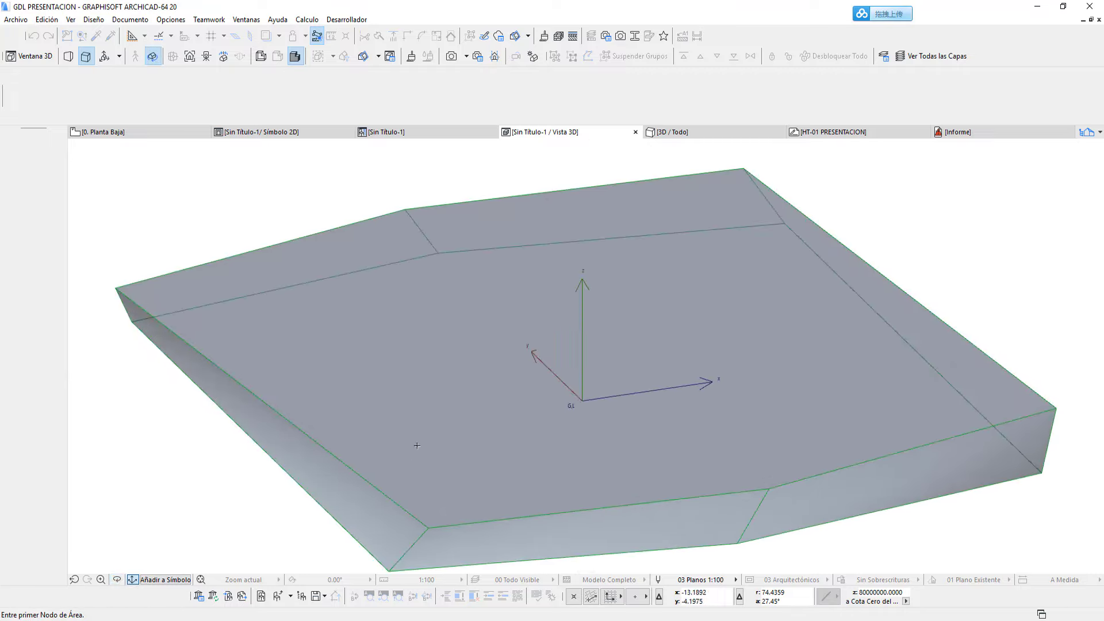
{"action": "left_click", "coordinate": [453, 136]}
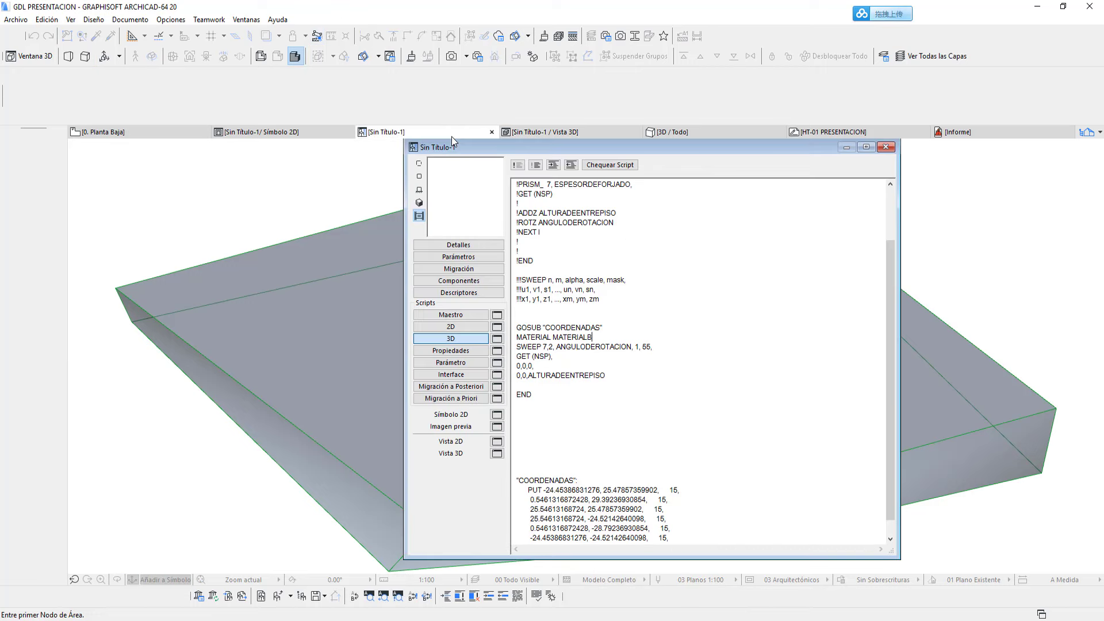
{"action": "left_click", "coordinate": [641, 289]}
{"action": "scroll", "coordinate": [648, 315], "scroll_direction": "up", "scroll_amount": 2}
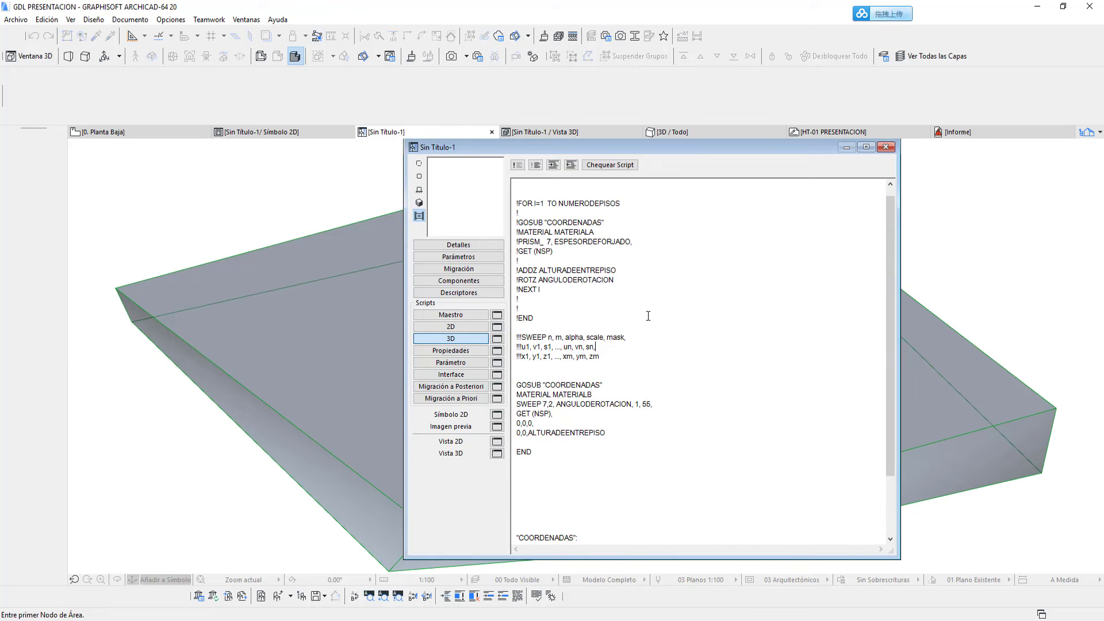
Wrap the SWEEP in FOR I=1 TO NUMERODEPISOS with ADDZ ALTURADEENTREPISO and NEXT I.
{"action": "left_click", "coordinate": [577, 376]}
{"action": "key", "text": "Return"}
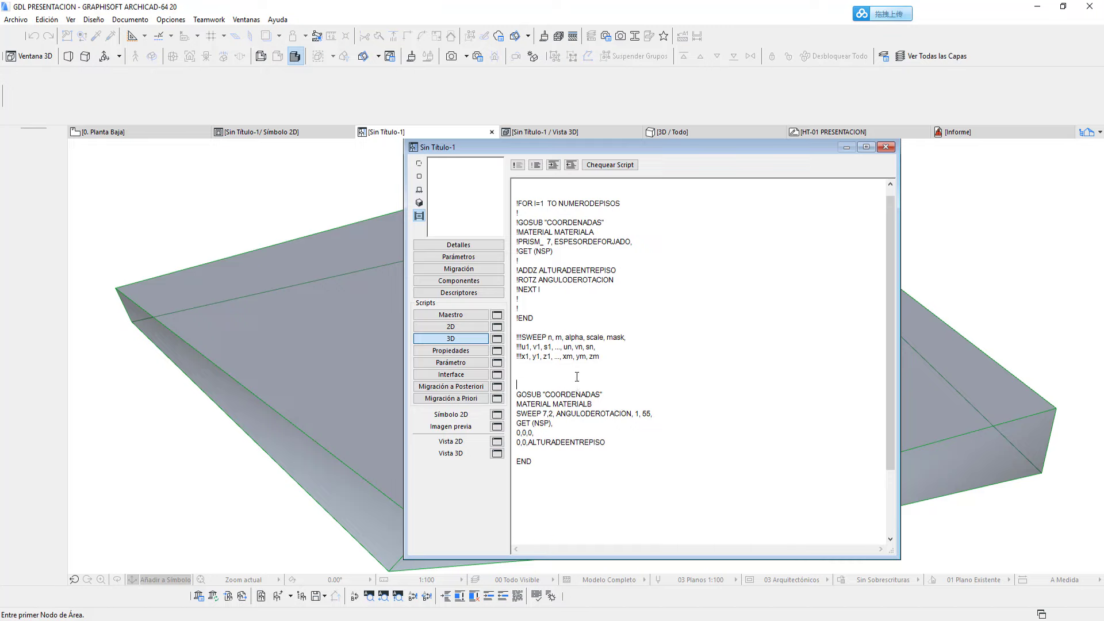
{"action": "type", "text": "FOR I="}
{"action": "type", "text": "1"}
{"action": "type", "text": " TO NUMER"}
{"action": "type", "text": "ODEPISOS"}
{"action": "key", "text": "Return"}
{"action": "key", "text": "Return"}
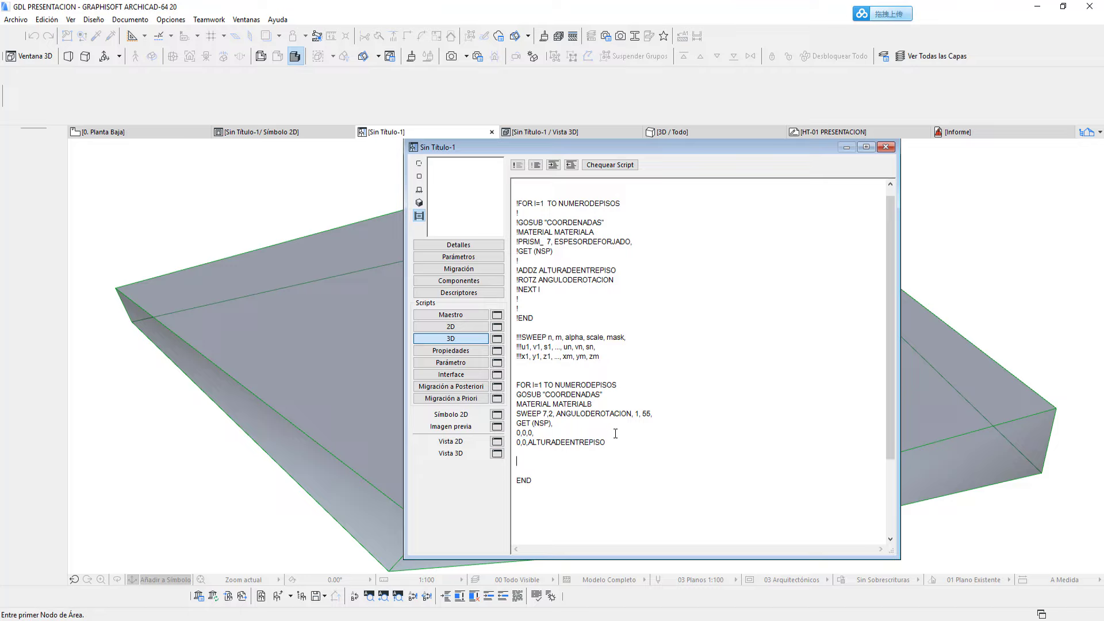
{"action": "type", "text": "ADDZ "}
{"action": "type", "text": "ALTRU"}
{"action": "key", "text": "BackSpace"}
{"action": "type", "text": "URADEENTREPISO"}
{"action": "key", "text": "Return"}
{"action": "type", "text": "NEXT I"}
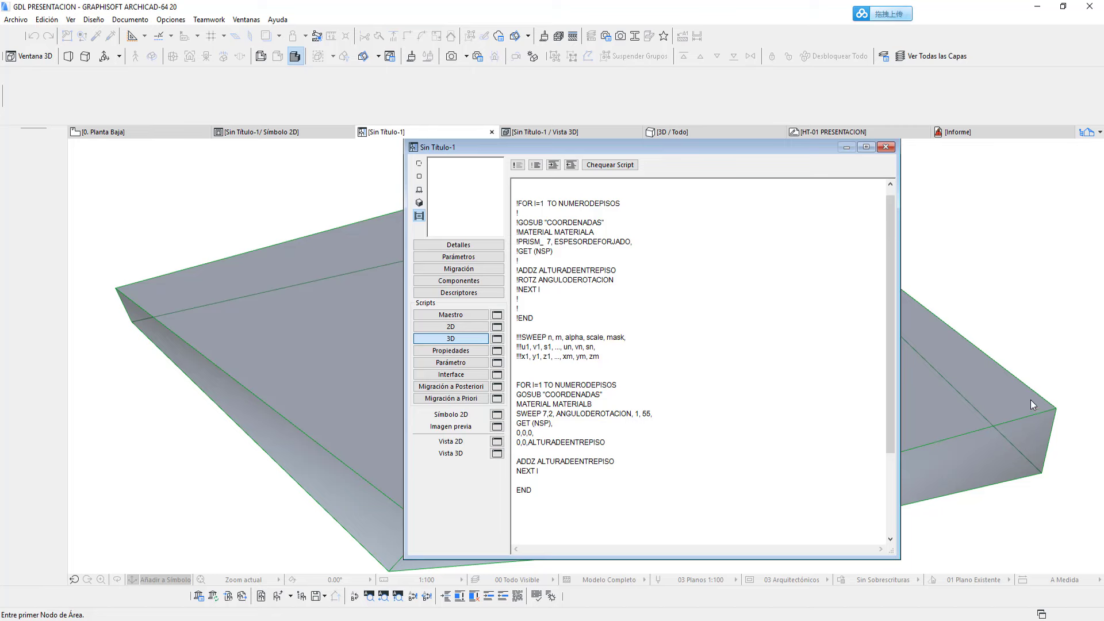
{"action": "key", "text": "ctrl+Tab"}
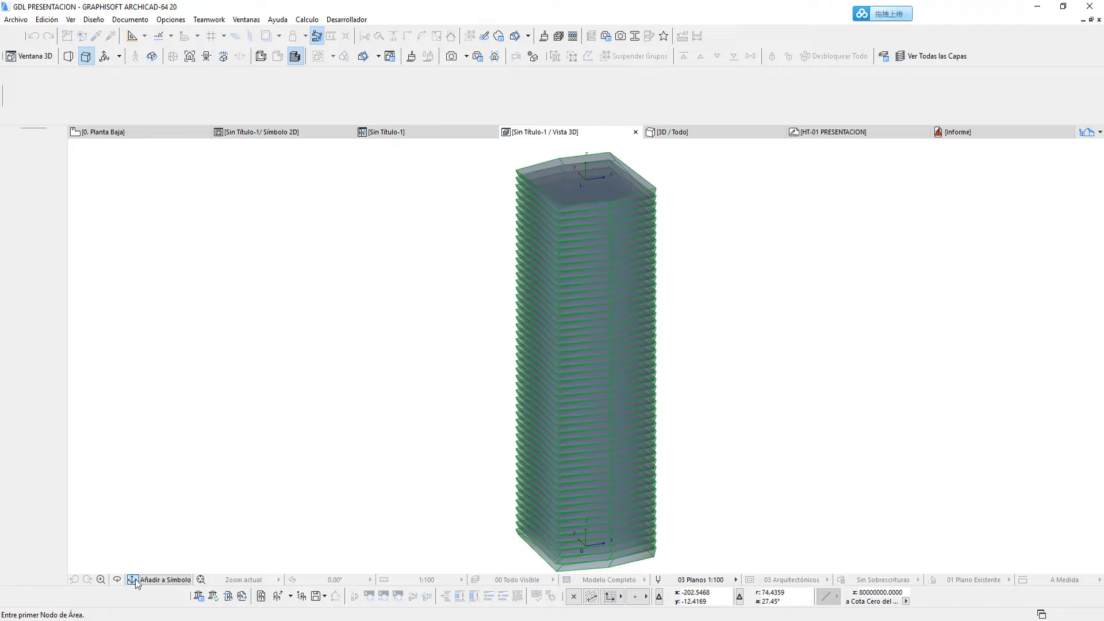
Orbit and zoom around the stacked tower, viewing the top slab from below, then reopen the script.
{"action": "left_click", "coordinate": [117, 579]}
{"action": "mouse_move", "coordinate": [505, 303]}
{"action": "left_mouse_down"}
{"action": "mouse_move", "coordinate": [740, 258]}
{"action": "mouse_move", "coordinate": [604, 345]}
{"action": "mouse_move", "coordinate": [478, 279]}
{"action": "mouse_move", "coordinate": [599, 256]}
{"action": "left_mouse_up"}
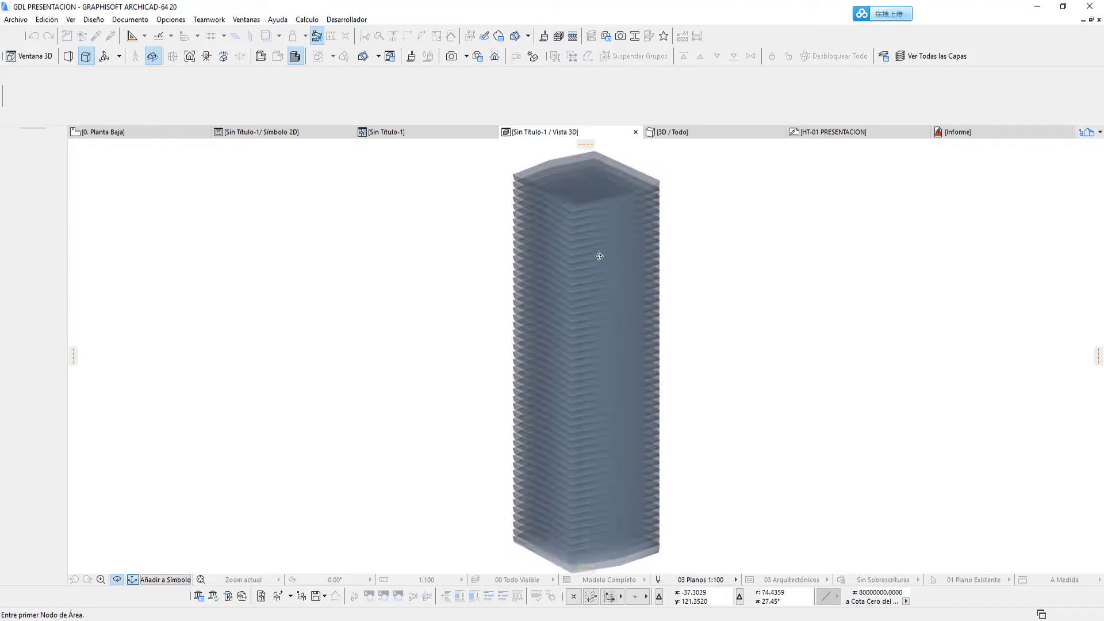
{"action": "scroll", "coordinate": [599, 256], "scroll_direction": "up", "scroll_amount": 2}
{"action": "scroll", "coordinate": [596, 178], "scroll_direction": "up", "scroll_amount": 2}
{"action": "scroll", "coordinate": [596, 177], "scroll_direction": "up", "scroll_amount": 2}
{"action": "scroll", "coordinate": [661, 272], "scroll_direction": "up", "scroll_amount": 2}
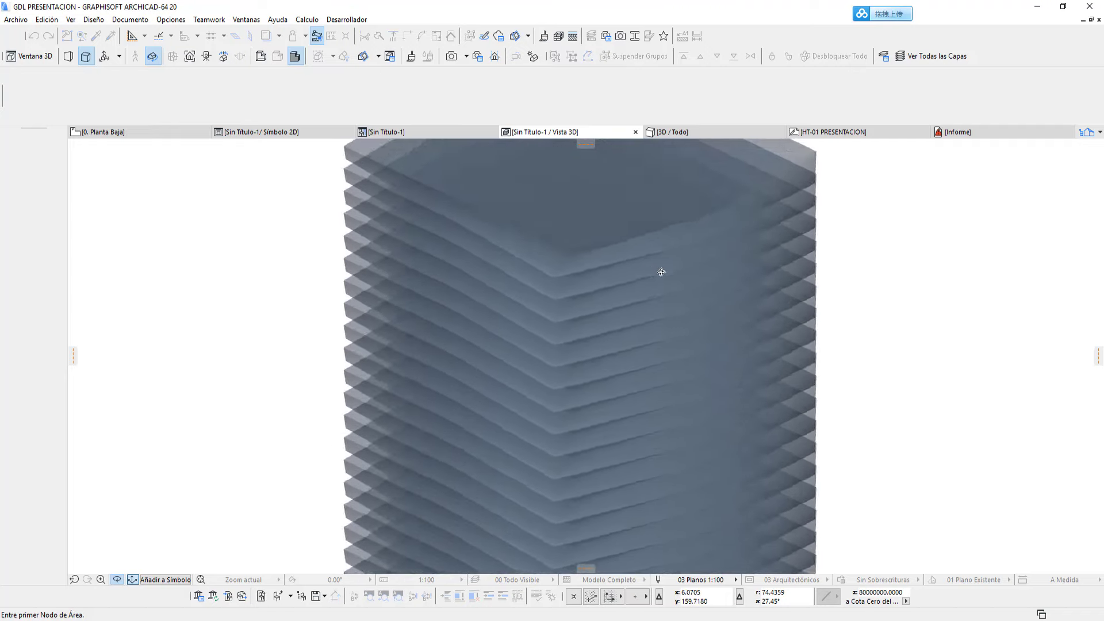
{"action": "mouse_move", "coordinate": [661, 272]}
{"action": "left_mouse_down"}
{"action": "mouse_move", "coordinate": [774, 256]}
{"action": "mouse_move", "coordinate": [621, 419]}
{"action": "mouse_move", "coordinate": [796, 345]}
{"action": "mouse_move", "coordinate": [757, 368]}
{"action": "mouse_move", "coordinate": [609, 320]}
{"action": "mouse_move", "coordinate": [421, 389]}
{"action": "mouse_move", "coordinate": [490, 475]}
{"action": "mouse_move", "coordinate": [556, 402]}
{"action": "mouse_move", "coordinate": [329, 181]}
{"action": "left_mouse_up"}
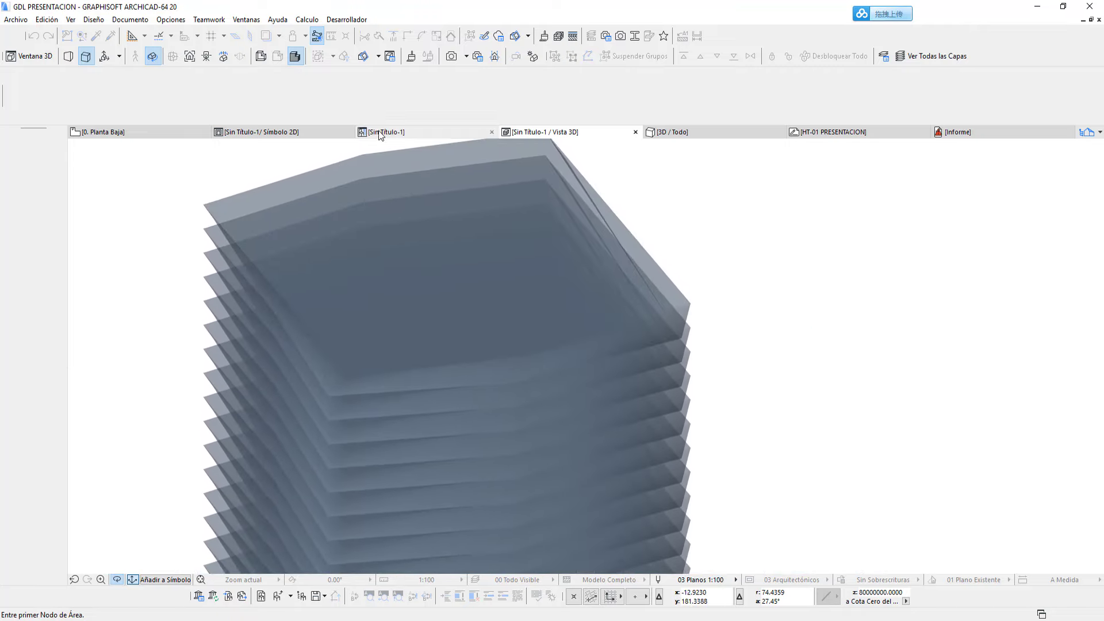
{"action": "left_click", "coordinate": [408, 130]}
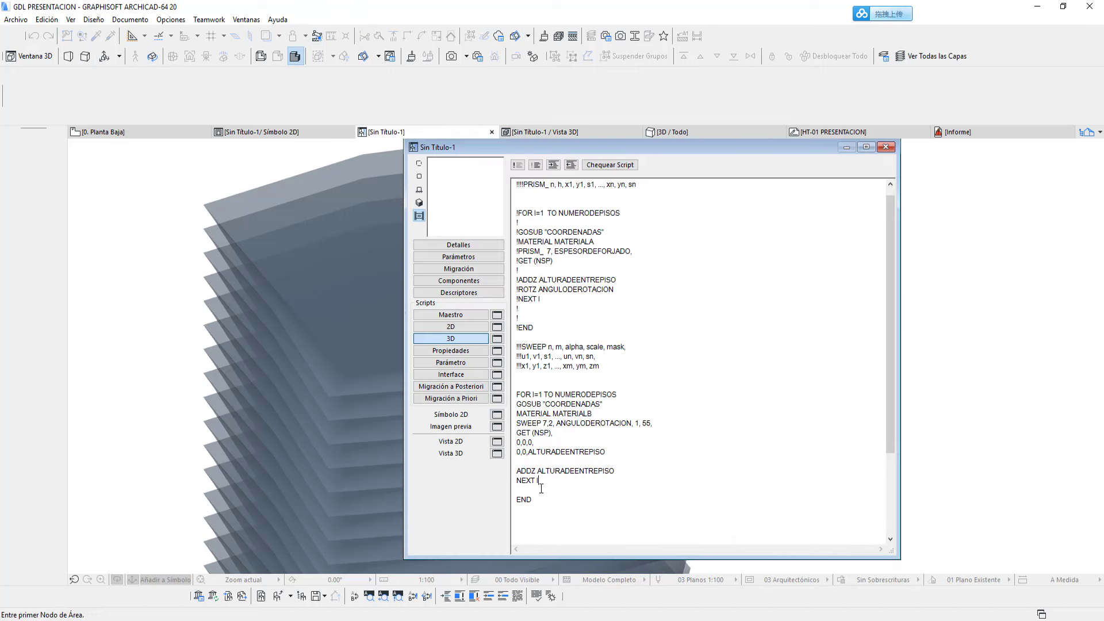
Add a ROTZ ANGULO DE ROTACION line after ADDZ and preview the tower.
{"action": "left_click", "coordinate": [617, 471]}
{"action": "key", "text": "Return"}
{"action": "type", "text": "ANGUL"}
{"action": "key", "text": "BackSpace"}
{"action": "key", "text": "BackSpace"}
{"action": "key", "text": "BackSpace"}
{"action": "key", "text": "BackSpace"}
{"action": "type", "text": "O DE ROT"}
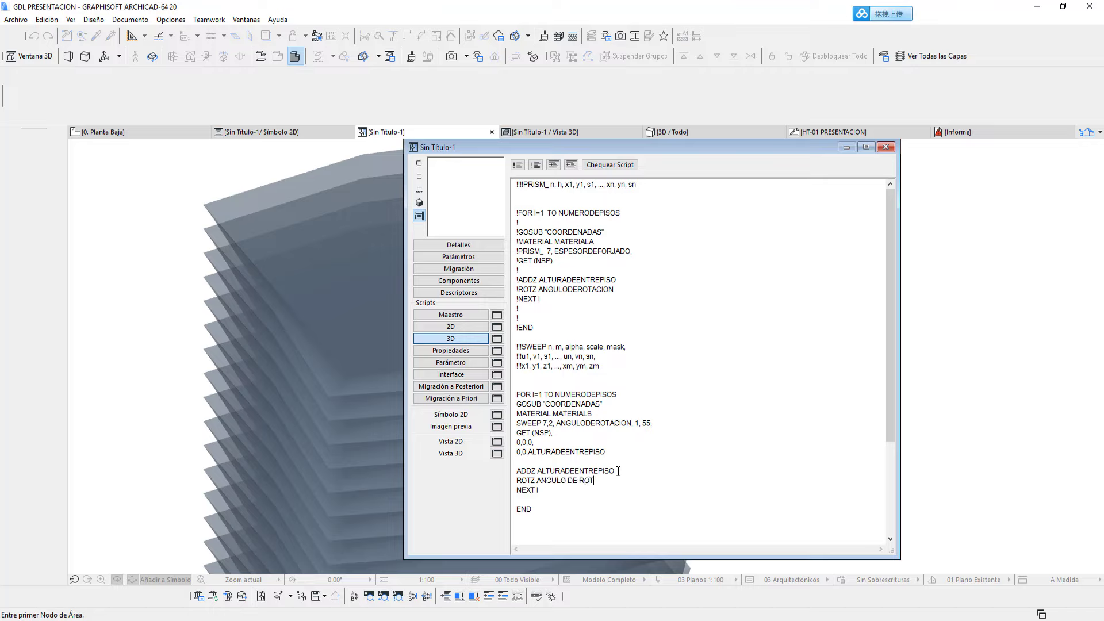
{"action": "type", "text": "ACION"}
{"action": "left_click", "coordinate": [496, 453]}
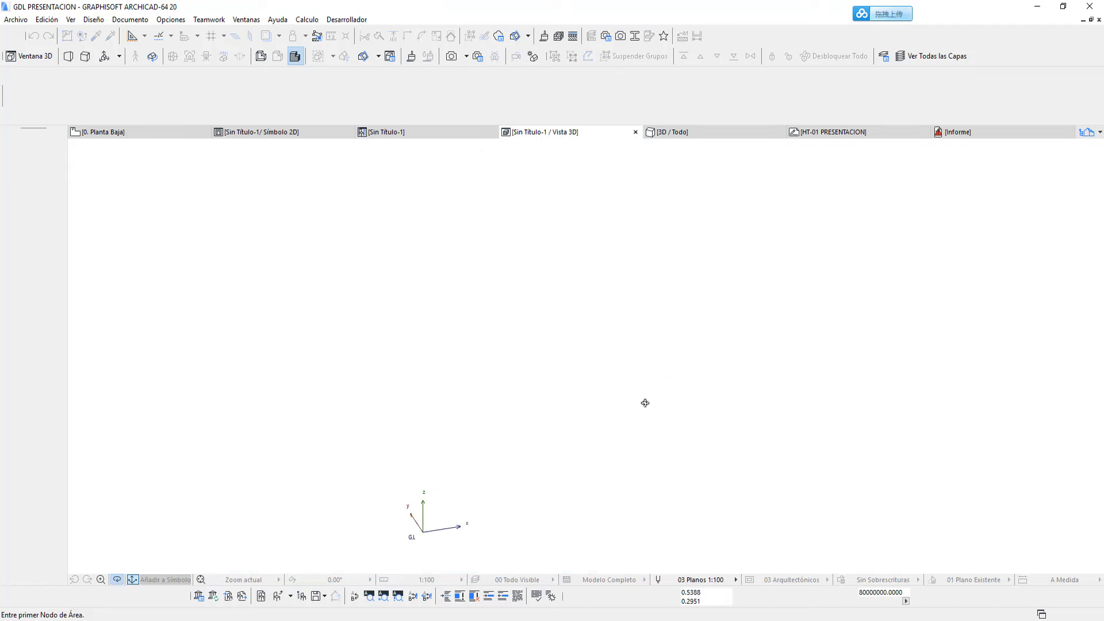
{"action": "left_click", "coordinate": [437, 132]}
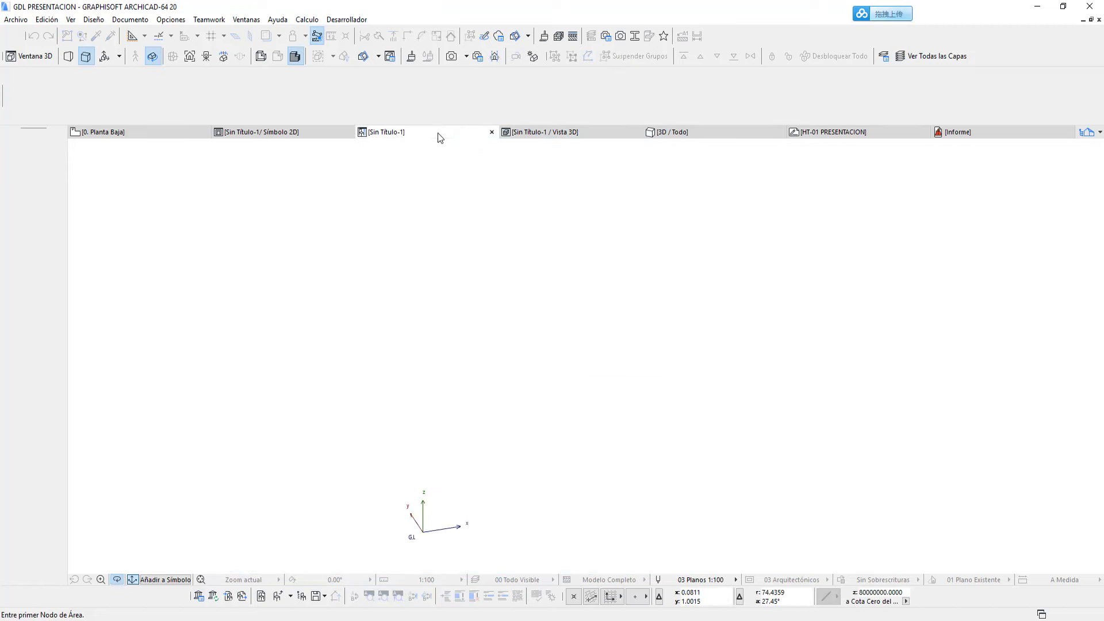
Remove the stray spaces so it reads ANGULODEROTACION and regenerate the twisted tower.
{"action": "left_click", "coordinate": [640, 481]}
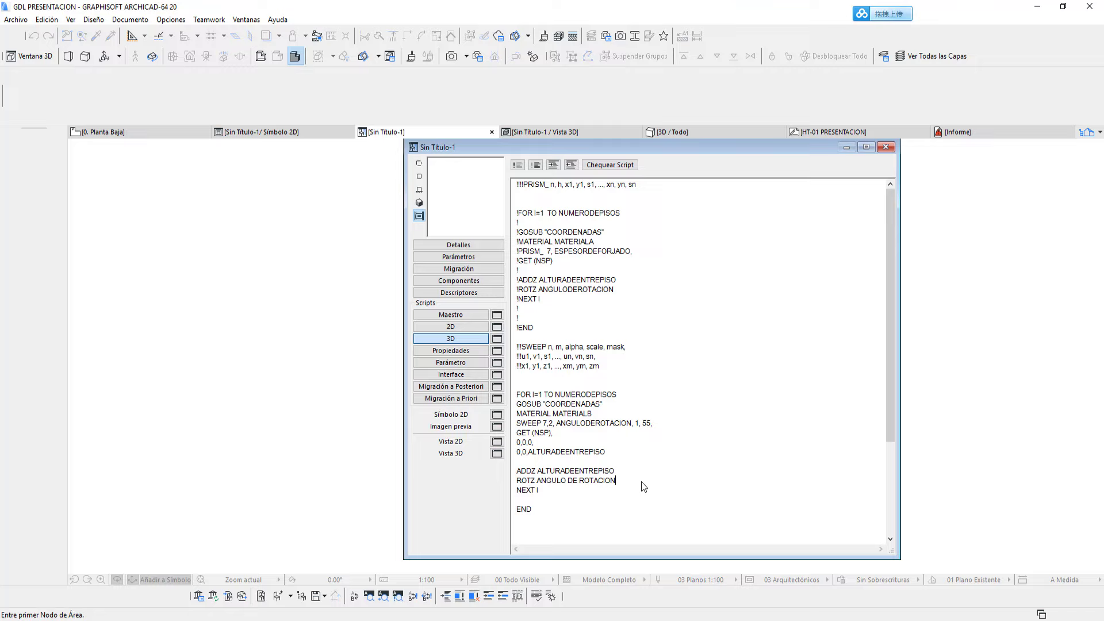
{"action": "left_click", "coordinate": [575, 484]}
{"action": "key", "text": "BackSpace"}
{"action": "key", "text": "Delete"}
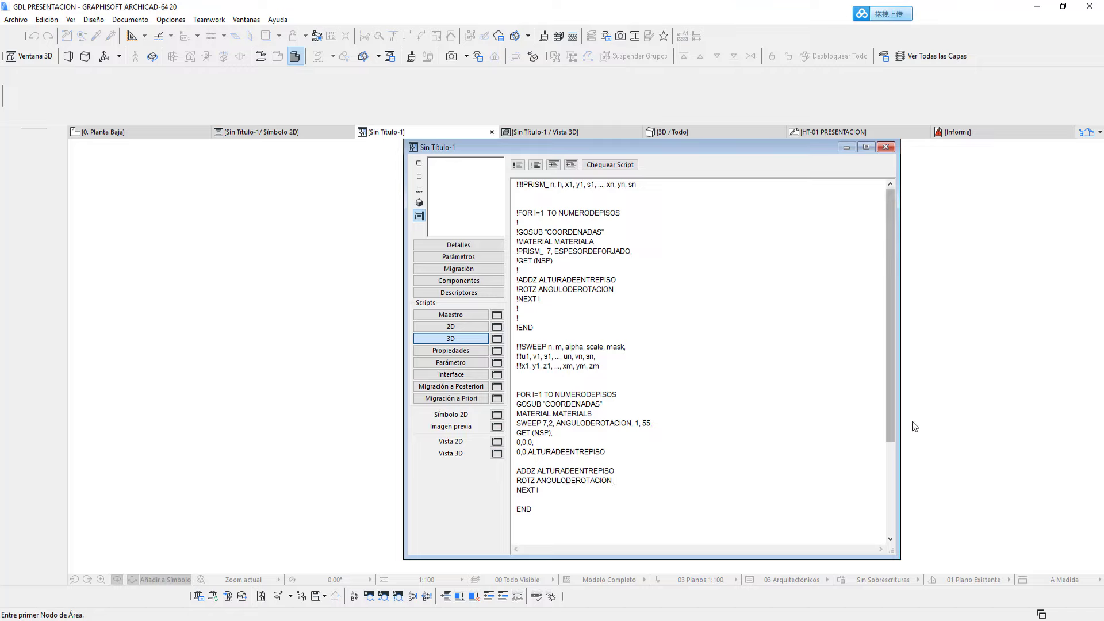
{"action": "key", "text": "F3"}
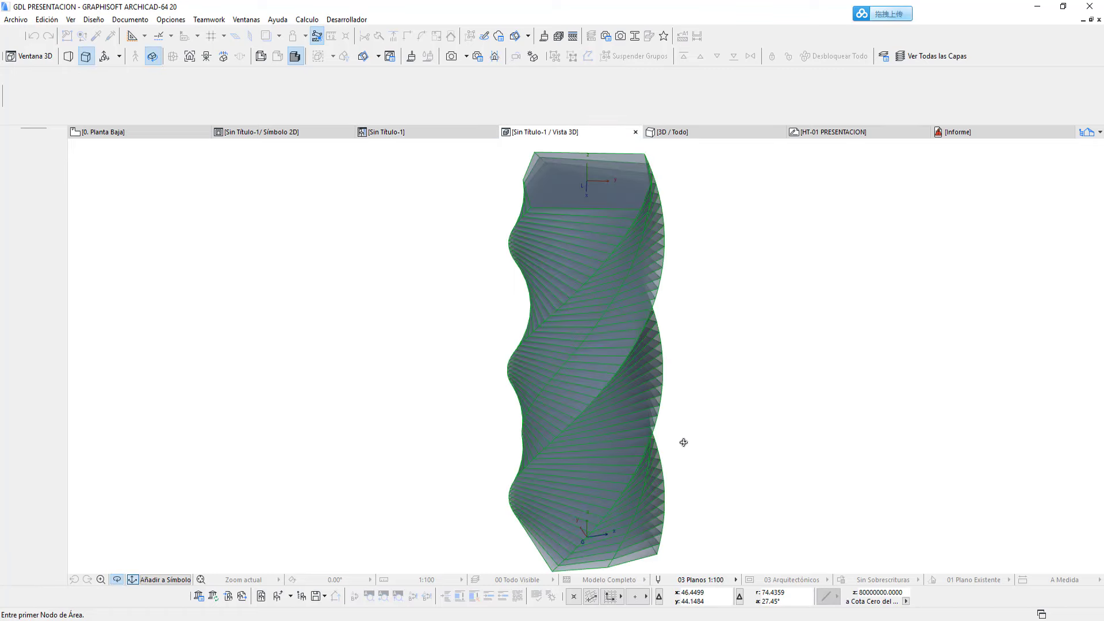
Orbit and zoom in on the twisted tower to inspect its spiral.
{"action": "mouse_move", "coordinate": [668, 425]}
{"action": "middle_mouse_down", "text": "shift"}
{"action": "mouse_move", "coordinate": [650, 451]}
{"action": "mouse_move", "coordinate": [562, 449]}
{"action": "middle_mouse_up", "text": "shift"}
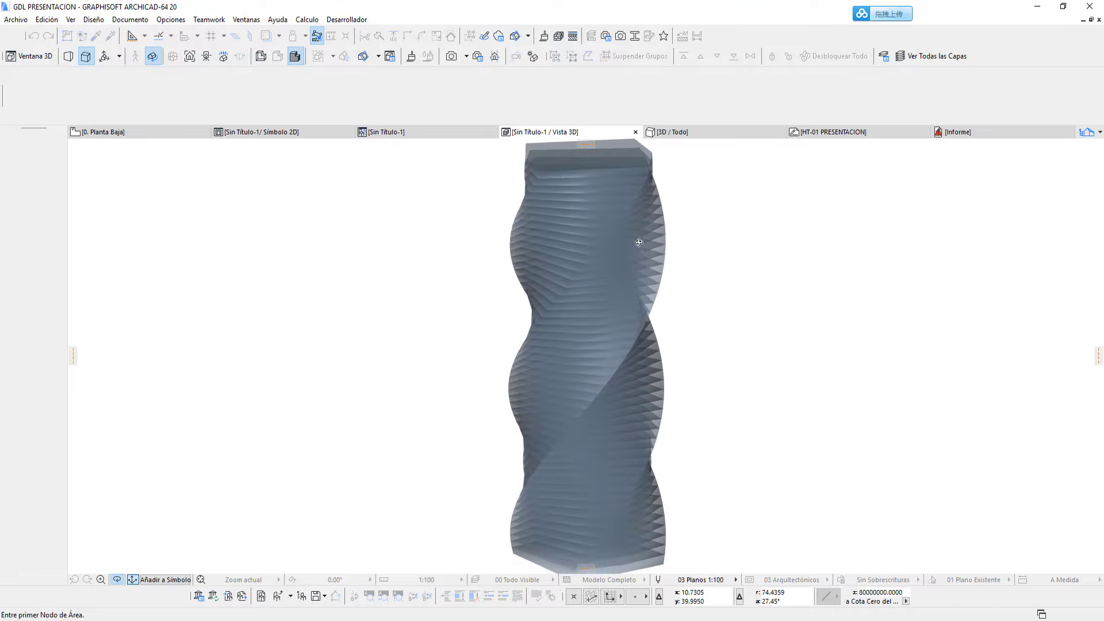
{"action": "scroll", "coordinate": [661, 334], "scroll_direction": "up", "scroll_amount": 2}
{"action": "scroll", "coordinate": [661, 334], "scroll_direction": "up", "scroll_amount": 2}
{"action": "scroll", "coordinate": [661, 334], "scroll_direction": "up", "scroll_amount": 2}
{"action": "mouse_move", "coordinate": [661, 334]}
{"action": "middle_mouse_down", "text": "shift"}
{"action": "mouse_move", "coordinate": [353, 363]}
{"action": "mouse_move", "coordinate": [324, 340]}
{"action": "mouse_move", "coordinate": [492, 310]}
{"action": "mouse_move", "coordinate": [528, 333]}
{"action": "mouse_move", "coordinate": [562, 408]}
{"action": "mouse_move", "coordinate": [572, 337]}
{"action": "mouse_move", "coordinate": [564, 342]}
{"action": "mouse_move", "coordinate": [591, 394]}
{"action": "middle_mouse_up", "text": "shift"}
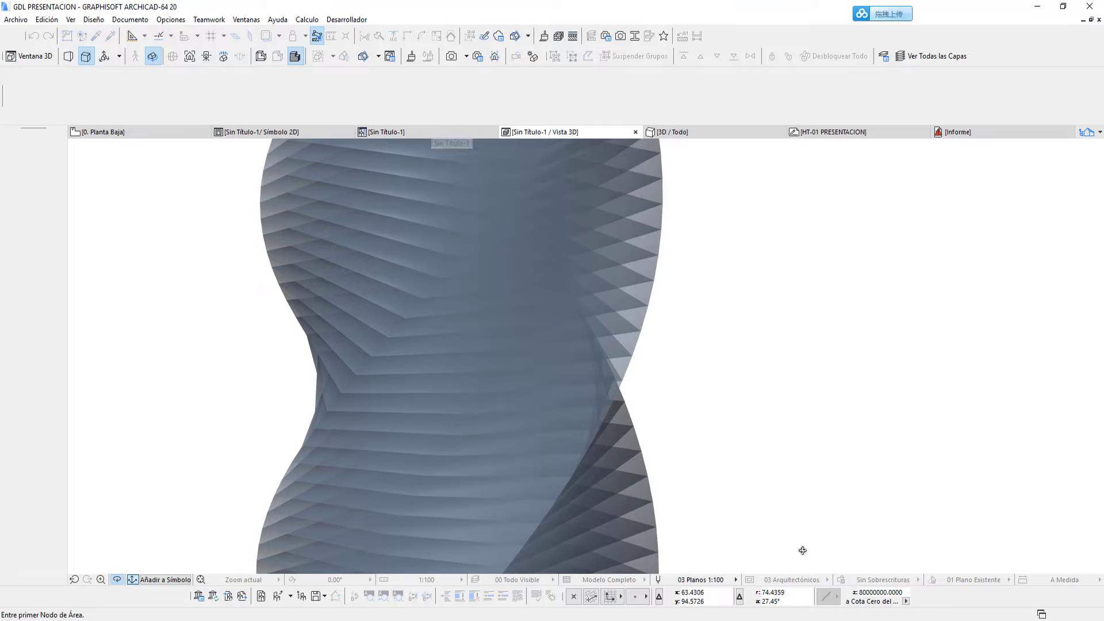
Move the Notepad note with 1+2+4+16+32 aside and return to the reference guide.
{"action": "key", "text": "alt+Tab"}
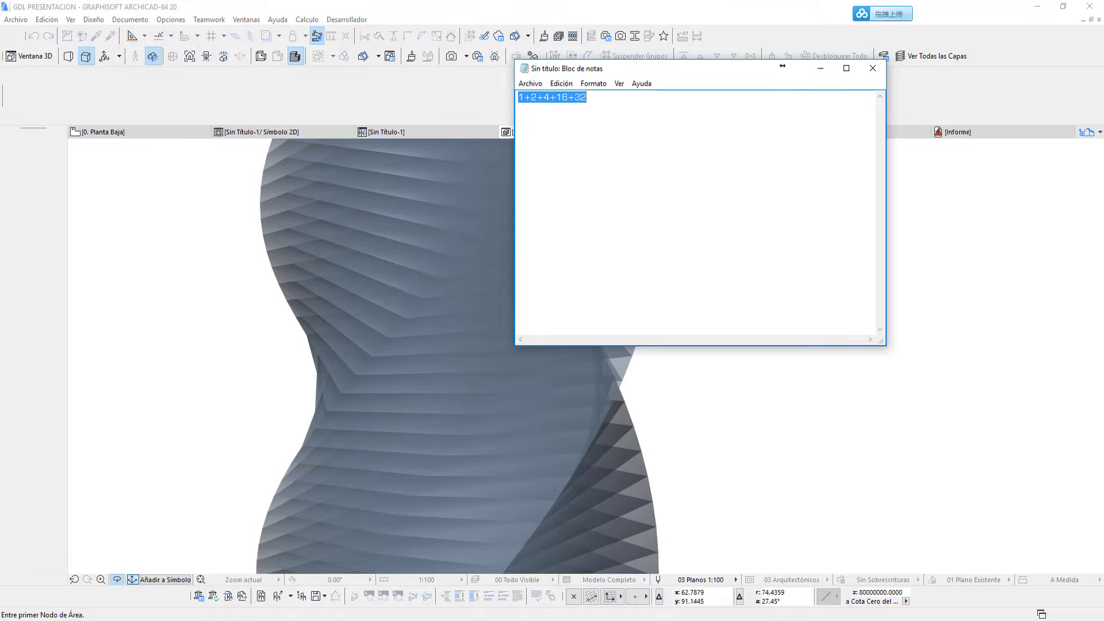
{"action": "left_click", "coordinate": [599, 98]}
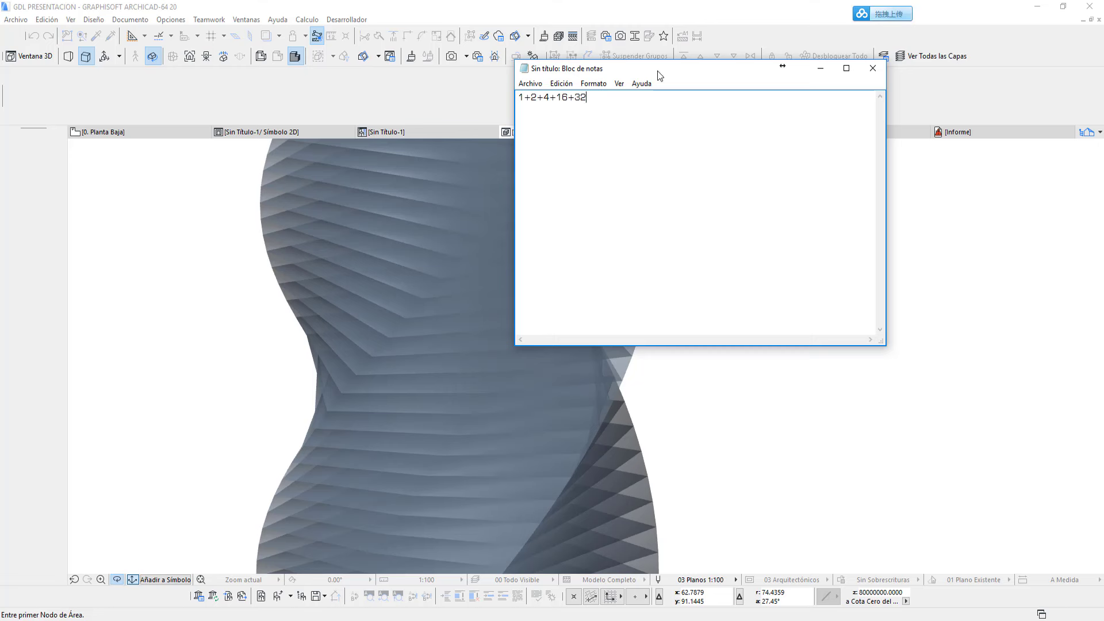
{"action": "left_click_drag", "start_coordinate": [657, 74], "coordinate": [803, 156]}
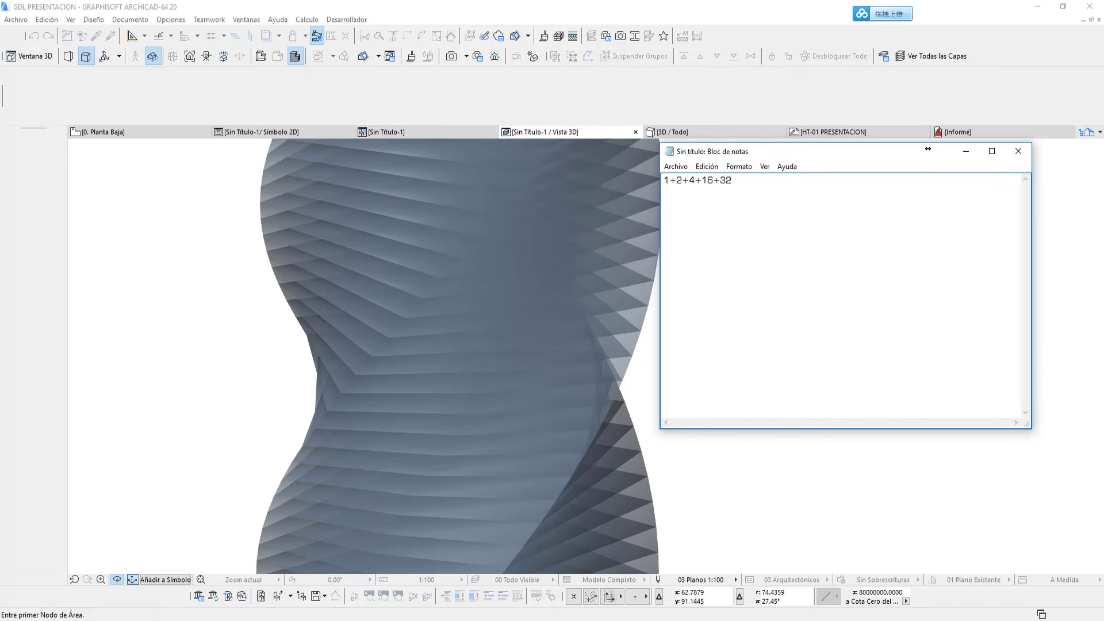
{"action": "key", "text": "alt+Tab"}
Review the j1–j3 surface descriptions and the 4 coefficient on the SWEEP mask page.
{"action": "left_click", "coordinate": [560, 422]}
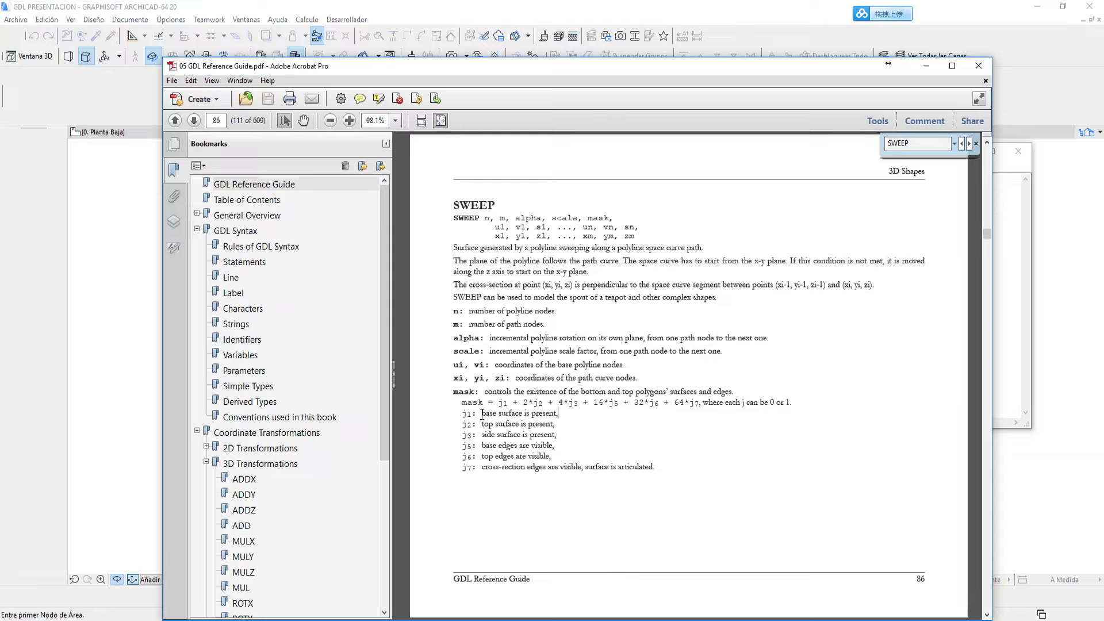
{"action": "left_click_drag", "start_coordinate": [483, 414], "coordinate": [554, 424]}
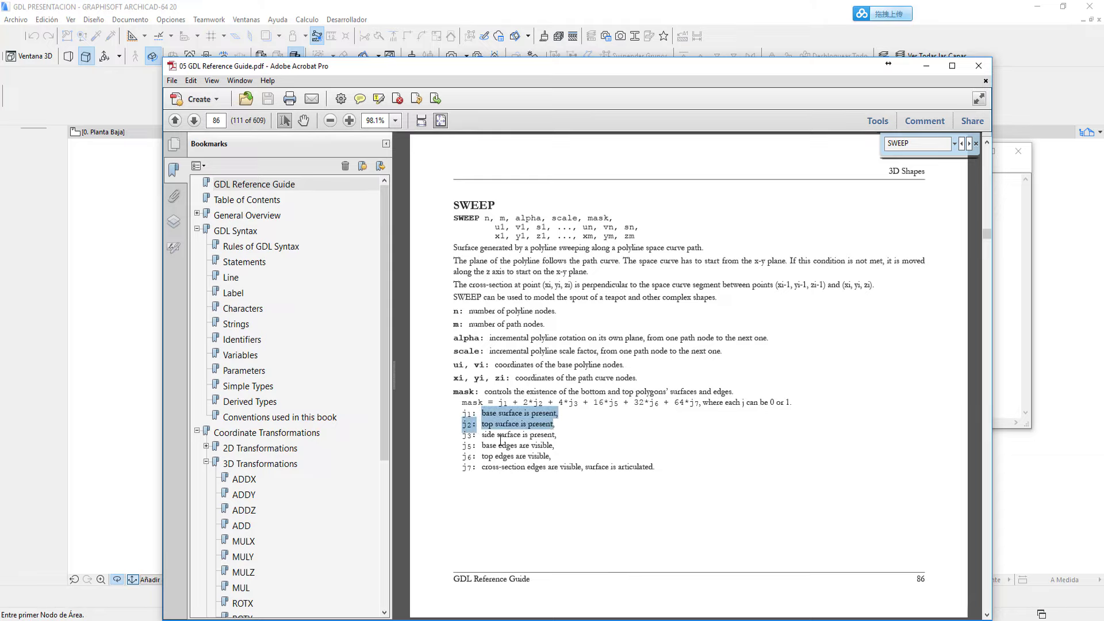
{"action": "left_click", "coordinate": [538, 436]}
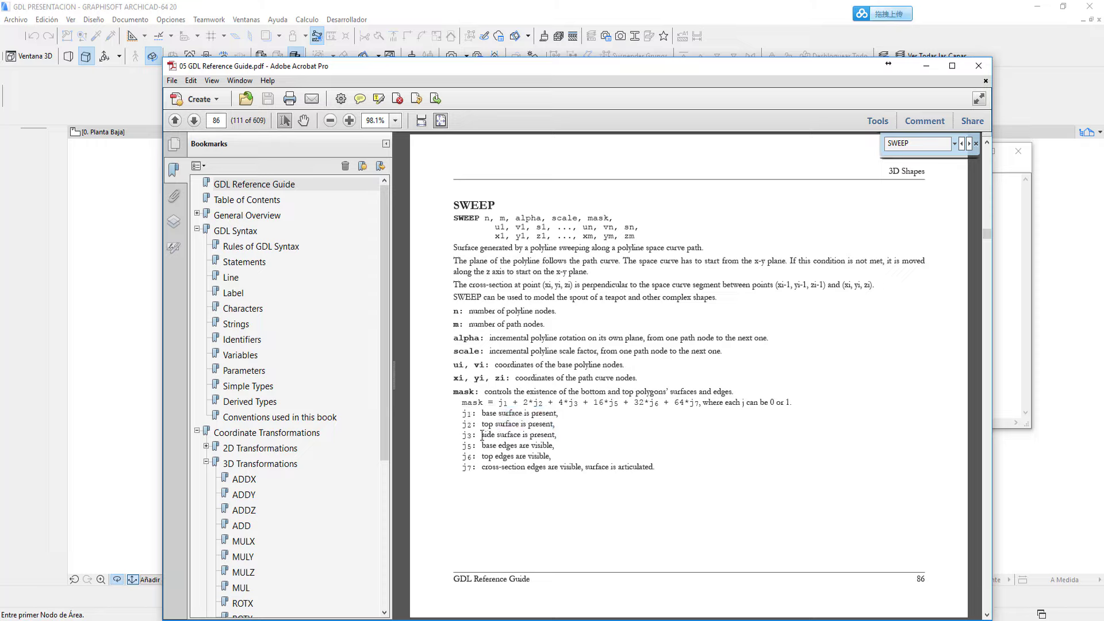
{"action": "left_click_drag", "start_coordinate": [483, 435], "coordinate": [536, 435]}
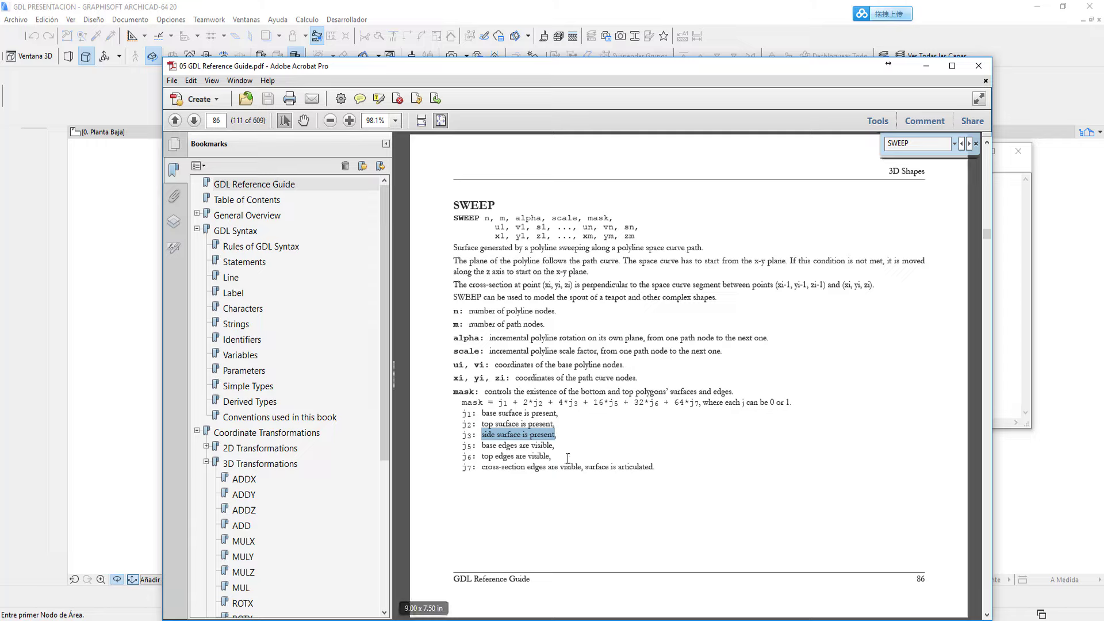
{"action": "double_click", "coordinate": [561, 403]}
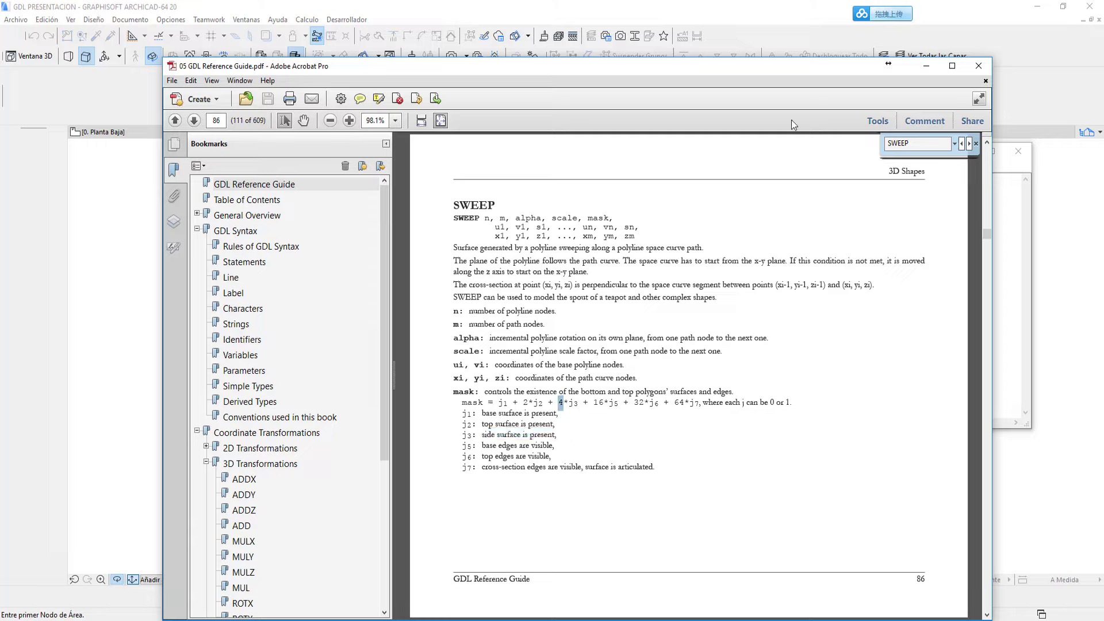
{"action": "left_click", "coordinate": [768, 6]}
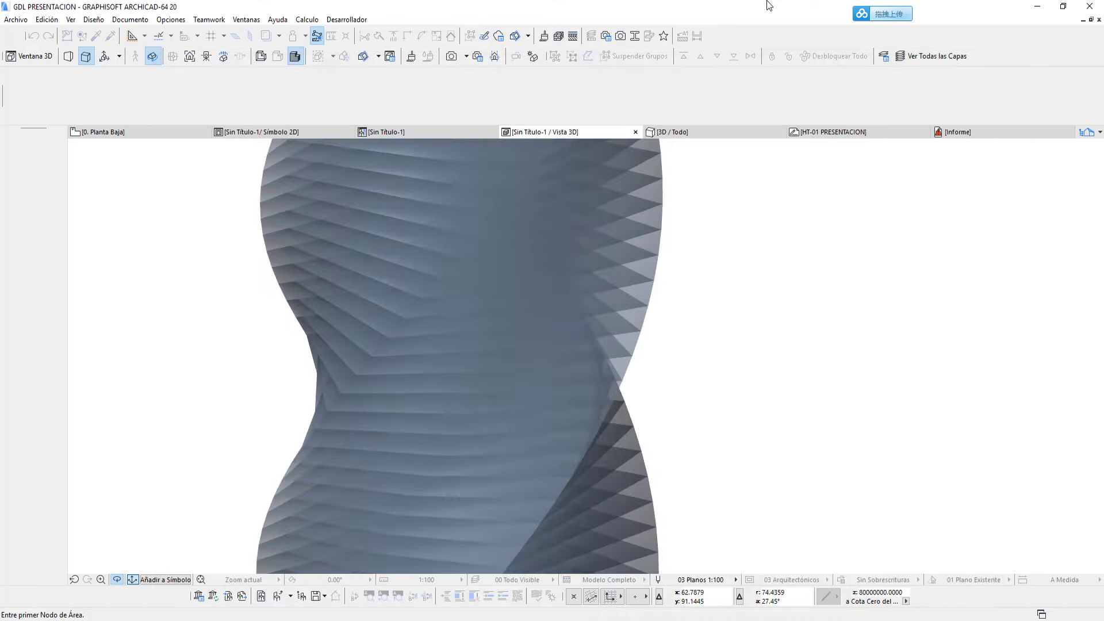
Move the GDL script editor aside and show the object's own 3D preview of the skinned tower.
{"action": "left_click", "coordinate": [153, 131]}
{"action": "left_click", "coordinate": [384, 131]}
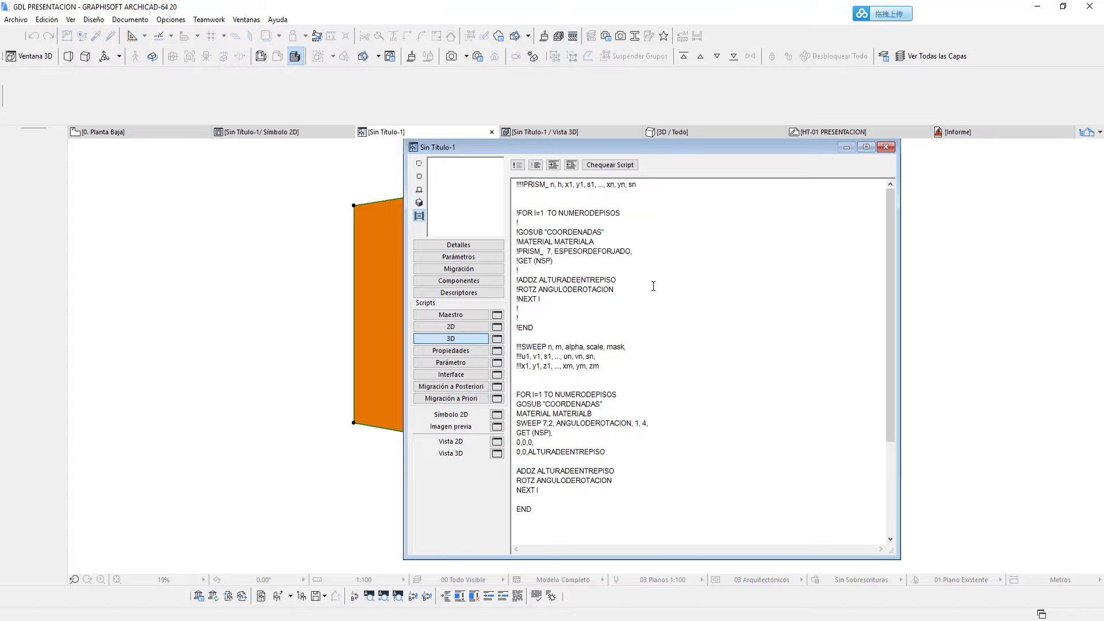
{"action": "left_click_drag", "start_coordinate": [577, 150], "coordinate": [252, 152]}
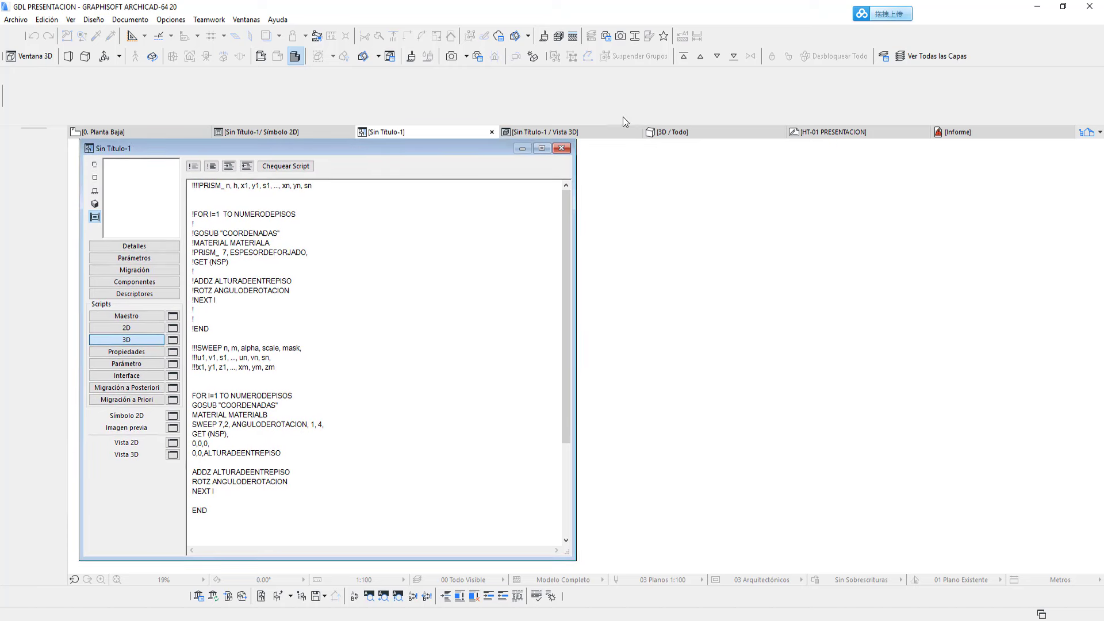
{"action": "left_click", "coordinate": [680, 132]}
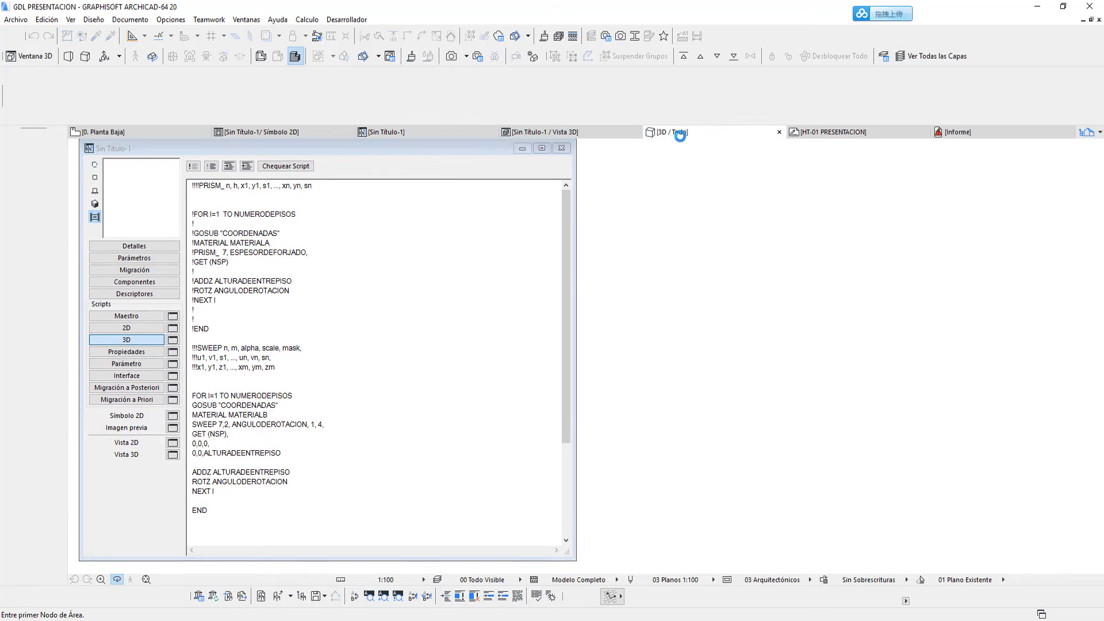
{"action": "left_click", "coordinate": [584, 136]}
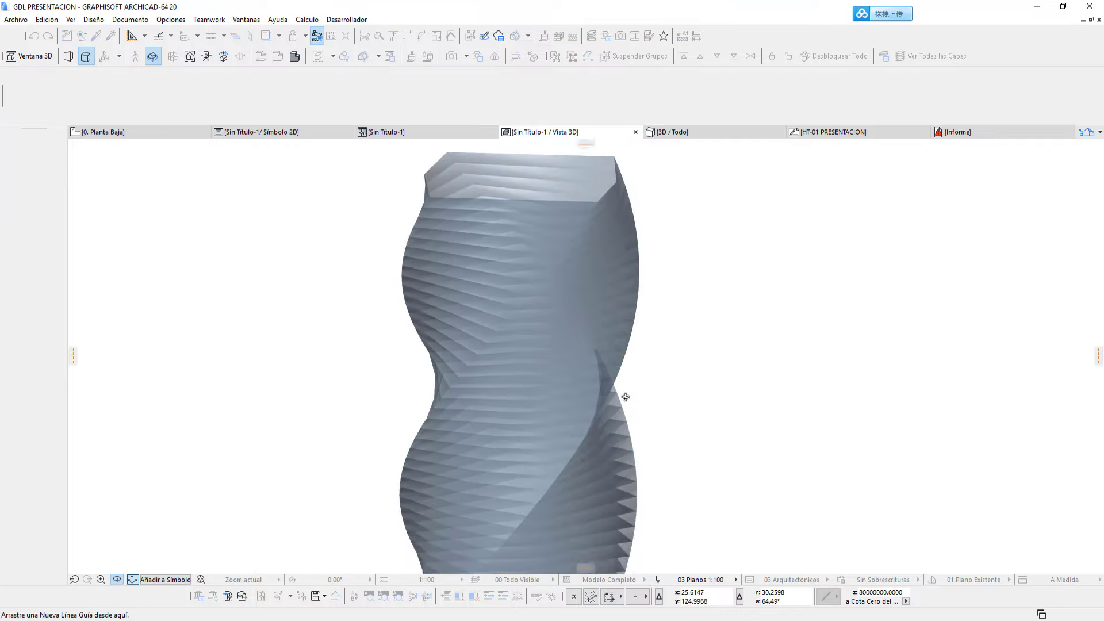
Orbit the tower through top-down and upright side views, then return to the 3D script.
{"action": "mouse_move", "coordinate": [620, 394]}
{"action": "middle_mouse_down", "text": "shift"}
{"action": "mouse_move", "coordinate": [447, 450]}
{"action": "mouse_move", "coordinate": [751, 377]}
{"action": "mouse_move", "coordinate": [685, 463]}
{"action": "mouse_move", "coordinate": [665, 463]}
{"action": "mouse_move", "coordinate": [665, 276]}
{"action": "mouse_move", "coordinate": [633, 399]}
{"action": "mouse_move", "coordinate": [648, 379]}
{"action": "mouse_move", "coordinate": [818, 402]}
{"action": "mouse_move", "coordinate": [564, 454]}
{"action": "mouse_move", "coordinate": [633, 505]}
{"action": "mouse_move", "coordinate": [757, 545]}
{"action": "mouse_move", "coordinate": [648, 416]}
{"action": "mouse_move", "coordinate": [761, 409]}
{"action": "mouse_move", "coordinate": [610, 443]}
{"action": "mouse_move", "coordinate": [364, 396]}
{"action": "mouse_move", "coordinate": [635, 360]}
{"action": "mouse_move", "coordinate": [552, 276]}
{"action": "mouse_move", "coordinate": [492, 243]}
{"action": "mouse_move", "coordinate": [421, 234]}
{"action": "mouse_move", "coordinate": [411, 247]}
{"action": "middle_mouse_up", "text": "shift"}
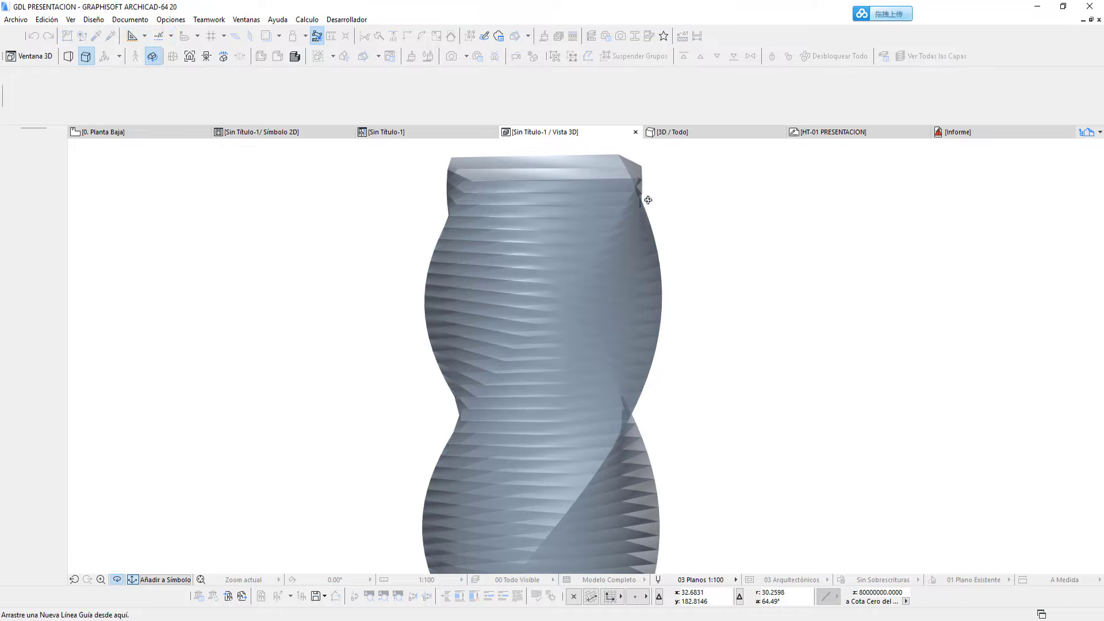
{"action": "mouse_move", "coordinate": [645, 197]}
{"action": "middle_mouse_down", "text": "shift"}
{"action": "mouse_move", "coordinate": [630, 401]}
{"action": "mouse_move", "coordinate": [599, 354]}
{"action": "middle_mouse_up", "text": "shift"}
{"action": "scroll", "coordinate": [599, 355], "scroll_direction": "down", "scroll_amount": 3}
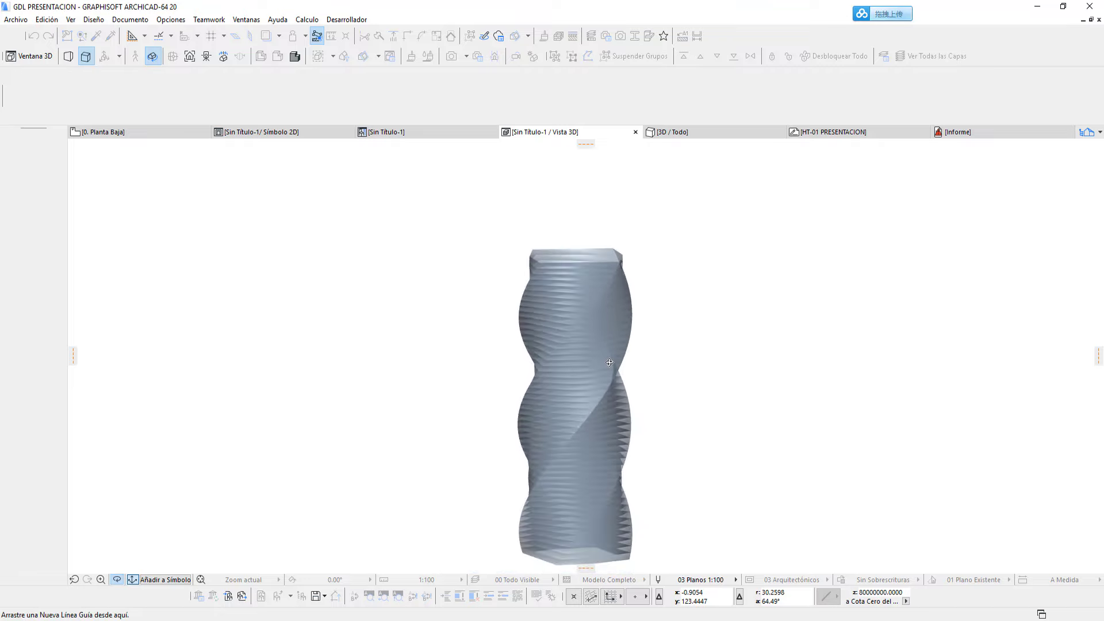
{"action": "mouse_move", "coordinate": [522, 463]}
{"action": "middle_mouse_down", "text": "shift"}
{"action": "mouse_move", "coordinate": [597, 321]}
{"action": "mouse_move", "coordinate": [552, 379]}
{"action": "middle_mouse_up", "text": "shift"}
{"action": "scroll", "coordinate": [575, 334], "scroll_direction": "up", "scroll_amount": 1}
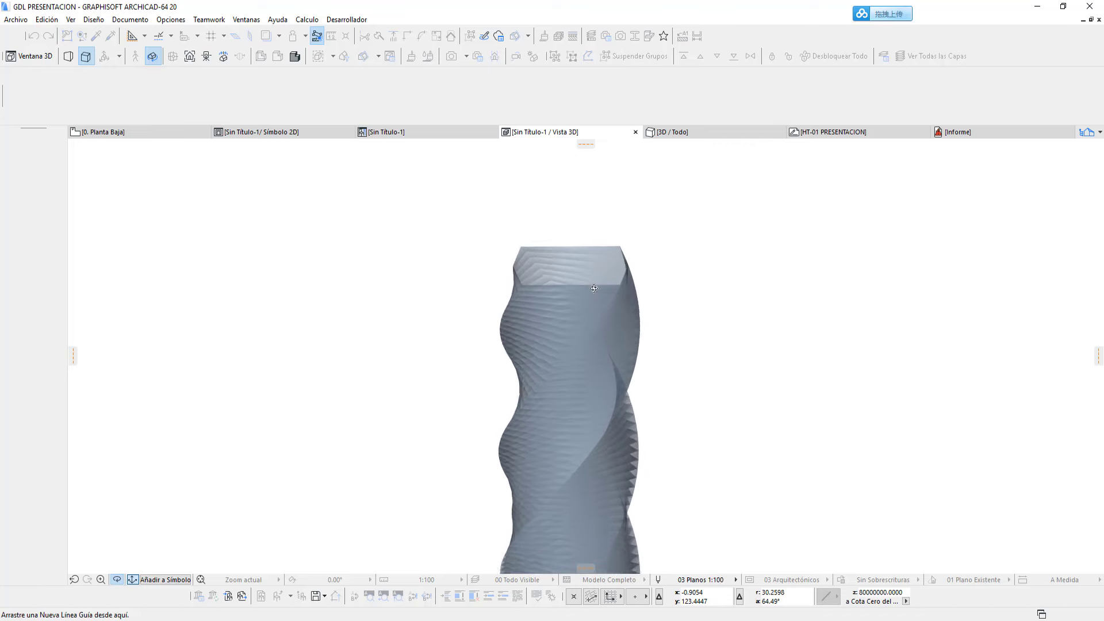
{"action": "scroll", "coordinate": [595, 290], "scroll_direction": "up", "scroll_amount": 1}
{"action": "scroll", "coordinate": [616, 269], "scroll_direction": "up", "scroll_amount": 1}
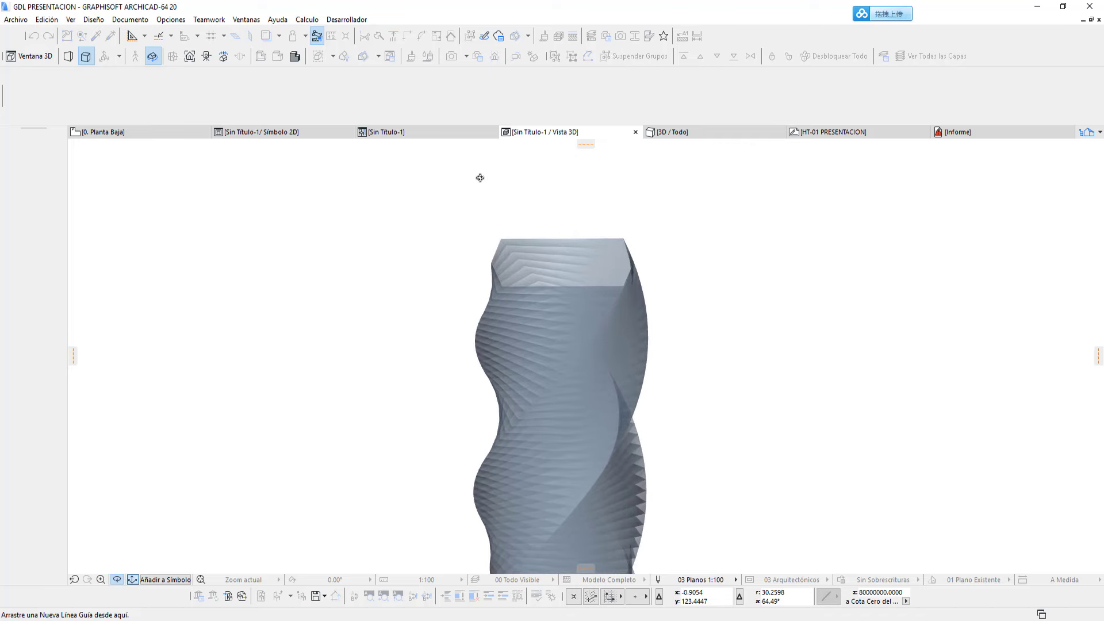
{"action": "left_click", "coordinate": [391, 132]}
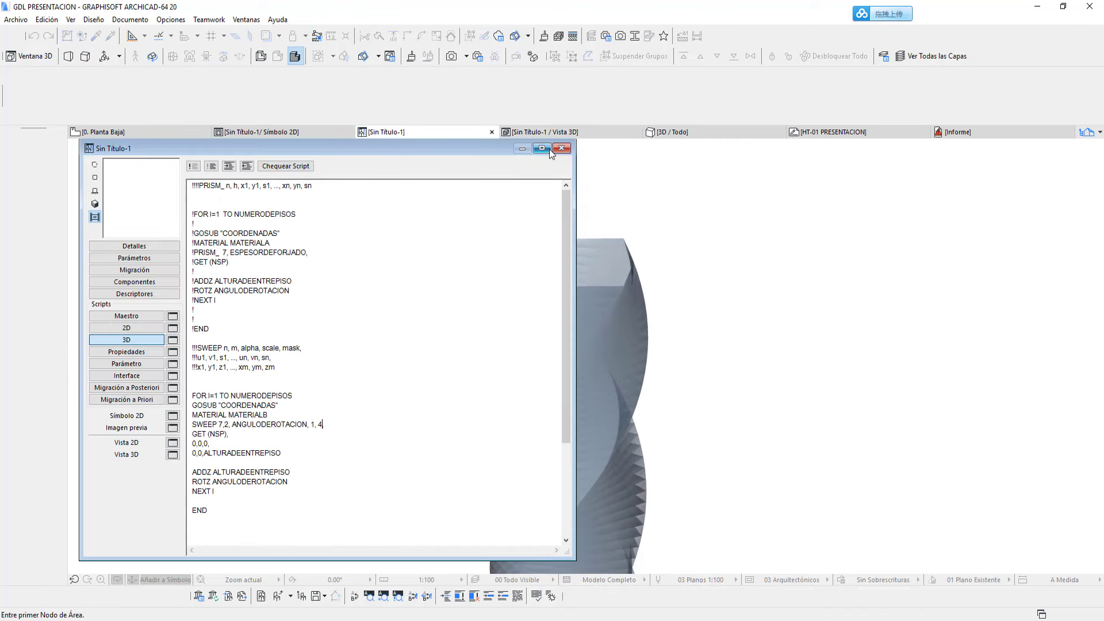
Cut the lines from GOSUB "COORDENADAS" through 0,0,ALTURADEENTREPISO out of the second FOR loop.
{"action": "left_click_drag", "start_coordinate": [575, 285], "coordinate": [780, 285]}
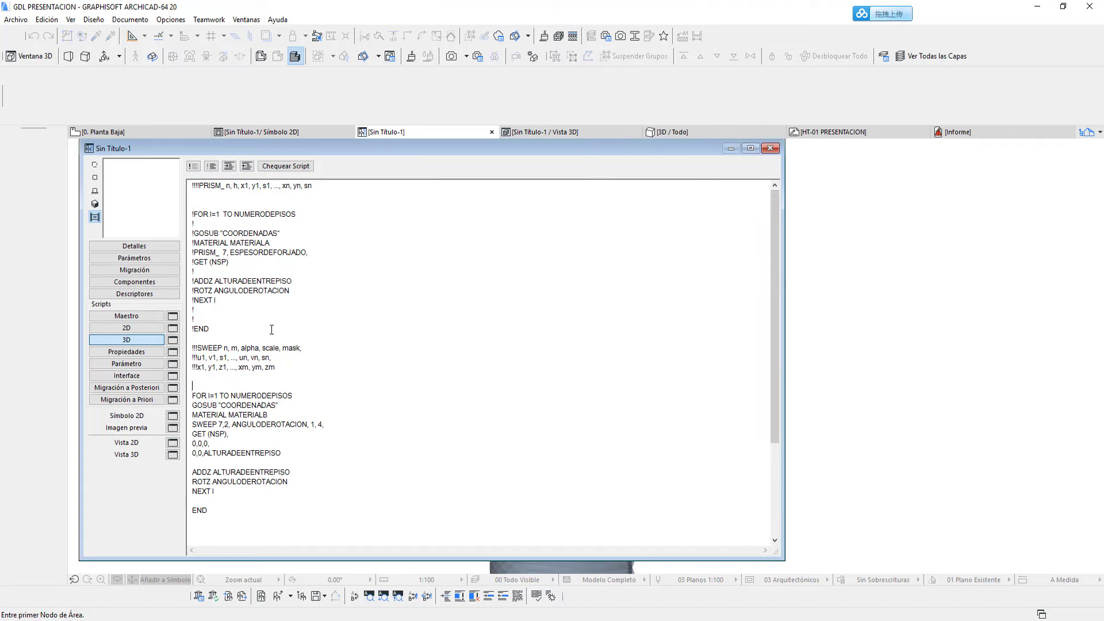
{"action": "left_click", "coordinate": [190, 218]}
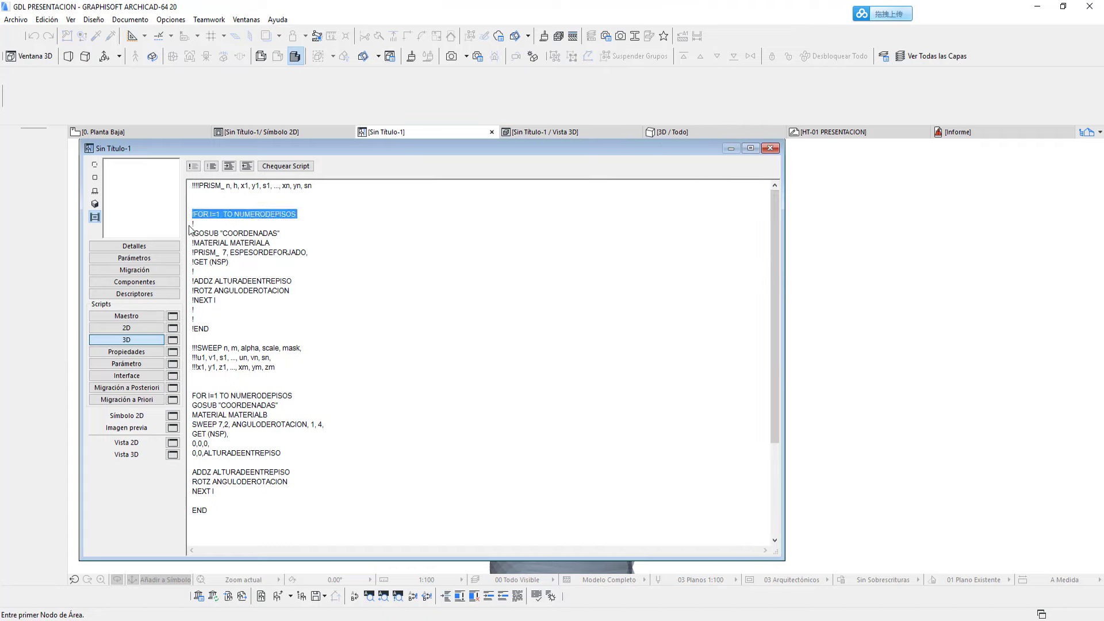
{"action": "left_click", "coordinate": [187, 396]}
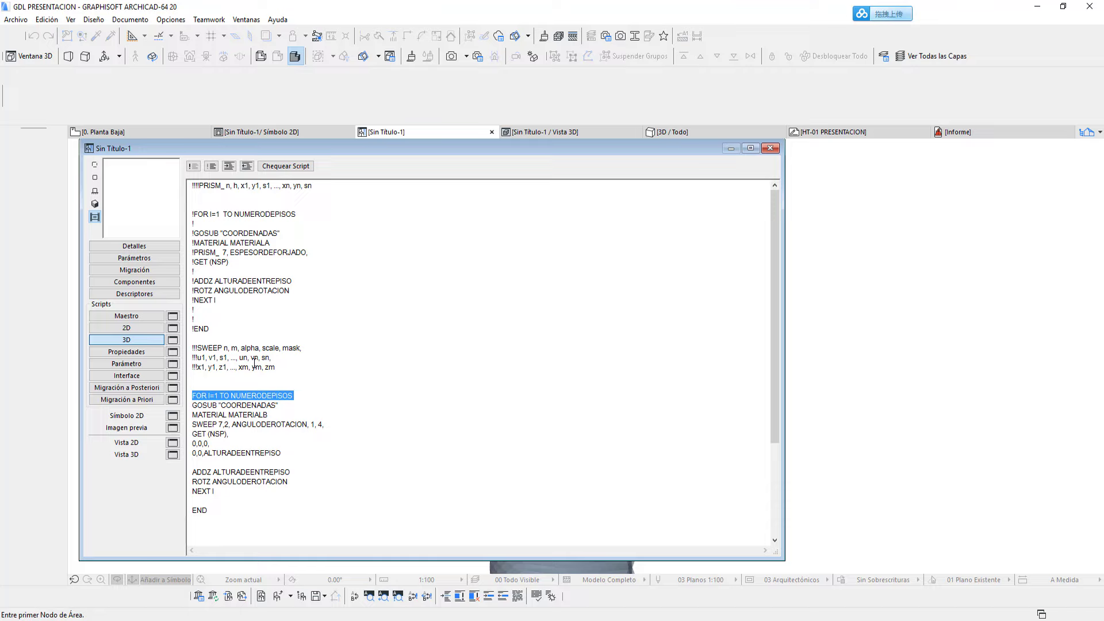
{"action": "left_click", "coordinate": [263, 313]}
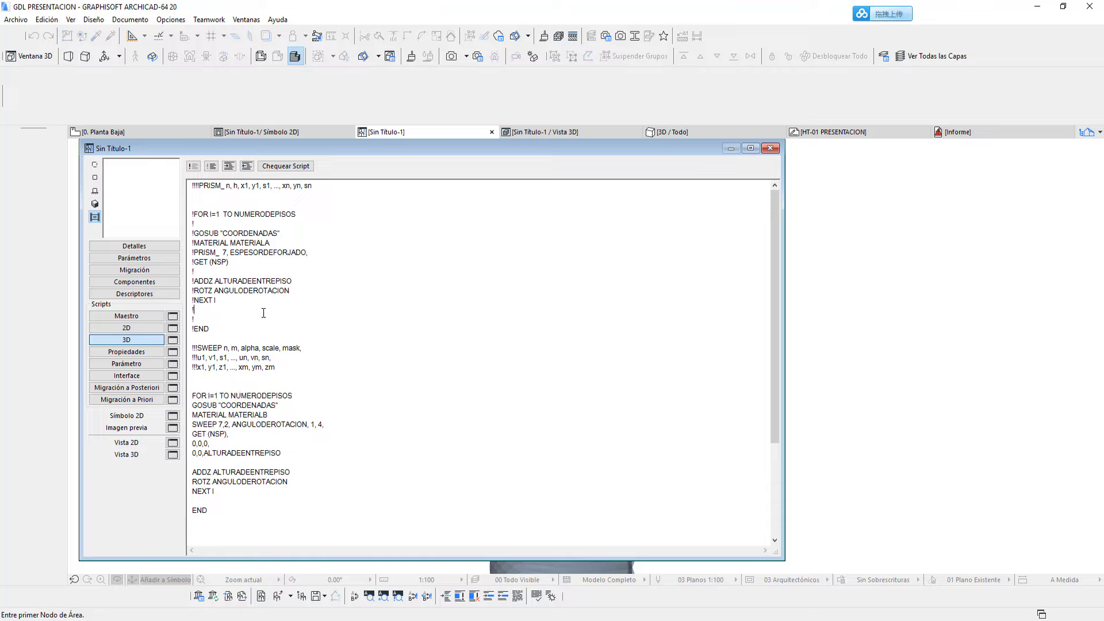
{"action": "left_click", "coordinate": [188, 408]}
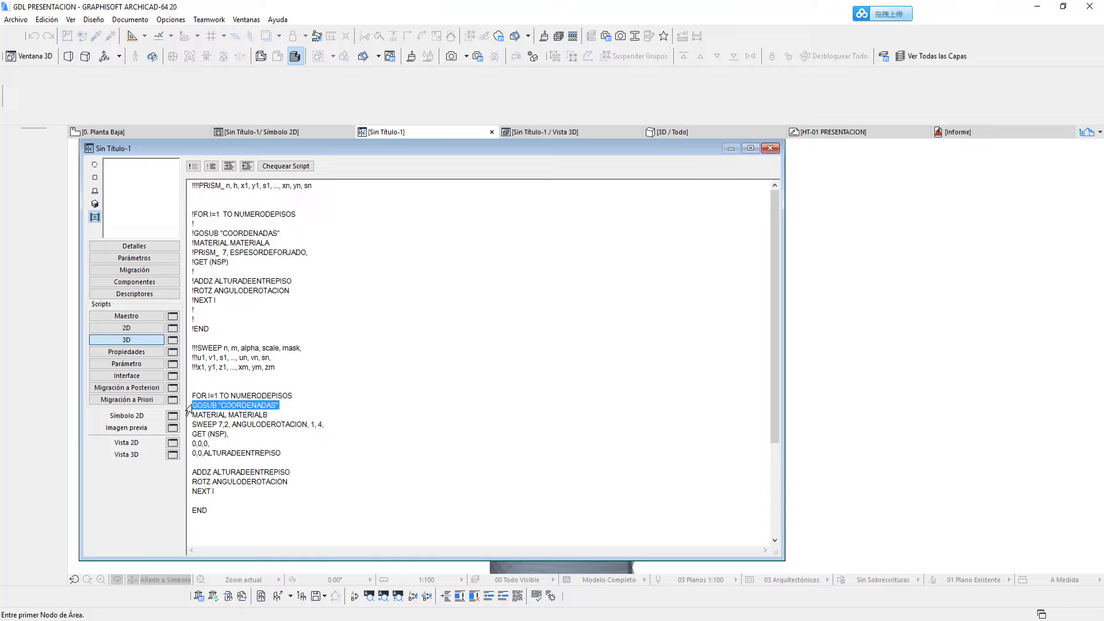
{"action": "left_click_drag", "start_coordinate": [188, 408], "coordinate": [172, 459]}
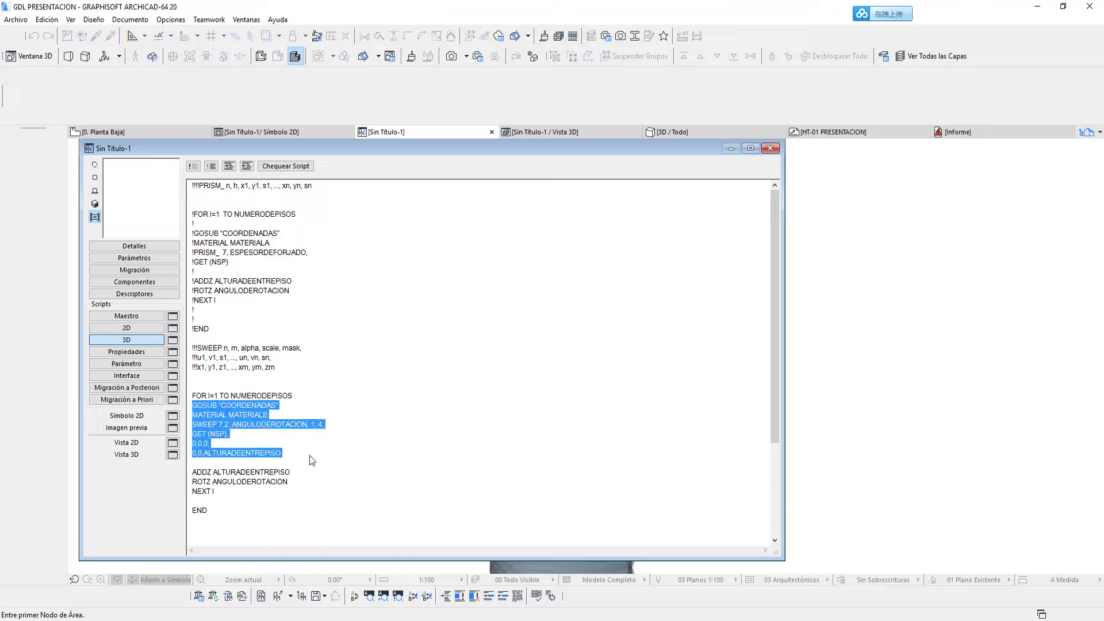
{"action": "key", "text": "ctrl+x"}
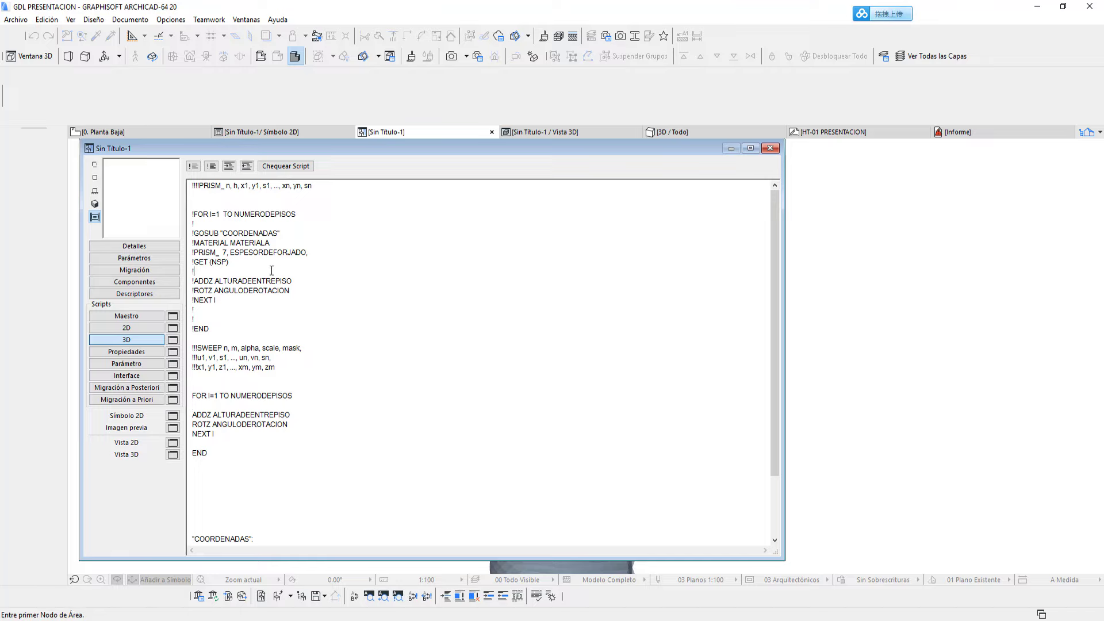
Paste the SWEEP block after GET (NSP) and uncomment the first FOR loop.
{"action": "key", "text": "Return"}
{"action": "key", "text": "Return"}
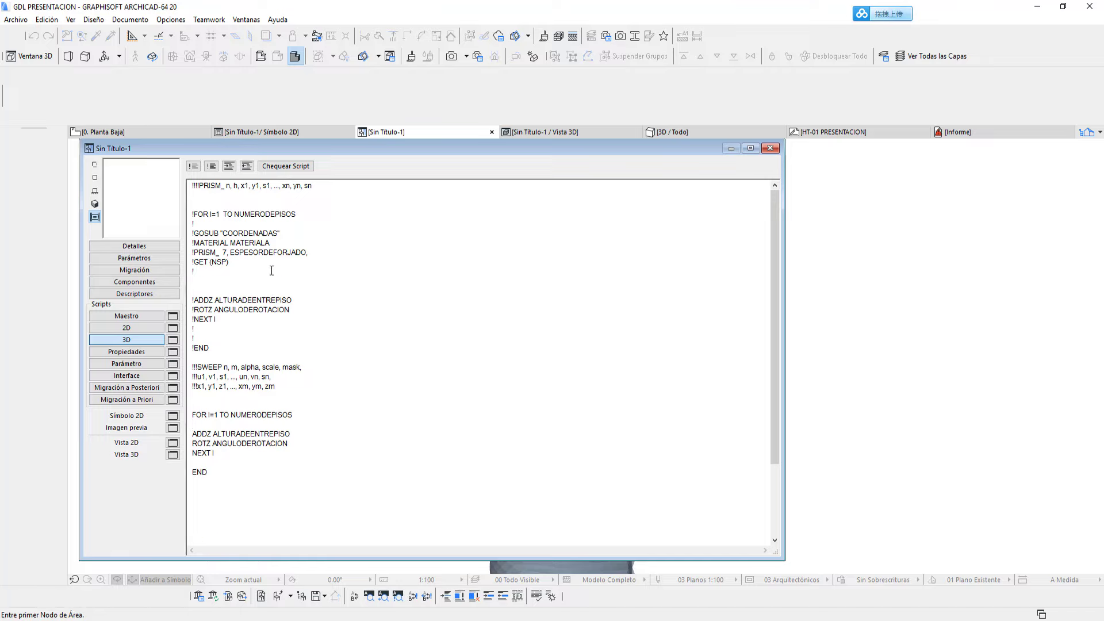
{"action": "key", "text": "ctrl+v"}
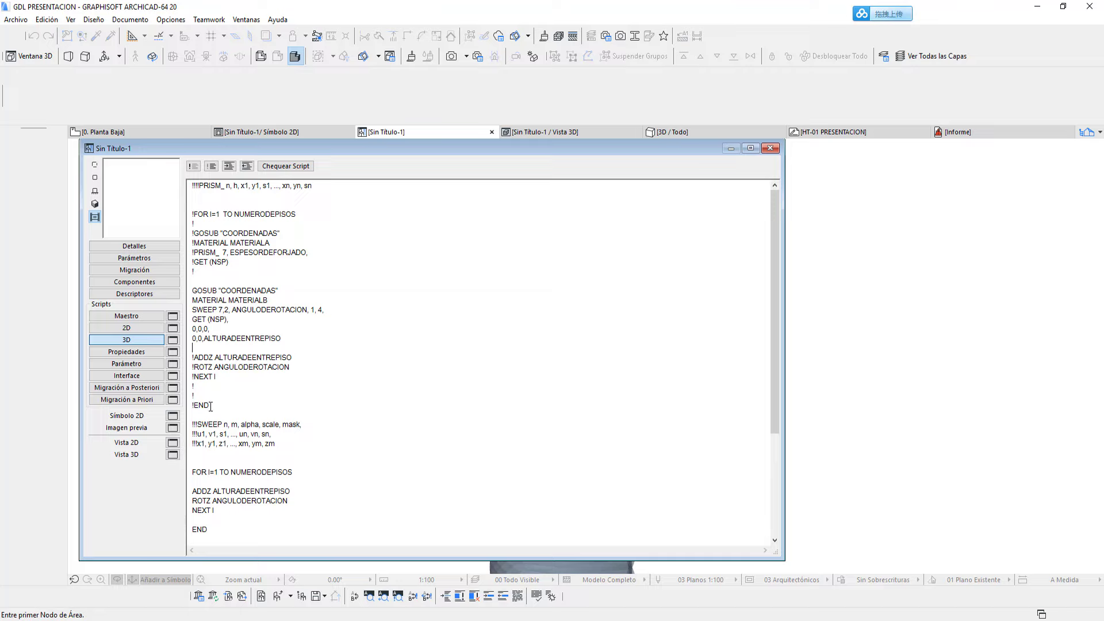
{"action": "left_click_drag", "start_coordinate": [210, 406], "coordinate": [192, 214]}
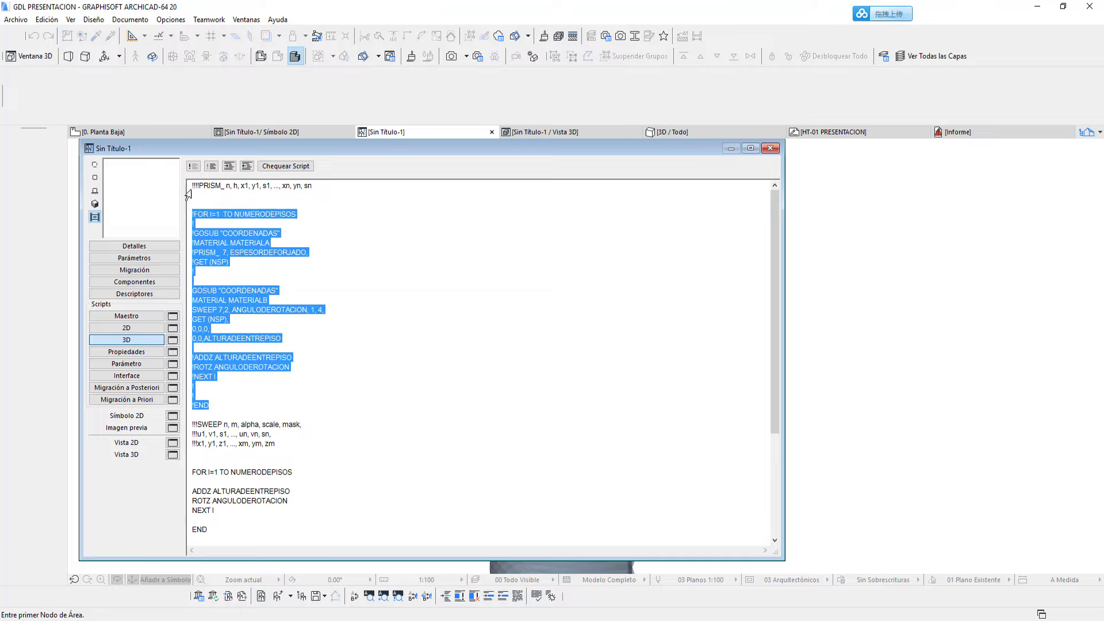
{"action": "left_click", "coordinate": [212, 167]}
{"action": "left_click", "coordinate": [322, 415]}
Delete the leftover second FOR loop and confirm the script checks correct.
{"action": "scroll", "coordinate": [306, 450], "scroll_direction": "down", "scroll_amount": 1}
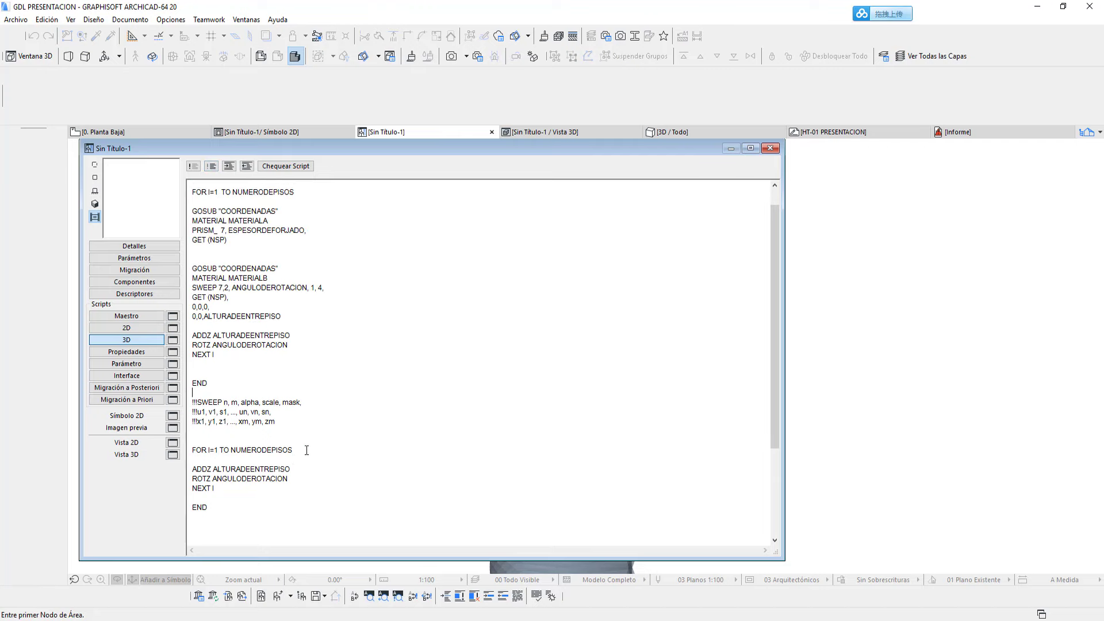
{"action": "left_click_drag", "start_coordinate": [216, 504], "coordinate": [187, 447]}
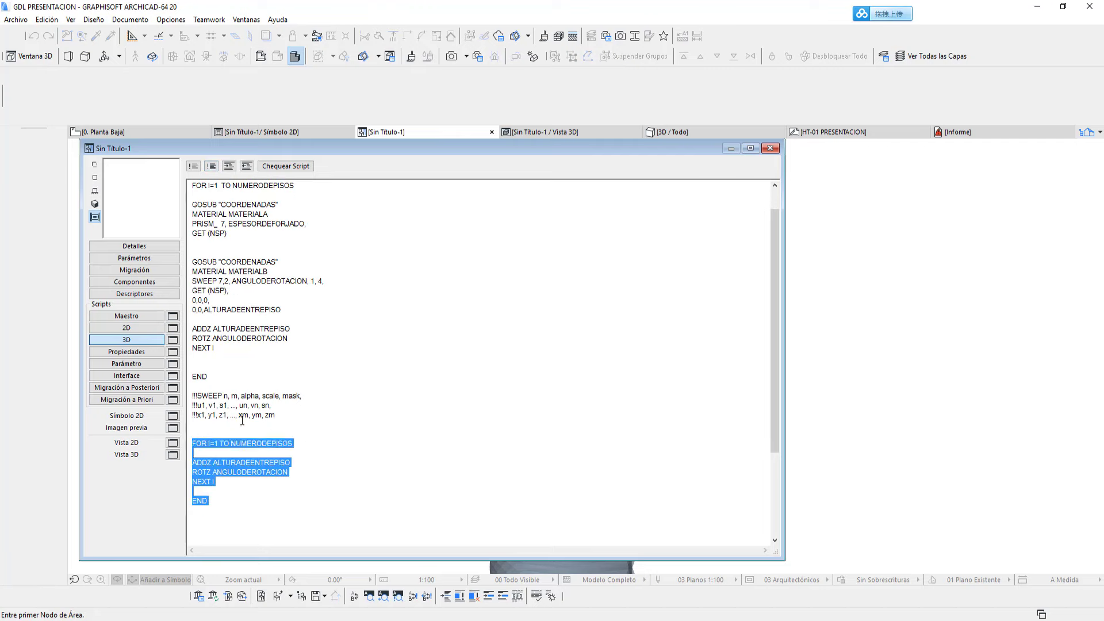
{"action": "key", "text": "Delete"}
{"action": "key", "text": "Delete"}
{"action": "key", "text": "Delete"}
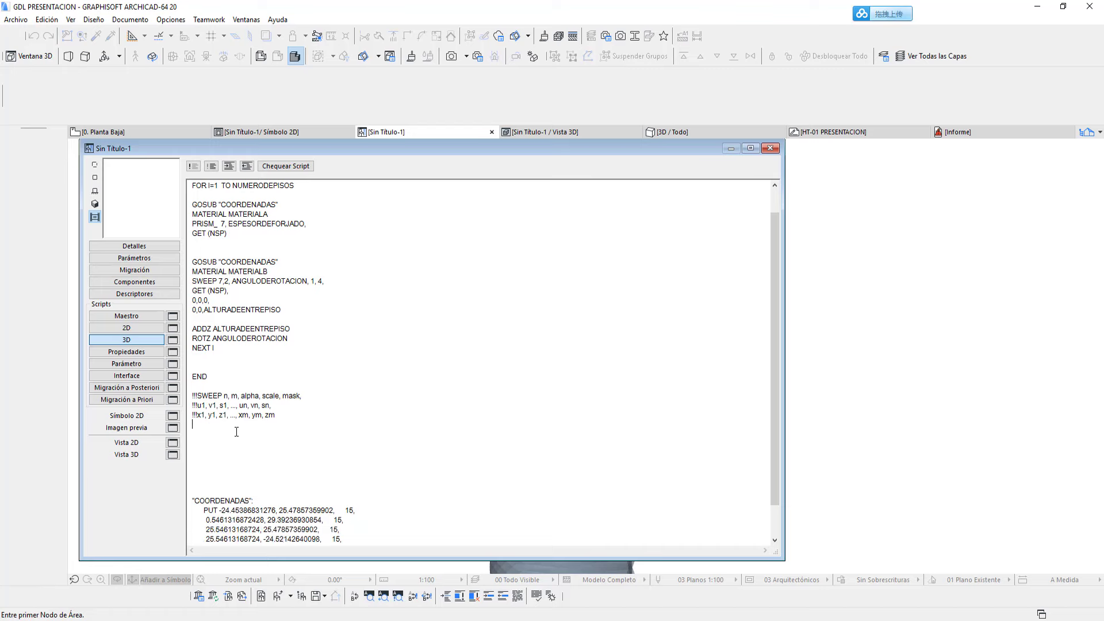
{"action": "key", "text": "Delete"}
{"action": "key", "text": "Delete"}
{"action": "scroll", "coordinate": [258, 399], "scroll_direction": "up", "scroll_amount": 1}
{"action": "scroll", "coordinate": [257, 399], "scroll_direction": "up", "scroll_amount": 1}
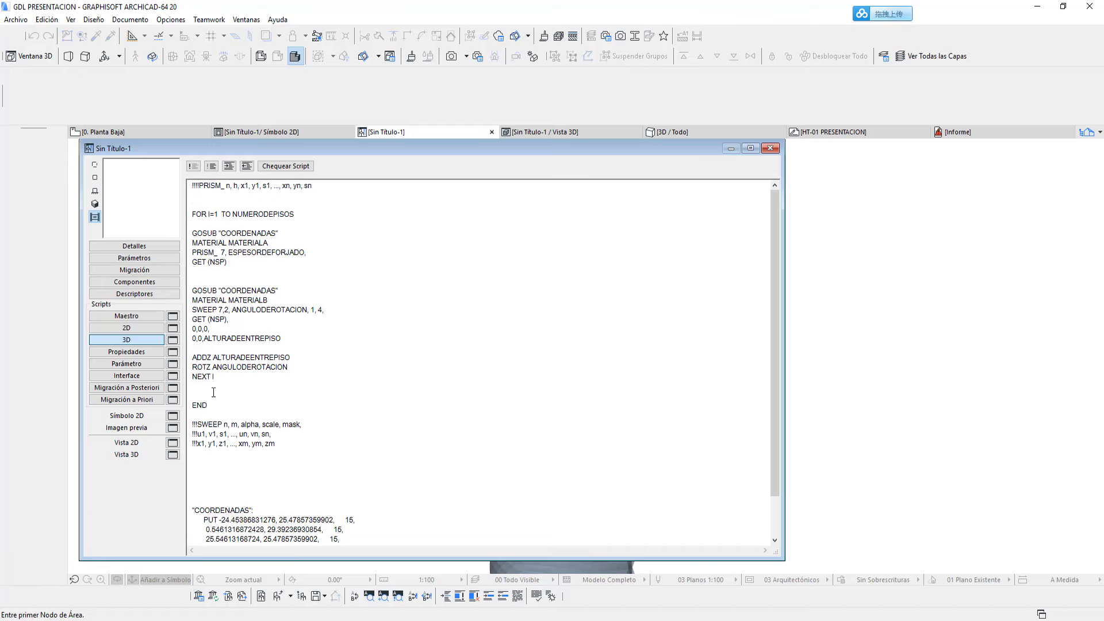
{"action": "left_click", "coordinate": [296, 167]}
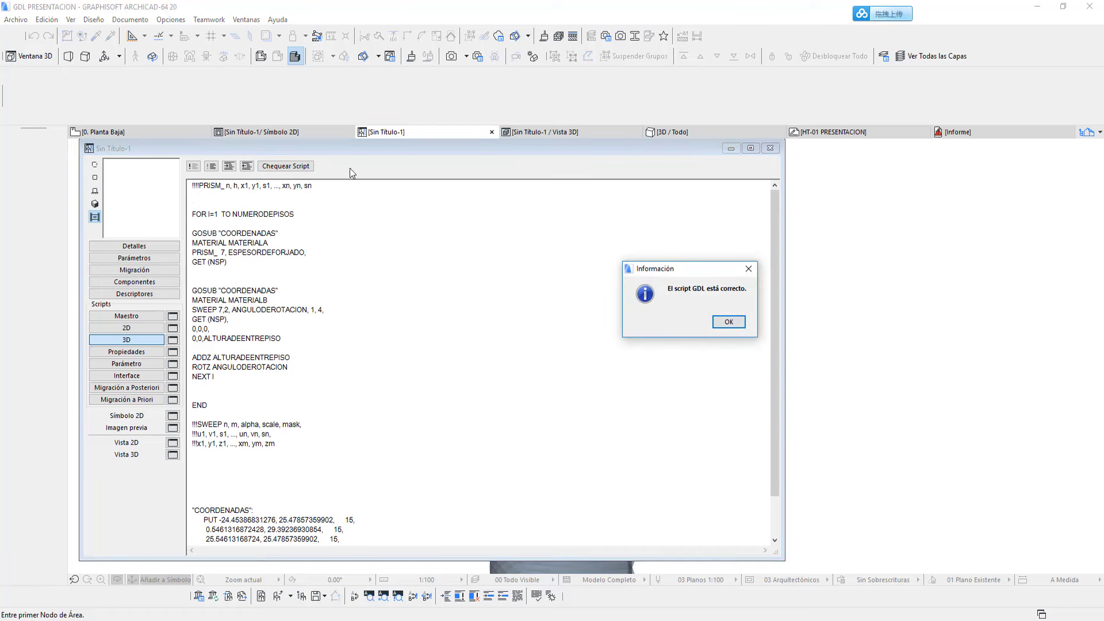
{"action": "left_click", "coordinate": [727, 322]}
Orbit the rebuilt tower in 3D to inspect its stacked slabs, then return to the GDL editor.
{"action": "key", "text": "ctrl+Tab"}
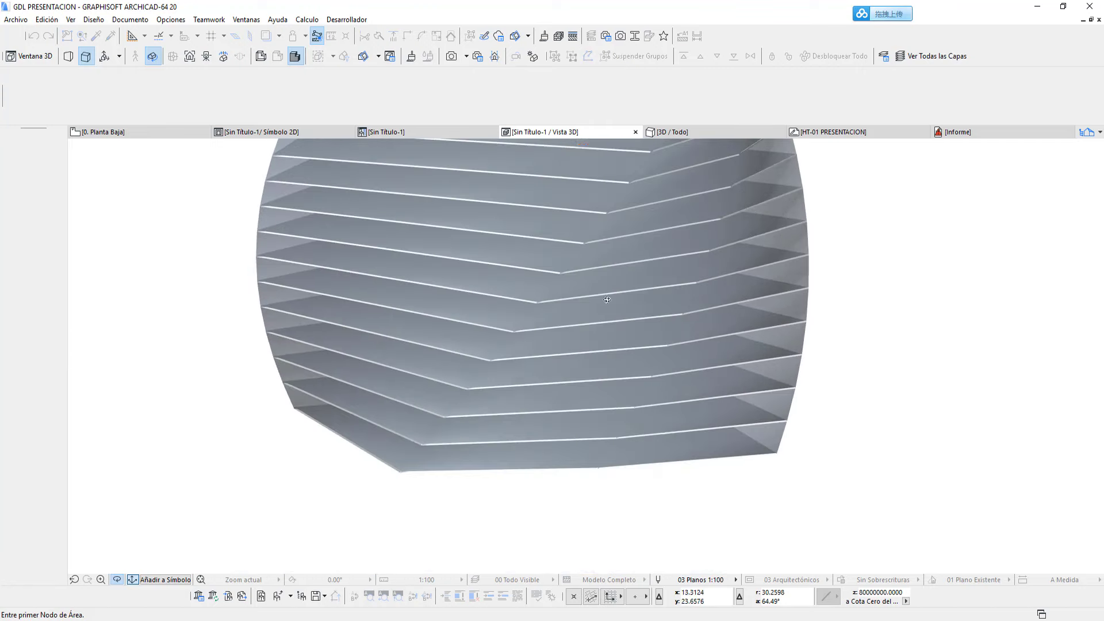
{"action": "mouse_move", "coordinate": [598, 309]}
{"action": "middle_mouse_down", "text": "shift"}
{"action": "mouse_move", "coordinate": [800, 308]}
{"action": "mouse_move", "coordinate": [660, 337]}
{"action": "mouse_move", "coordinate": [684, 455]}
{"action": "mouse_move", "coordinate": [661, 535]}
{"action": "mouse_move", "coordinate": [636, 464]}
{"action": "mouse_move", "coordinate": [591, 512]}
{"action": "mouse_move", "coordinate": [567, 381]}
{"action": "mouse_move", "coordinate": [657, 338]}
{"action": "mouse_move", "coordinate": [425, 236]}
{"action": "mouse_move", "coordinate": [510, 330]}
{"action": "mouse_move", "coordinate": [458, 335]}
{"action": "middle_mouse_up", "text": "shift"}
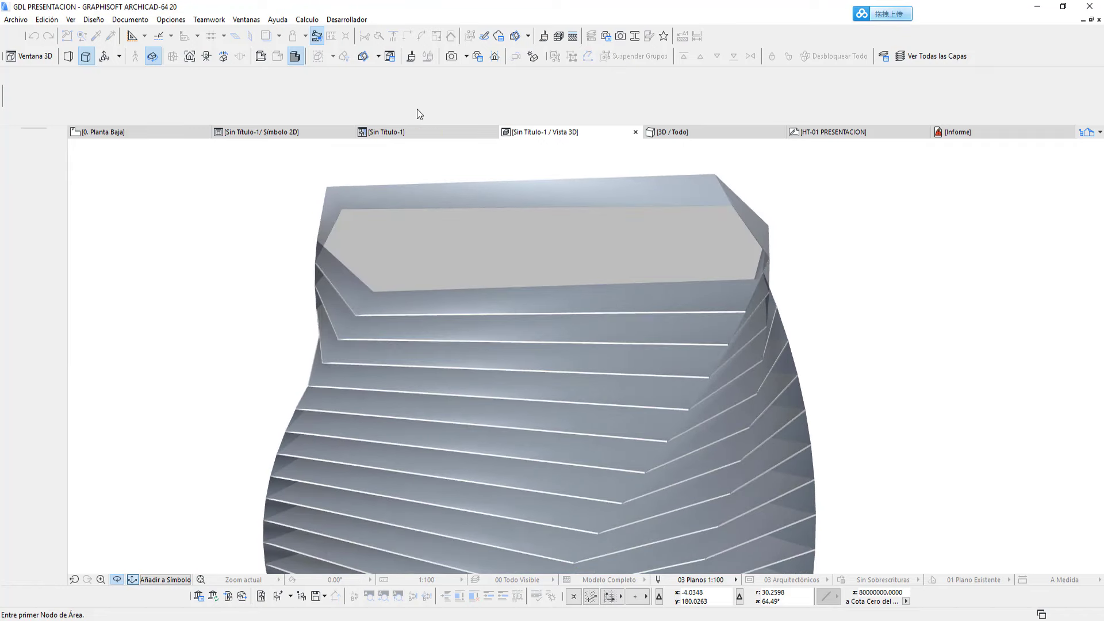
{"action": "left_click", "coordinate": [393, 138]}
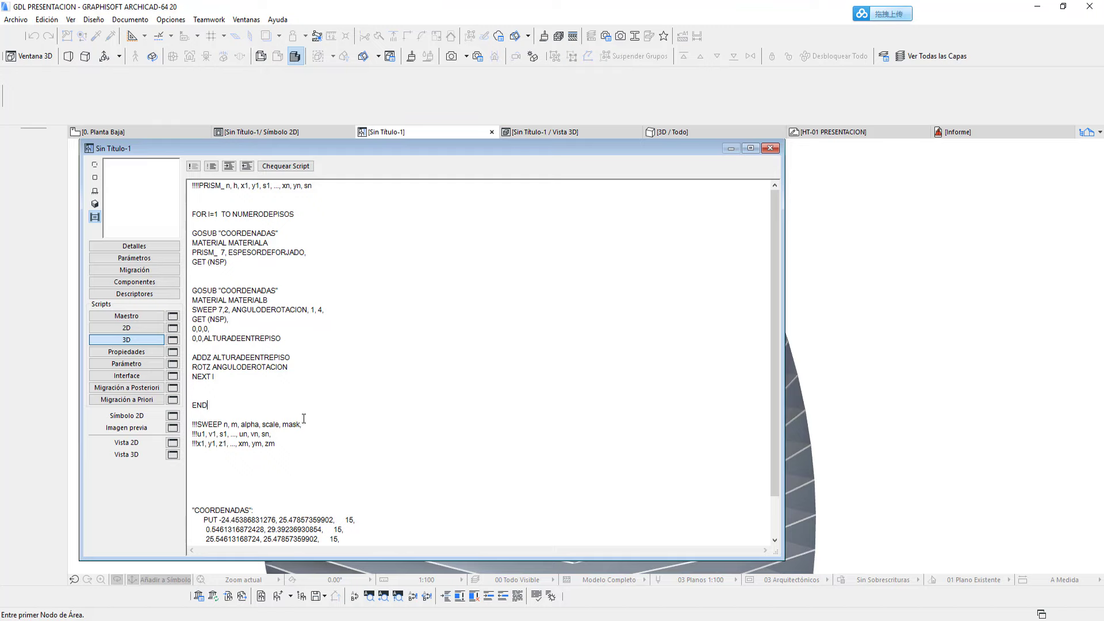
Paste the GOSUB/MATERIAL/PRISM_/GET slab block after NEXT I.
{"action": "left_click", "coordinate": [290, 407]}
{"action": "key", "text": "Return"}
{"action": "key", "text": "Return"}
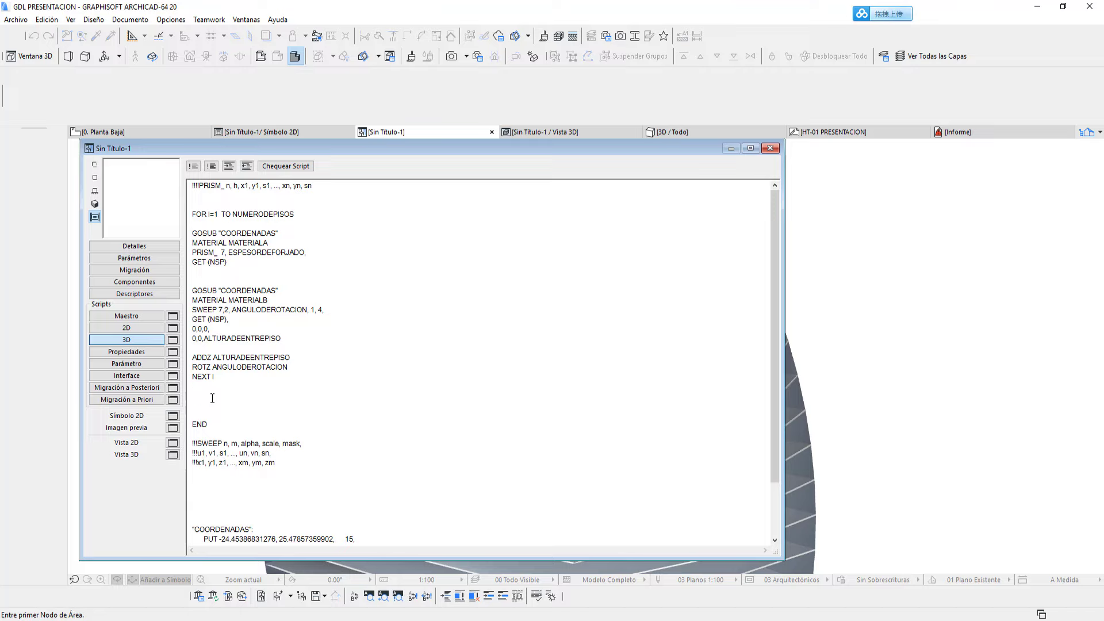
{"action": "key", "text": "Return"}
{"action": "key", "text": "Return"}
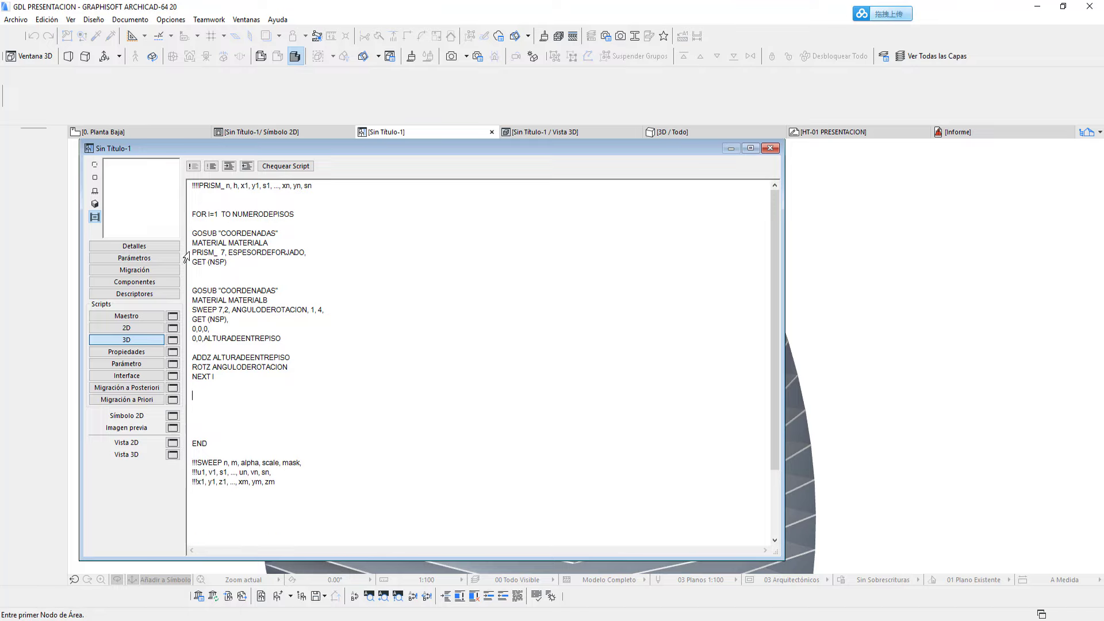
{"action": "left_click_drag", "start_coordinate": [188, 233], "coordinate": [187, 266]}
{"action": "key", "text": "ctrl+c"}
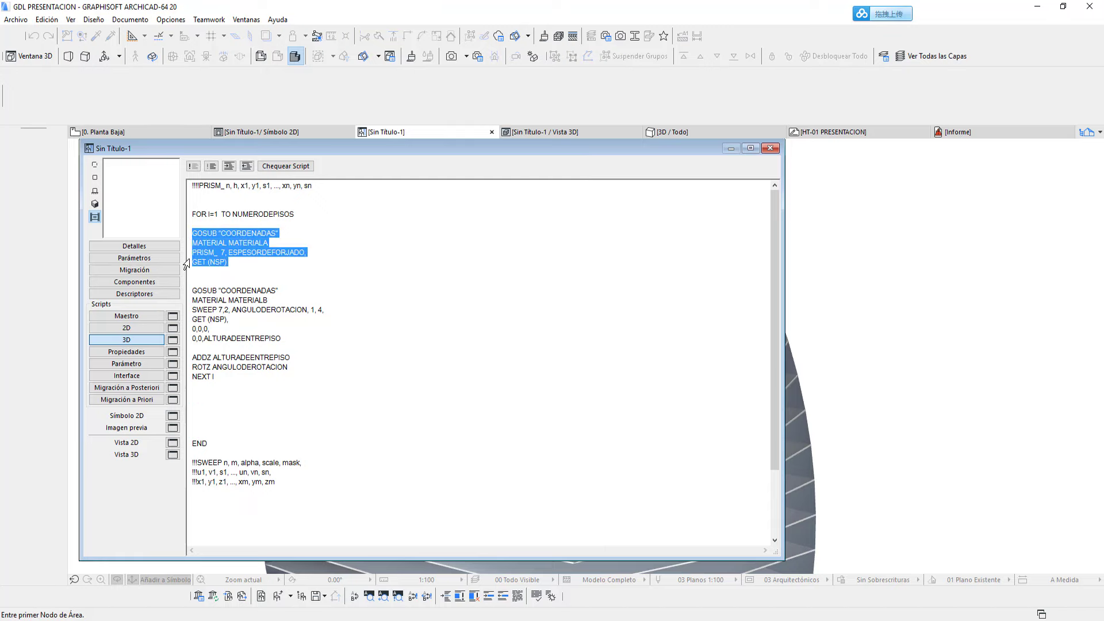
{"action": "left_click", "coordinate": [212, 399]}
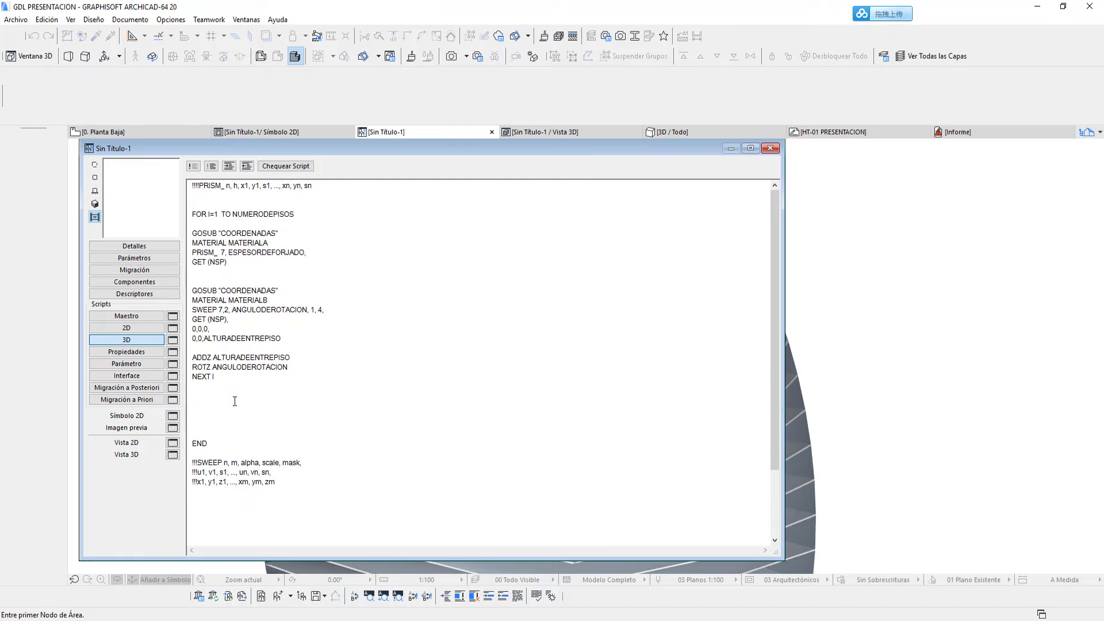
{"action": "key", "text": "ctrl+v"}
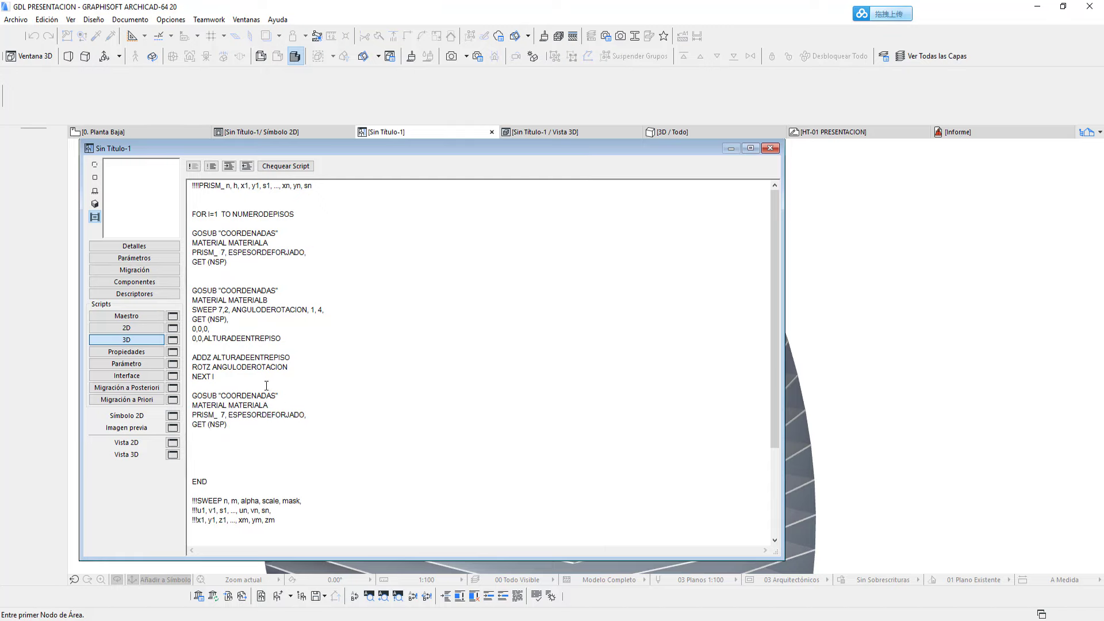
Remove blank lines before END, verify the script is correct, and preview the capped tower in 3D.
{"action": "key", "text": "Delete"}
{"action": "key", "text": "Delete"}
{"action": "key", "text": "Delete"}
{"action": "key", "text": "Delete"}
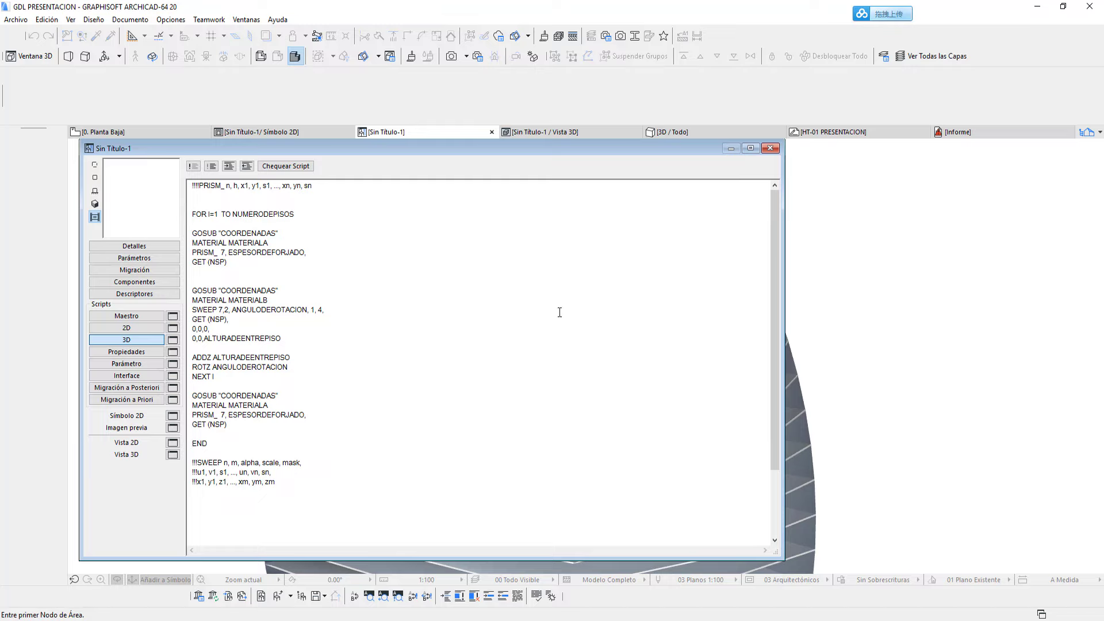
{"action": "left_click", "coordinate": [260, 166]}
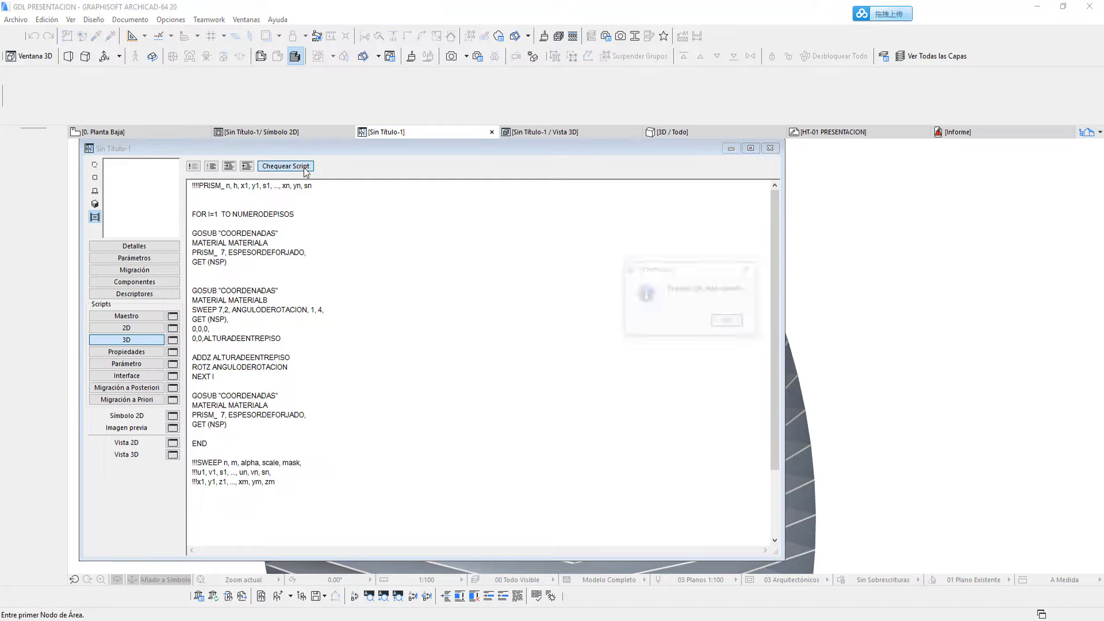
{"action": "left_click", "coordinate": [726, 323]}
{"action": "key", "text": "F3"}
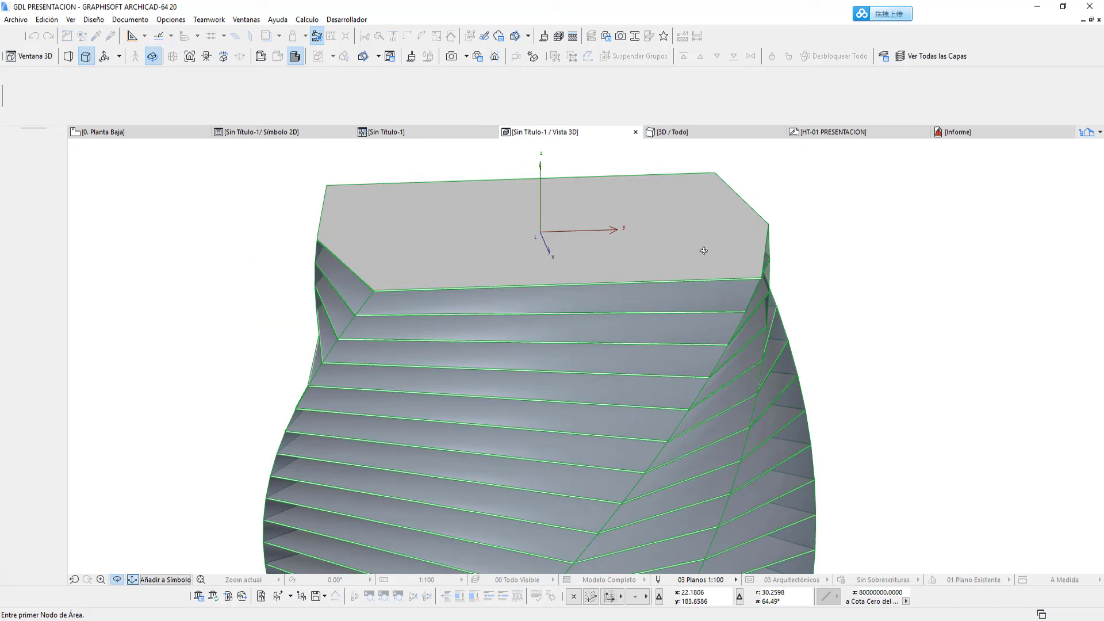
Zoom out to show the whole capped tower, then switch to the Cayan Tower reference page.
{"action": "mouse_move", "coordinate": [379, 241]}
{"action": "middle_mouse_down", "text": "shift"}
{"action": "mouse_move", "coordinate": [428, 336]}
{"action": "mouse_move", "coordinate": [611, 358]}
{"action": "middle_mouse_up", "text": "shift"}
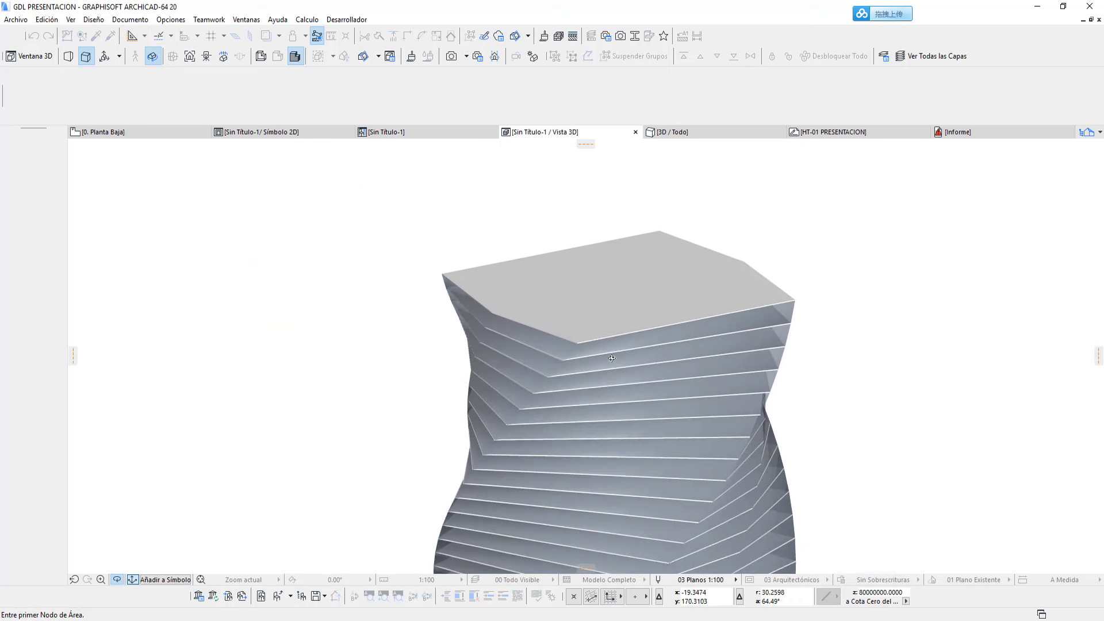
{"action": "scroll", "coordinate": [611, 358], "scroll_direction": "down", "scroll_amount": 3}
{"action": "scroll", "coordinate": [611, 358], "scroll_direction": "down", "scroll_amount": 3}
{"action": "scroll", "coordinate": [611, 357], "scroll_direction": "down", "scroll_amount": 1}
{"action": "mouse_move", "coordinate": [611, 358]}
{"action": "middle_mouse_down", "text": "shift"}
{"action": "mouse_move", "coordinate": [601, 448]}
{"action": "mouse_move", "coordinate": [546, 410]}
{"action": "mouse_move", "coordinate": [714, 441]}
{"action": "middle_mouse_up", "text": "shift"}
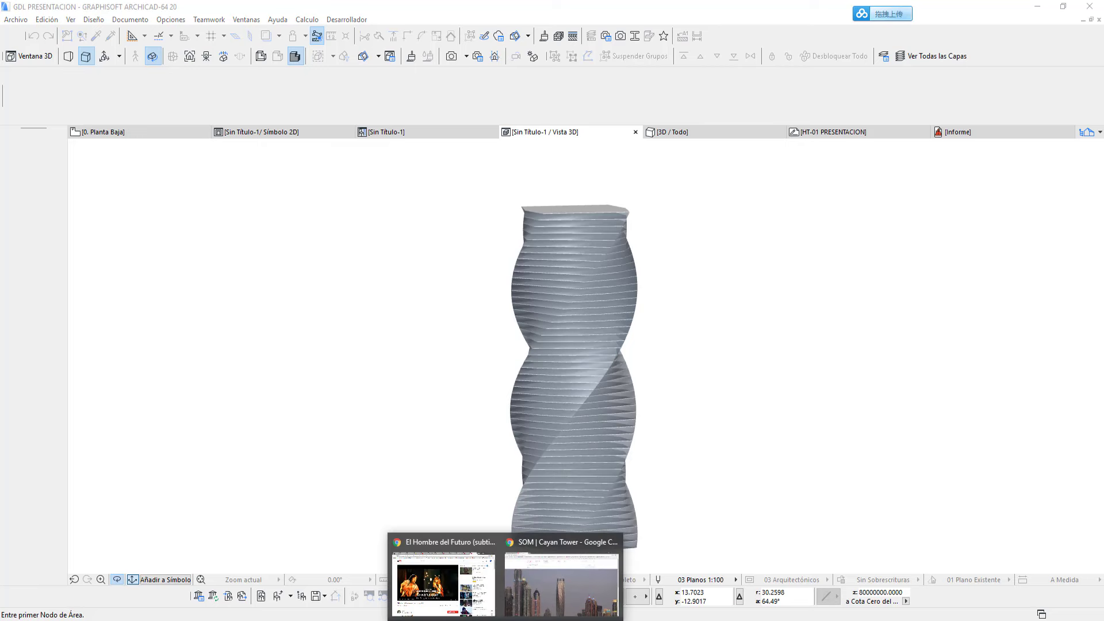
{"action": "left_click", "coordinate": [534, 575]}
Scroll through SOM's Cayan Tower photo, then minimize Chrome to return to ARCHICAD.
{"action": "scroll", "coordinate": [575, 498], "scroll_direction": "down", "scroll_amount": 2}
{"action": "scroll", "coordinate": [575, 495], "scroll_direction": "down", "scroll_amount": 4}
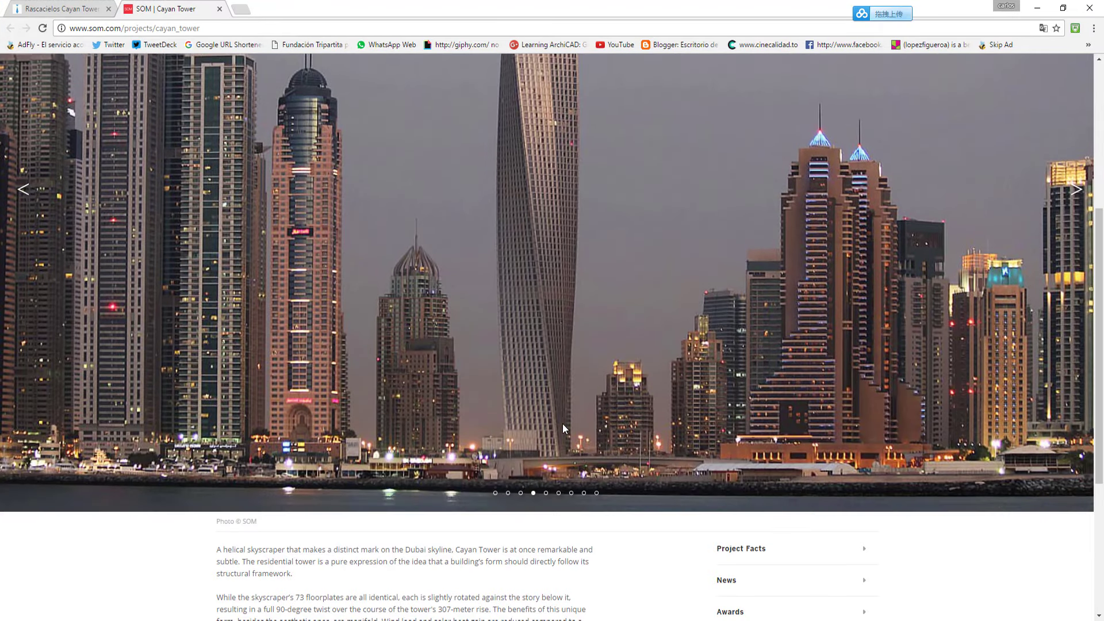
{"action": "scroll", "coordinate": [564, 428], "scroll_direction": "up", "scroll_amount": 1}
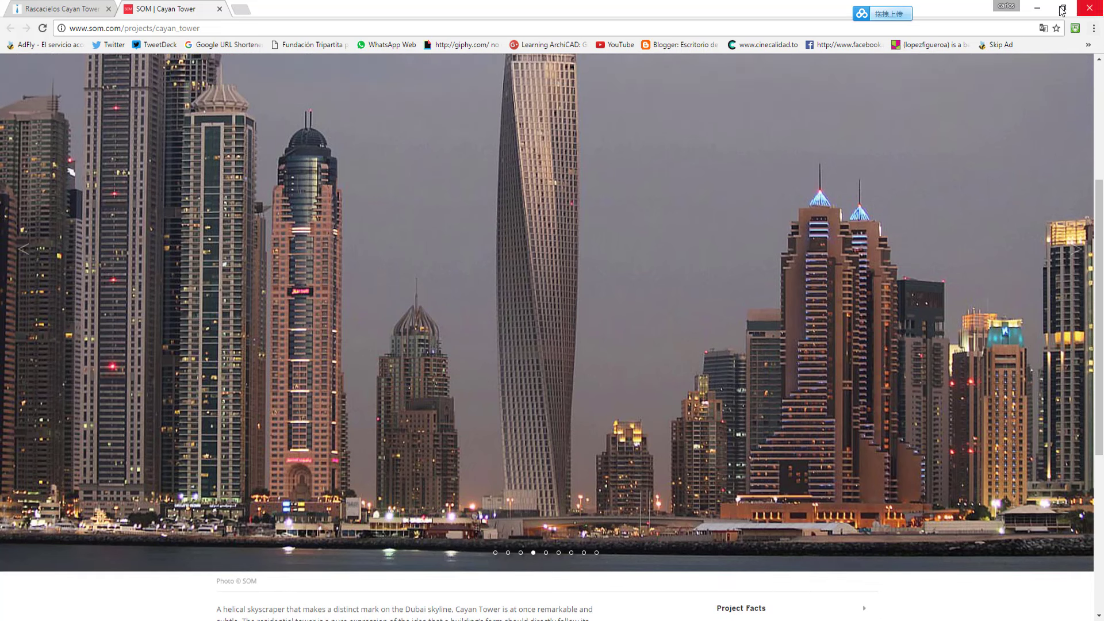
{"action": "left_click", "coordinate": [1037, 8]}
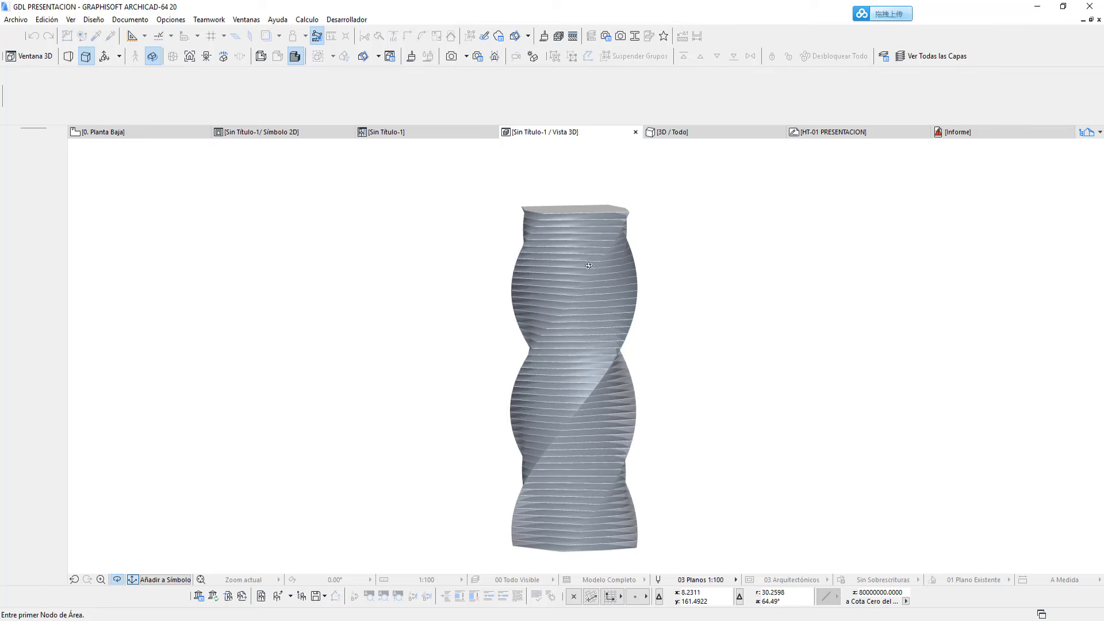
Set NUMERODEPISOS to 80 and ANGULODEROTACION to 1.50 in the object's parameters.
{"action": "left_click", "coordinate": [396, 137]}
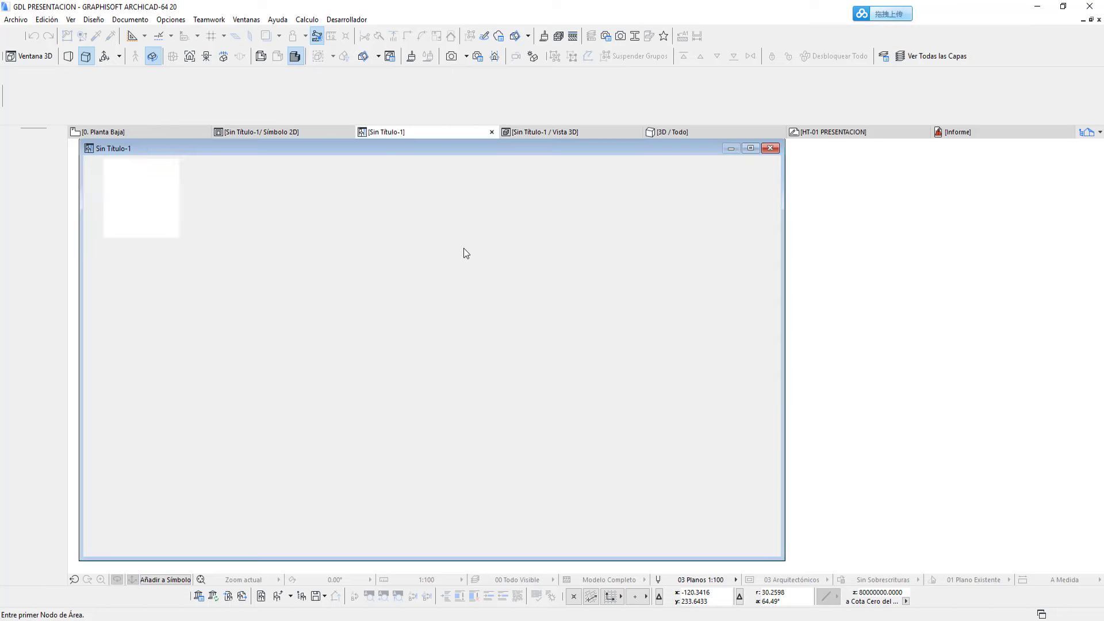
{"action": "left_click", "coordinate": [154, 259]}
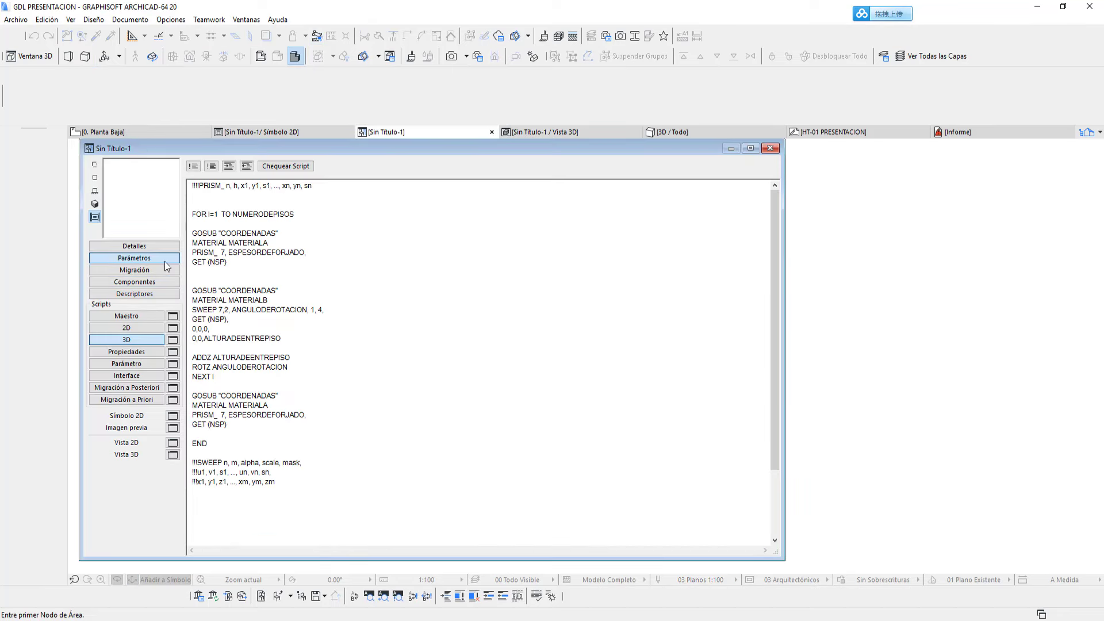
{"action": "left_click", "coordinate": [466, 282]}
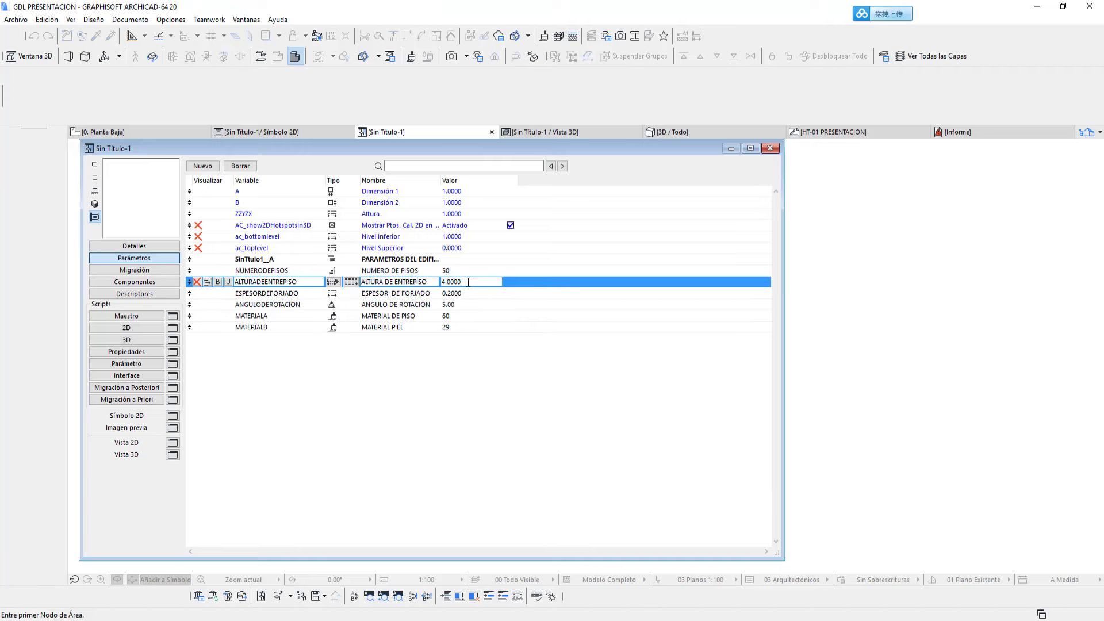
{"action": "key", "text": "Up"}
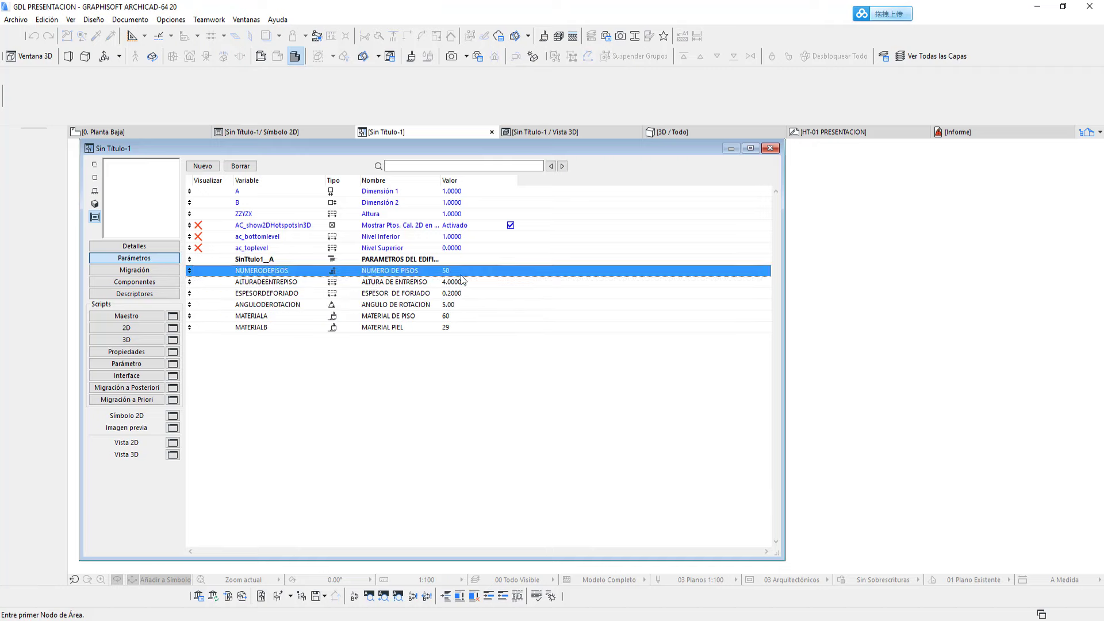
{"action": "type", "text": "0"}
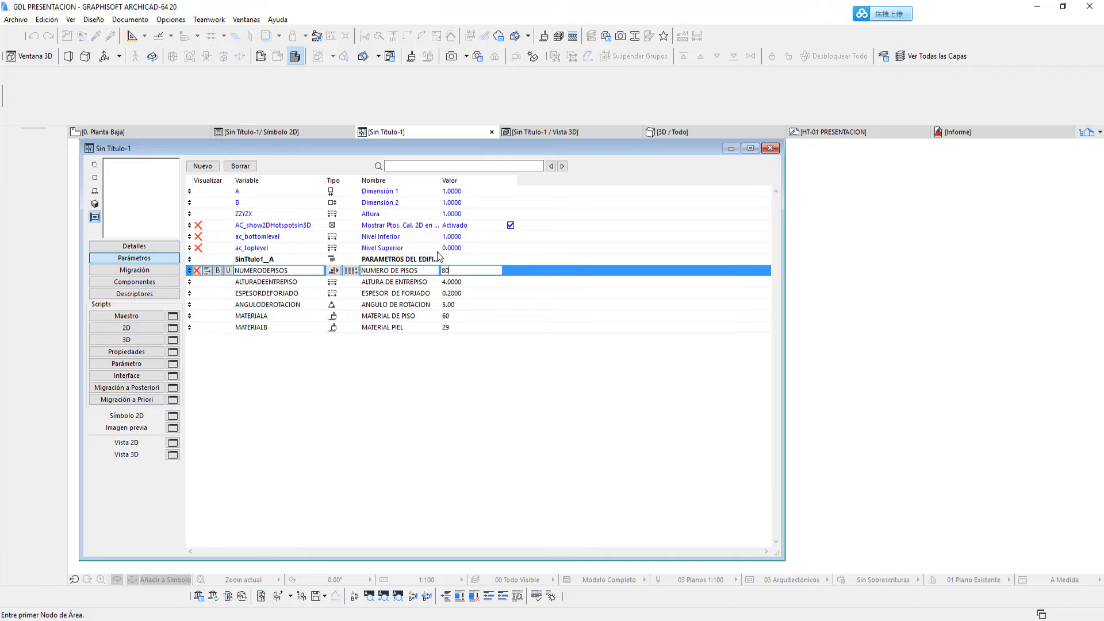
{"action": "left_click", "coordinate": [459, 309]}
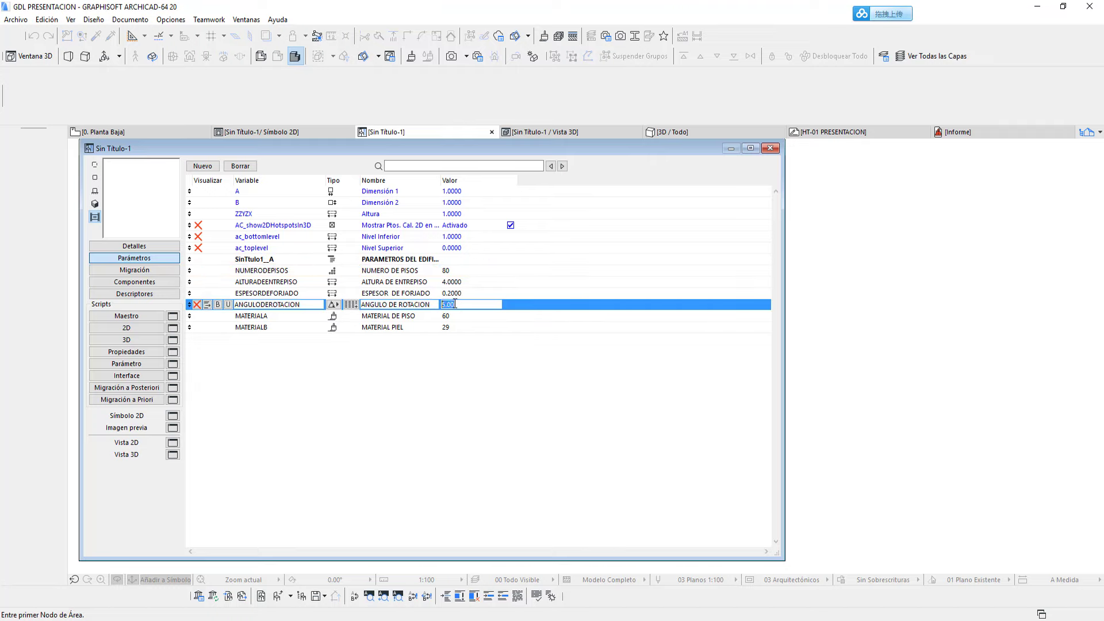
{"action": "type", "text": "1.5"}
{"action": "type", "text": "0"}
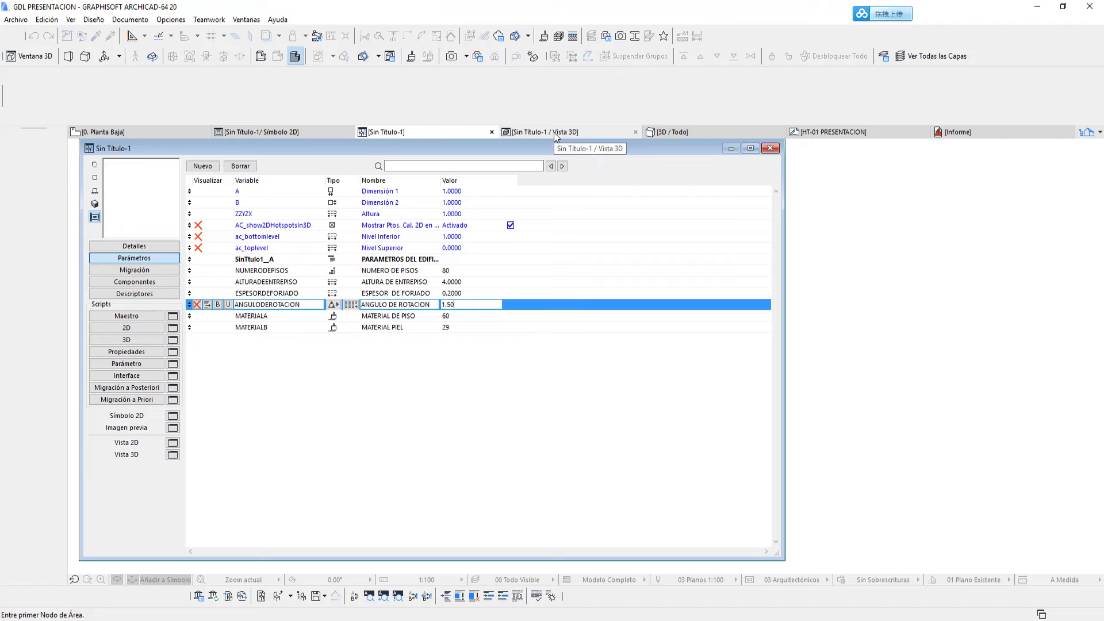
Preview the retwisted tower in 3D, then go to the object's 2D script.
{"action": "left_click", "coordinate": [173, 454]}
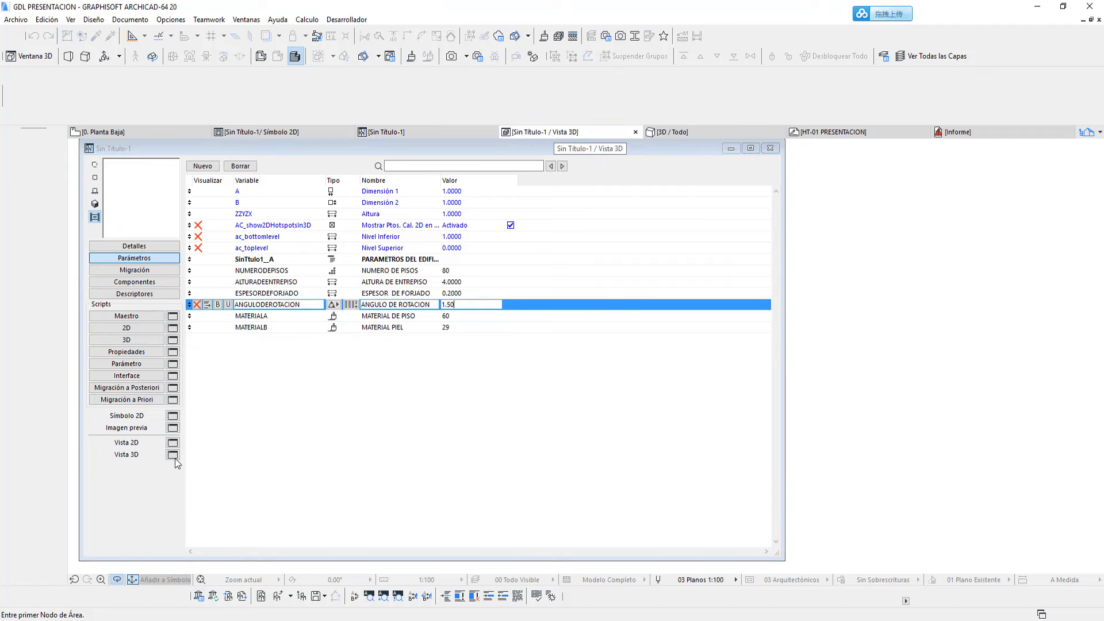
{"action": "mouse_move", "coordinate": [603, 418]}
{"action": "middle_mouse_down", "text": "shift"}
{"action": "mouse_move", "coordinate": [453, 397]}
{"action": "mouse_move", "coordinate": [492, 364]}
{"action": "mouse_move", "coordinate": [665, 364]}
{"action": "mouse_move", "coordinate": [612, 379]}
{"action": "mouse_move", "coordinate": [687, 382]}
{"action": "mouse_move", "coordinate": [542, 362]}
{"action": "mouse_move", "coordinate": [571, 431]}
{"action": "mouse_move", "coordinate": [586, 524]}
{"action": "mouse_move", "coordinate": [578, 370]}
{"action": "mouse_move", "coordinate": [582, 381]}
{"action": "middle_mouse_up", "text": "shift"}
{"action": "left_click", "coordinate": [426, 134]}
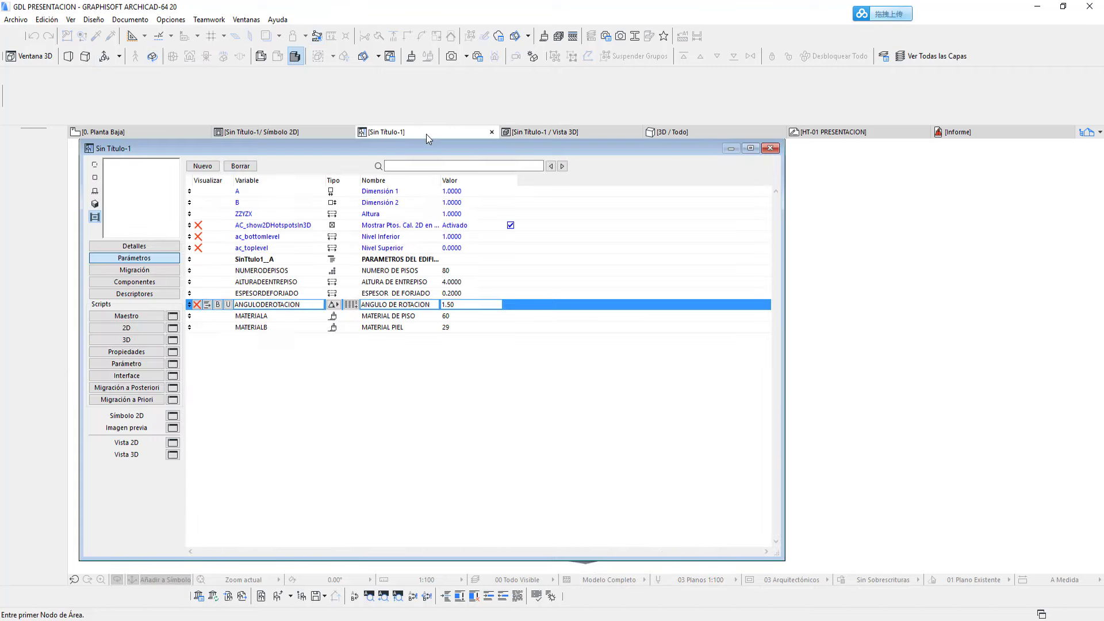
{"action": "left_click", "coordinate": [156, 328]}
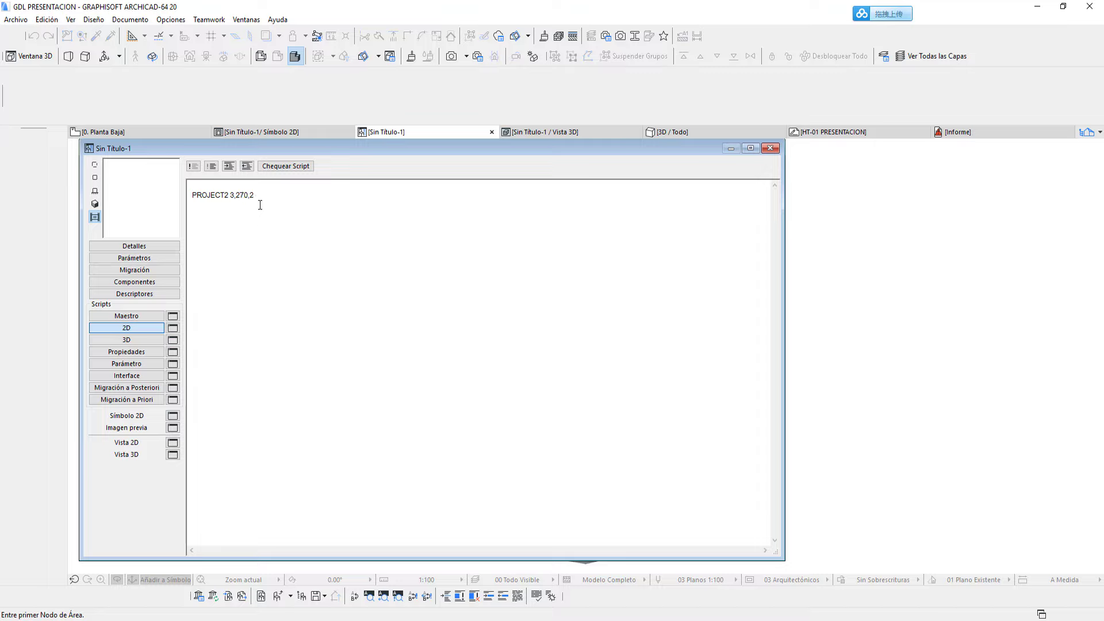
Display the PROJECT2 3,270,2 plan projection in the 2D view and recentre it.
{"action": "left_click", "coordinate": [172, 456]}
{"action": "left_click", "coordinate": [406, 134]}
{"action": "left_click", "coordinate": [174, 443]}
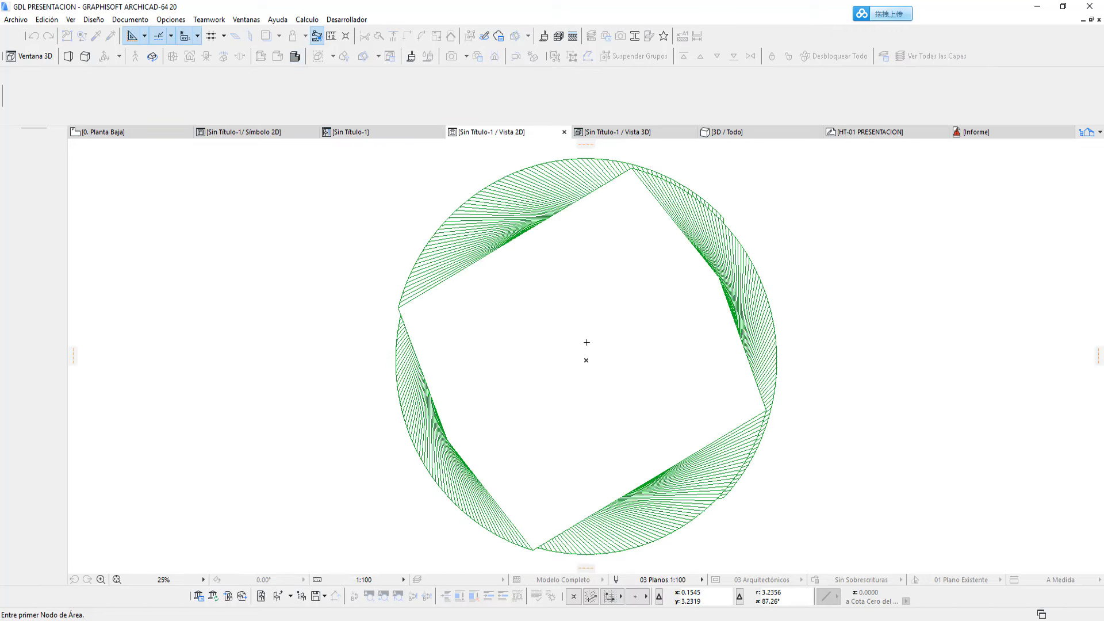
{"action": "scroll", "coordinate": [586, 342], "scroll_direction": "down", "scroll_amount": 1}
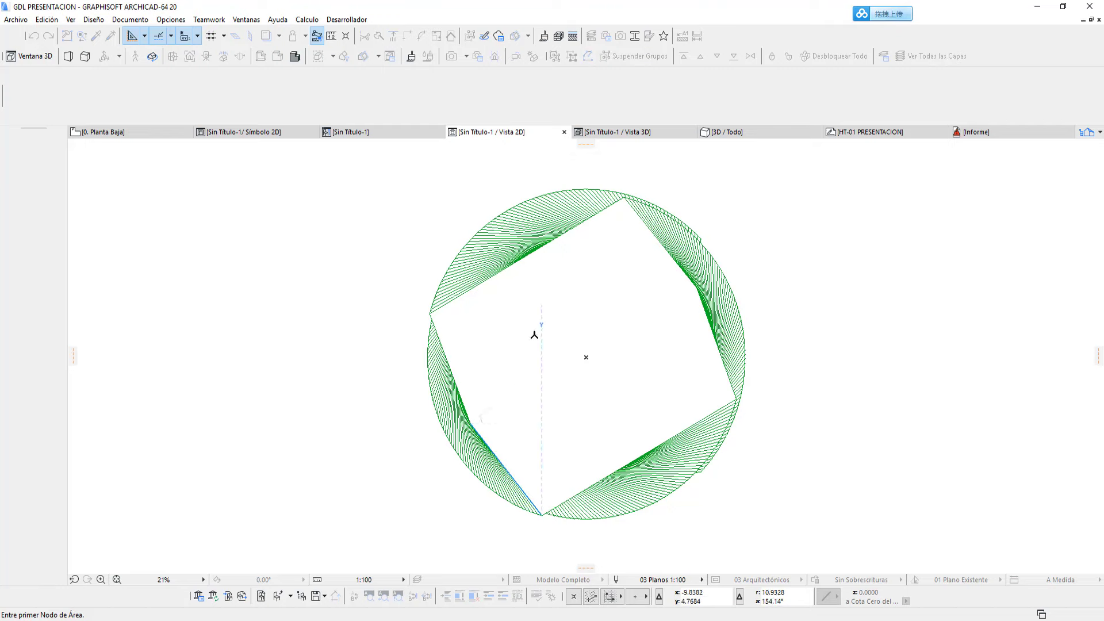
{"action": "middle_click_drag", "start_coordinate": [672, 487], "coordinate": [647, 485]}
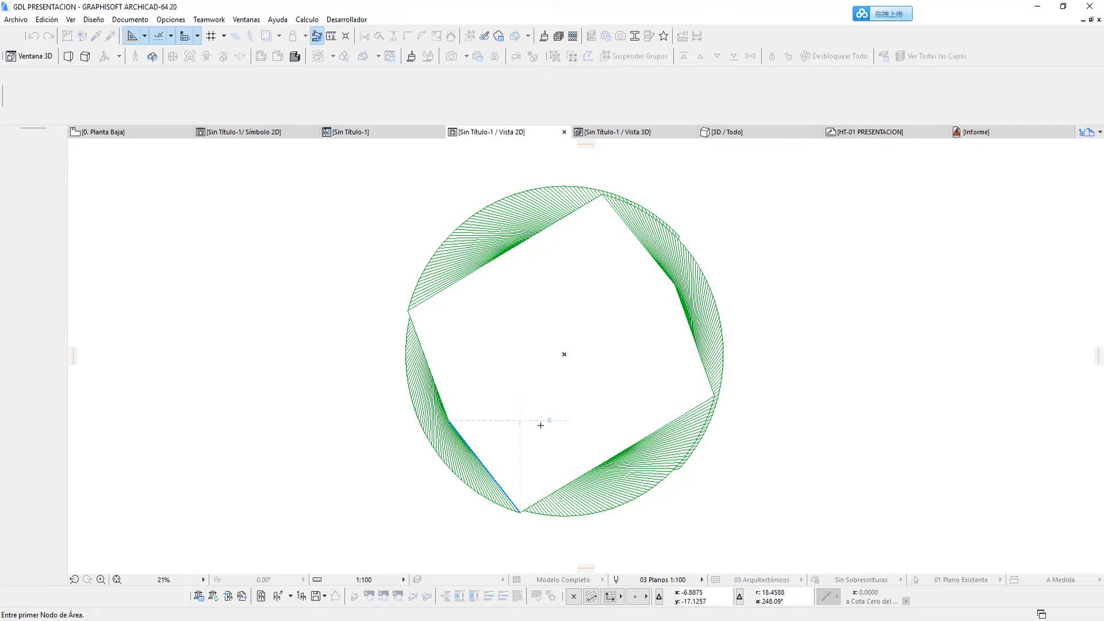
Open the tower's 3D view and float it beside the script editor.
{"action": "middle_click_drag", "start_coordinate": [557, 441], "coordinate": [569, 468]}
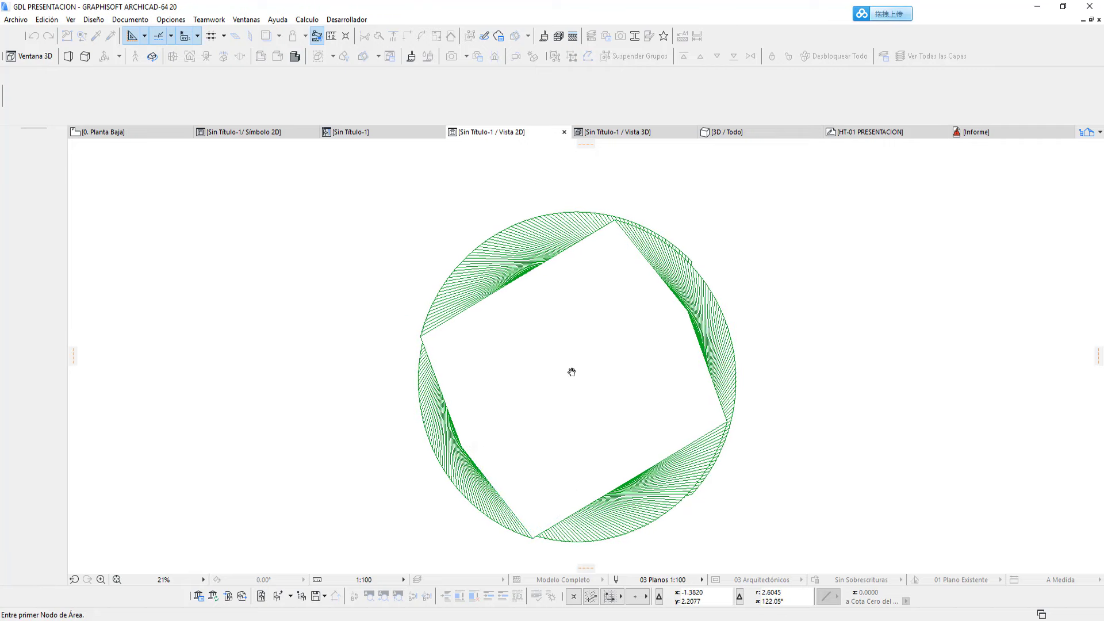
{"action": "left_click", "coordinate": [368, 132]}
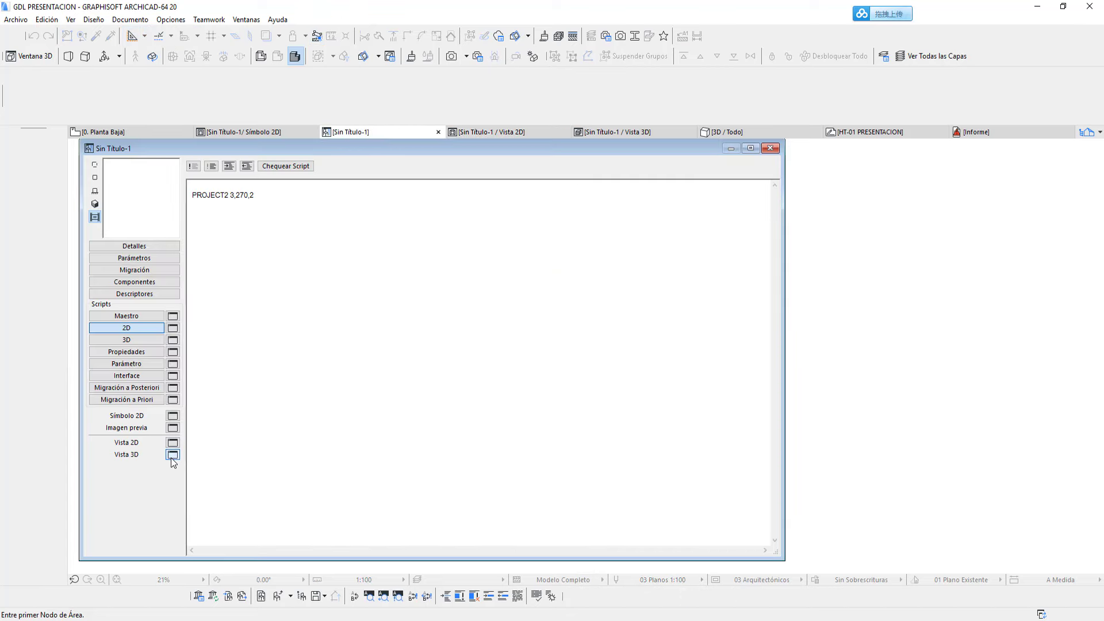
{"action": "left_click", "coordinate": [172, 455]}
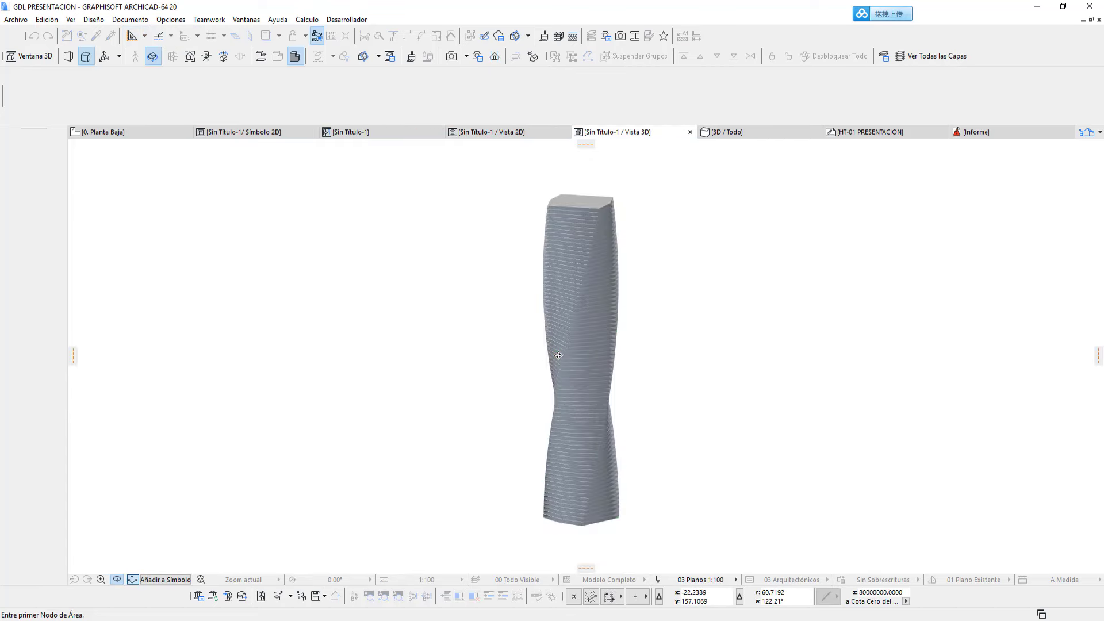
{"action": "left_click", "coordinate": [1090, 20]}
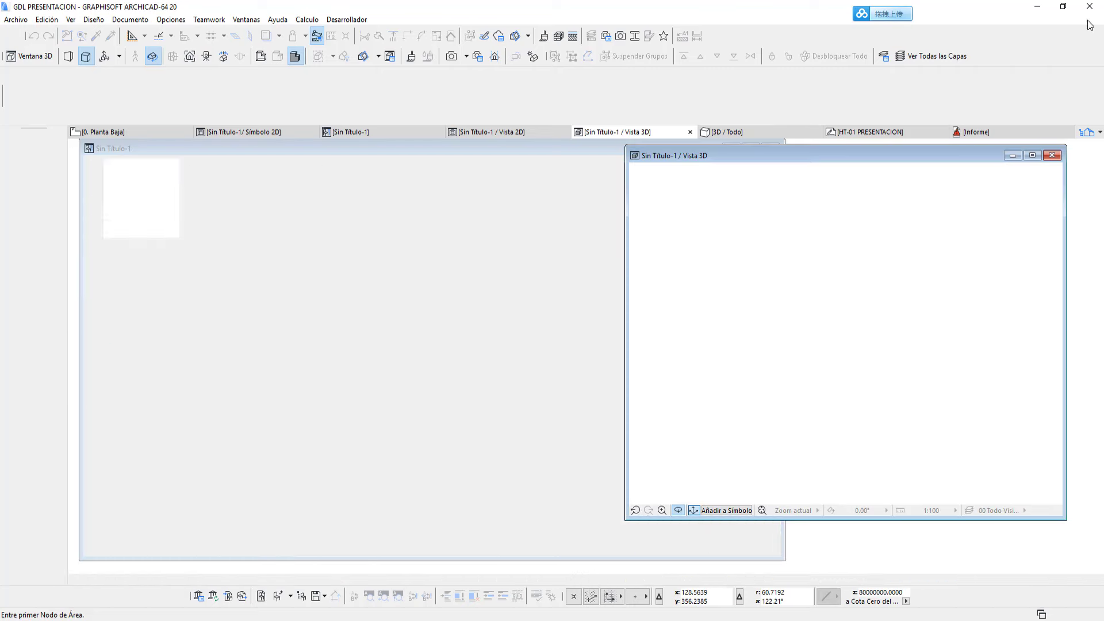
{"action": "left_click_drag", "start_coordinate": [955, 156], "coordinate": [788, 183]}
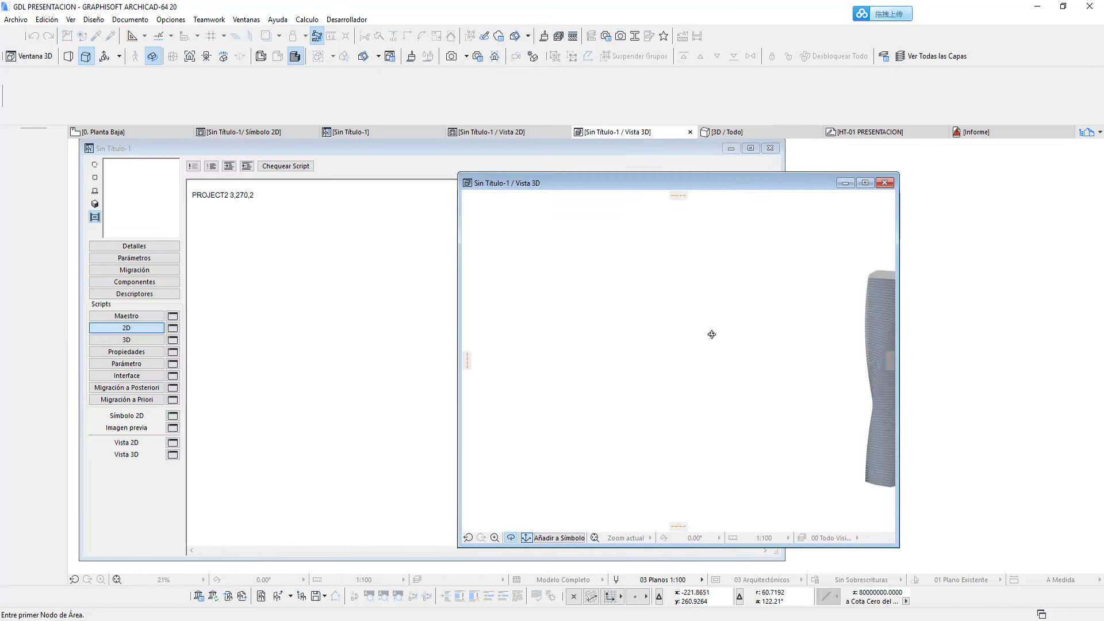
Zoom in, stop orbiting to show the edges, and frame the wireframe tower as the preview picture.
{"action": "scroll", "coordinate": [601, 355], "scroll_direction": "up", "scroll_amount": 5}
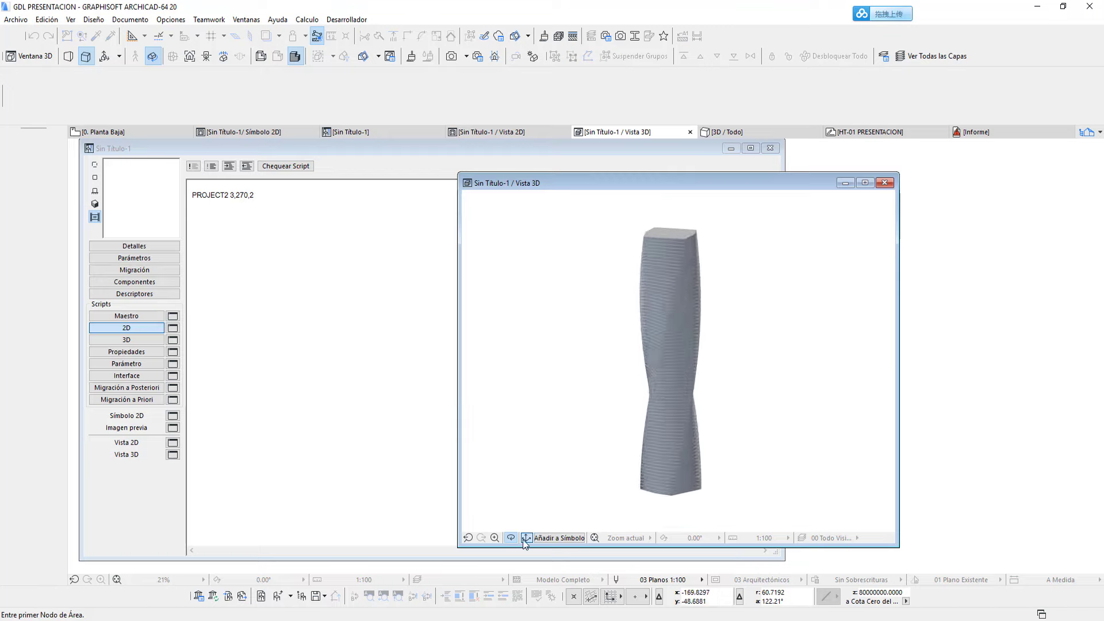
{"action": "left_click", "coordinate": [507, 540]}
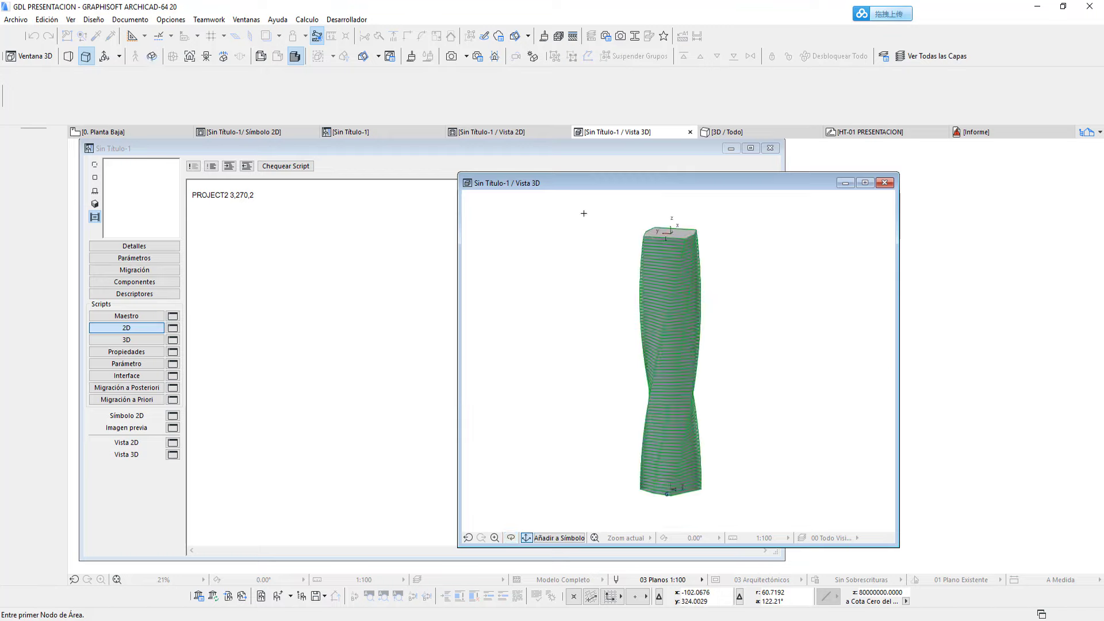
{"action": "left_click", "coordinate": [520, 199]}
{"action": "left_click", "coordinate": [173, 427]}
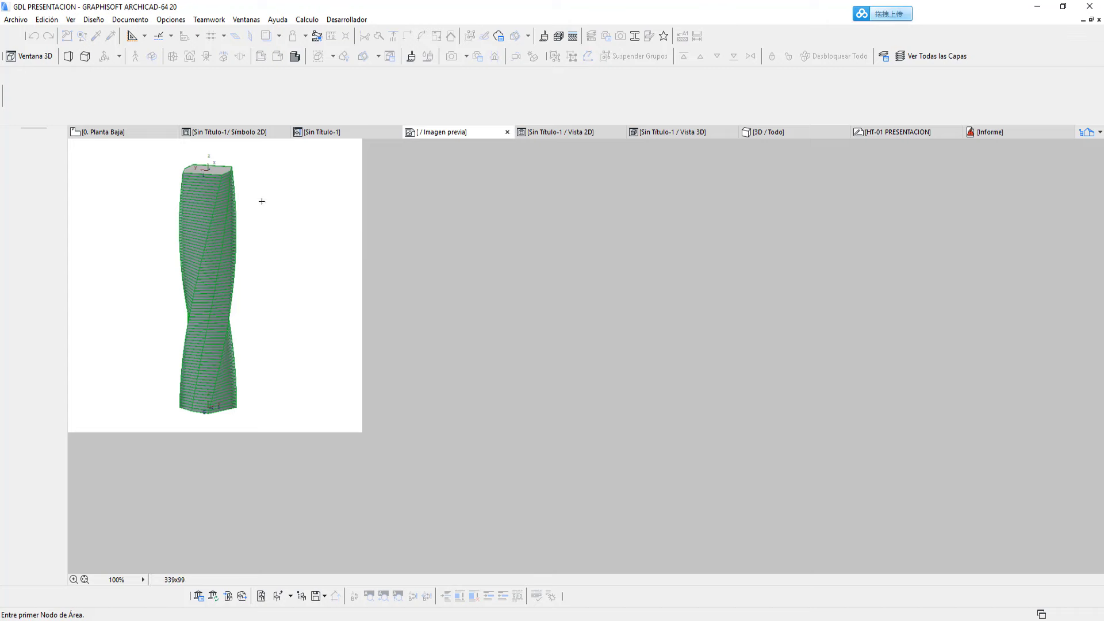
Close the picture and cycle the thumbnail through 2D, wireframe and shaded 3D previews.
{"action": "left_click", "coordinate": [507, 132]}
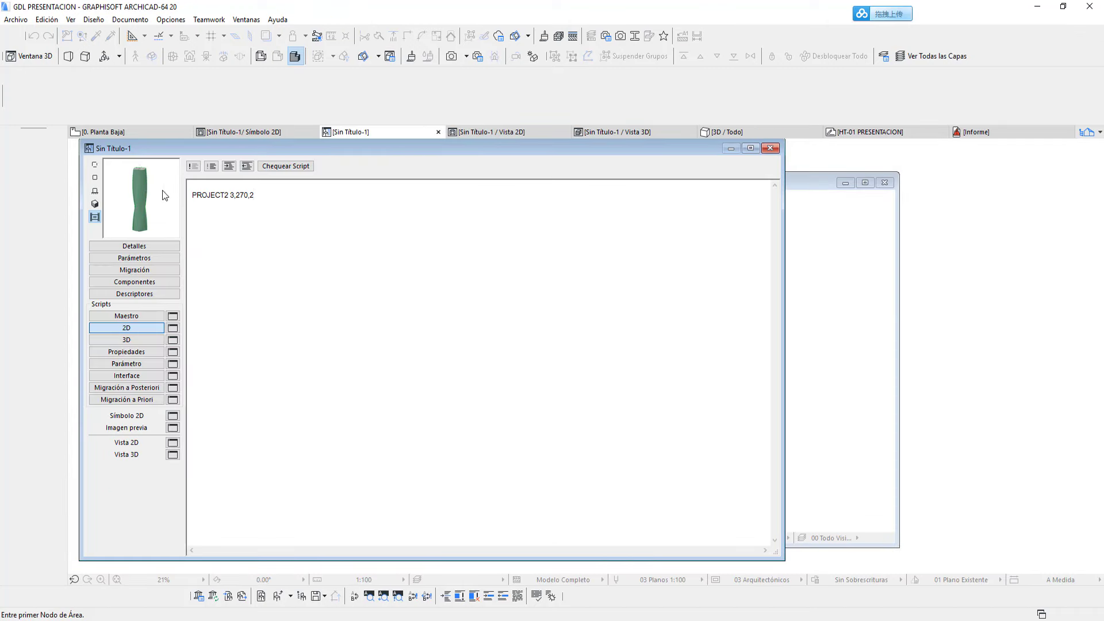
{"action": "left_click", "coordinate": [95, 177]}
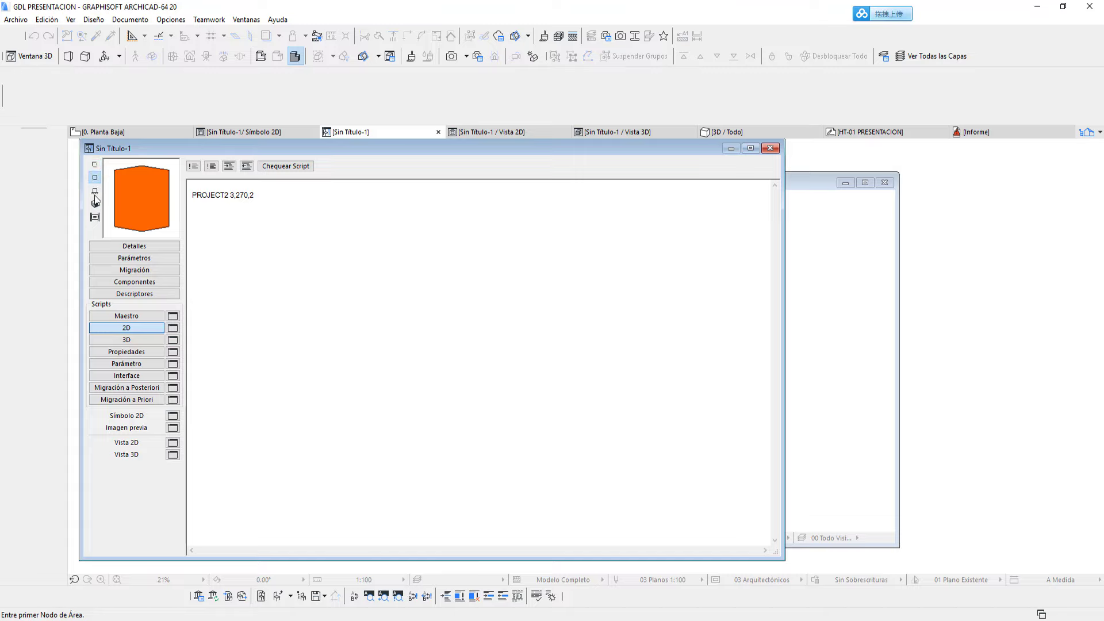
{"action": "left_click", "coordinate": [95, 192]}
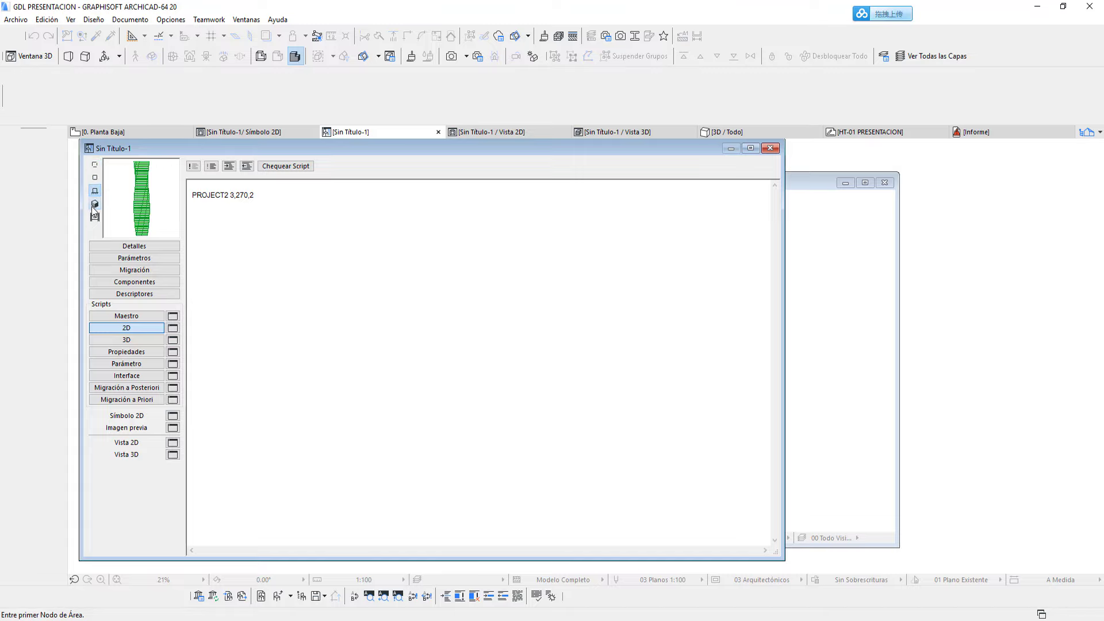
{"action": "left_click", "coordinate": [94, 205]}
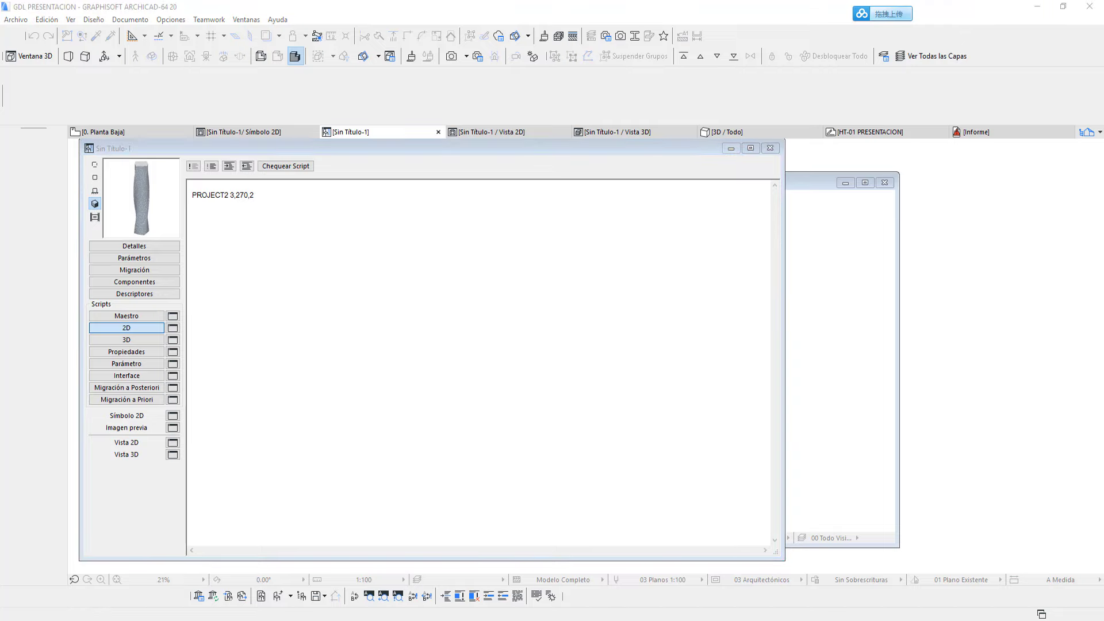
Open the 3D script and delete the extra blank lines above COORDENADAS.
{"action": "left_click", "coordinate": [146, 337]}
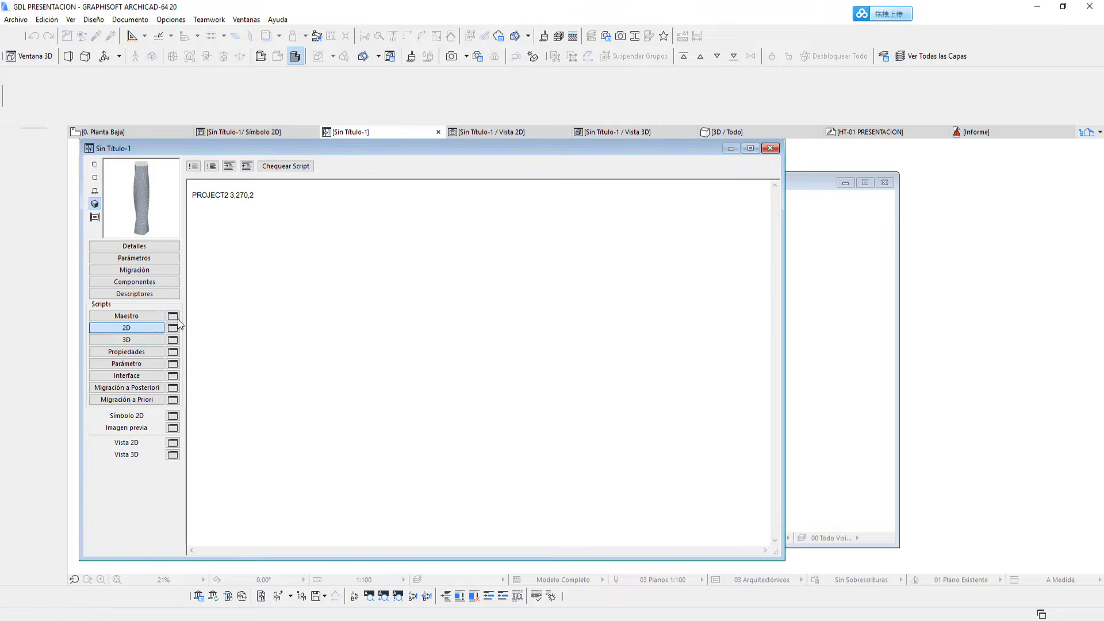
{"action": "left_click", "coordinate": [148, 339]}
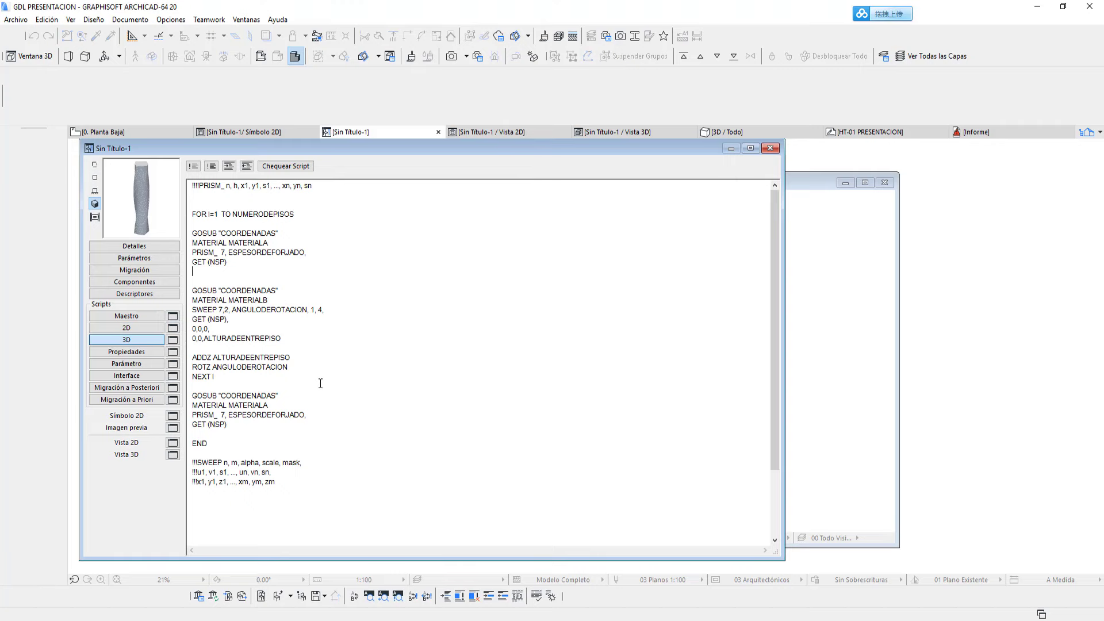
{"action": "scroll", "coordinate": [217, 420], "scroll_direction": "down", "scroll_amount": 3}
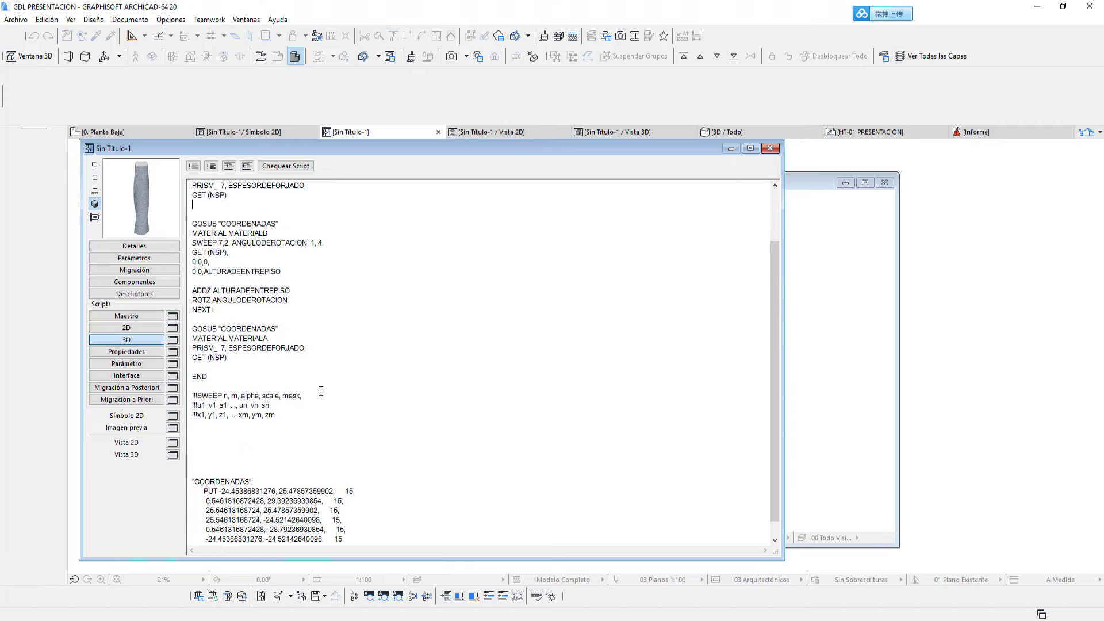
{"action": "left_click", "coordinate": [224, 421]}
{"action": "key", "text": "Delete"}
{"action": "key", "text": "Delete"}
{"action": "key", "text": "Delete"}
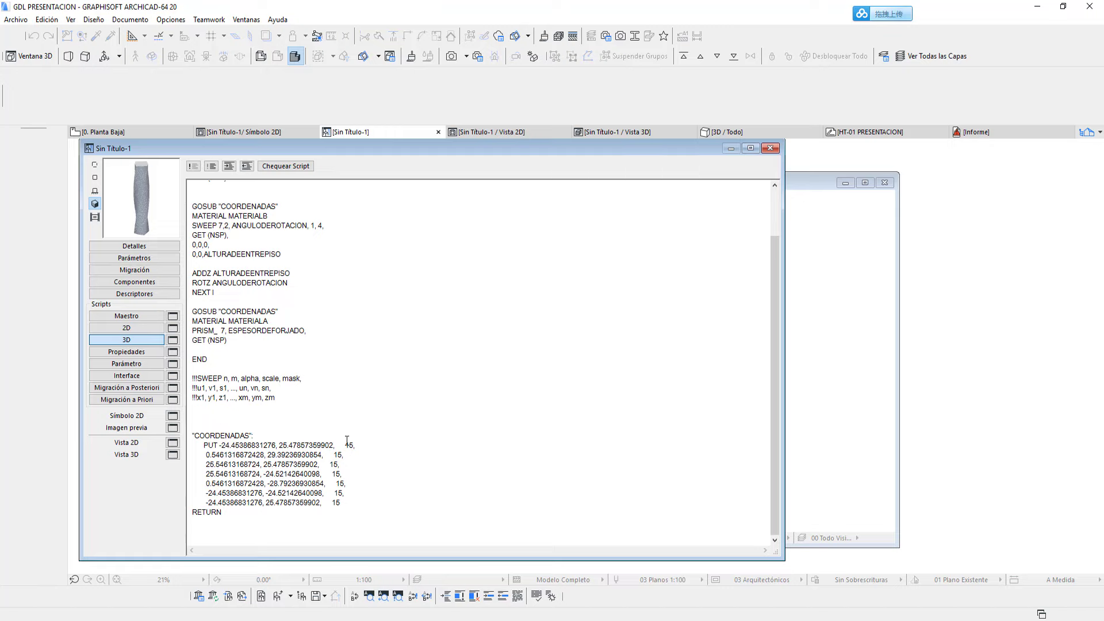
{"action": "double_click", "coordinate": [349, 441]}
{"action": "left_click", "coordinate": [300, 273]}
Add S assignments around the GOSUB COORDENADAS calls: 15 for slabs, 1 for the sweep.
{"action": "scroll", "coordinate": [305, 253], "scroll_direction": "up", "scroll_amount": 2}
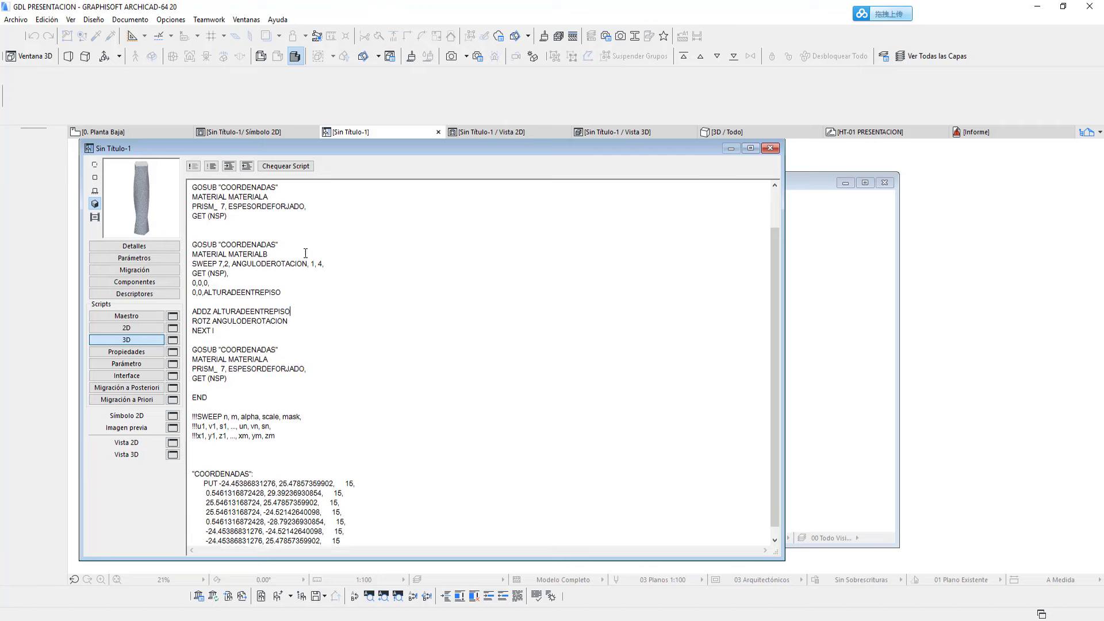
{"action": "scroll", "coordinate": [299, 256], "scroll_direction": "up", "scroll_amount": 1}
{"action": "scroll", "coordinate": [294, 258], "scroll_direction": "up", "scroll_amount": 1}
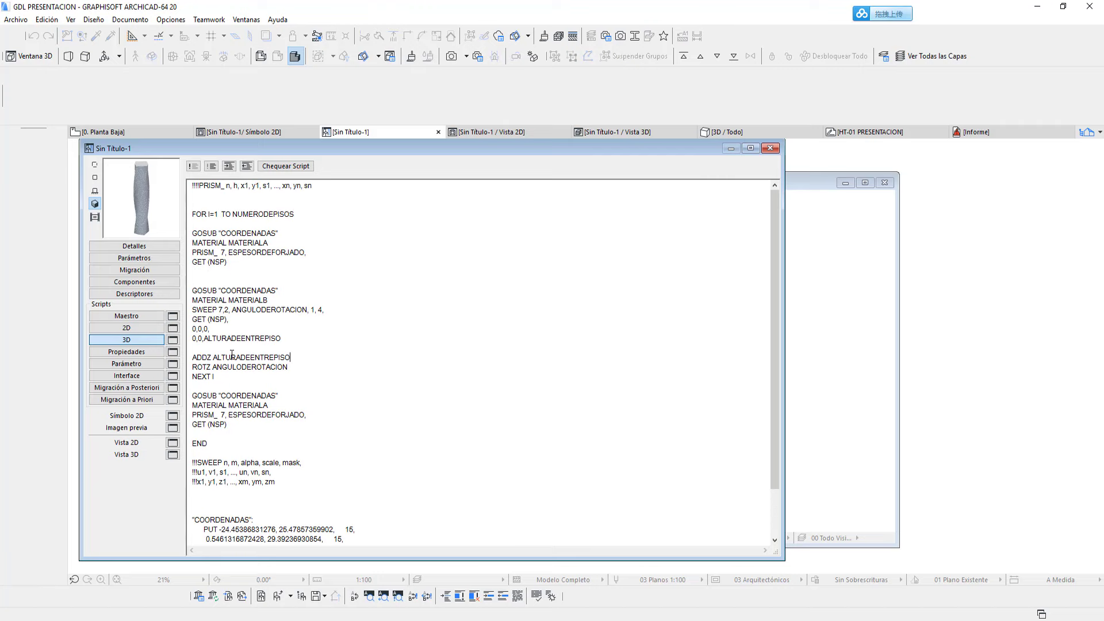
{"action": "scroll", "coordinate": [245, 348], "scroll_direction": "down", "scroll_amount": 2}
{"action": "scroll", "coordinate": [245, 349], "scroll_direction": "down", "scroll_amount": 1}
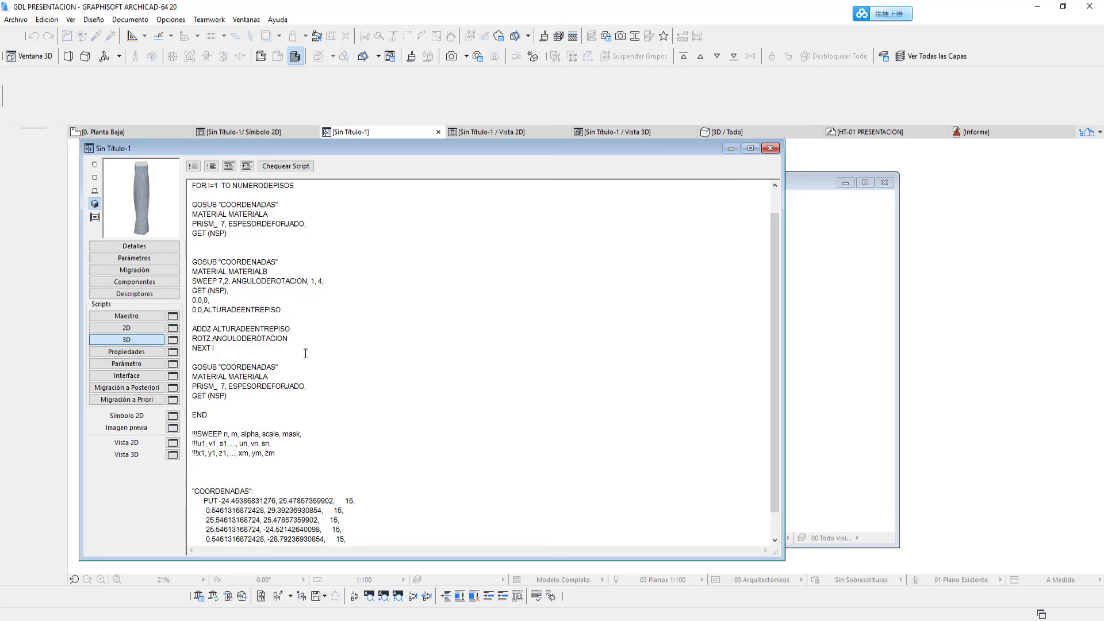
{"action": "scroll", "coordinate": [305, 353], "scroll_direction": "up", "scroll_amount": 1}
{"action": "type", "text": "S=1"}
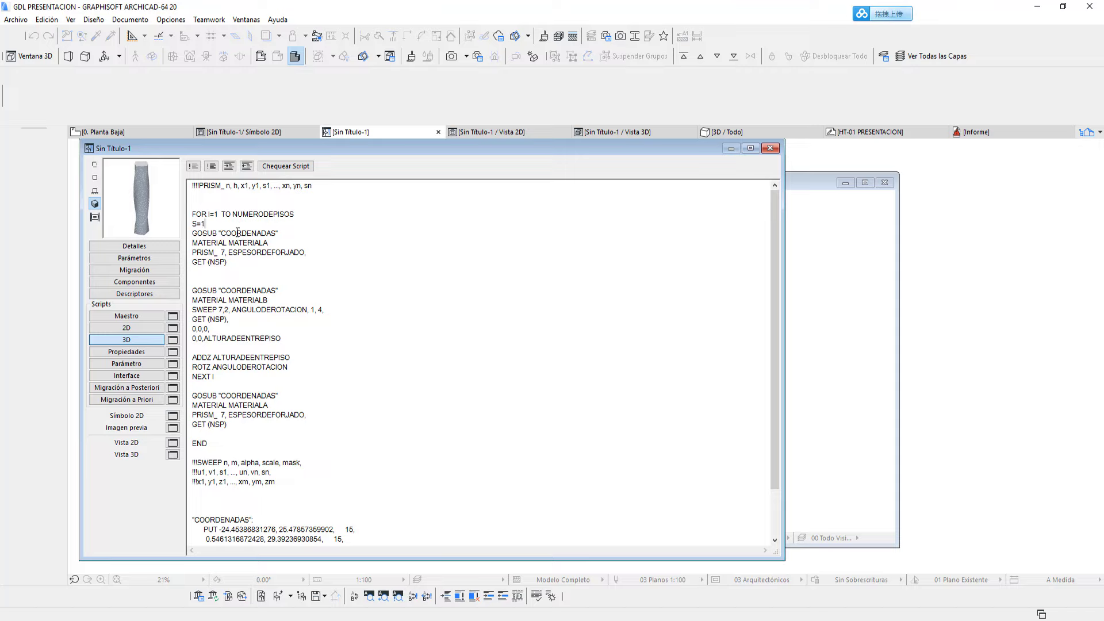
{"action": "type", "text": "5"}
{"action": "left_click", "coordinate": [283, 291]}
{"action": "key", "text": "Return"}
{"action": "type", "text": "S="}
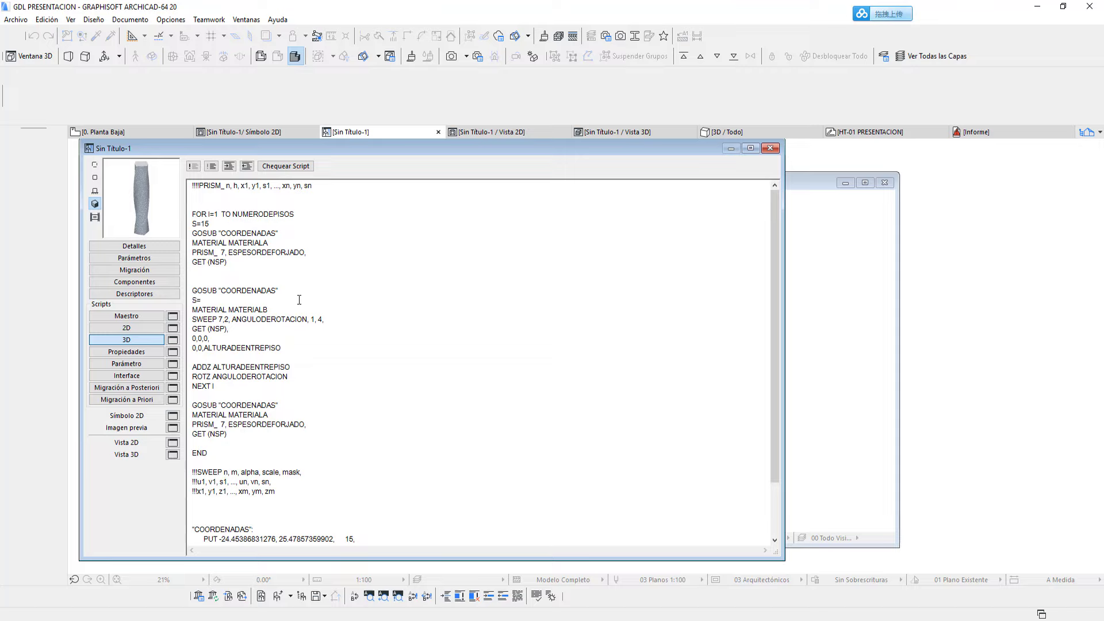
{"action": "type", "text": "1"}
{"action": "scroll", "coordinate": [387, 424], "scroll_direction": "down", "scroll_amount": 3}
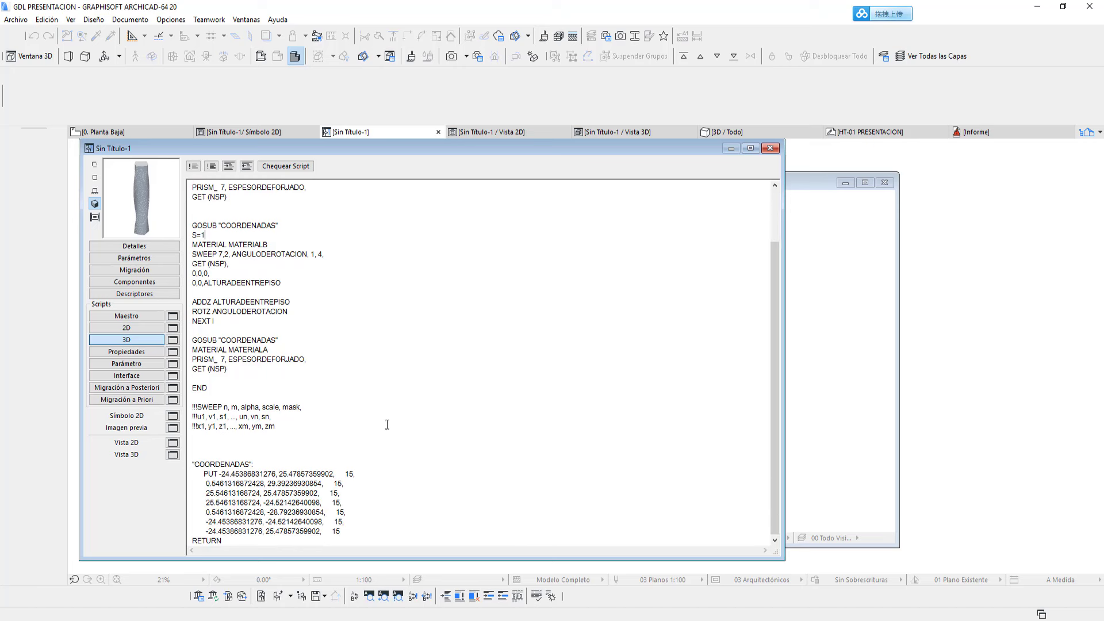
Replace the fixed 15 status value with S on all seven PUT lines.
{"action": "double_click", "coordinate": [349, 473]}
{"action": "type", "text": "S"}
{"action": "double_click", "coordinate": [338, 484]}
{"action": "type", "text": "S"}
{"action": "double_click", "coordinate": [334, 493]}
{"action": "type", "text": "S"}
{"action": "double_click", "coordinate": [335, 502]}
{"action": "type", "text": "S"}
{"action": "double_click", "coordinate": [339, 512]}
{"action": "type", "text": "S"}
{"action": "double_click", "coordinate": [338, 521]}
{"action": "type", "text": "S"}
{"action": "double_click", "coordinate": [335, 531]}
{"action": "type", "text": "S"}
Add S=15 under the final GOSUB COORDENADAS call and check the script.
{"action": "left_click", "coordinate": [292, 329]}
{"action": "key", "text": "Return"}
{"action": "type", "text": "S="}
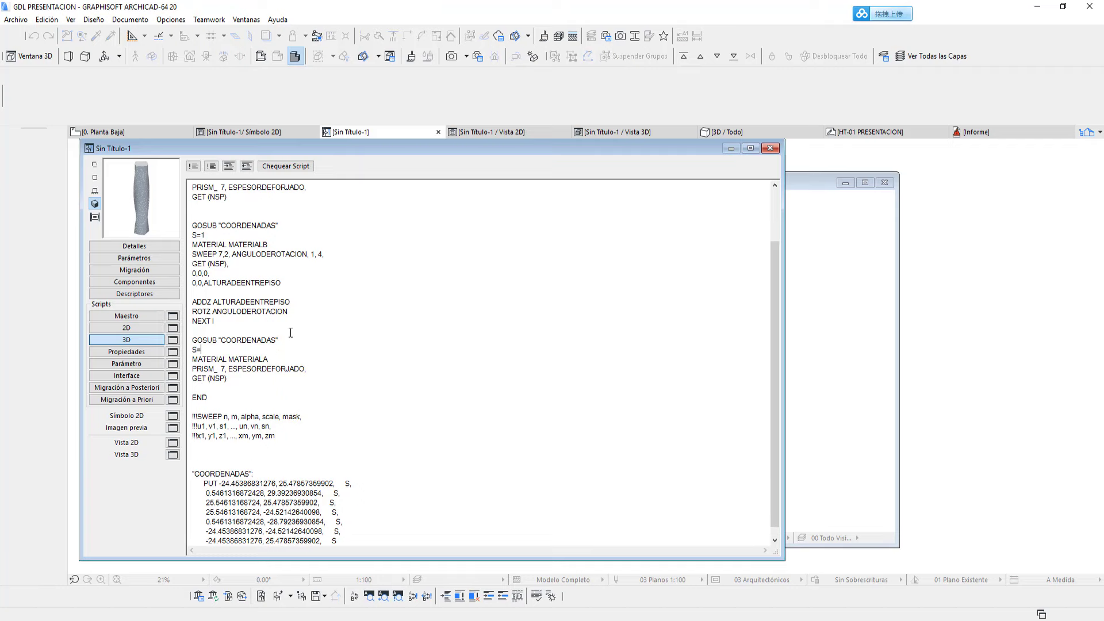
{"action": "type", "text": "15"}
{"action": "left_click_drag", "start_coordinate": [233, 380], "coordinate": [177, 341]}
{"action": "left_click", "coordinate": [318, 307]}
Check the script and orbit the tower in the 3D view.
{"action": "left_click", "coordinate": [284, 166]}
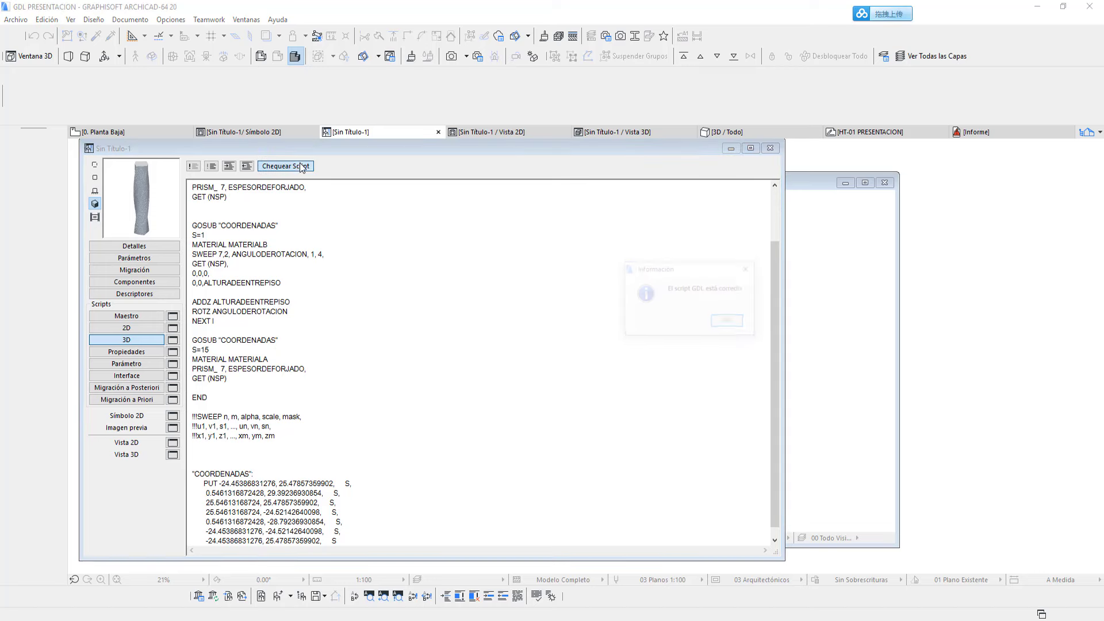
{"action": "left_click", "coordinate": [821, 324]}
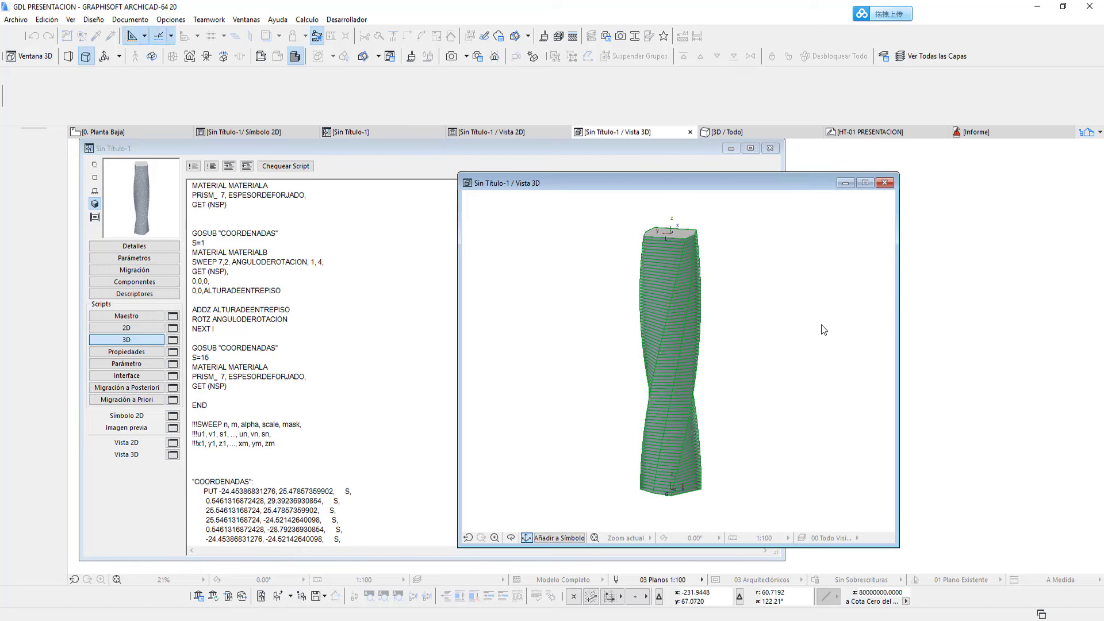
{"action": "left_click", "coordinate": [511, 537]}
{"action": "left_click_drag", "start_coordinate": [668, 397], "coordinate": [731, 398]}
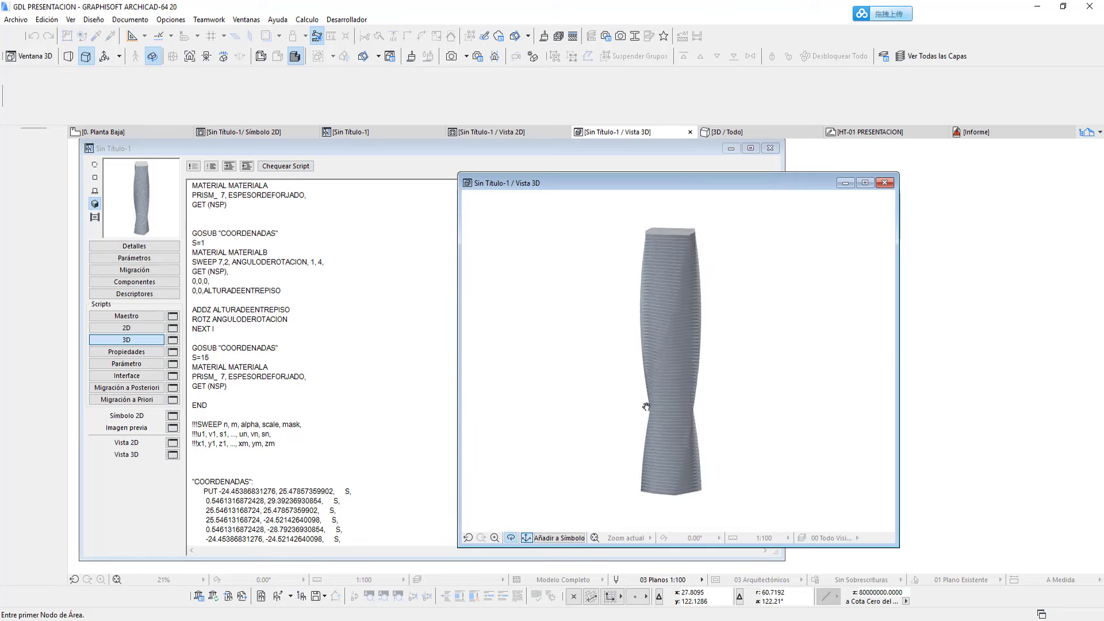
{"action": "mouse_move", "coordinate": [638, 399]}
{"action": "left_mouse_down"}
{"action": "mouse_move", "coordinate": [680, 331]}
{"action": "mouse_move", "coordinate": [613, 375]}
{"action": "left_mouse_up"}
{"action": "scroll", "coordinate": [680, 331], "scroll_direction": "up", "scroll_amount": 3}
{"action": "key", "text": "Escape"}
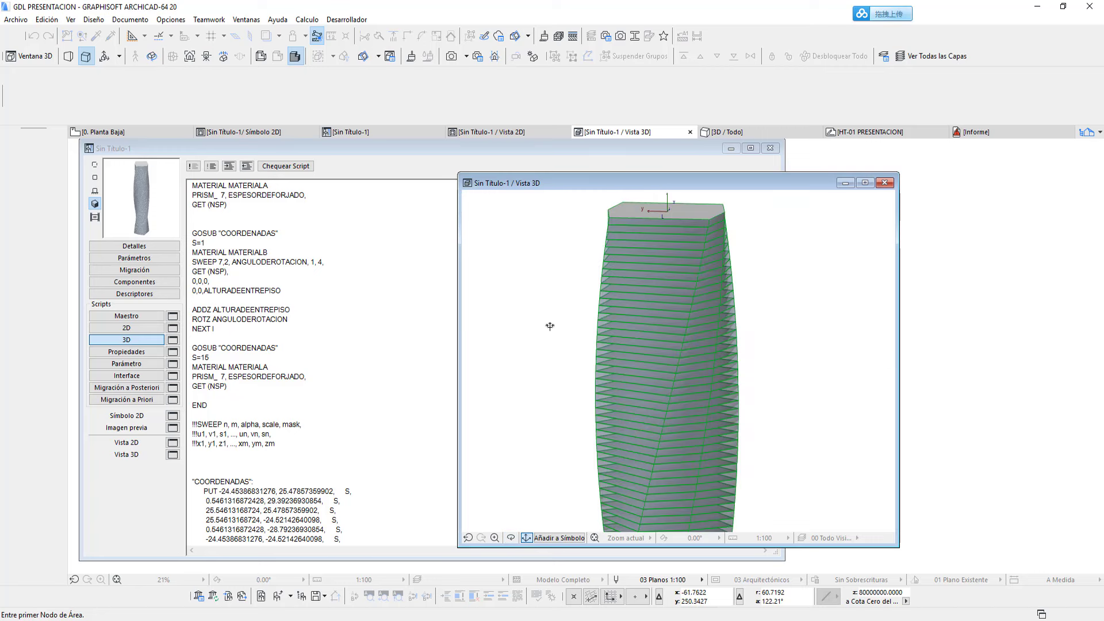
Change S=1 to S=3, orbit the updated twisted tower, then close the Vista 3D window.
{"action": "left_click", "coordinate": [210, 293]}
{"action": "left_click", "coordinate": [414, 244]}
{"action": "type", "text": "3"}
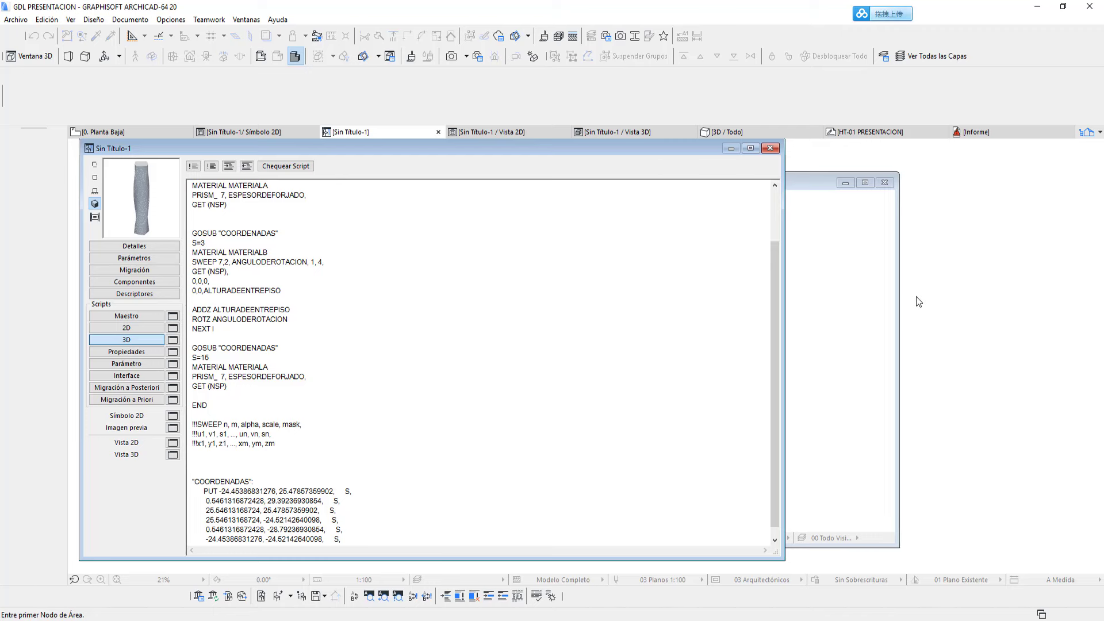
{"action": "left_click", "coordinate": [853, 310]}
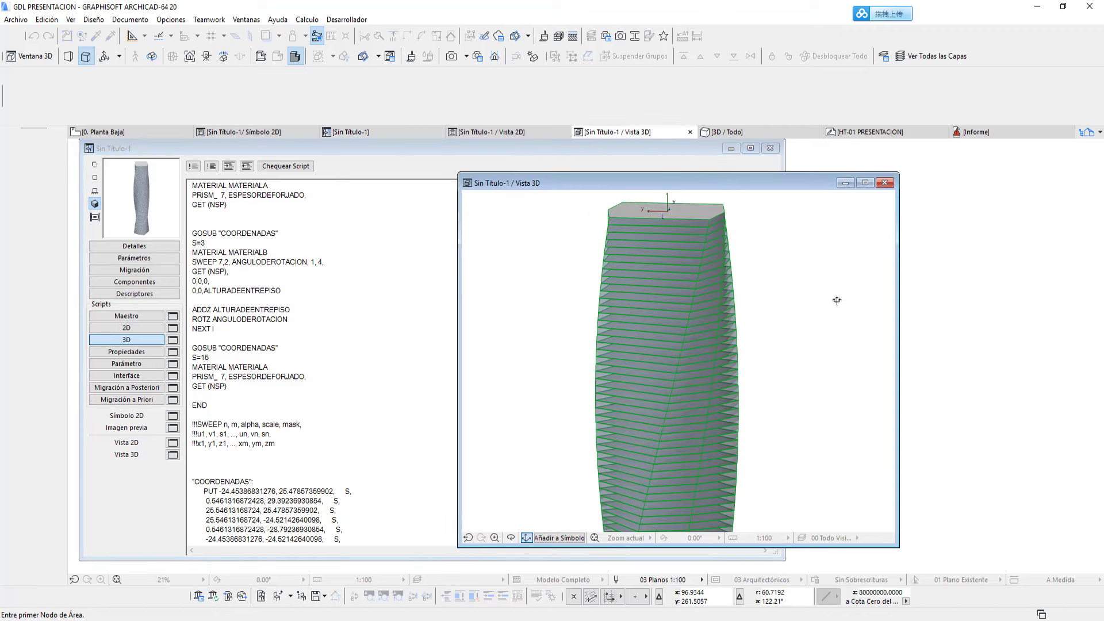
{"action": "key", "text": "o"}
{"action": "left_click_drag", "start_coordinate": [640, 432], "coordinate": [658, 368]}
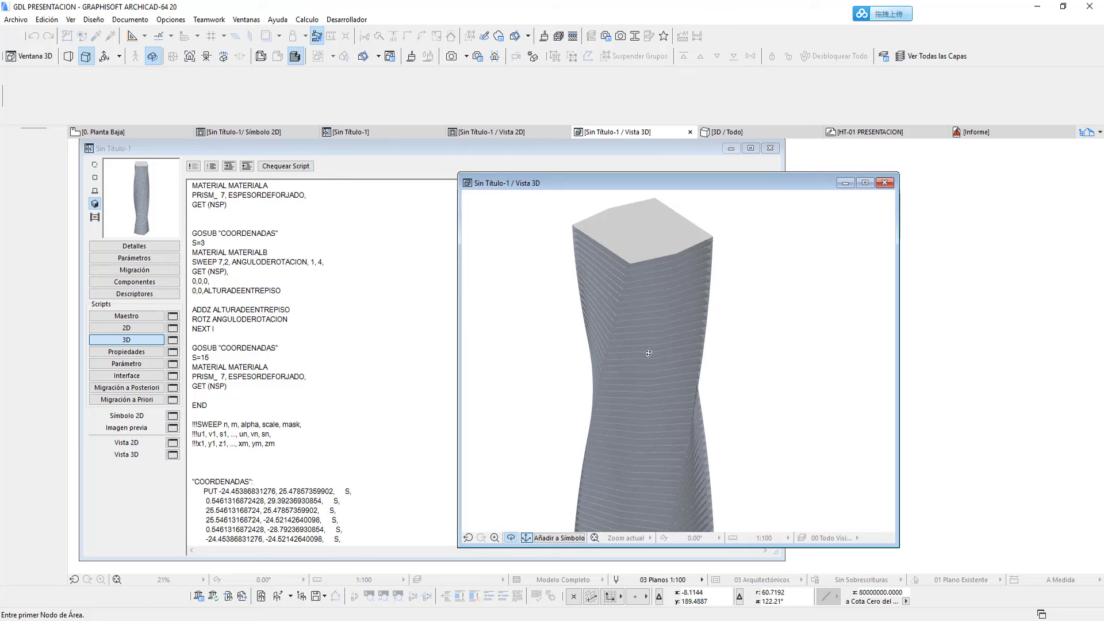
{"action": "mouse_move", "coordinate": [648, 364]}
{"action": "left_mouse_down"}
{"action": "mouse_move", "coordinate": [743, 353]}
{"action": "mouse_move", "coordinate": [758, 466]}
{"action": "mouse_move", "coordinate": [646, 436]}
{"action": "left_mouse_up"}
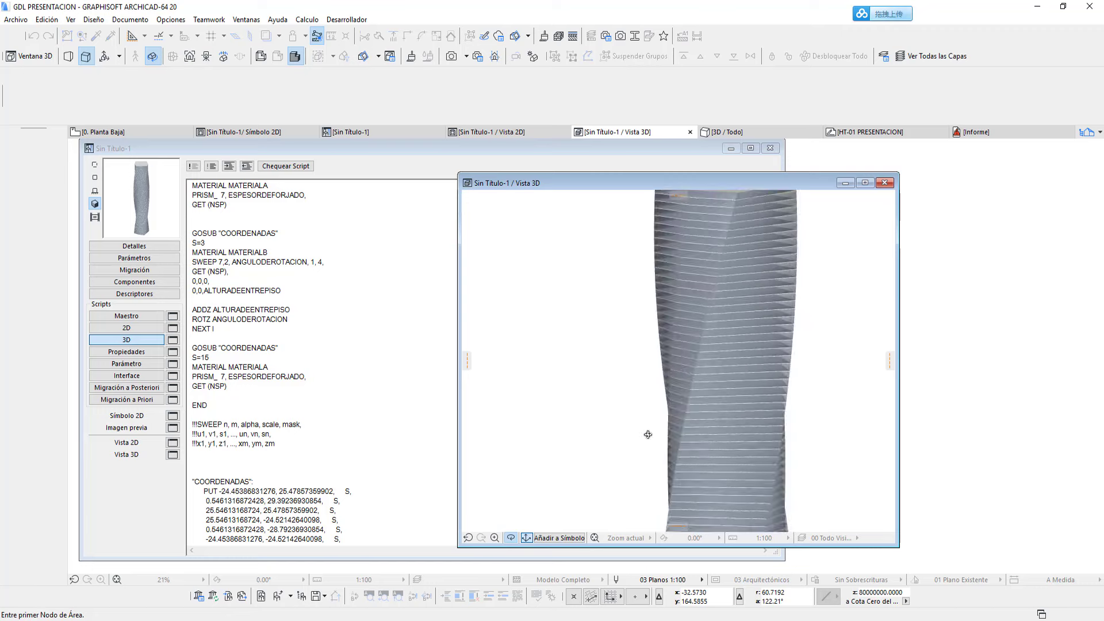
{"action": "scroll", "coordinate": [727, 440], "scroll_direction": "down", "scroll_amount": 3}
{"action": "scroll", "coordinate": [716, 415], "scroll_direction": "down", "scroll_amount": 3}
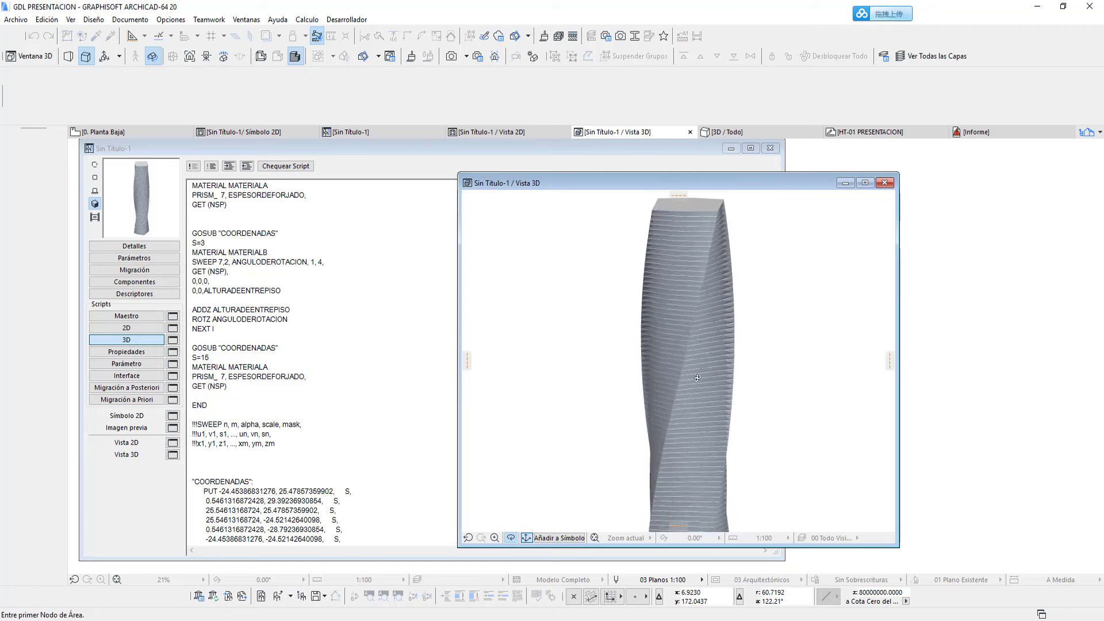
{"action": "scroll", "coordinate": [716, 415], "scroll_direction": "down", "scroll_amount": 2}
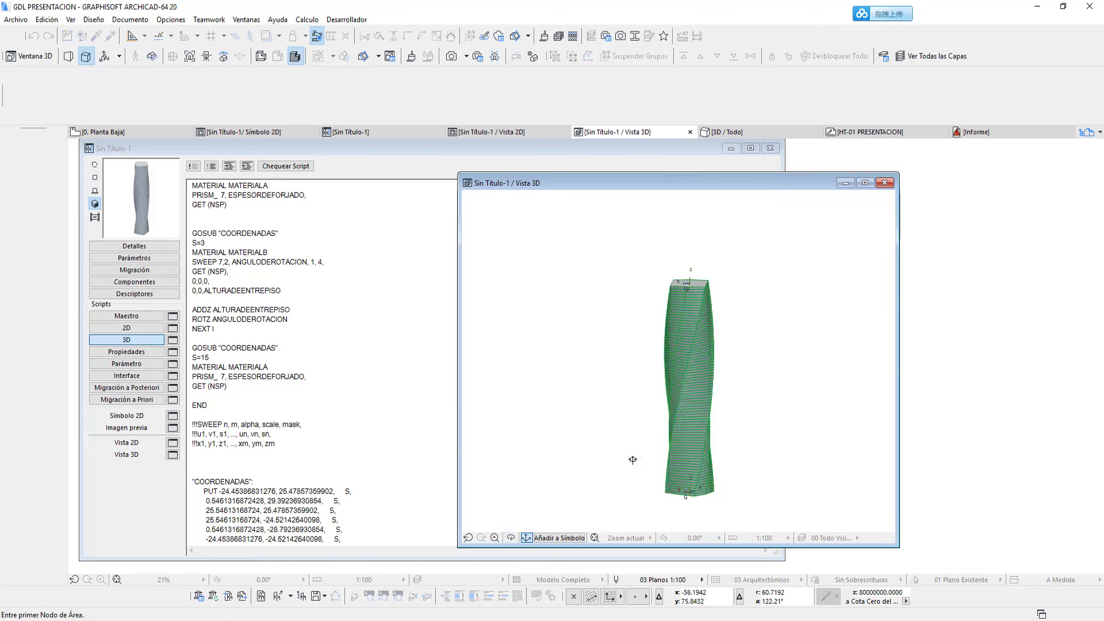
{"action": "mouse_move", "coordinate": [633, 456]}
{"action": "left_mouse_down"}
{"action": "mouse_move", "coordinate": [663, 387]}
{"action": "mouse_move", "coordinate": [630, 349]}
{"action": "mouse_move", "coordinate": [719, 425]}
{"action": "mouse_move", "coordinate": [729, 349]}
{"action": "mouse_move", "coordinate": [637, 395]}
{"action": "left_mouse_up"}
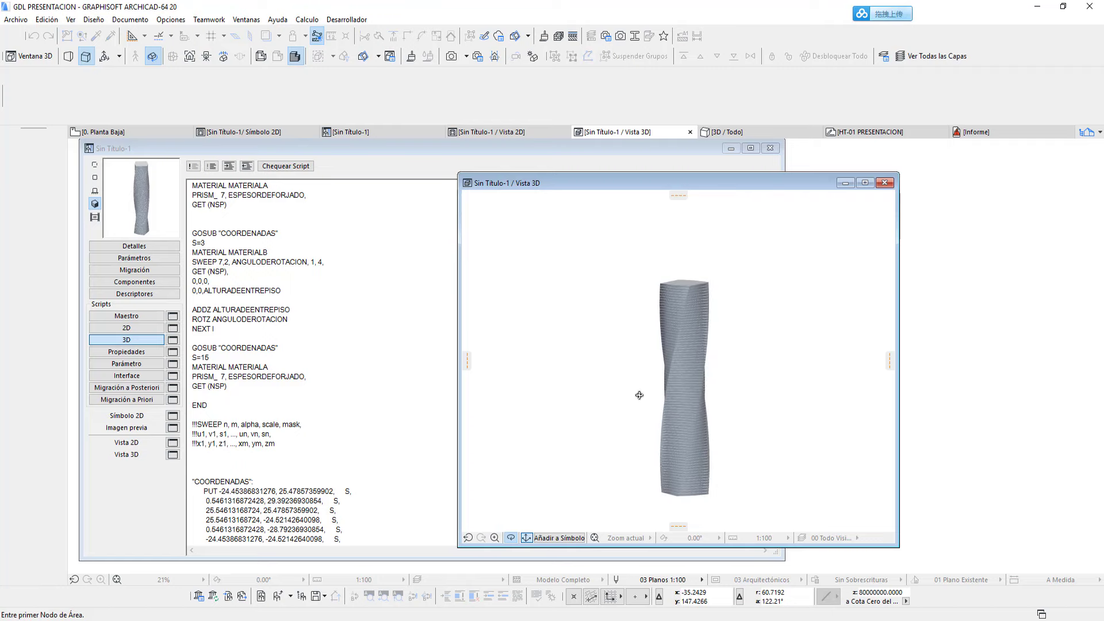
{"action": "left_click", "coordinate": [606, 407]}
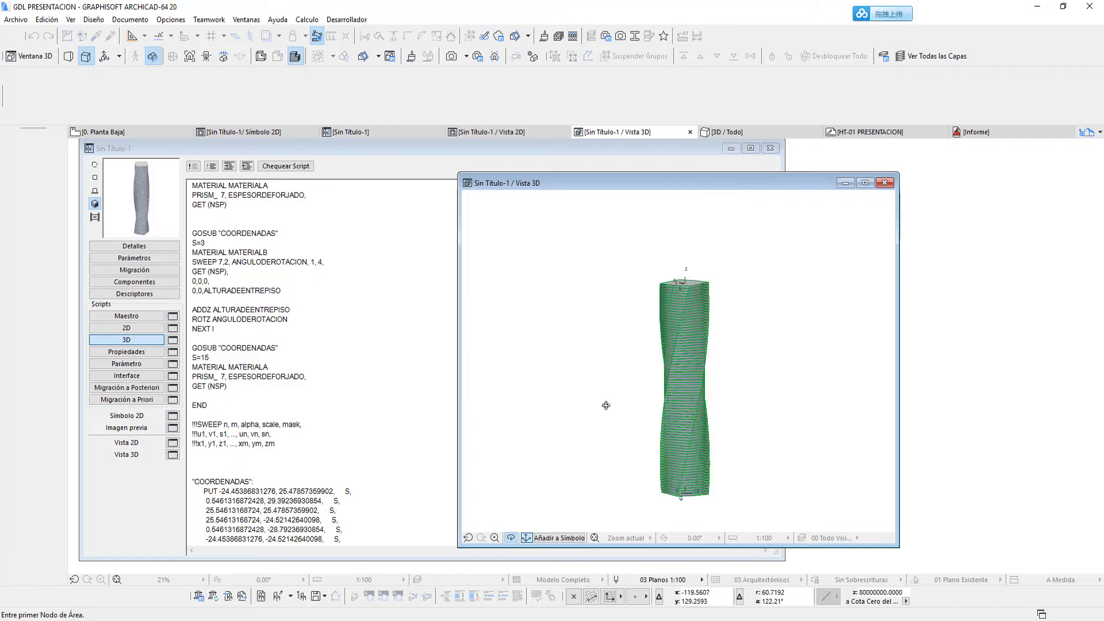
{"action": "left_click", "coordinate": [884, 182]}
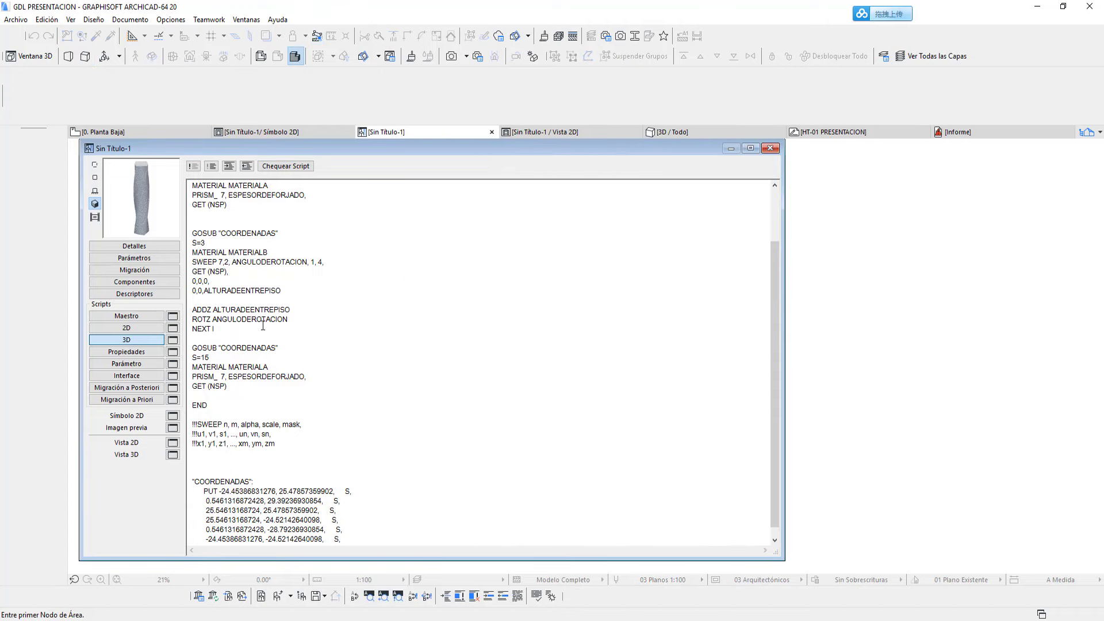
Indent NUMERODEPISOS, ALTURADEENTREPISO, ESPESORDEFORJADO, ANGULODEROTACION and MATERIALA under the heading, then open Detalles.
{"action": "left_click", "coordinate": [166, 258]}
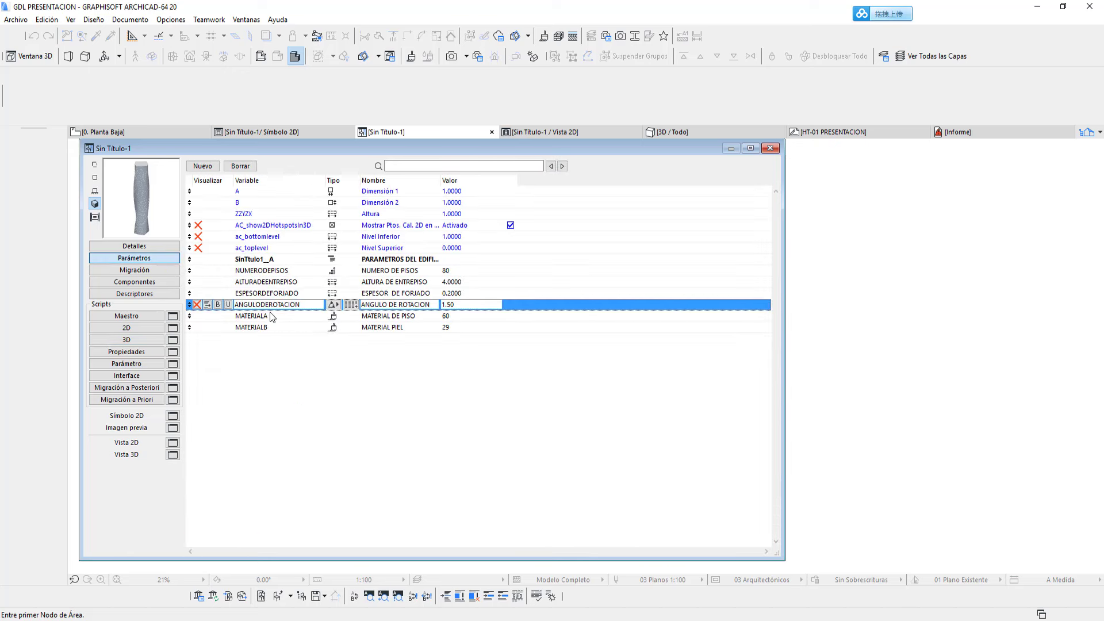
{"action": "left_click", "coordinate": [215, 270]}
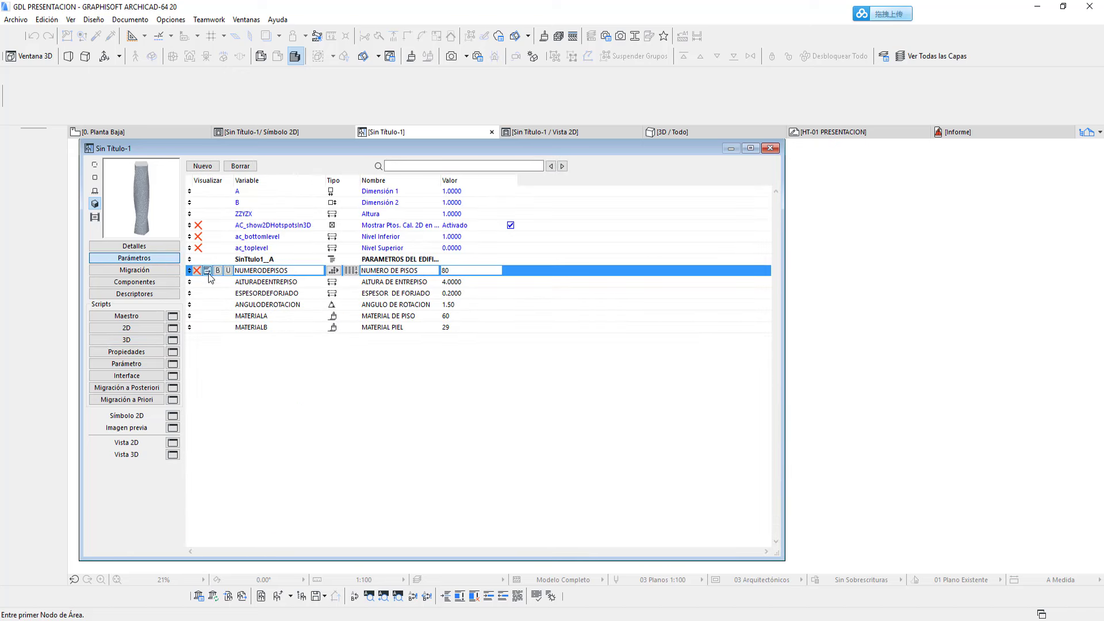
{"action": "left_click", "coordinate": [208, 272]}
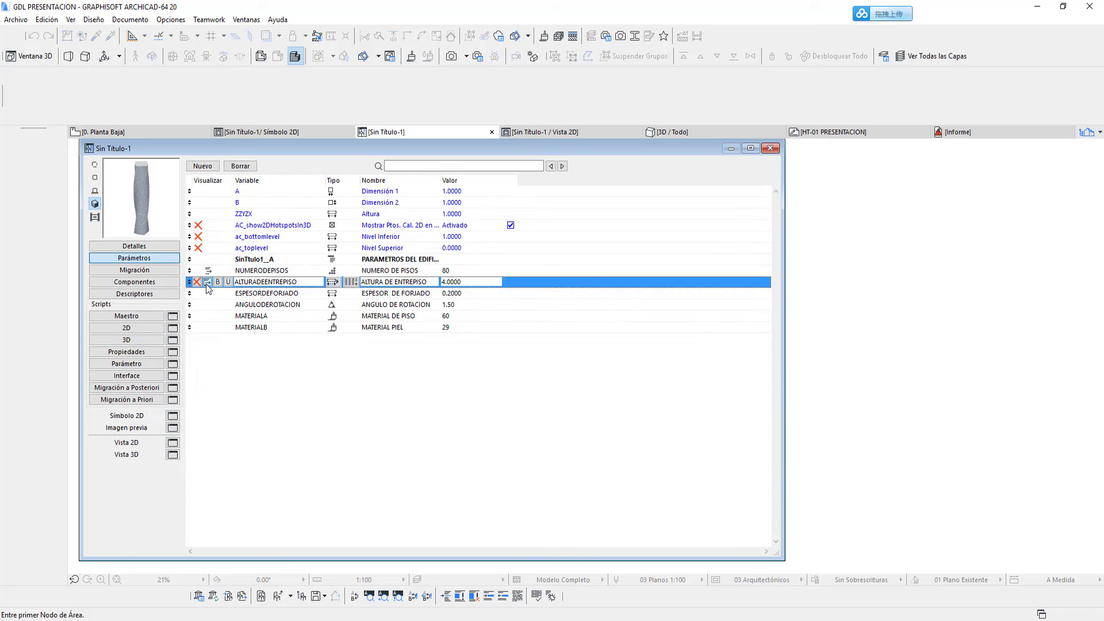
{"action": "left_click", "coordinate": [206, 293]}
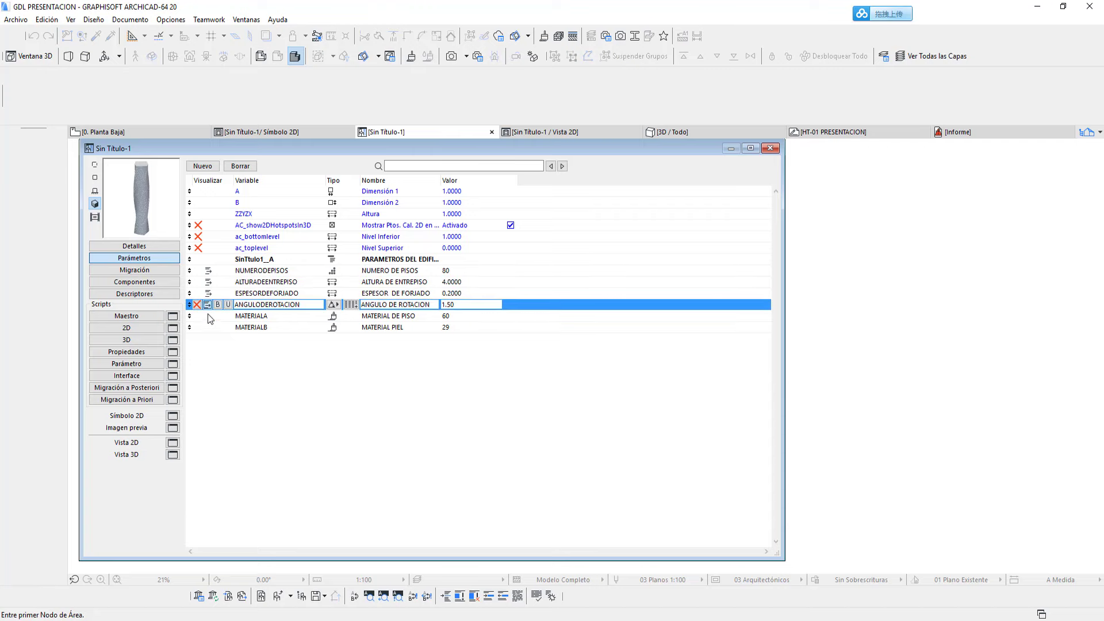
{"action": "left_click", "coordinate": [207, 316]}
{"action": "left_click", "coordinate": [206, 327]}
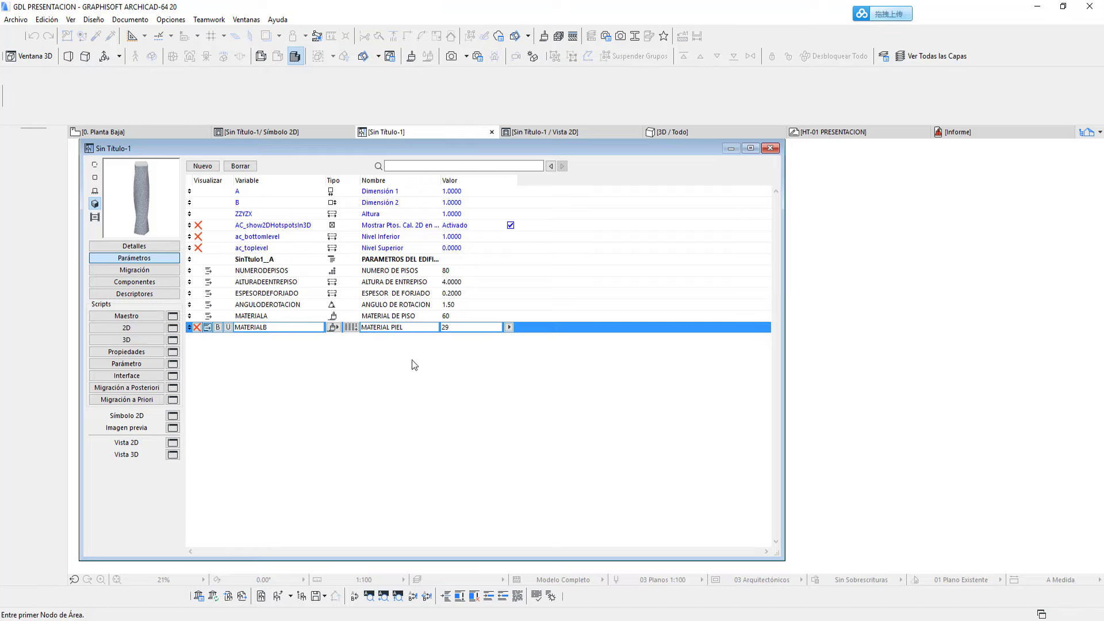
{"action": "left_click", "coordinate": [167, 246]}
{"action": "left_click", "coordinate": [453, 207]}
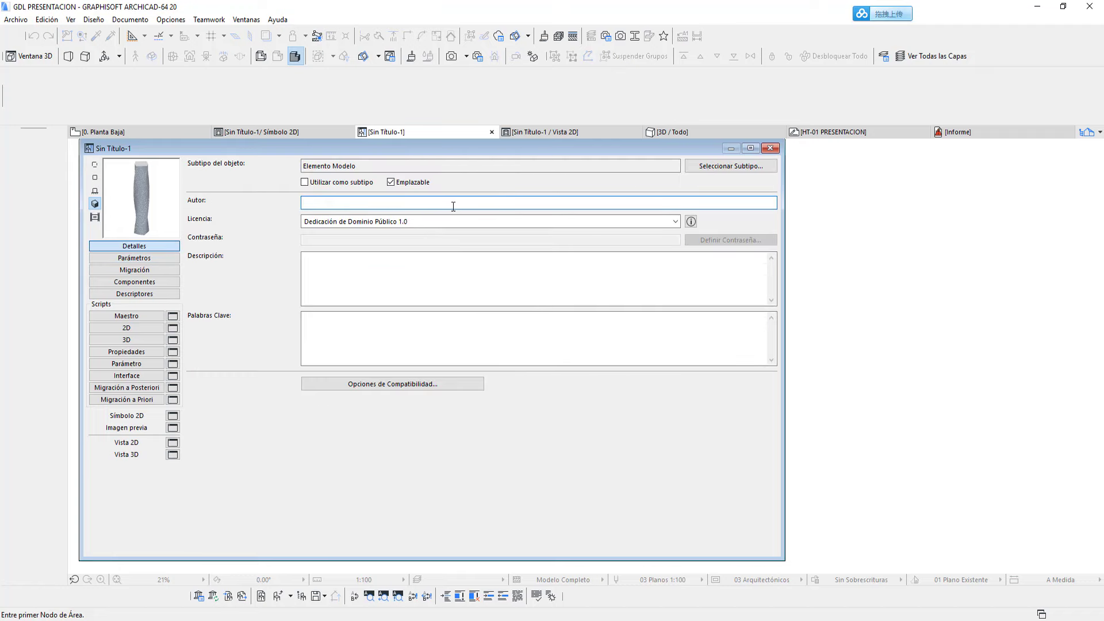
Enter the author's e-mail address and the description 'EJEMPLO DE TORRE PARAMETRICA TORRE CAVAN'.
{"action": "type", "text": "LOP"}
{"action": "key", "text": "BackSpace"}
{"action": "key", "text": "BackSpace"}
{"action": "key", "text": "BackSpace"}
{"action": "left_click", "coordinate": [430, 260]}
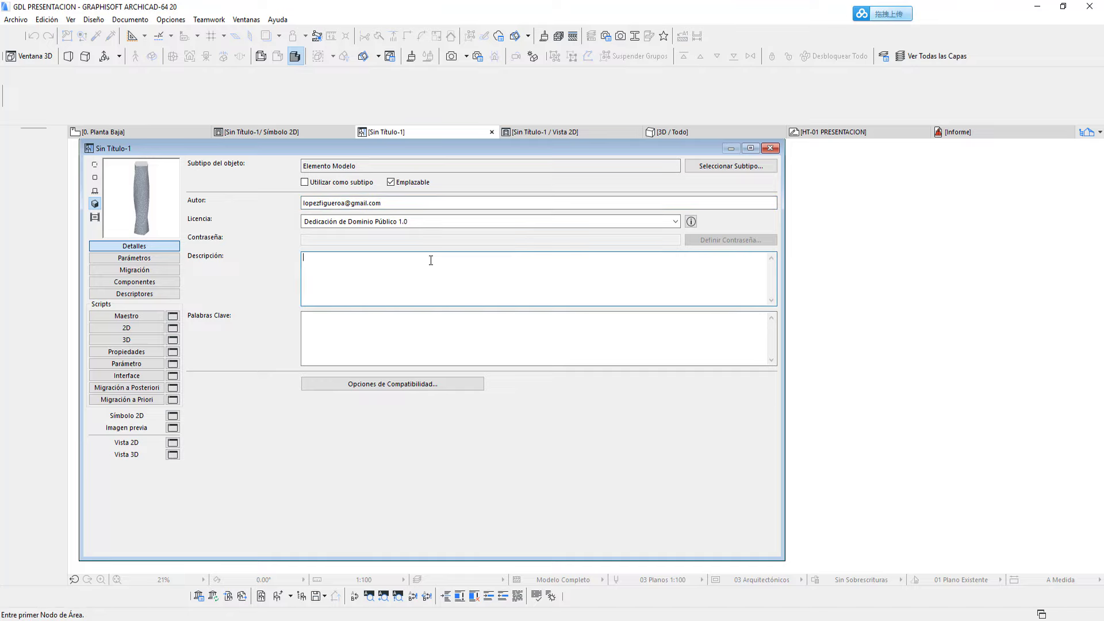
{"action": "type", "text": "JEMPLO D"}
{"action": "type", "text": "E TORRE PARAE"}
{"action": "type", "text": "METRICA  TO"}
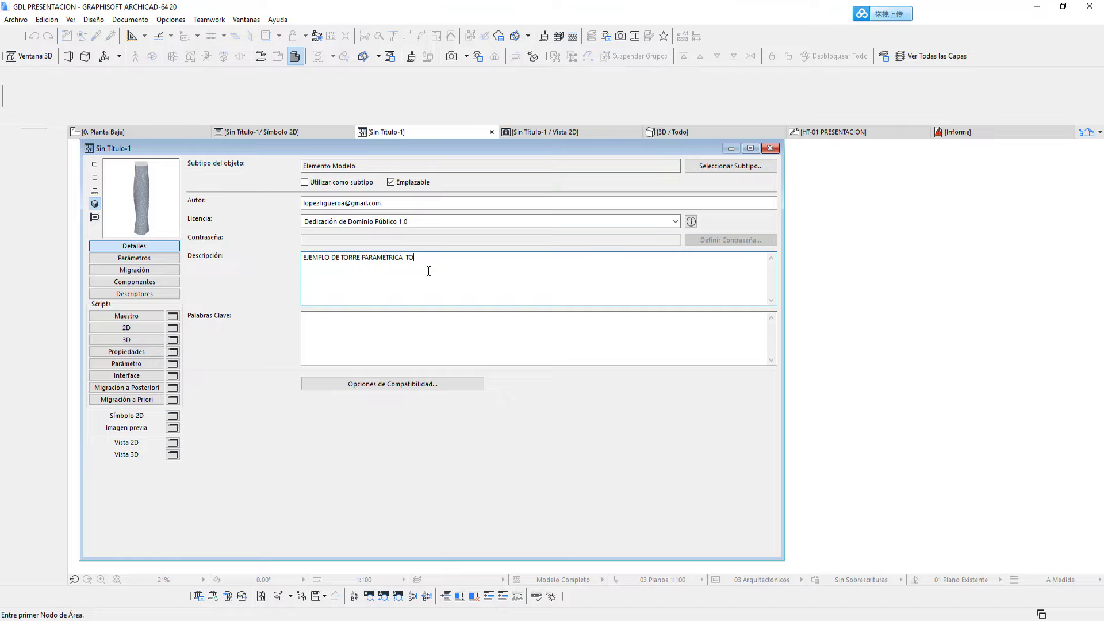
{"action": "type", "text": "RRE CAYAN"}
{"action": "left_click", "coordinate": [428, 319]}
{"action": "type", "text": "TOWER, GDL"}
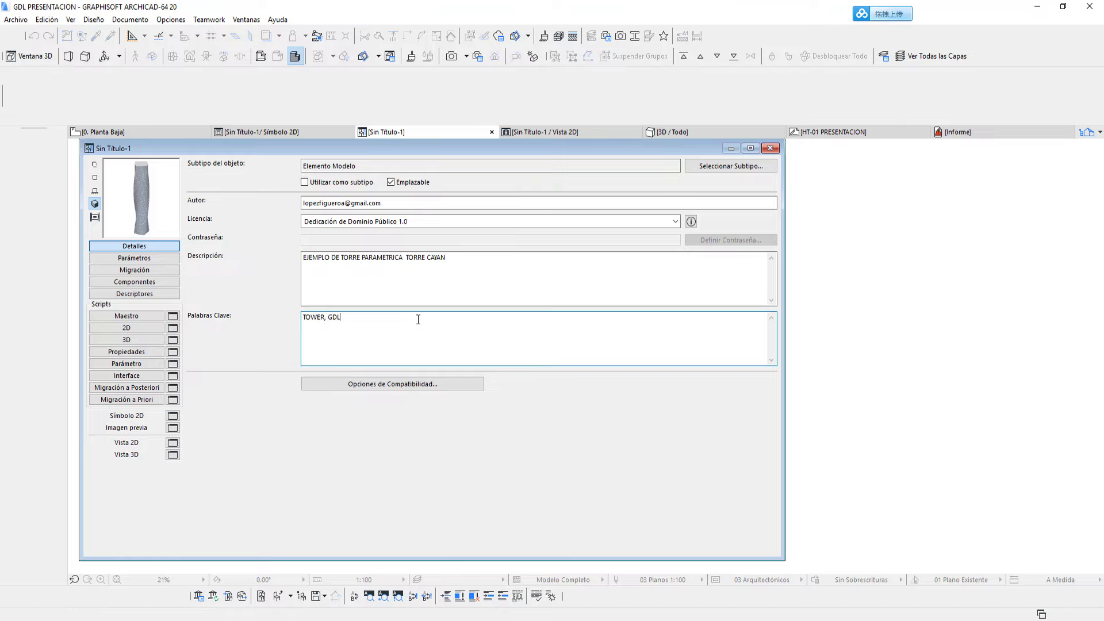
Save the object to Biblioteca Incrustada under the name 'EJEMPLO DE TORRE PARAMETRICA'.
{"action": "left_click", "coordinate": [772, 150]}
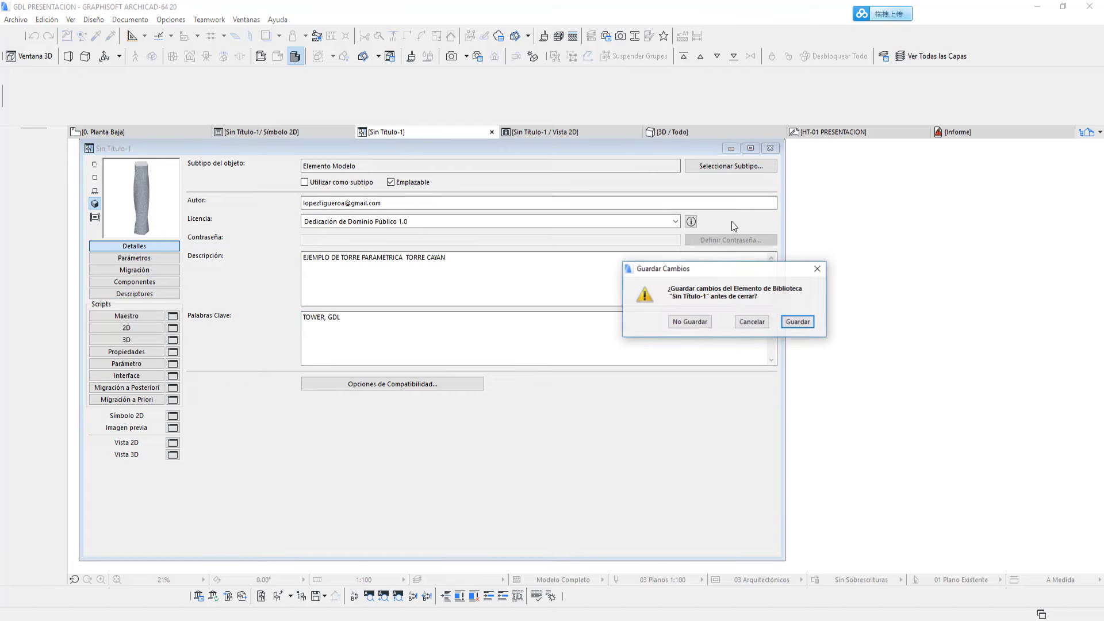
{"action": "left_click", "coordinate": [804, 326]}
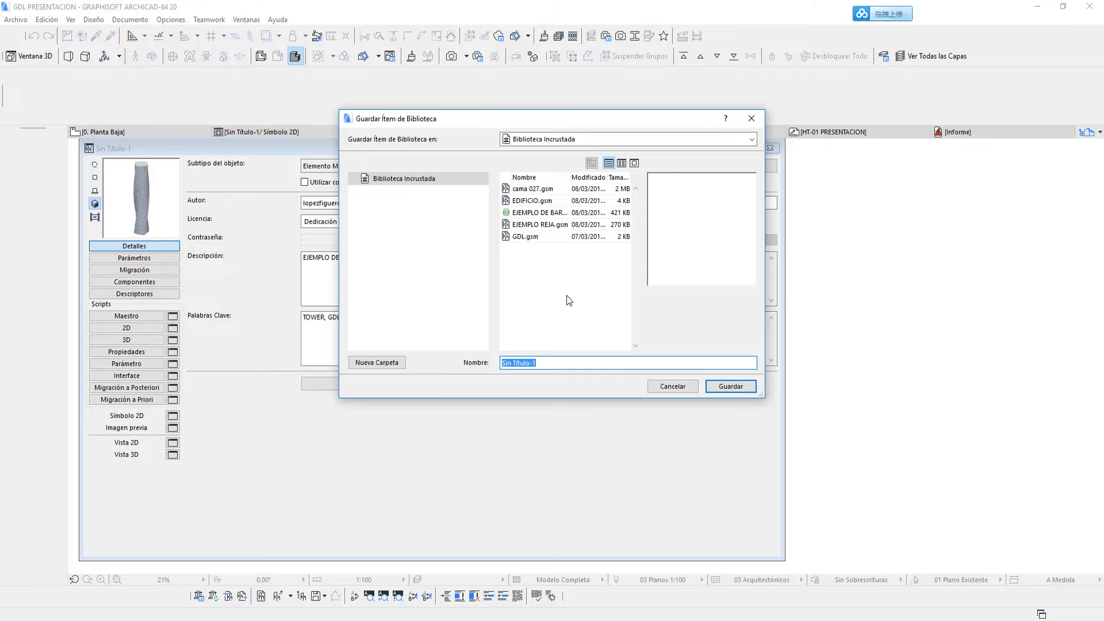
{"action": "left_click", "coordinate": [610, 140]}
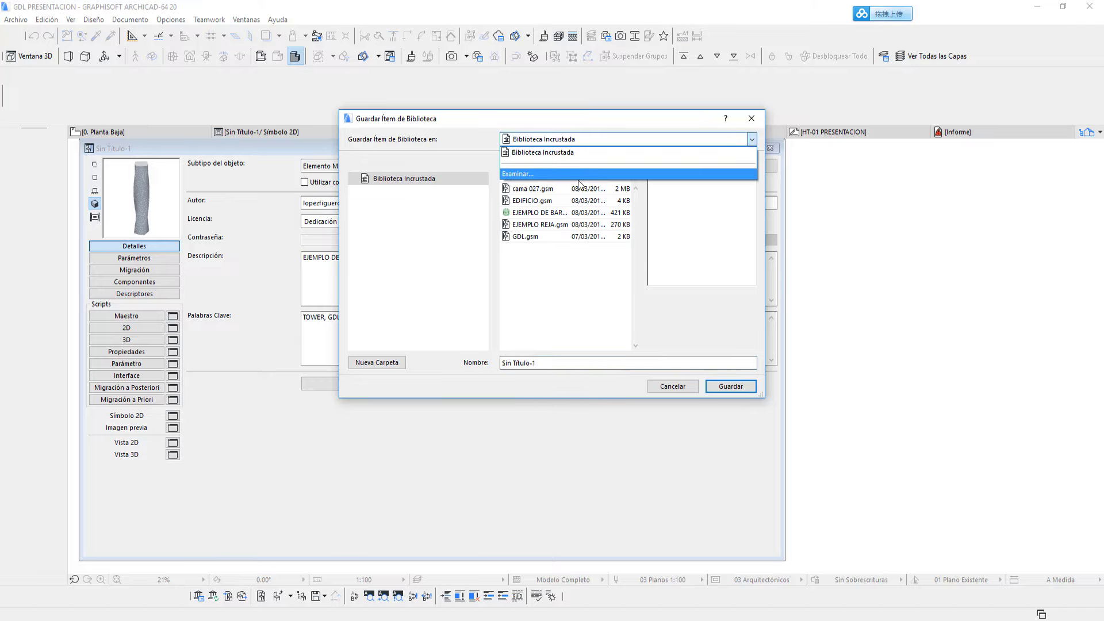
{"action": "left_click", "coordinate": [563, 290]}
{"action": "left_click_drag", "start_coordinate": [552, 362], "coordinate": [484, 356]}
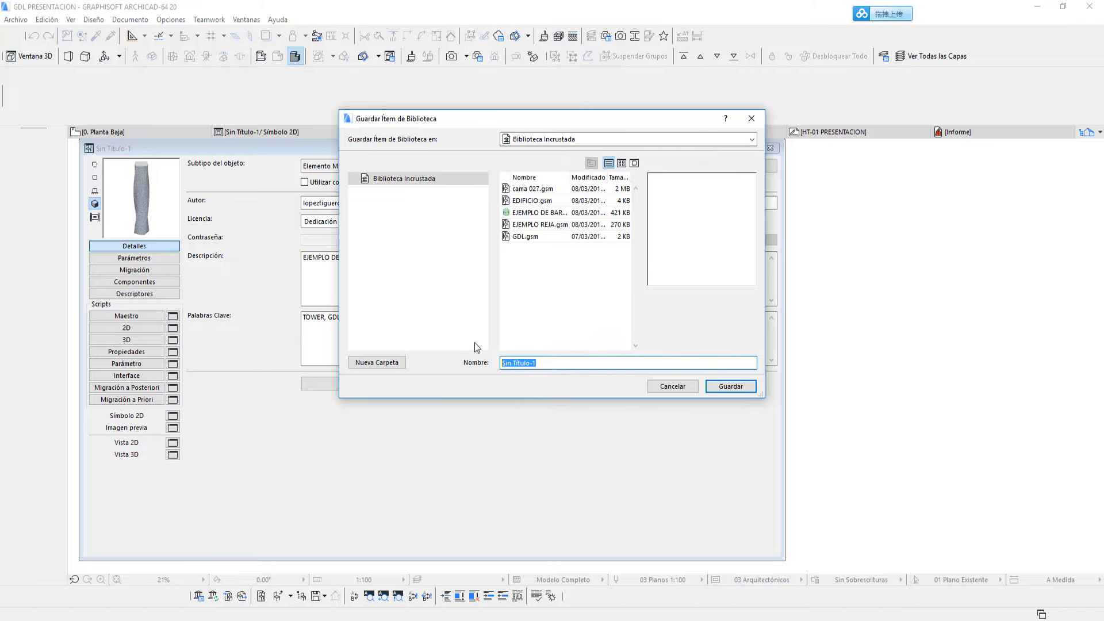
{"action": "type", "text": "EJEMPLO"}
{"action": "type", "text": " DE TORRE PARA"}
{"action": "type", "text": "METRICA"}
{"action": "left_click", "coordinate": [741, 389]}
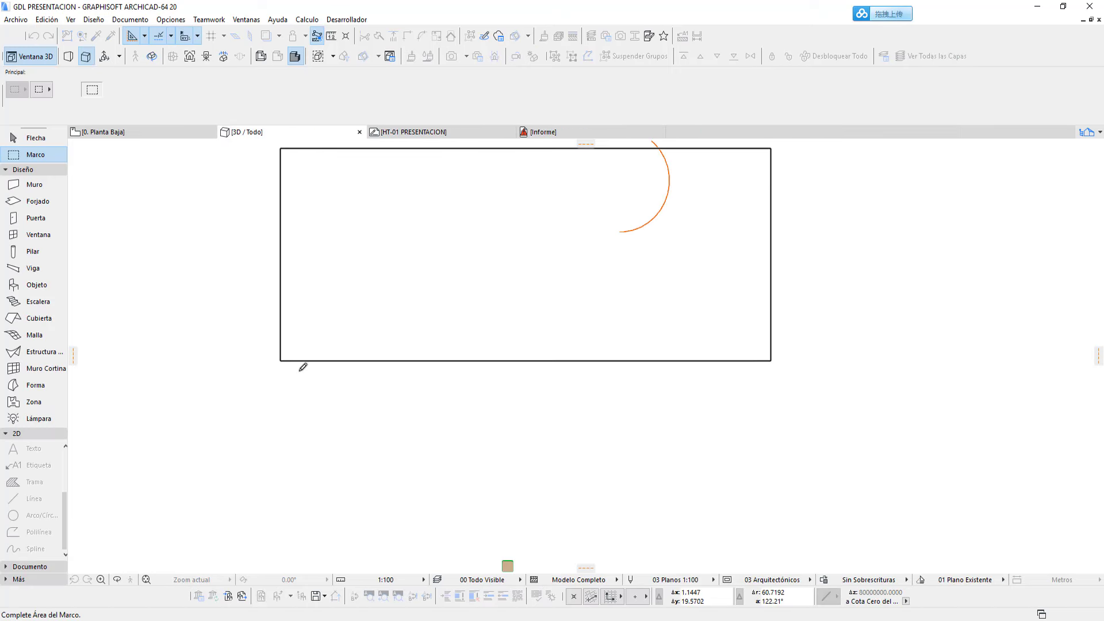
Place the saved tower object in the model and pan it into view.
{"action": "key", "text": "Escape"}
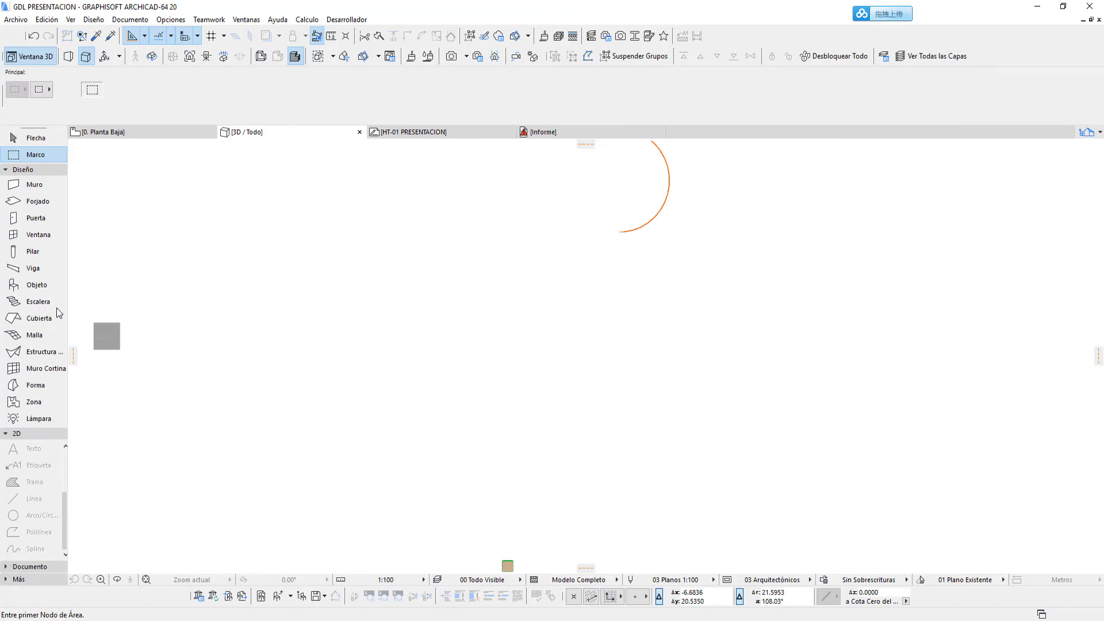
{"action": "left_click", "coordinate": [40, 286]}
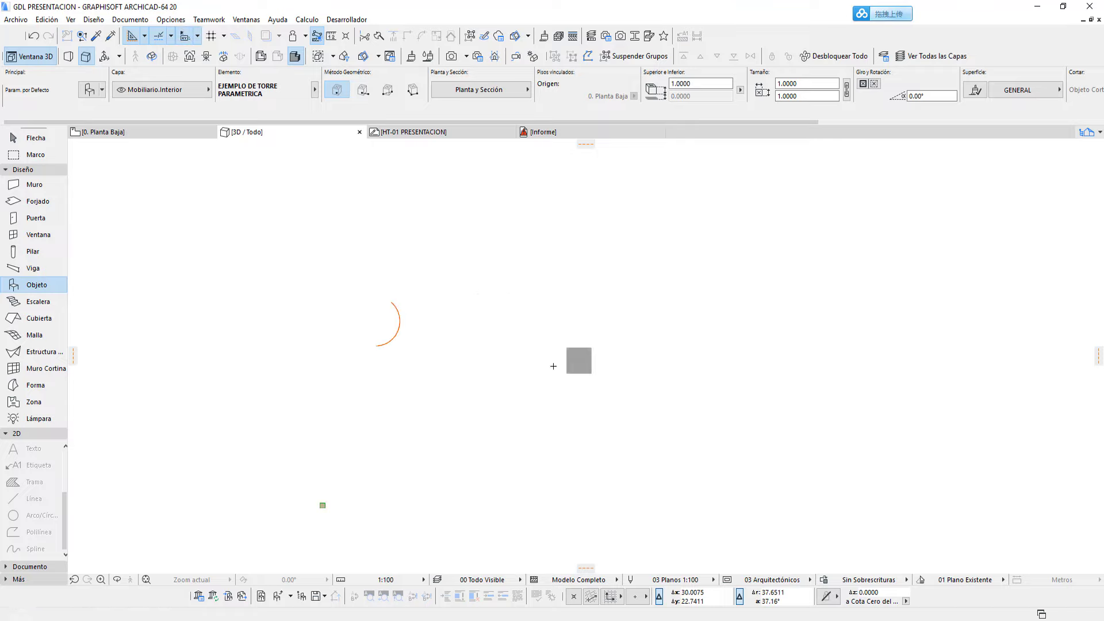
{"action": "left_click", "coordinate": [553, 367]}
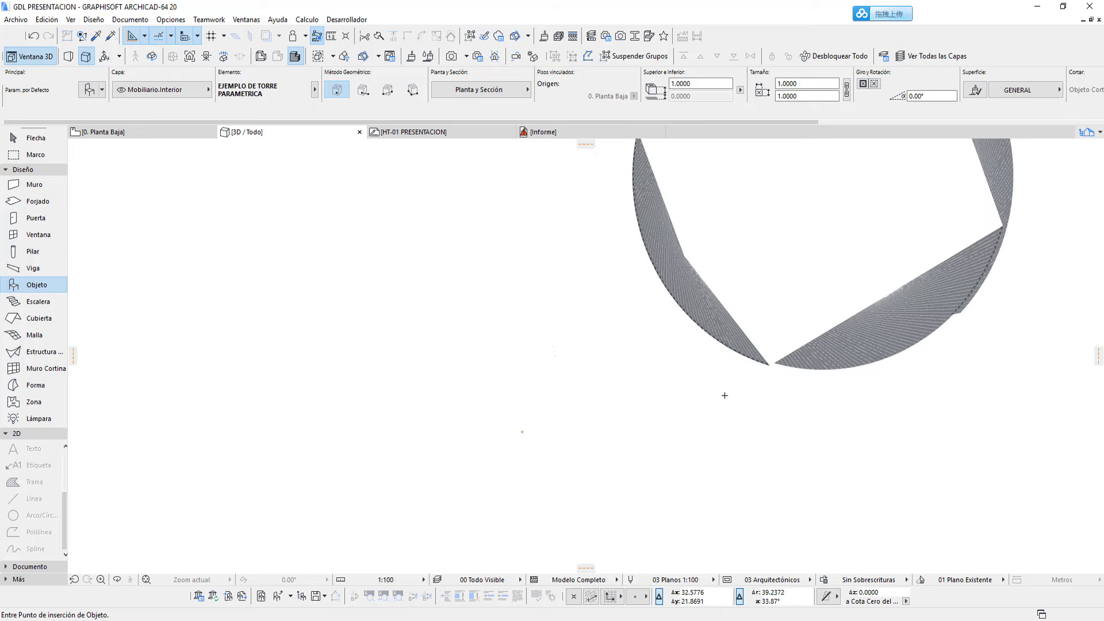
{"action": "middle_click_drag", "start_coordinate": [756, 377], "coordinate": [673, 520]}
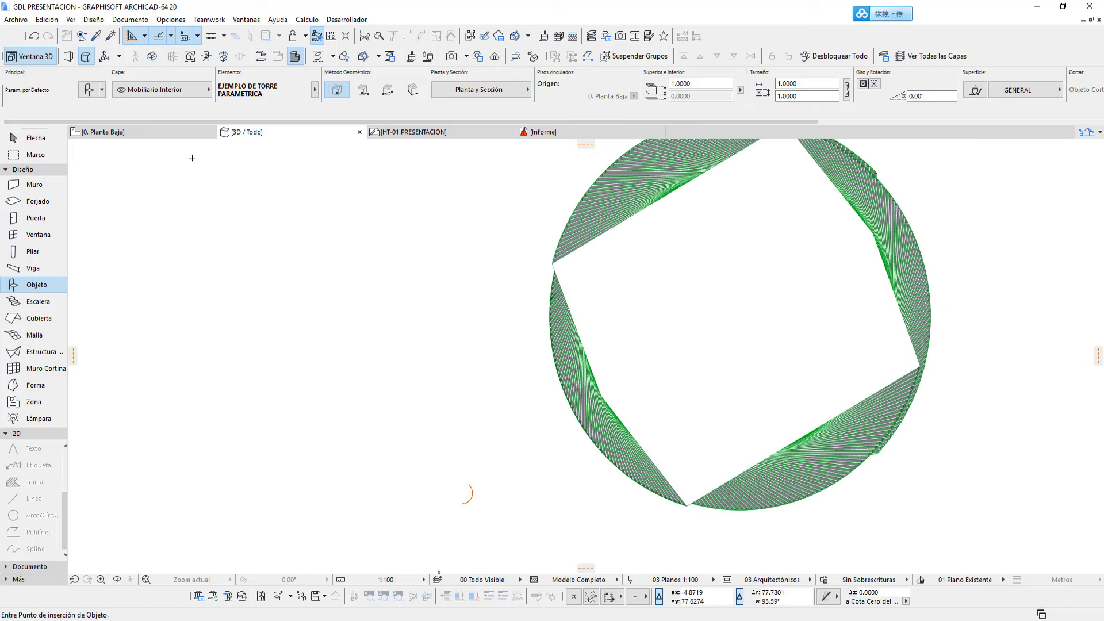
Select then deselect the tower, and orbit from top-down to a side view.
{"action": "left_click", "coordinate": [15, 138]}
{"action": "scroll", "coordinate": [517, 328], "scroll_direction": "down", "scroll_amount": 2}
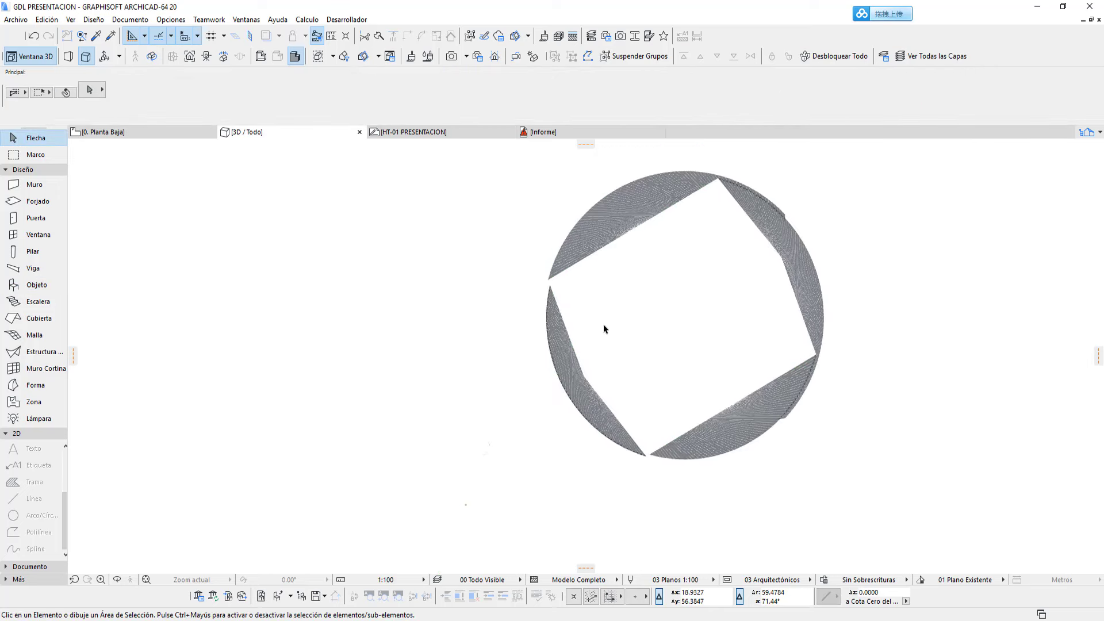
{"action": "left_click", "coordinate": [603, 329]}
{"action": "left_click_drag", "start_coordinate": [867, 487], "coordinate": [496, 170]}
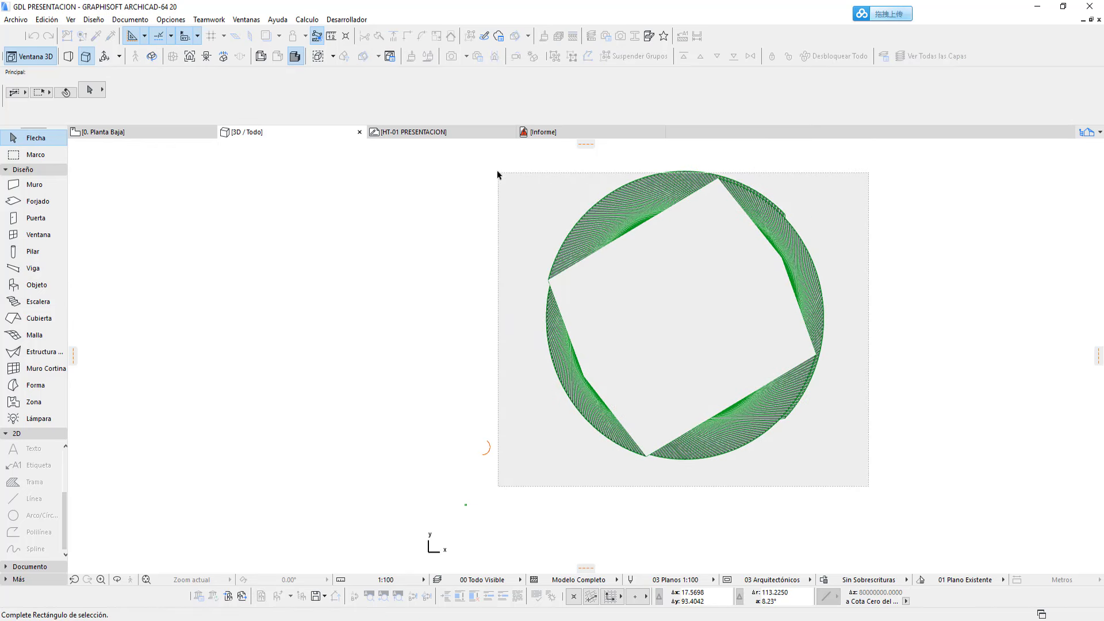
{"action": "key", "text": "Escape"}
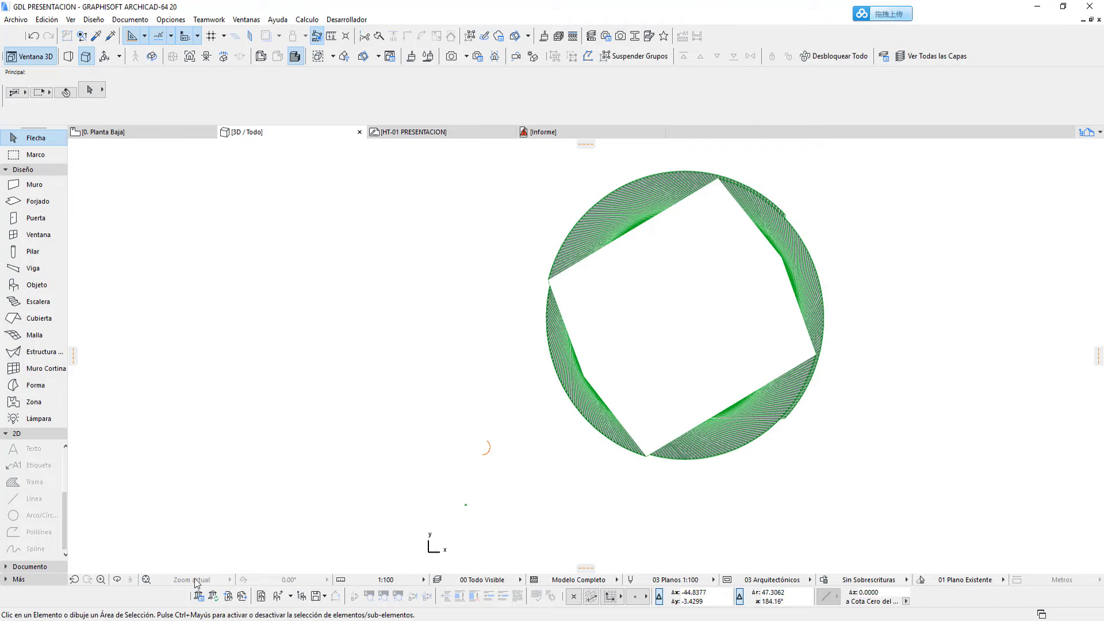
{"action": "left_click", "coordinate": [117, 579]}
{"action": "mouse_move", "coordinate": [498, 454]}
{"action": "left_mouse_down"}
{"action": "mouse_move", "coordinate": [485, 404]}
{"action": "mouse_move", "coordinate": [525, 372]}
{"action": "mouse_move", "coordinate": [542, 330]}
{"action": "mouse_move", "coordinate": [623, 325]}
{"action": "mouse_move", "coordinate": [567, 407]}
{"action": "mouse_move", "coordinate": [680, 288]}
{"action": "mouse_move", "coordinate": [633, 396]}
{"action": "left_mouse_up"}
{"action": "left_click_drag", "start_coordinate": [554, 450], "coordinate": [564, 378]}
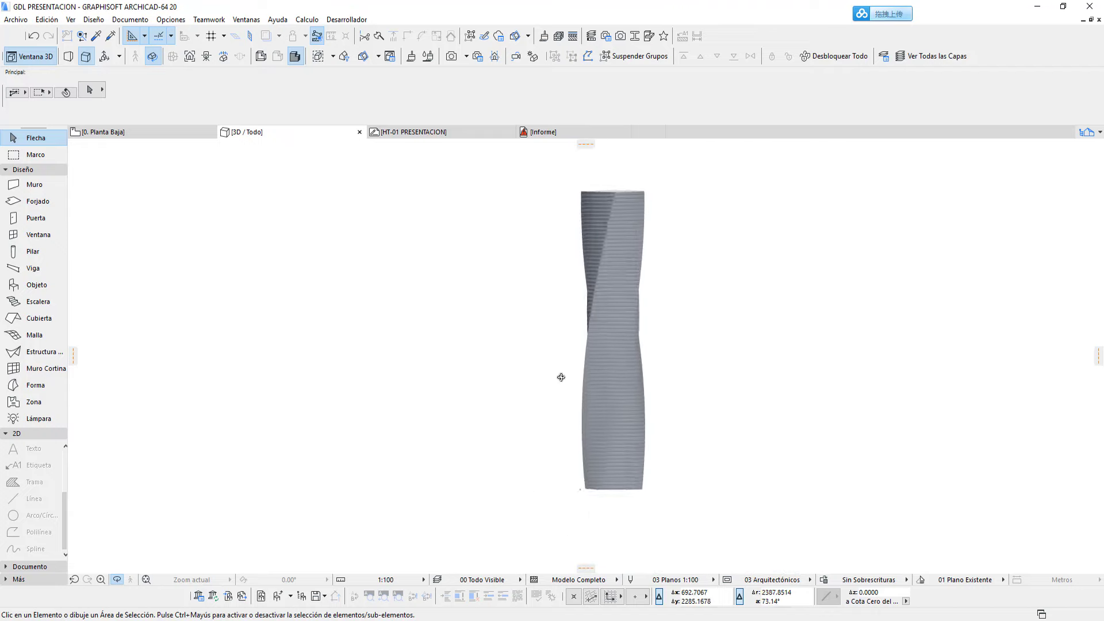
Zoom into the tower's façade and orbit around its roof and twisting stacked floors.
{"action": "key", "text": "ctrl+a"}
{"action": "left_click", "coordinate": [649, 171]}
{"action": "scroll", "coordinate": [629, 210], "scroll_direction": "up", "scroll_amount": 2}
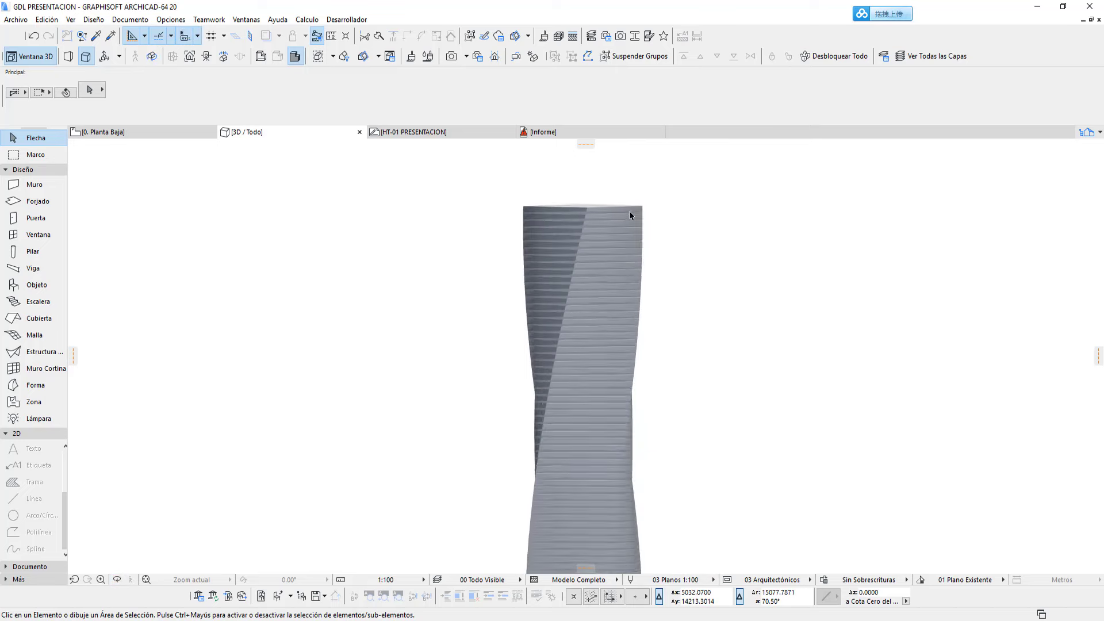
{"action": "scroll", "coordinate": [629, 210], "scroll_direction": "up", "scroll_amount": 3}
{"action": "scroll", "coordinate": [591, 222], "scroll_direction": "up", "scroll_amount": 3}
{"action": "scroll", "coordinate": [572, 227], "scroll_direction": "up", "scroll_amount": 2}
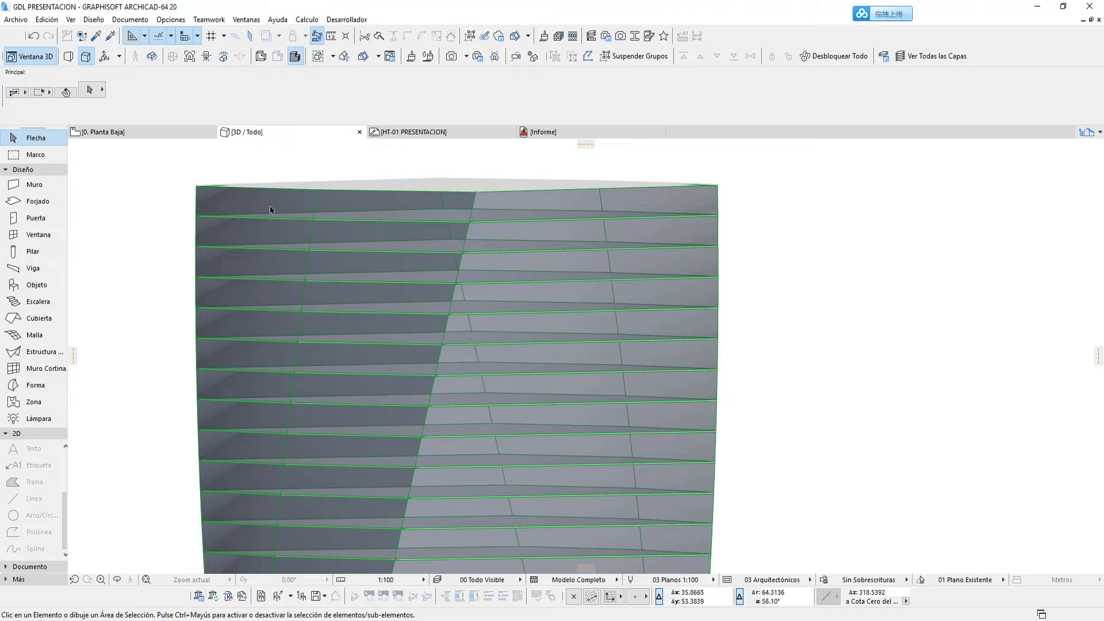
{"action": "middle_click_drag", "start_coordinate": [286, 228], "coordinate": [247, 240], "text": "shift"}
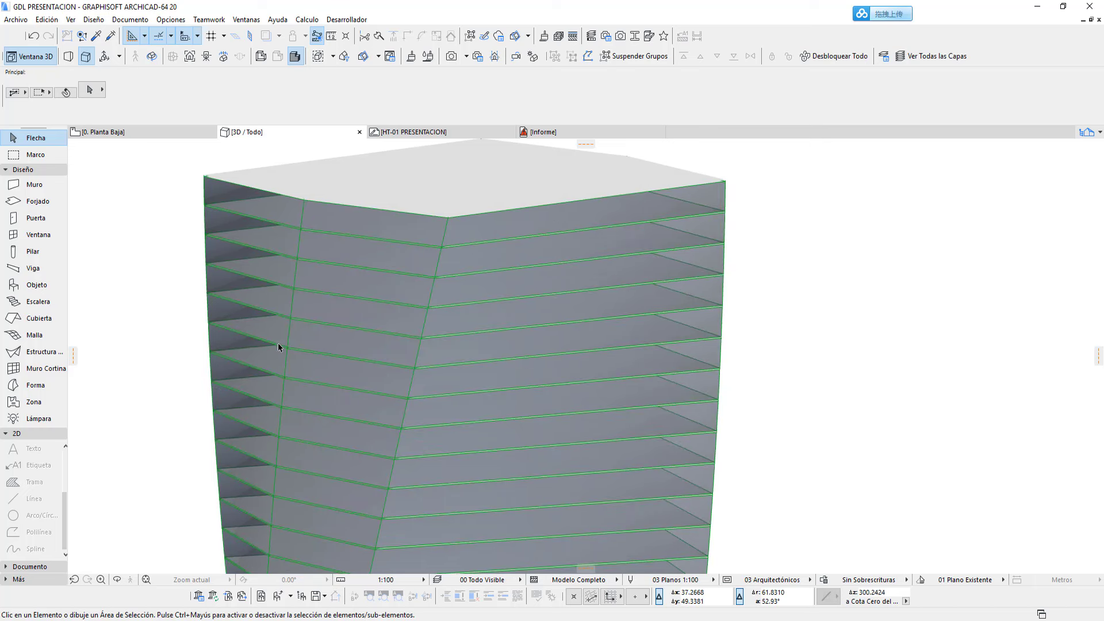
{"action": "mouse_move", "coordinate": [279, 348]}
{"action": "middle_mouse_down", "text": "shift"}
{"action": "mouse_move", "coordinate": [221, 344]}
{"action": "mouse_move", "coordinate": [285, 338]}
{"action": "mouse_move", "coordinate": [414, 293]}
{"action": "mouse_move", "coordinate": [433, 347]}
{"action": "mouse_move", "coordinate": [451, 360]}
{"action": "mouse_move", "coordinate": [653, 346]}
{"action": "mouse_move", "coordinate": [489, 358]}
{"action": "middle_mouse_up", "text": "shift"}
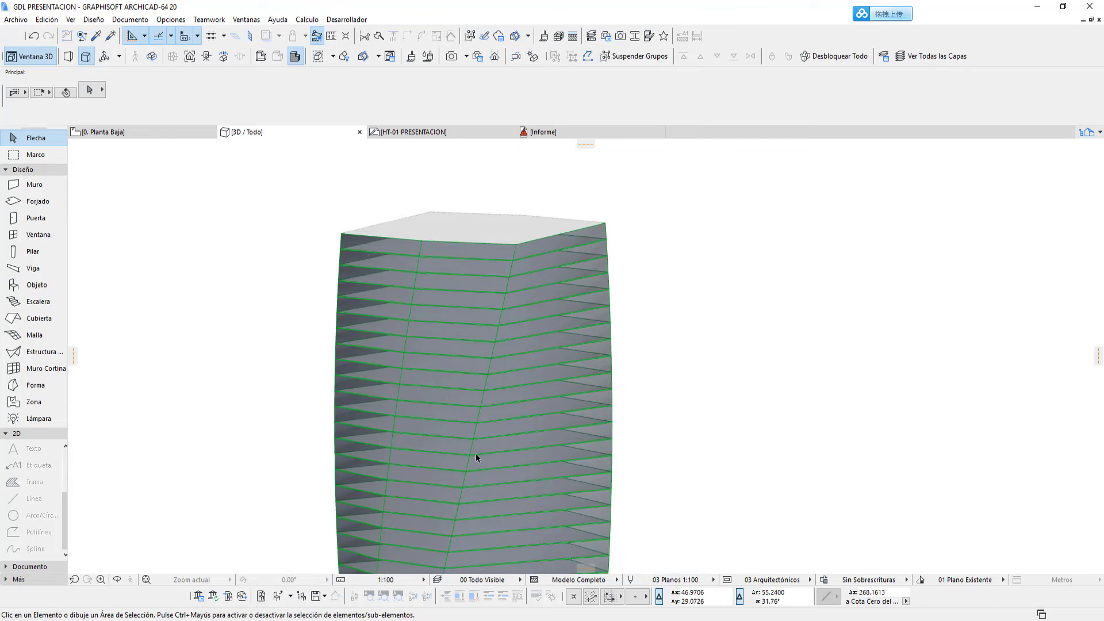
{"action": "middle_click_drag", "start_coordinate": [476, 457], "coordinate": [414, 234], "text": "shift"}
{"action": "mouse_move", "coordinate": [481, 364]}
{"action": "middle_mouse_down", "text": "shift"}
{"action": "mouse_move", "coordinate": [435, 363]}
{"action": "mouse_move", "coordinate": [460, 271]}
{"action": "mouse_move", "coordinate": [524, 376]}
{"action": "mouse_move", "coordinate": [522, 460]}
{"action": "mouse_move", "coordinate": [552, 318]}
{"action": "mouse_move", "coordinate": [555, 410]}
{"action": "mouse_move", "coordinate": [550, 372]}
{"action": "mouse_move", "coordinate": [581, 364]}
{"action": "mouse_move", "coordinate": [530, 358]}
{"action": "mouse_move", "coordinate": [528, 331]}
{"action": "middle_mouse_up", "text": "shift"}
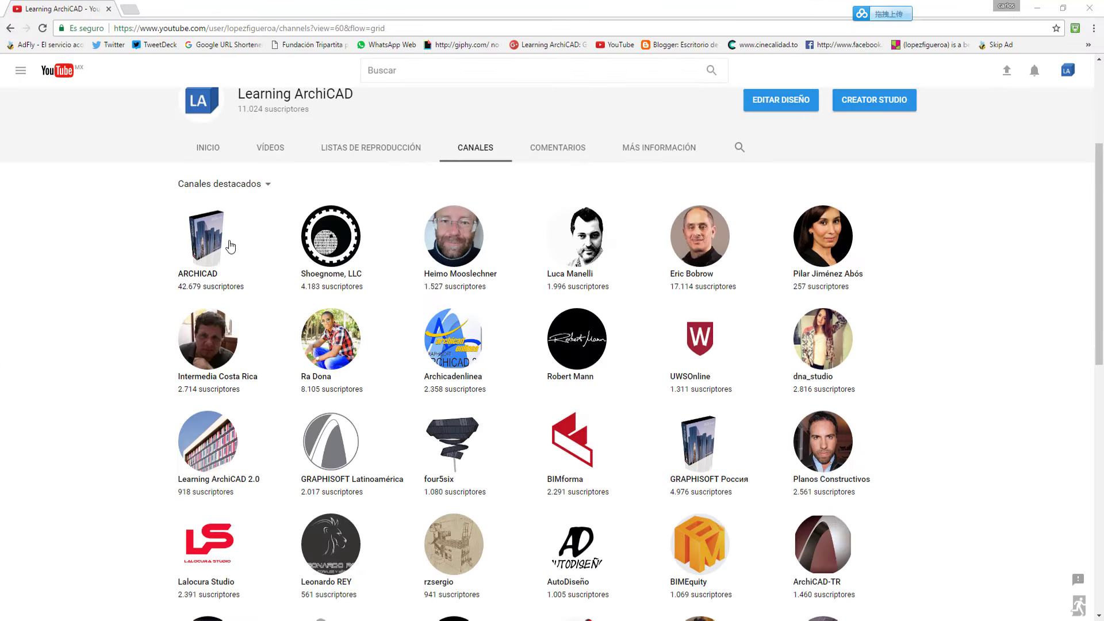
Browse Learning ArchiCAD's featured channels grid and open the twisting-towers architecture channel.
{"action": "left_click", "coordinate": [213, 152]}
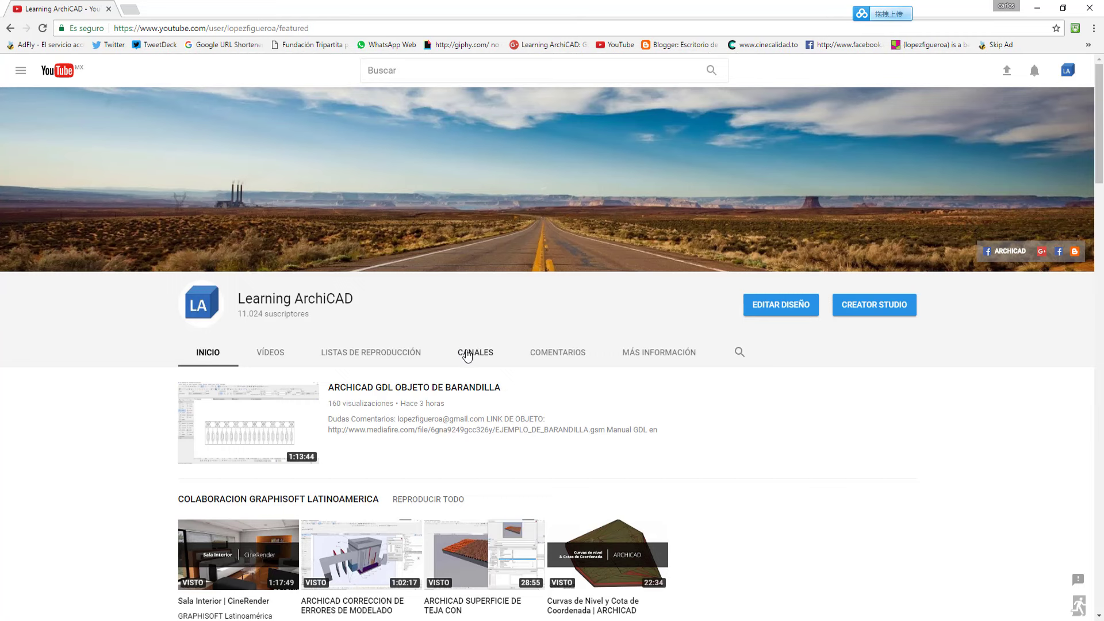
{"action": "left_click", "coordinate": [467, 353]}
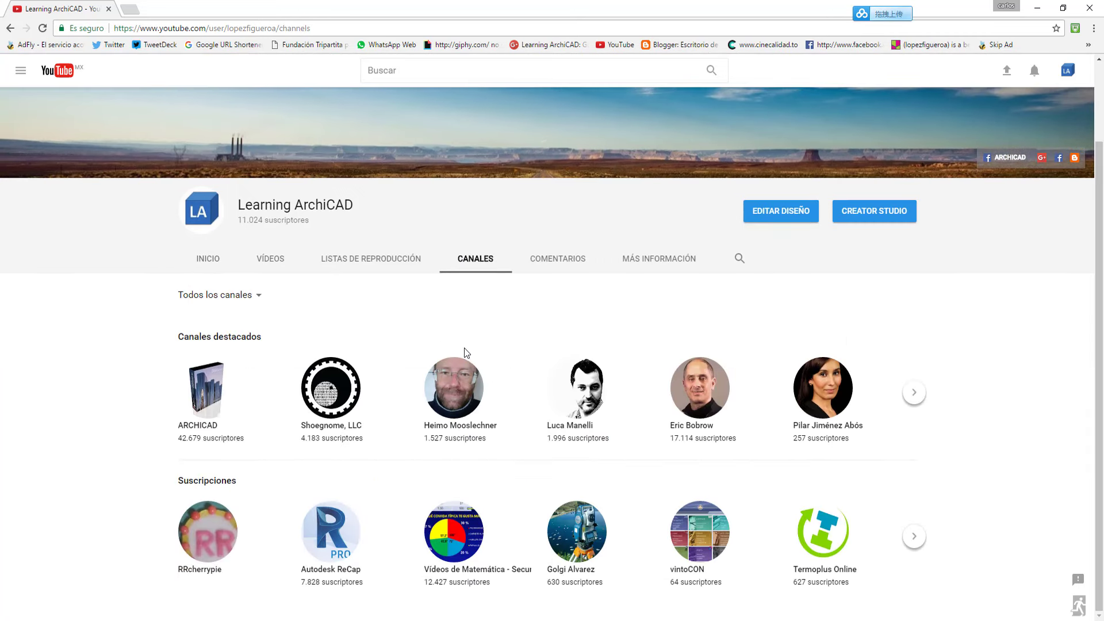
{"action": "left_click", "coordinate": [227, 344]}
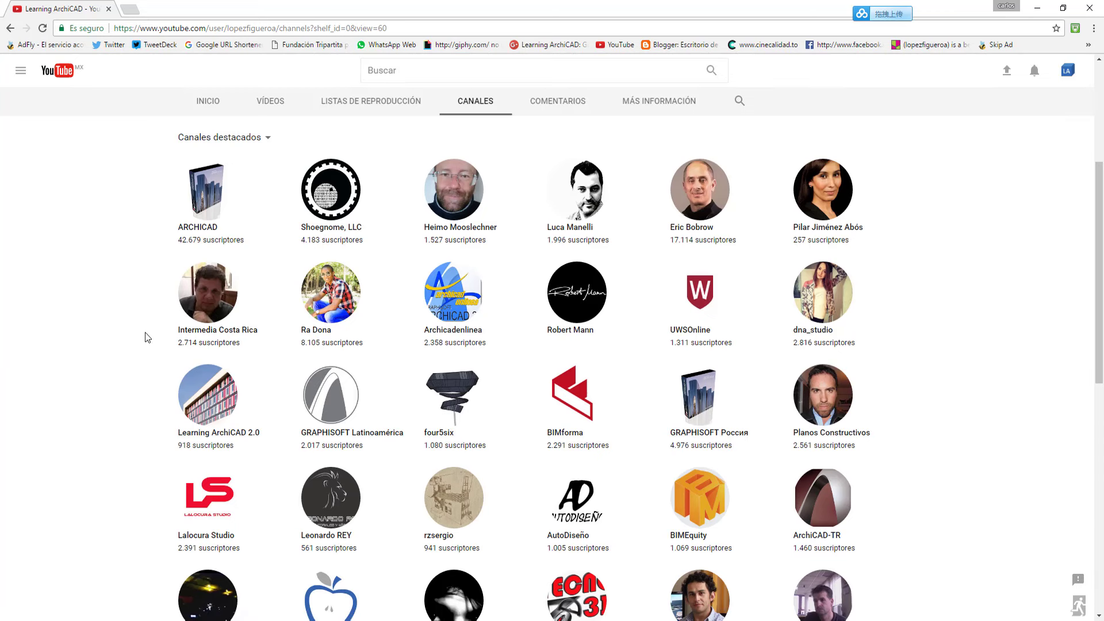
{"action": "scroll", "coordinate": [135, 333], "scroll_direction": "down", "scroll_amount": 3}
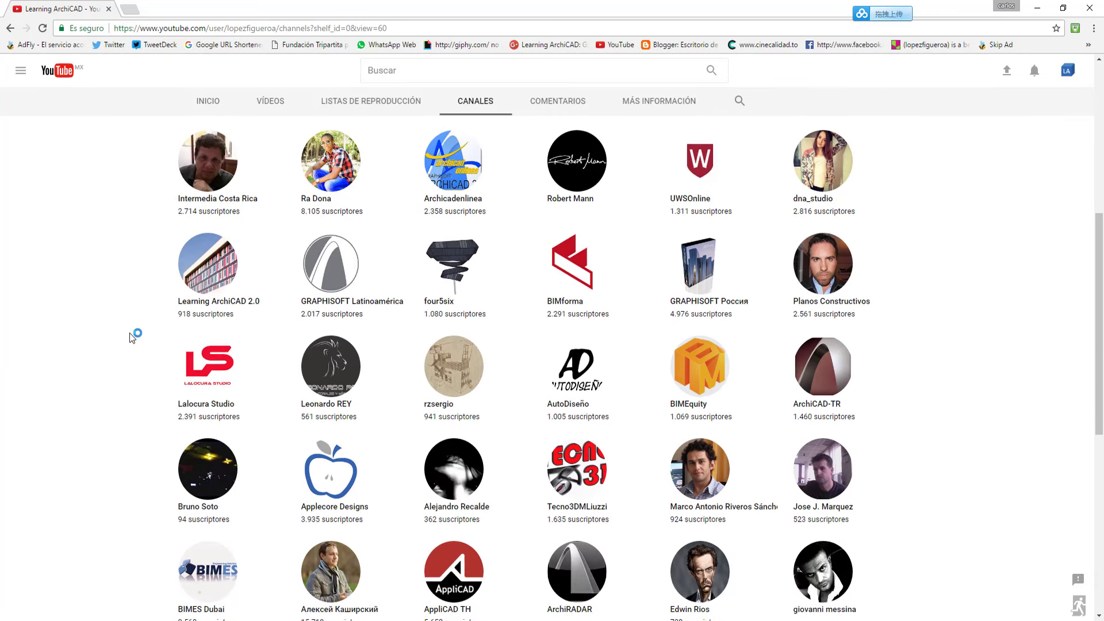
{"action": "scroll", "coordinate": [126, 337], "scroll_direction": "down", "scroll_amount": 4}
{"action": "scroll", "coordinate": [125, 336], "scroll_direction": "down", "scroll_amount": 1}
{"action": "scroll", "coordinate": [126, 337], "scroll_direction": "down", "scroll_amount": 1}
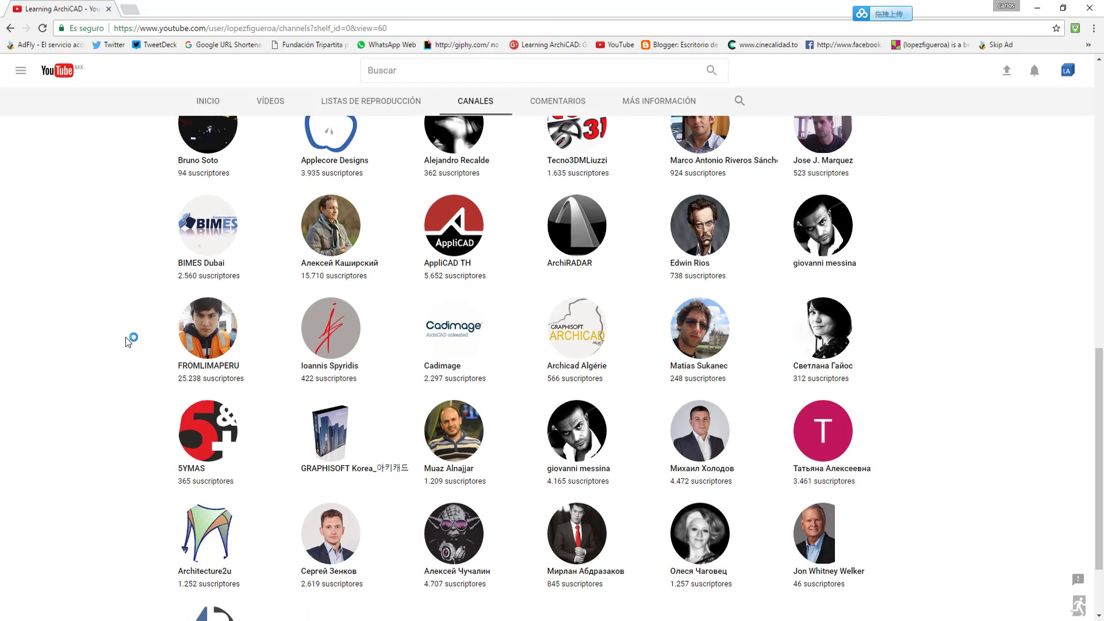
{"action": "left_click", "coordinate": [850, 368]}
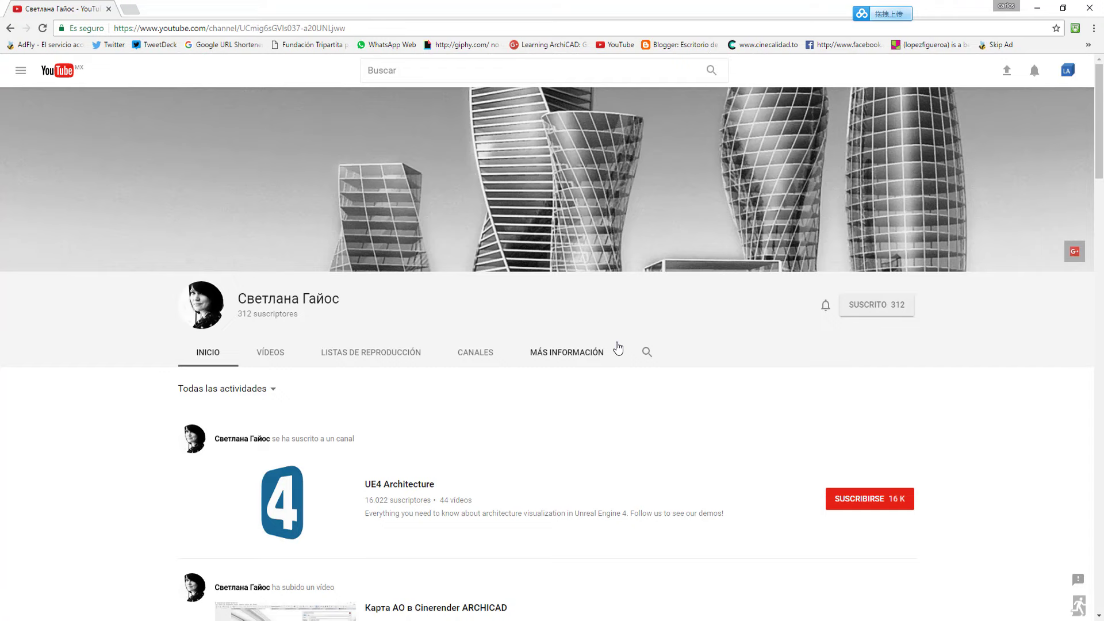
Scroll down the channel's activity feed to the 'Язык GDL в ARCHICAD' webinar and start playing it.
{"action": "scroll", "coordinate": [618, 349], "scroll_direction": "down", "scroll_amount": 1}
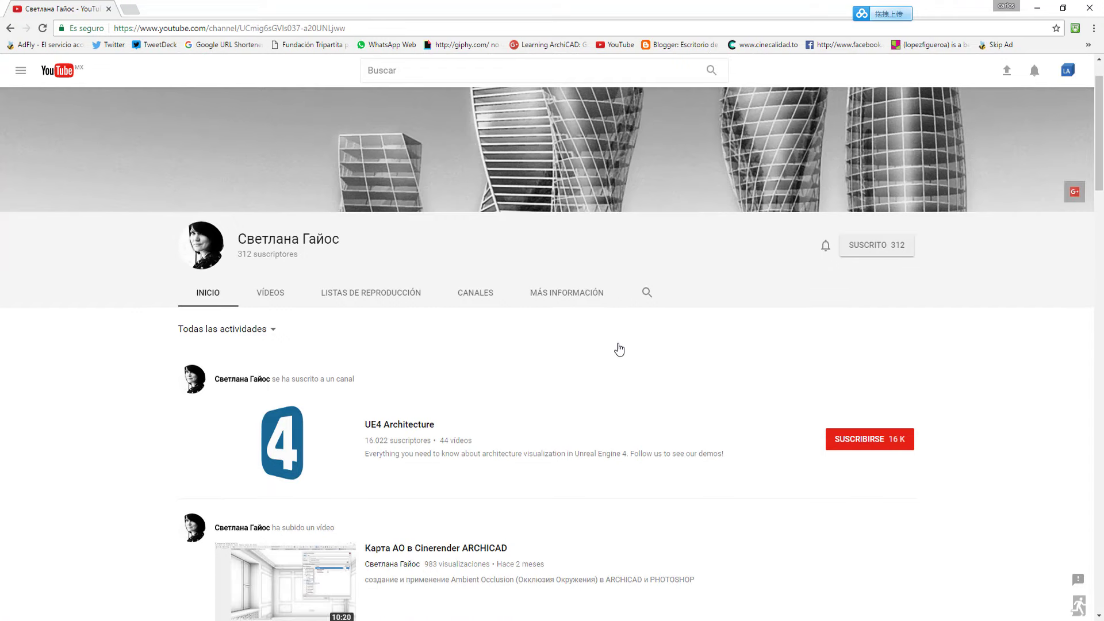
{"action": "scroll", "coordinate": [619, 349], "scroll_direction": "down", "scroll_amount": 2}
{"action": "scroll", "coordinate": [618, 349], "scroll_direction": "down", "scroll_amount": 1}
{"action": "scroll", "coordinate": [618, 349], "scroll_direction": "down", "scroll_amount": 5}
{"action": "scroll", "coordinate": [618, 349], "scroll_direction": "down", "scroll_amount": 1}
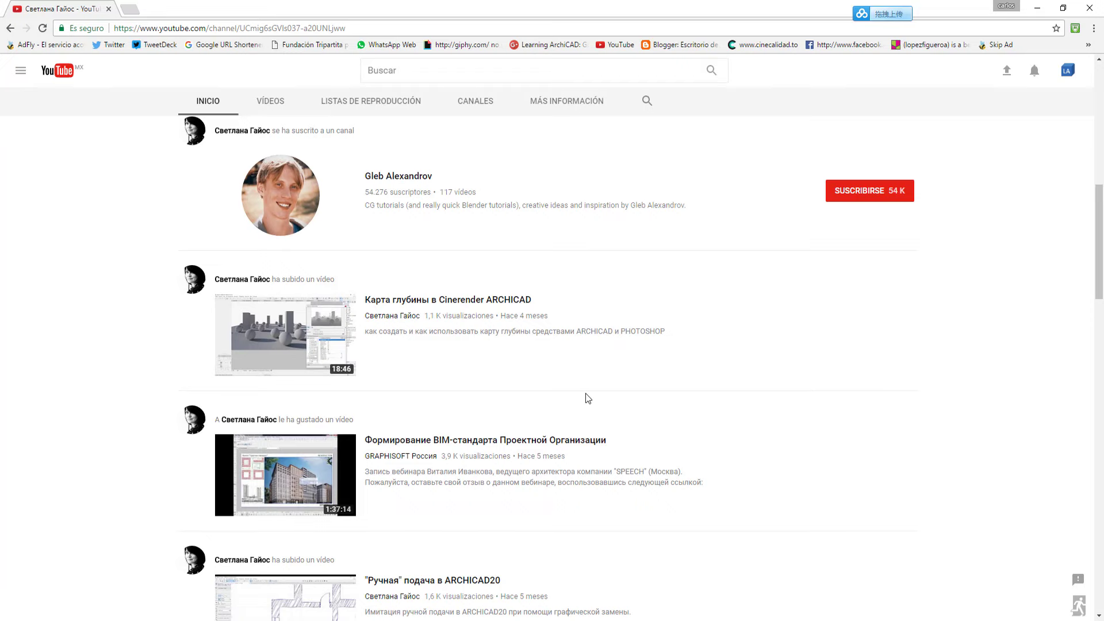
{"action": "scroll", "coordinate": [588, 398], "scroll_direction": "down", "scroll_amount": 3}
{"action": "scroll", "coordinate": [614, 387], "scroll_direction": "down", "scroll_amount": 2}
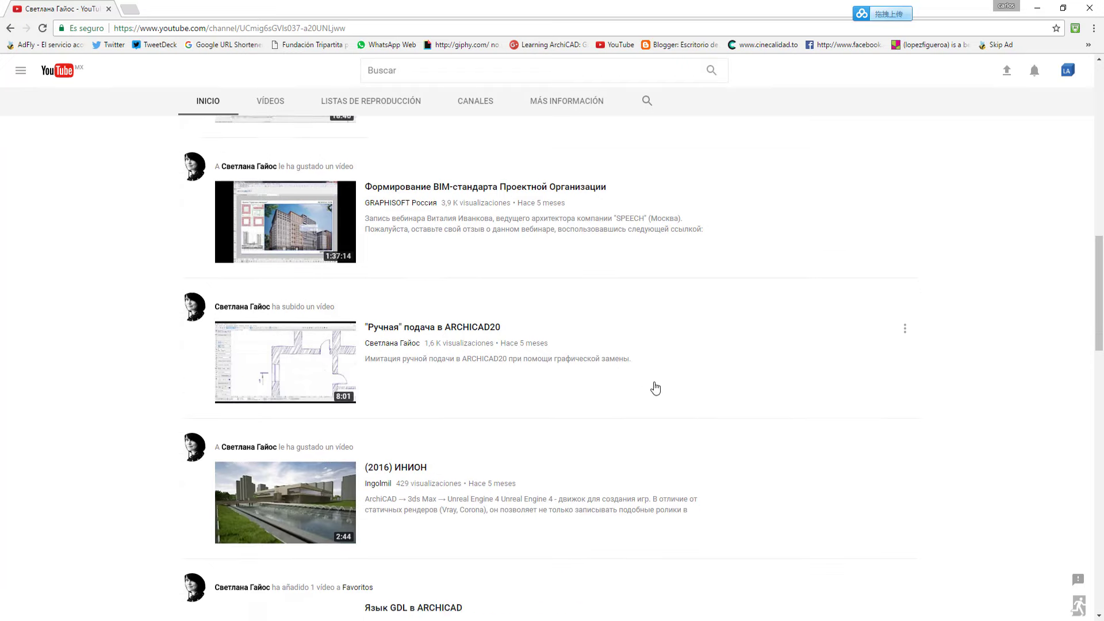
{"action": "scroll", "coordinate": [653, 387], "scroll_direction": "down", "scroll_amount": 3}
{"action": "scroll", "coordinate": [695, 345], "scroll_direction": "down", "scroll_amount": 2}
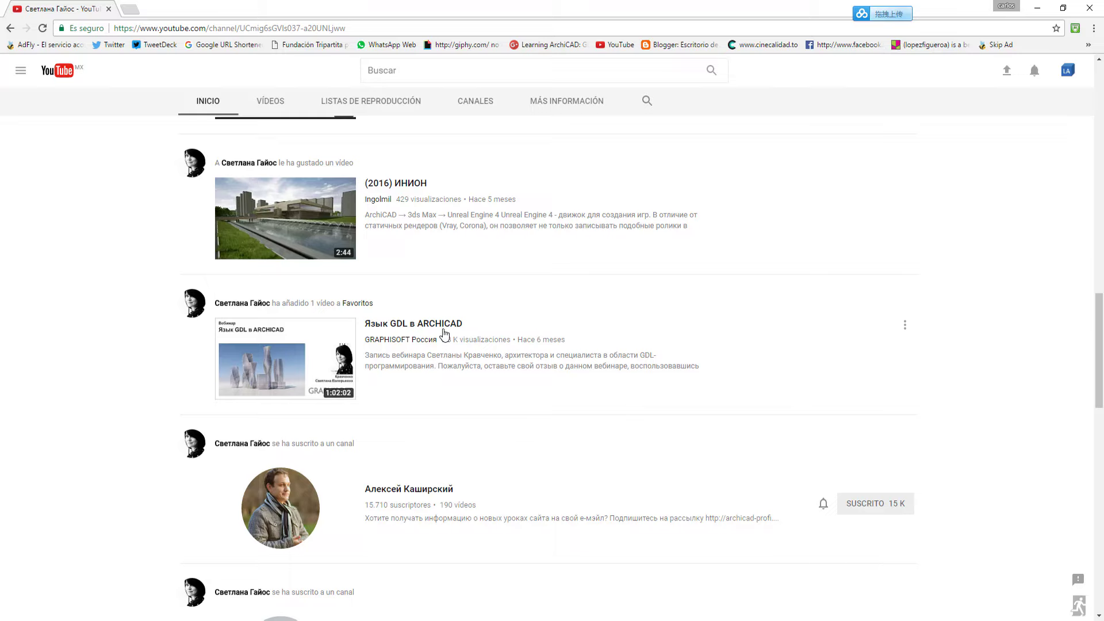
{"action": "mouse_move", "coordinate": [412, 324]}
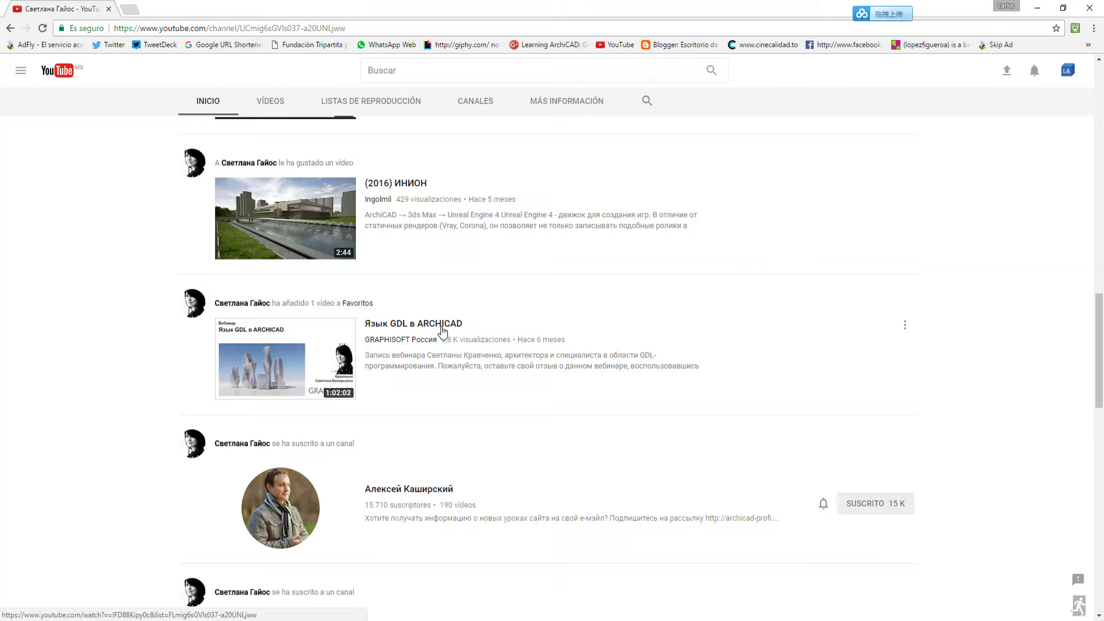
{"action": "left_click", "coordinate": [442, 325]}
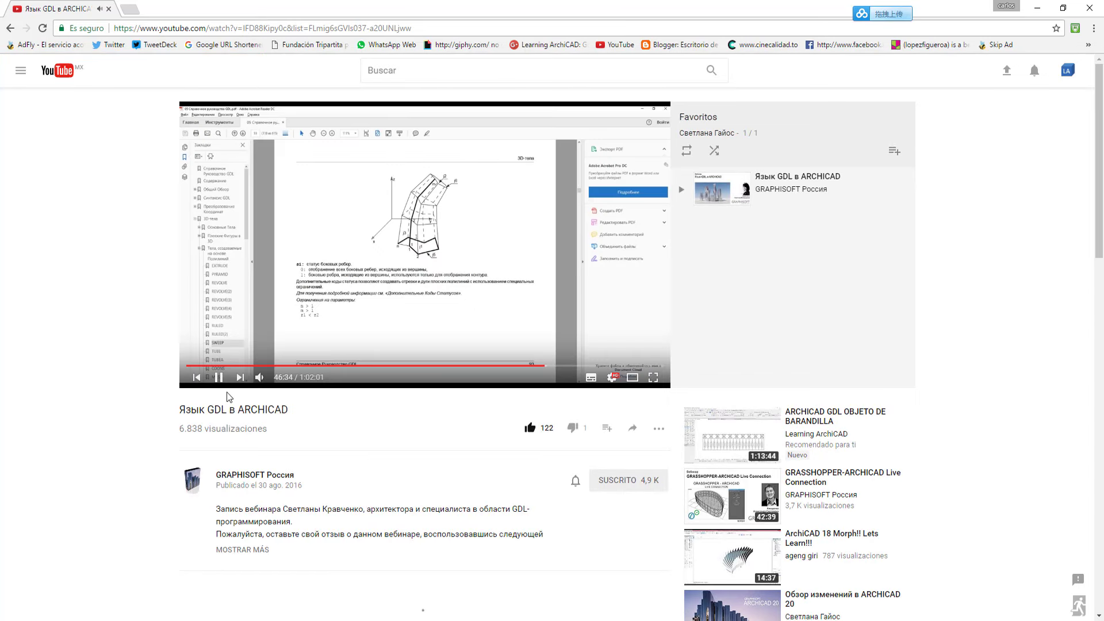
Seek the webinar to about 45:04 showing the tower's GDL script, pause, and briefly view it fullscreen.
{"action": "left_click", "coordinate": [389, 373]}
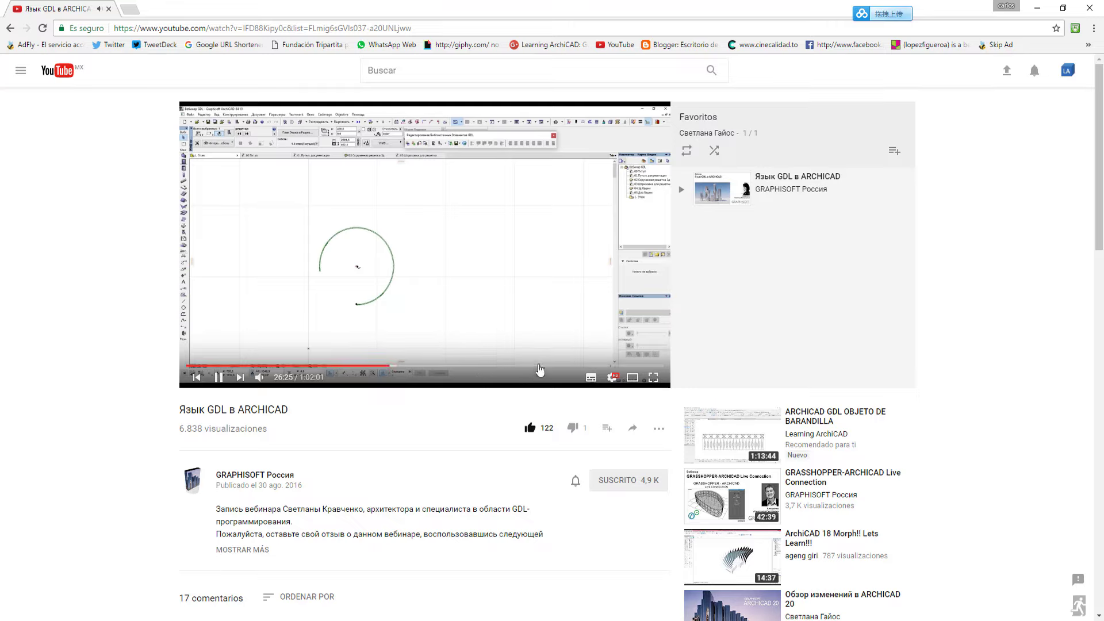
{"action": "left_click_drag", "start_coordinate": [530, 372], "coordinate": [531, 371]}
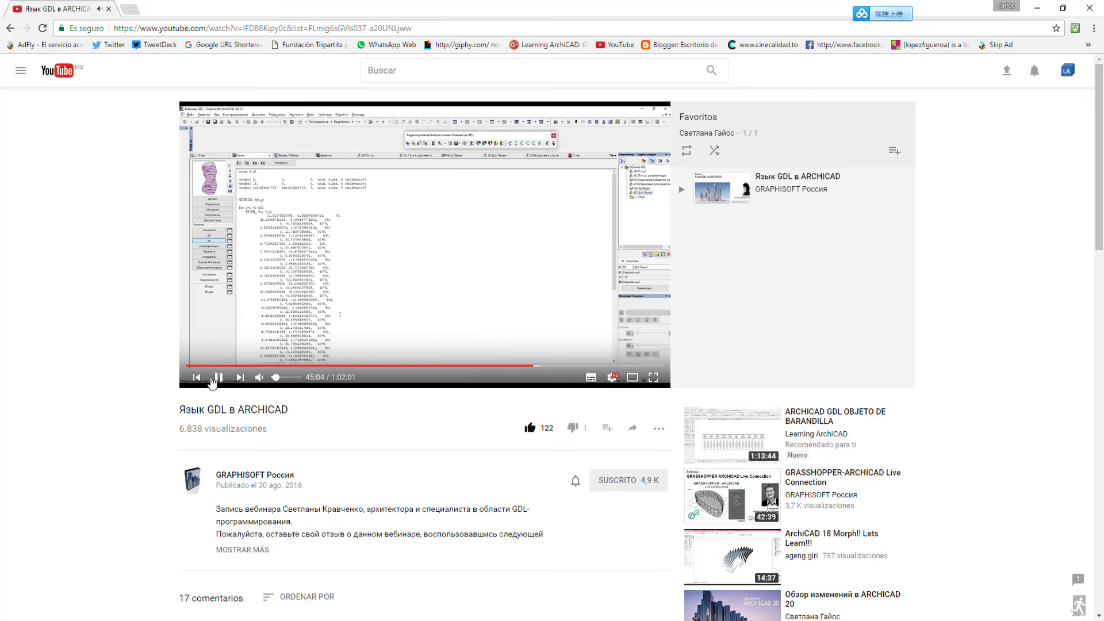
{"action": "left_click", "coordinate": [213, 380]}
{"action": "left_click", "coordinate": [652, 381]}
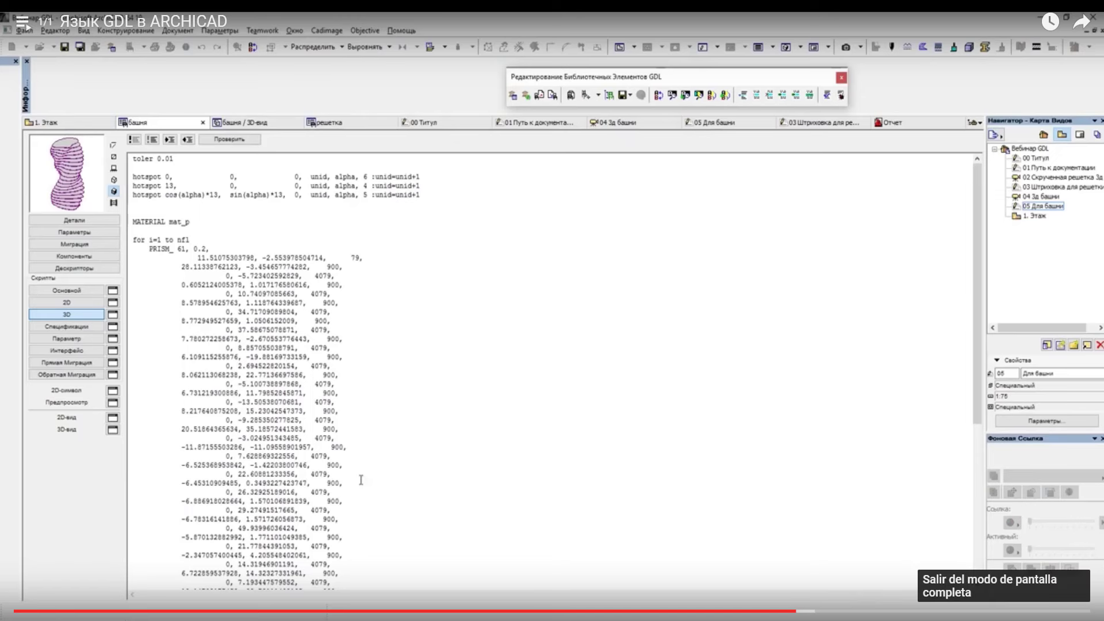
{"action": "left_click", "coordinate": [1079, 603]}
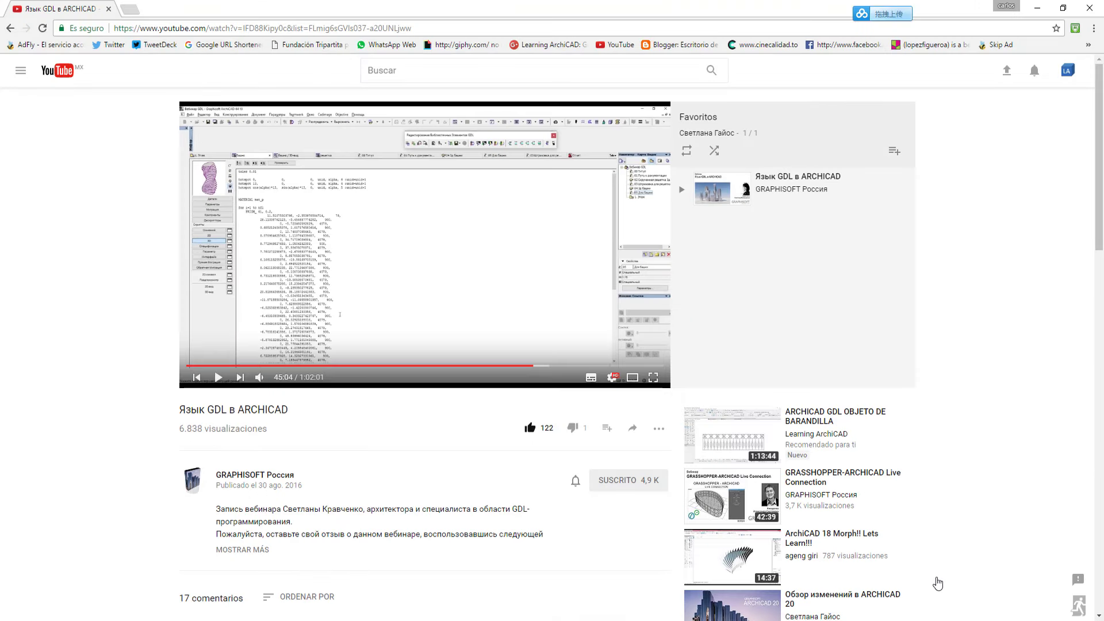